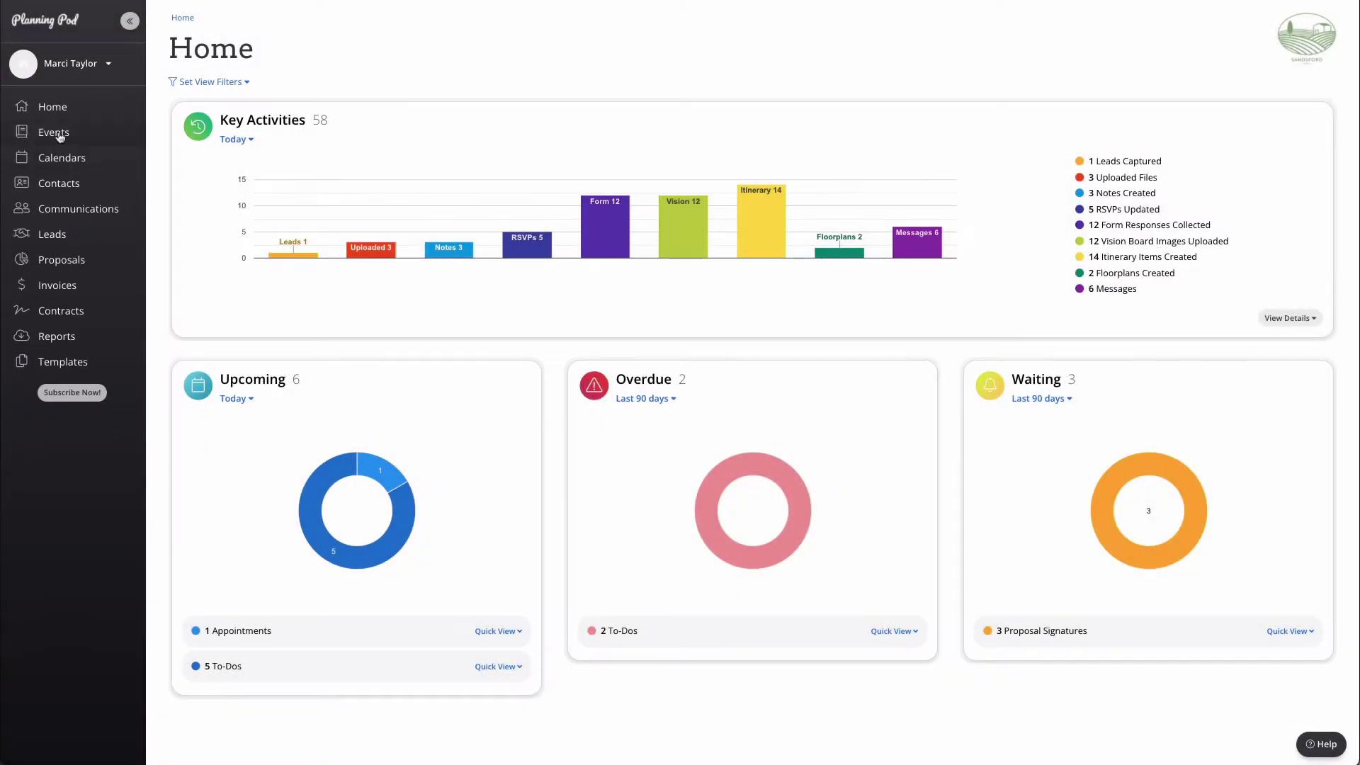
# Step: Open the events list and show the Add/Duplicate Event choices
pyautogui.click(60, 135)
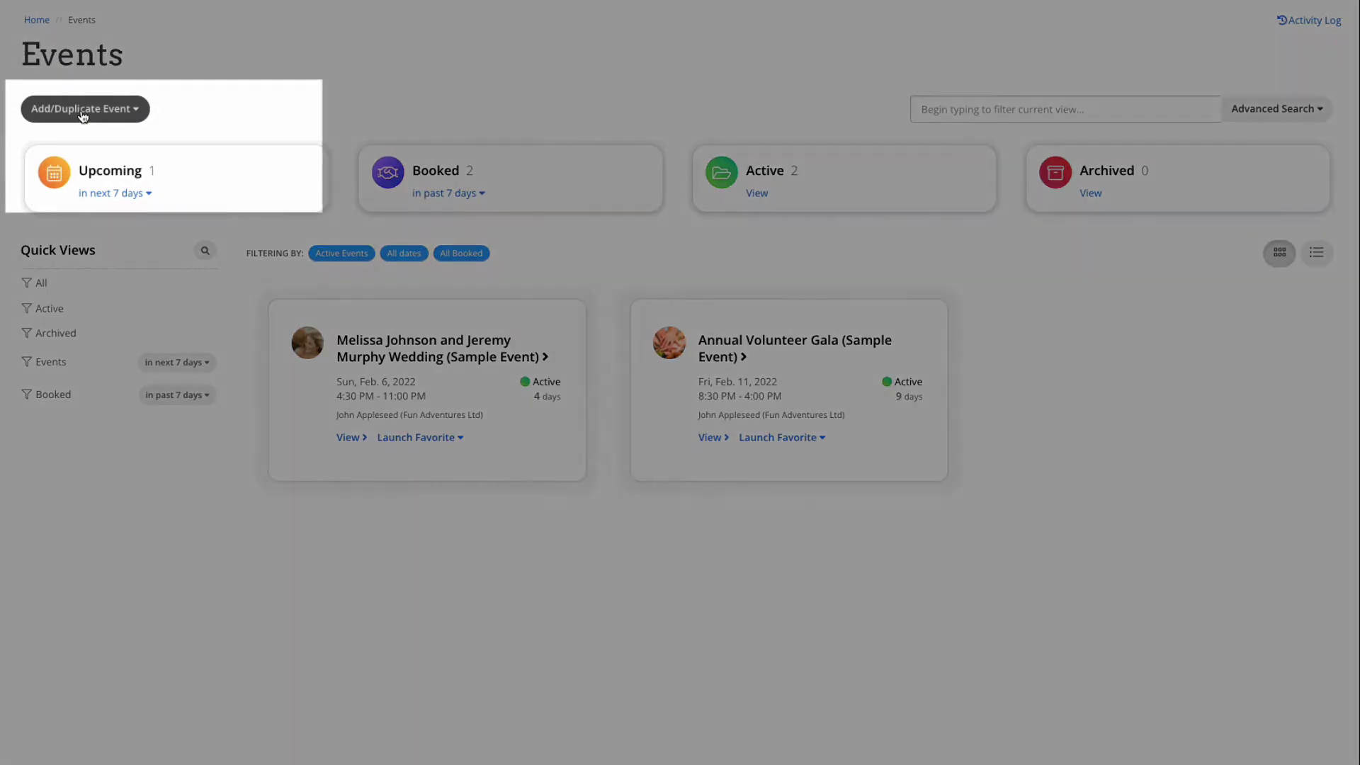
pyautogui.click(83, 113)
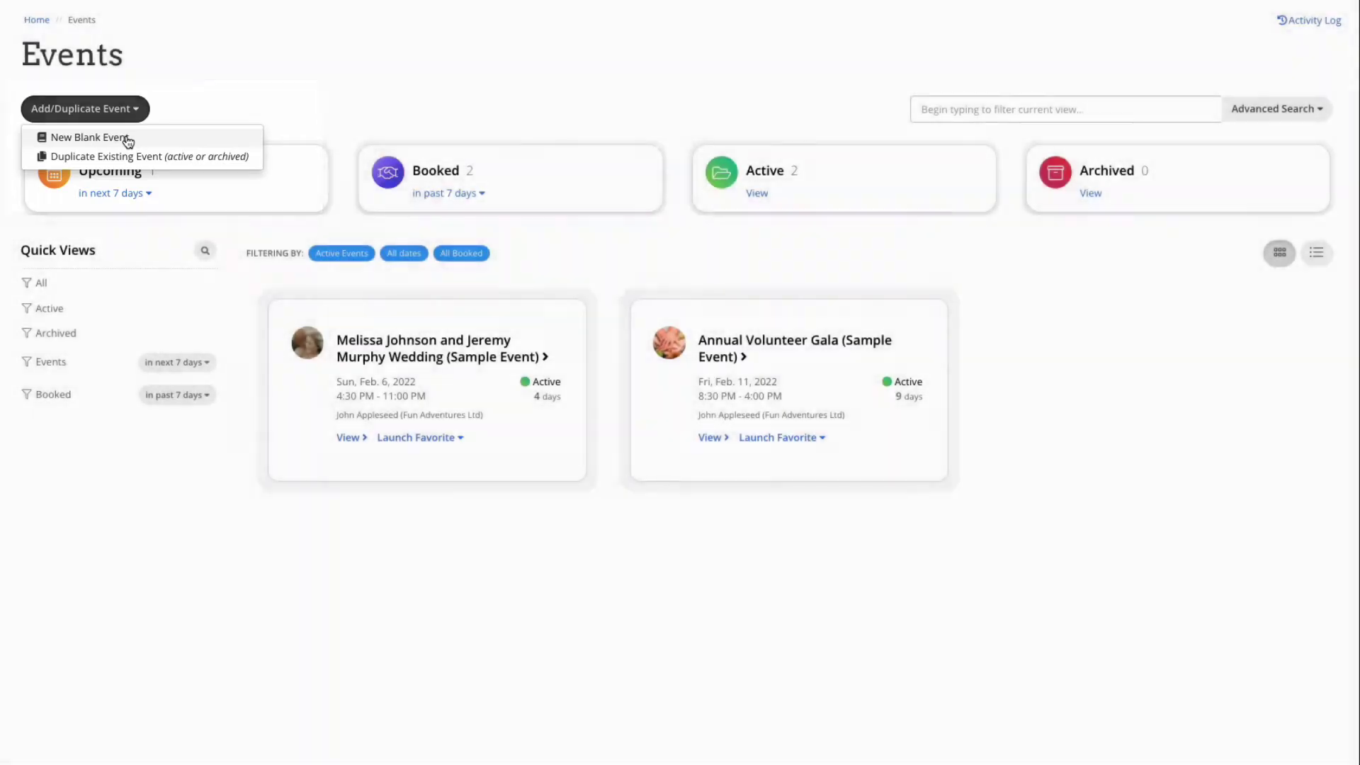
# Step: Start a blank event 'Silver Lead Festival', described 'Outdoor Festival for Families', Festival type, 50000 budget
pyautogui.click(126, 138)
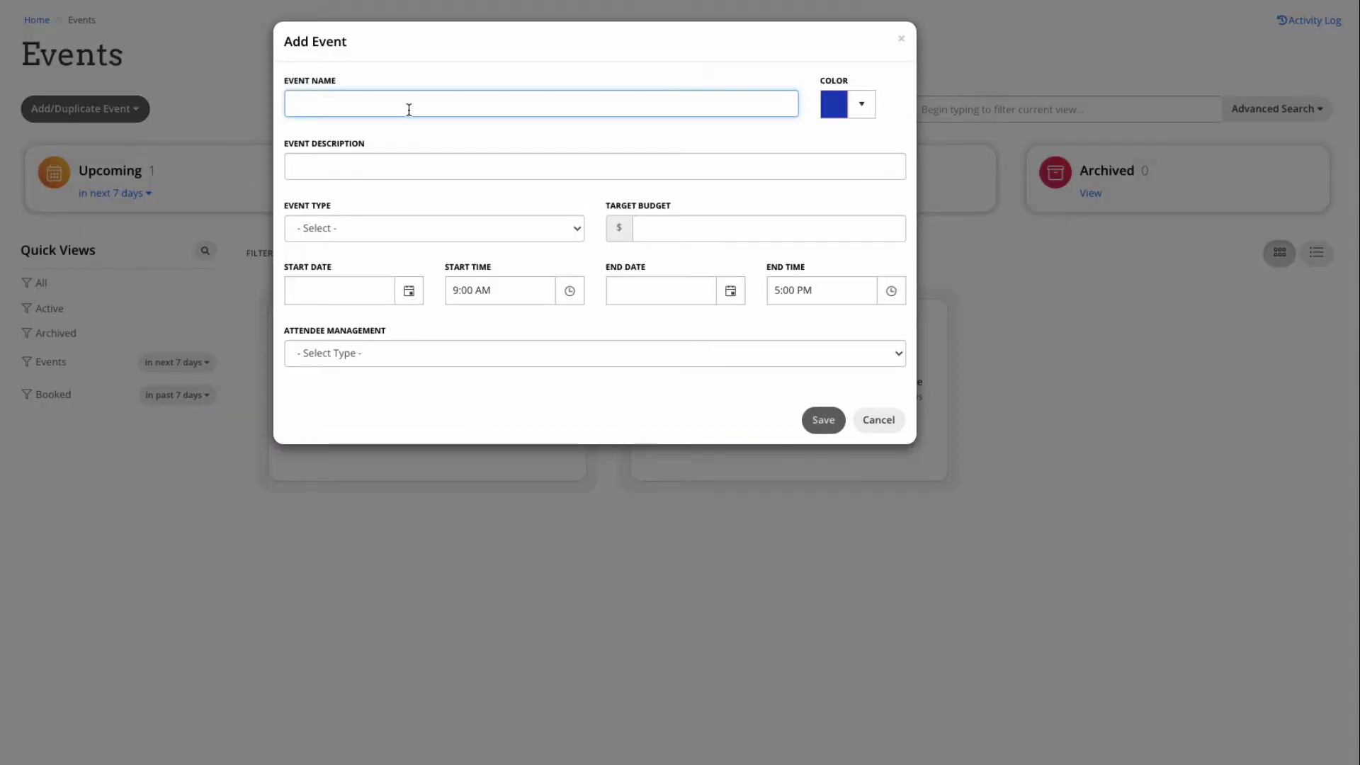
pyautogui.write('Silver Lead Festival')
pyautogui.click(395, 168)
pyautogui.write('Outdoor Festival for Families')
pyautogui.click(474, 227)
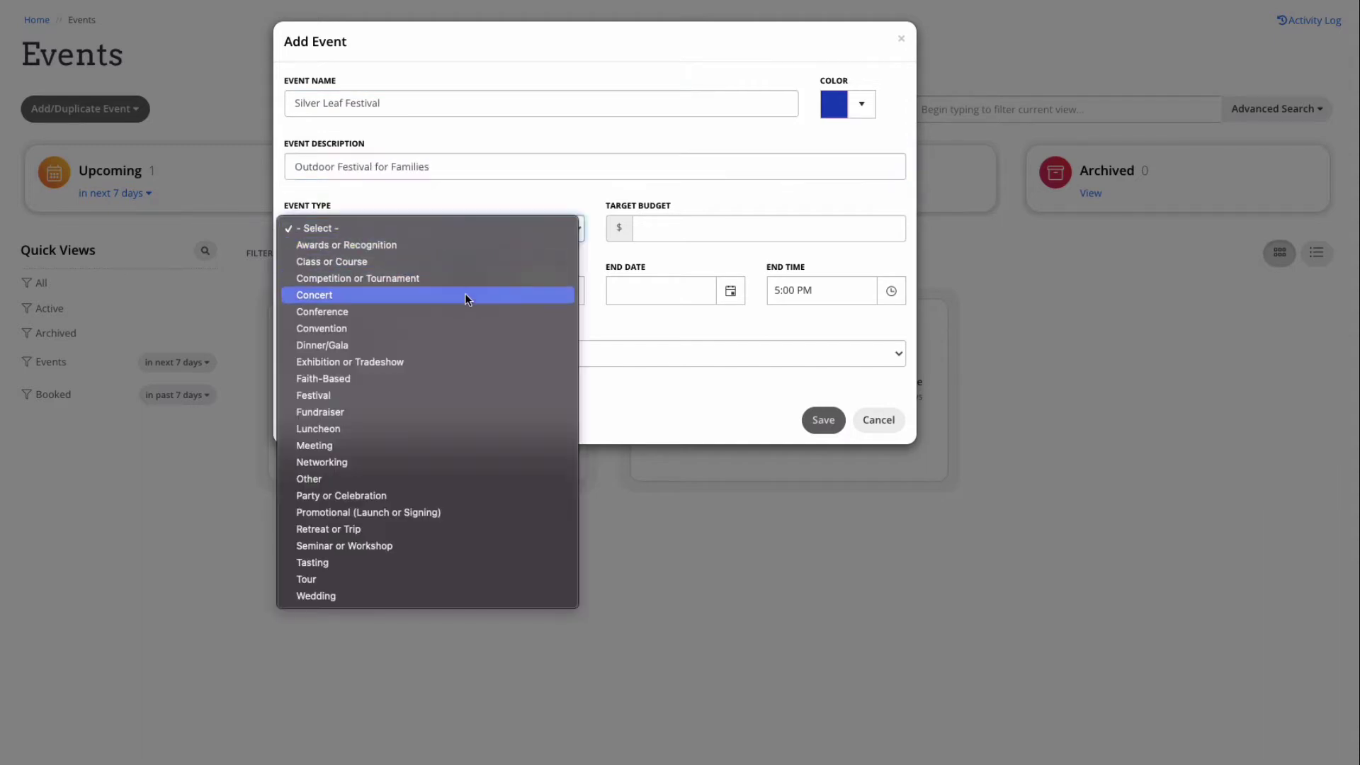
pyautogui.click(433, 396)
pyautogui.click(707, 226)
pyautogui.write('50000')
# Step: Set the start and end dates to 10/24/2022 with a 9:00 PM end time
pyautogui.press('Tab')
pyautogui.write('10242022')
pyautogui.press('Tab')
pyautogui.click(638, 291)
pyautogui.write('10/24/2022')
pyautogui.press('Tab')
pyautogui.write('89')
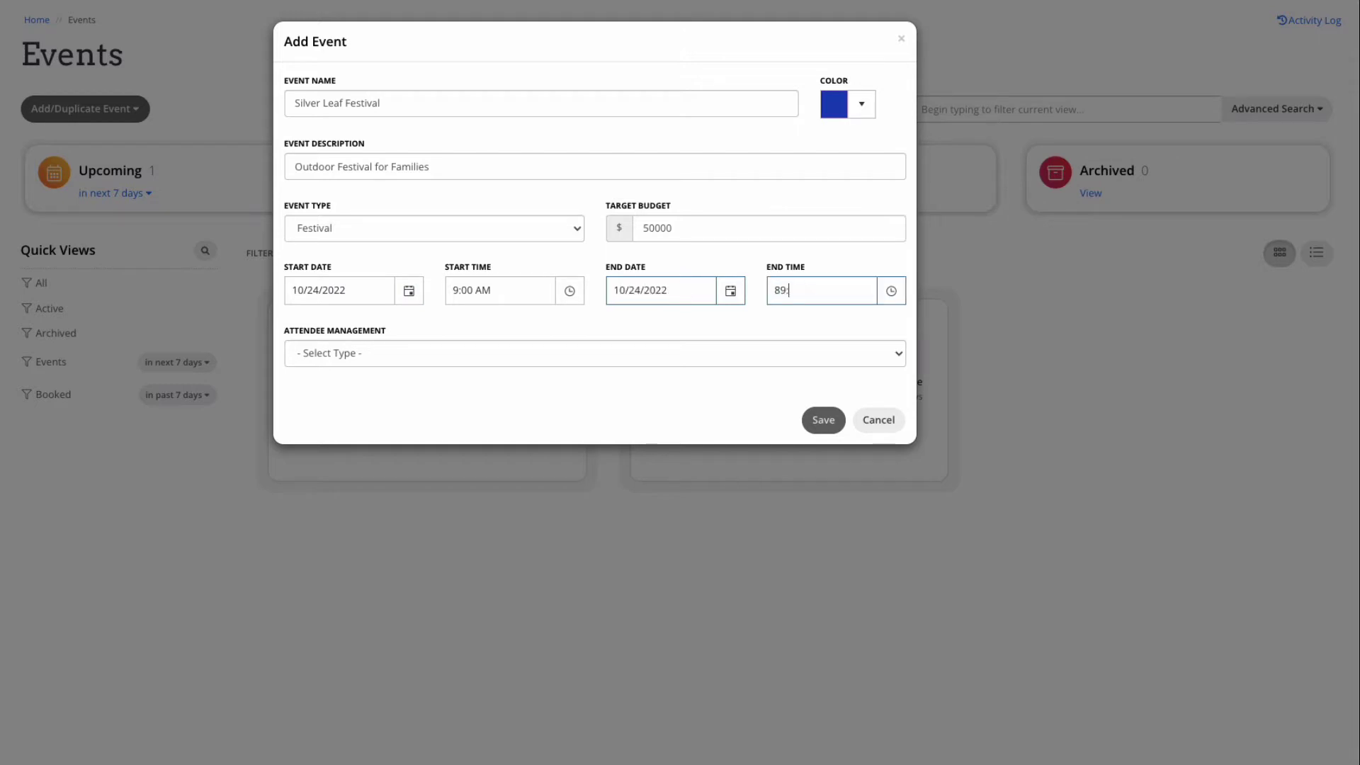
pyautogui.press('BackSpace')
pyautogui.press('BackSpace')
pyautogui.write('9:00p')
pyautogui.press('Tab')
# Step: Choose Sell Tickets for attendees and save the event
pyautogui.click(656, 354)
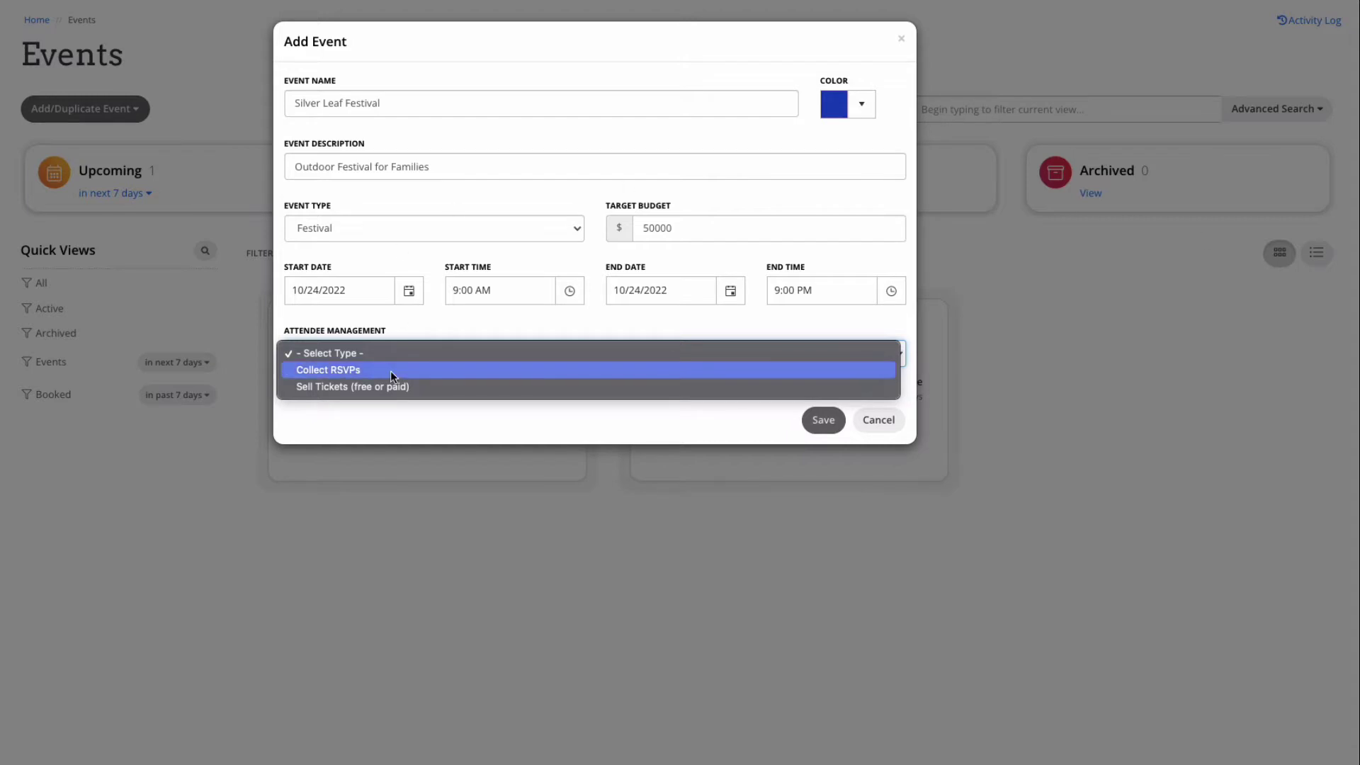
pyautogui.click(397, 388)
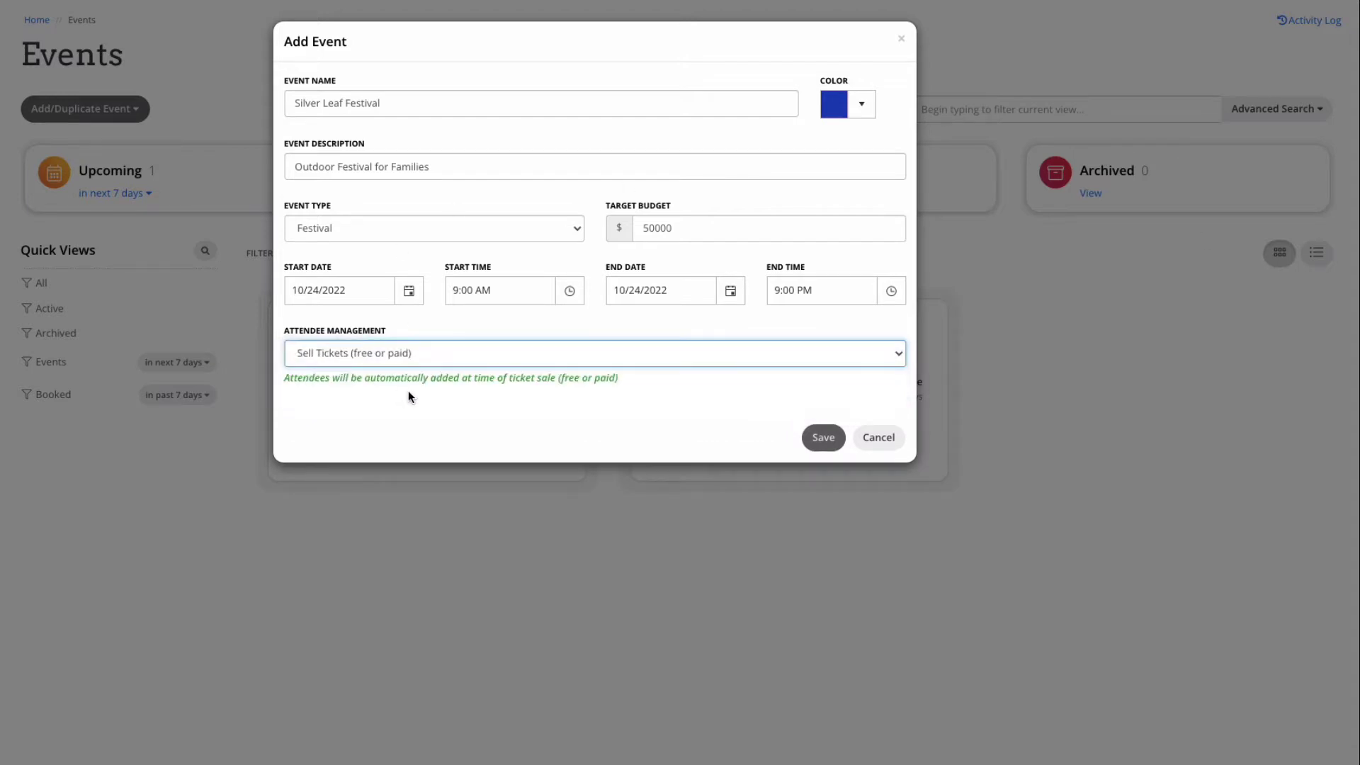
pyautogui.click(823, 437)
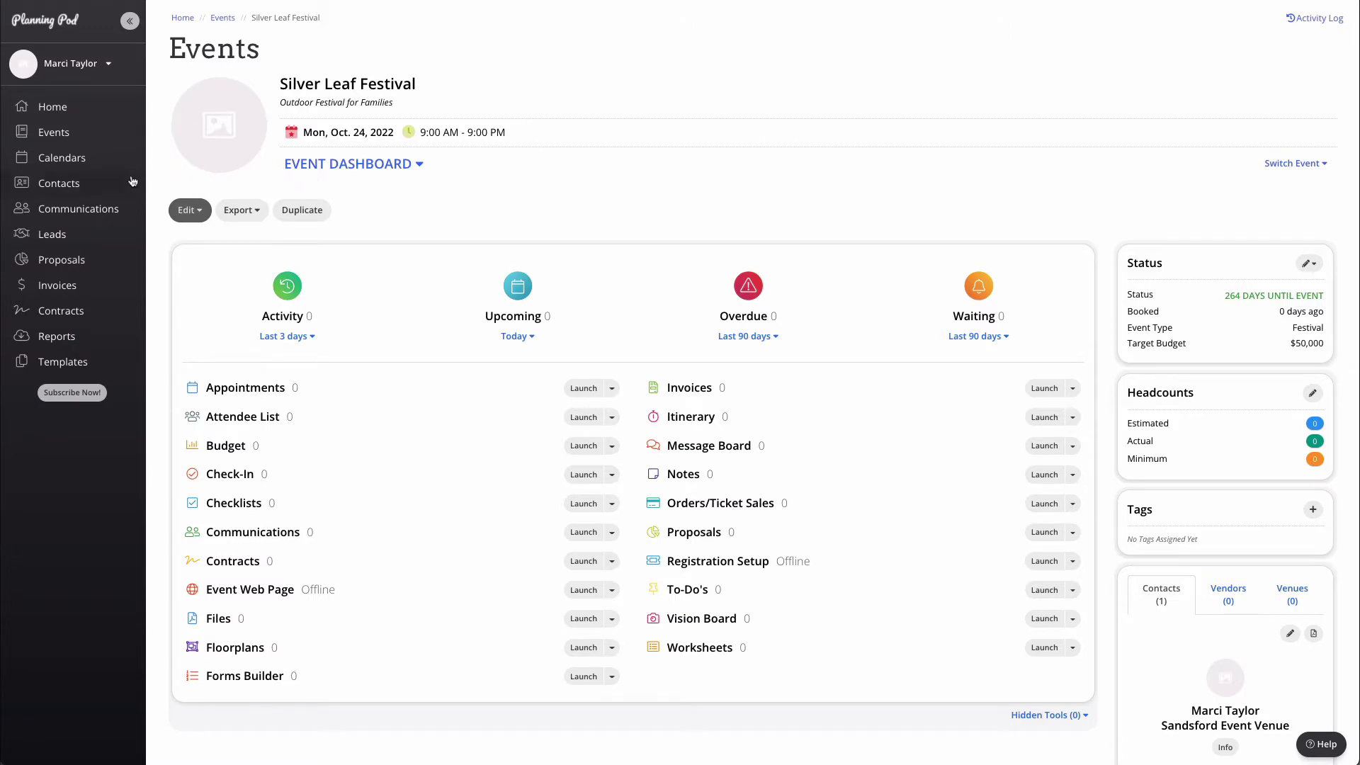
# Step: Open Calendars, view the Import/Export options, and cycle through the list, day, week and month views
pyautogui.click(73, 166)
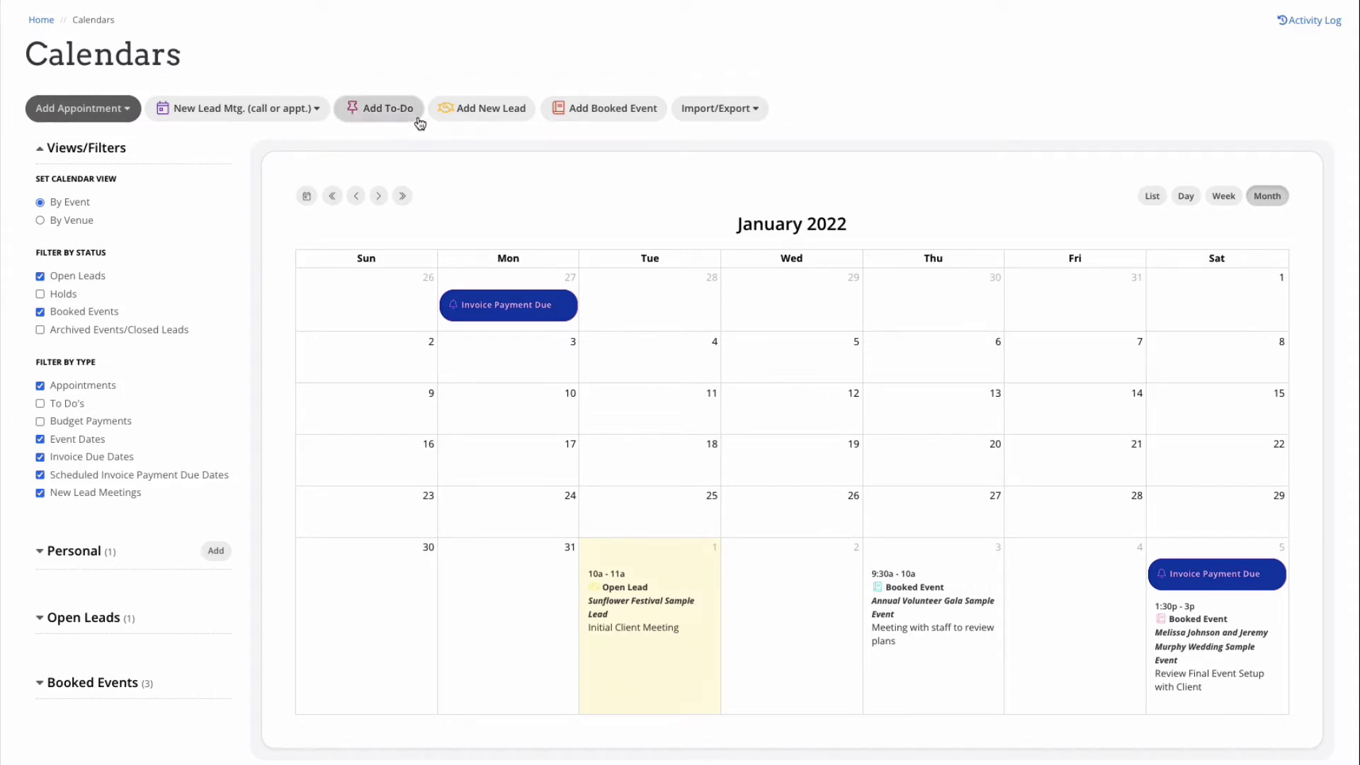
pyautogui.click(734, 113)
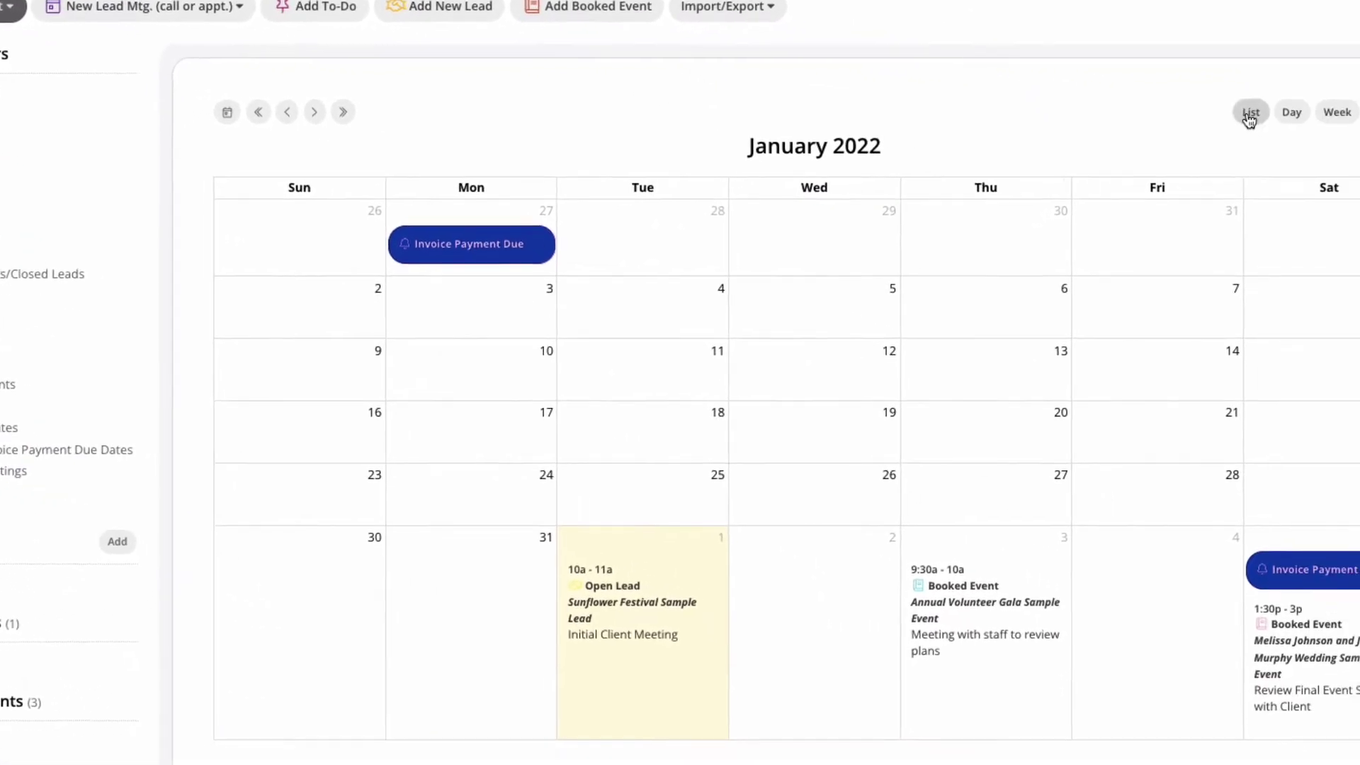
pyautogui.click(1244, 112)
pyautogui.click(1286, 112)
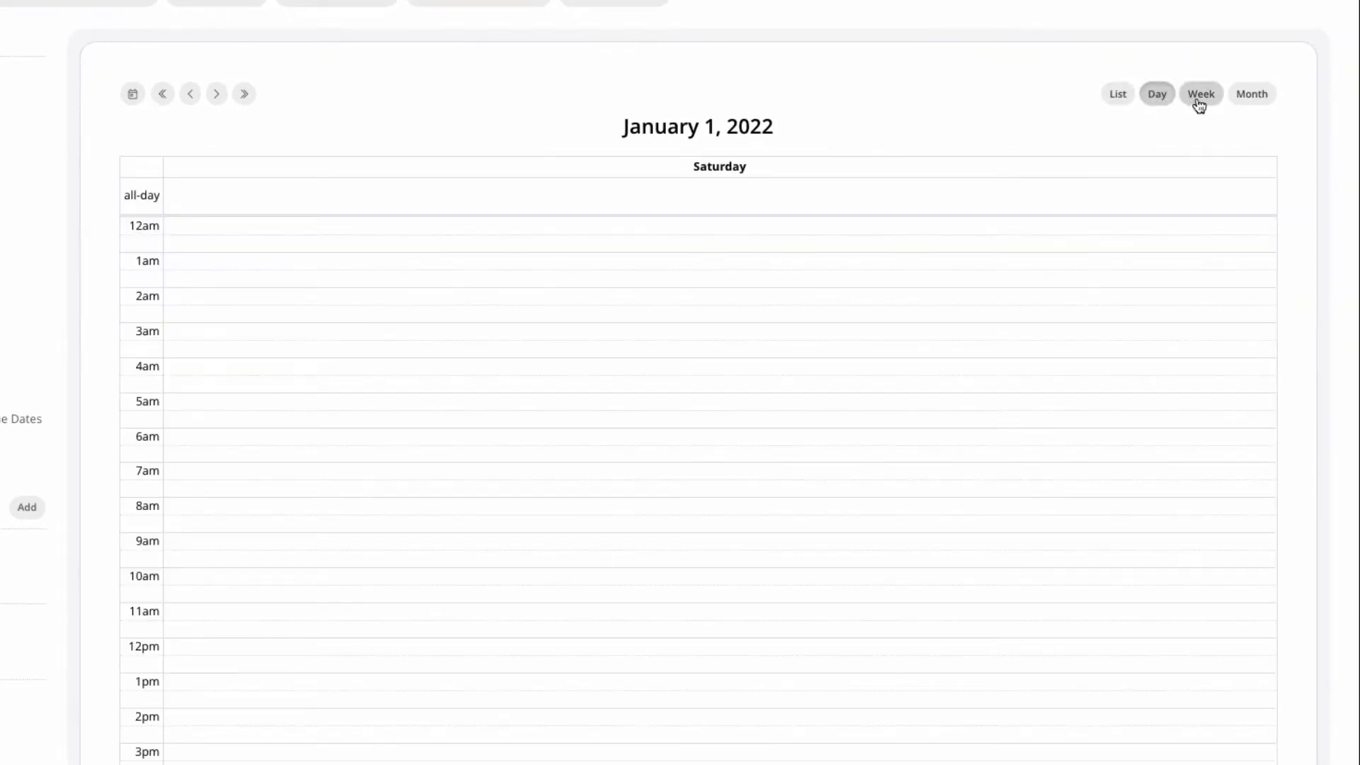
pyautogui.click(1200, 99)
pyautogui.click(1250, 101)
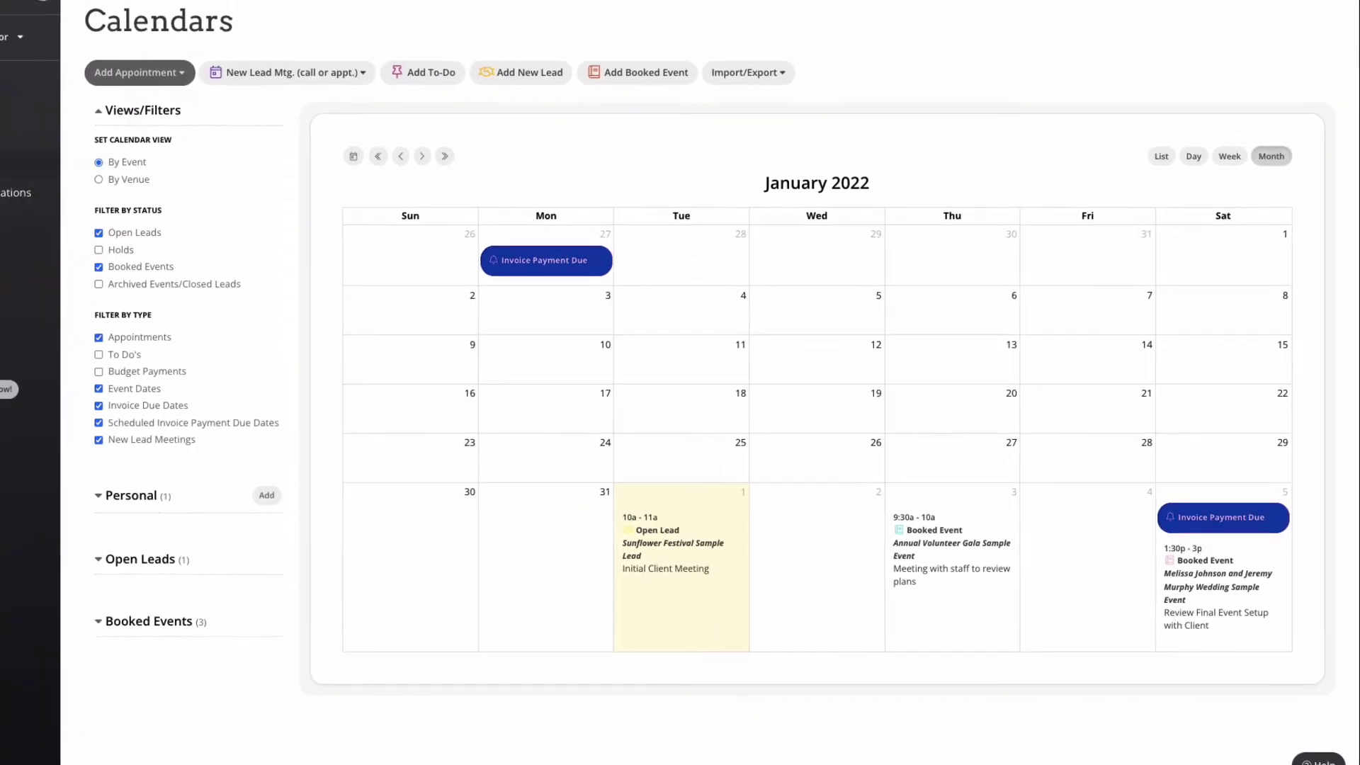
# Step: Open Contacts, review the event rentals contact's details, then go to the Communications inbox
pyautogui.click(3, 165)
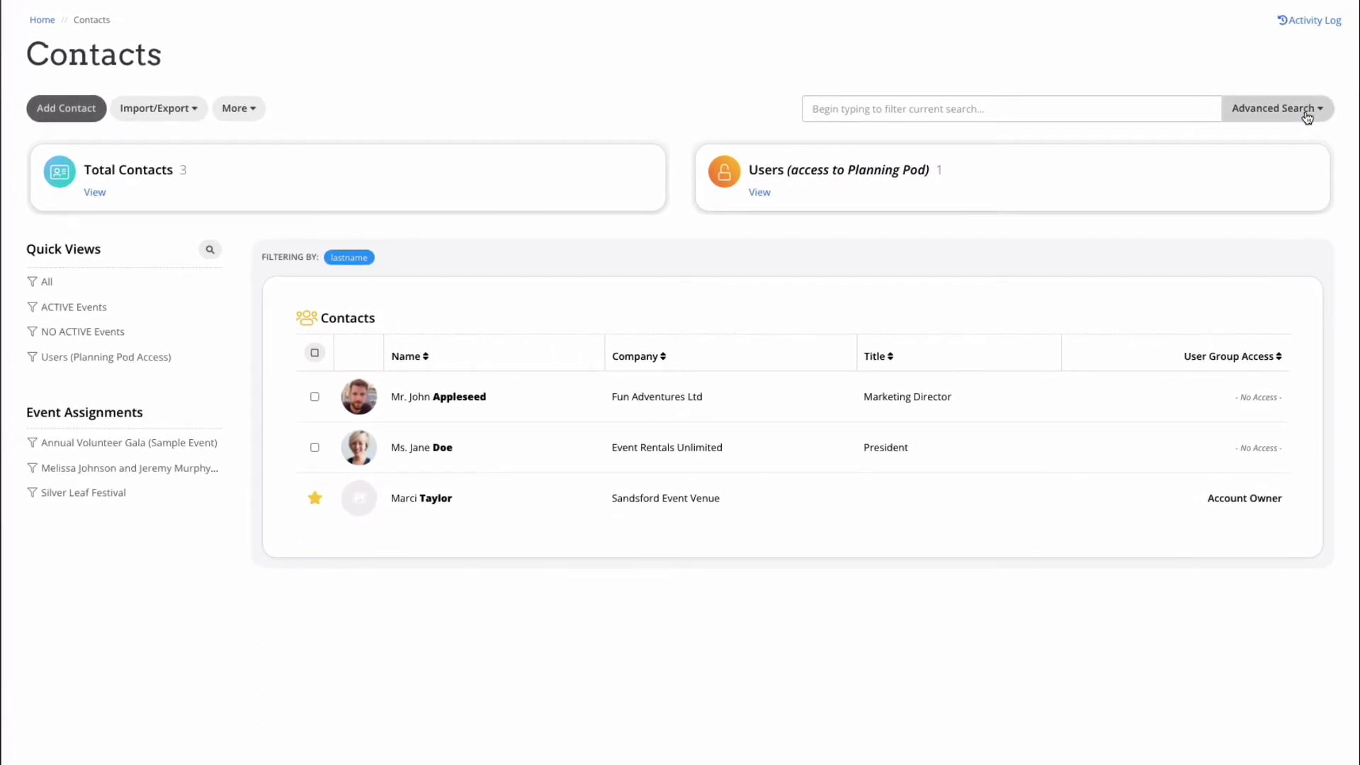
pyautogui.click(751, 457)
pyautogui.scroll(-1, 756, 519)
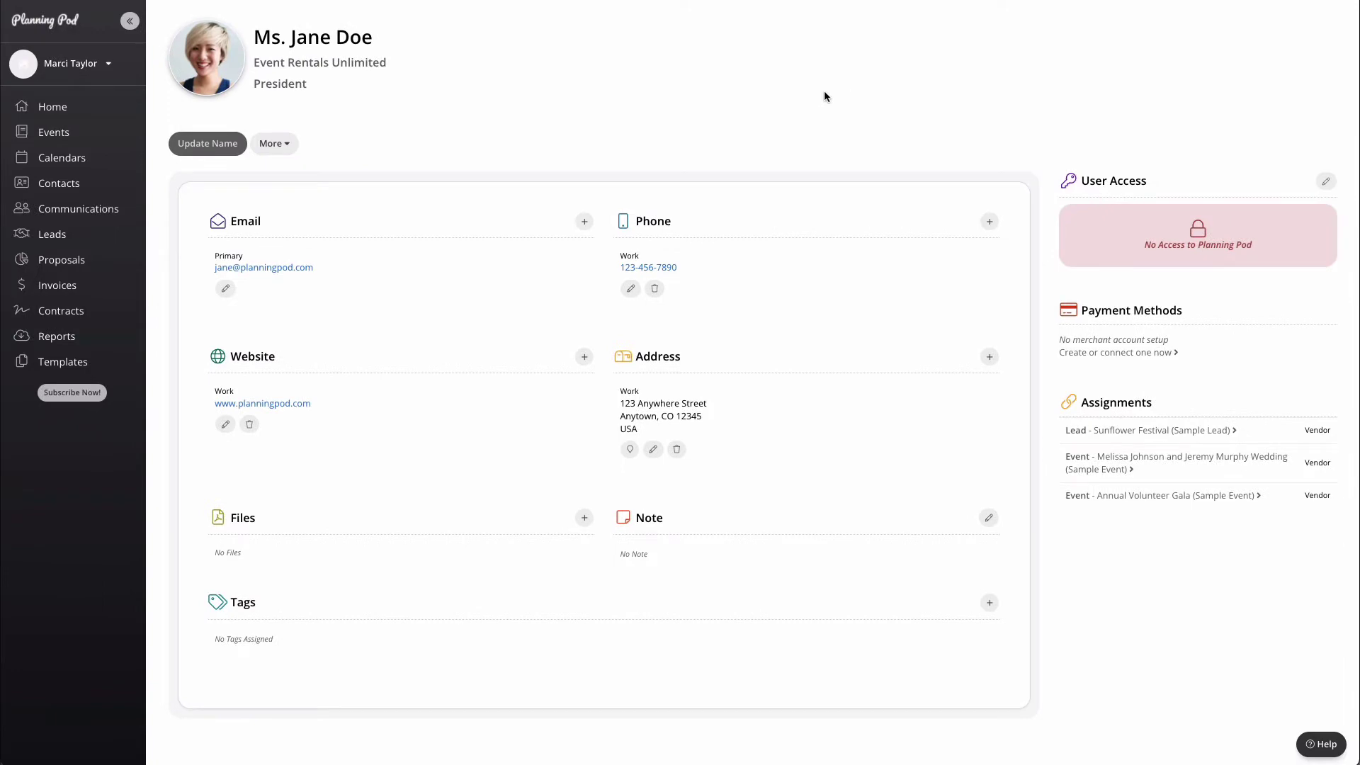
pyautogui.click(106, 211)
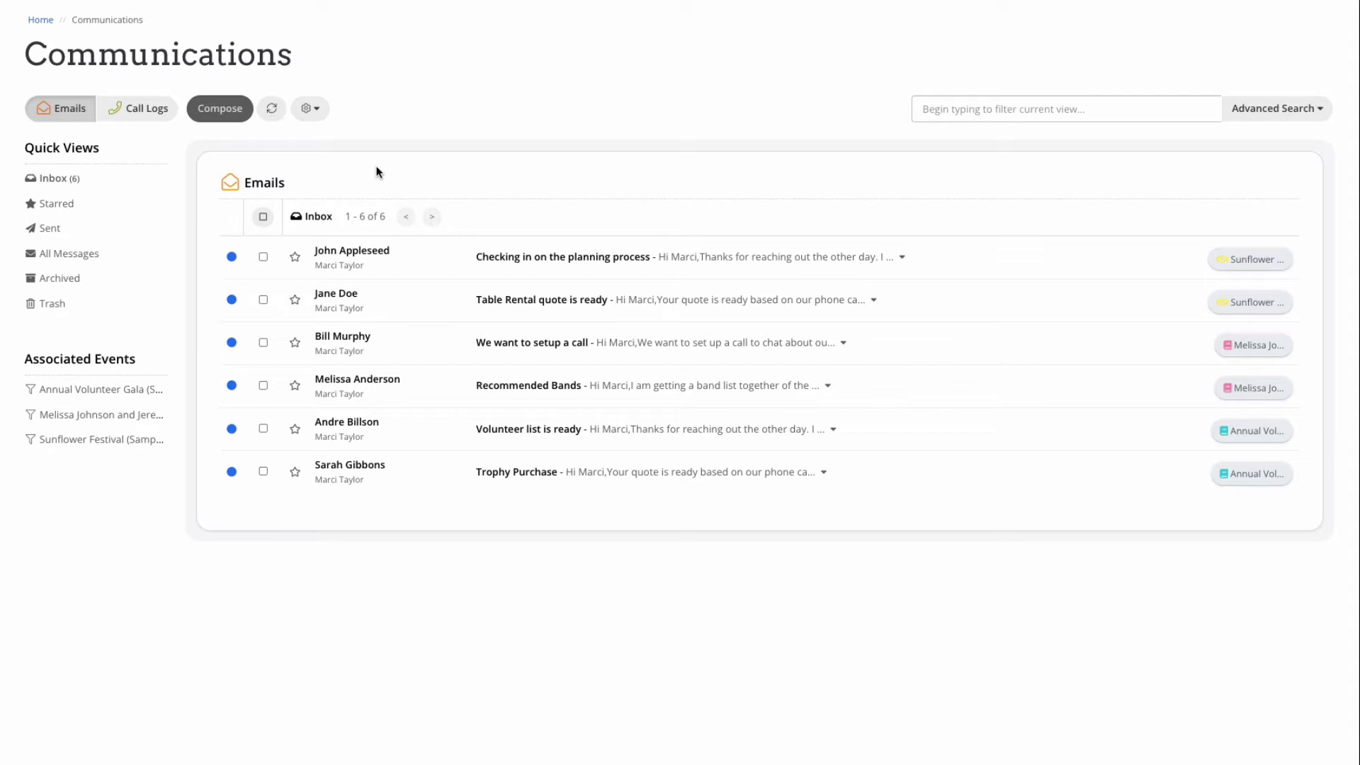
pyautogui.click(310, 110)
pyautogui.click(341, 139)
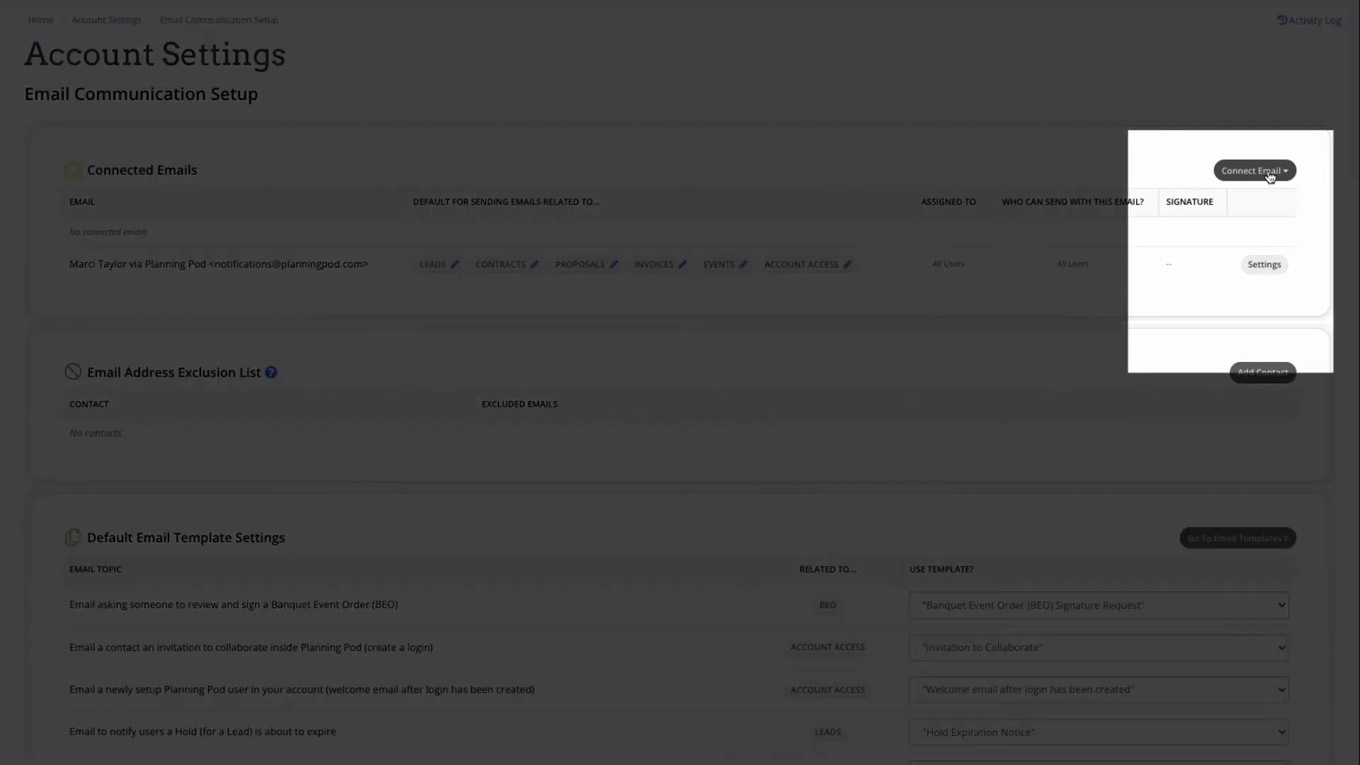
pyautogui.click(1270, 173)
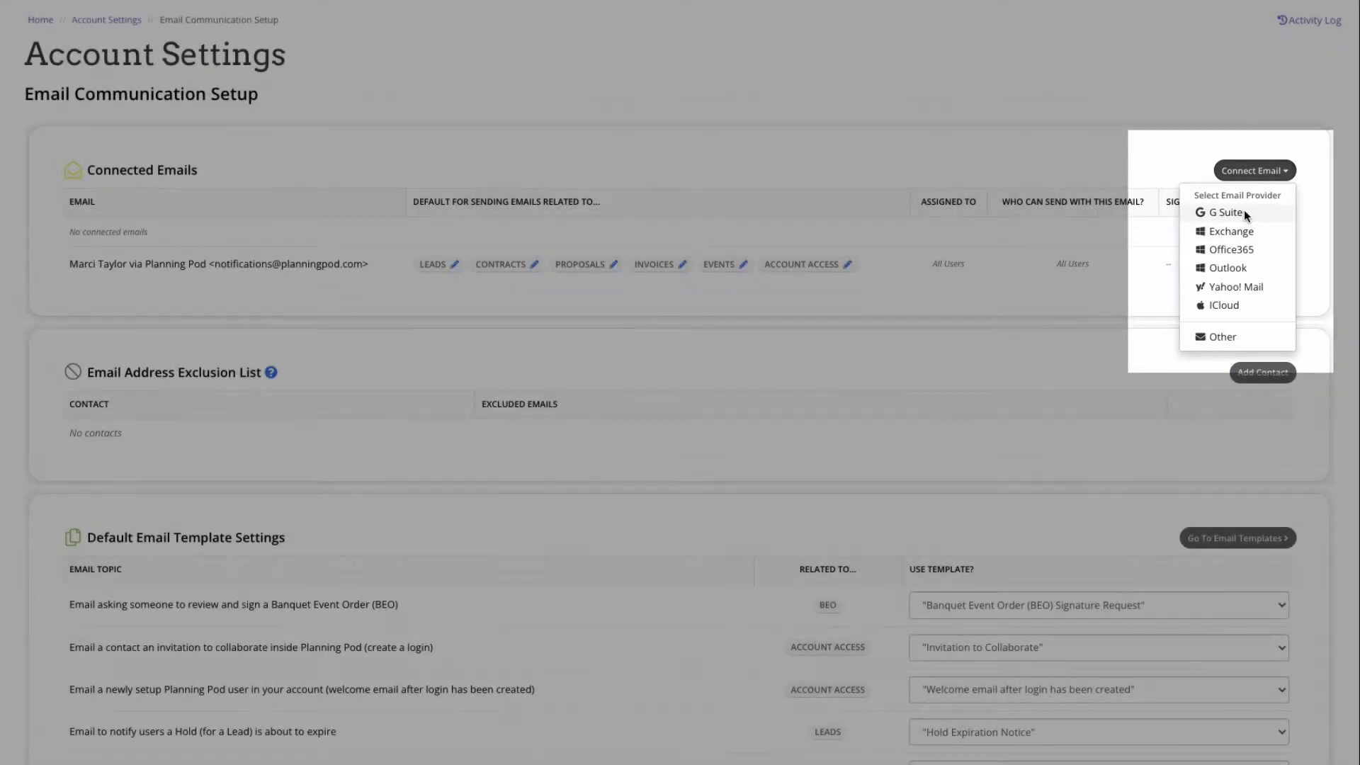
pyautogui.click(1244, 211)
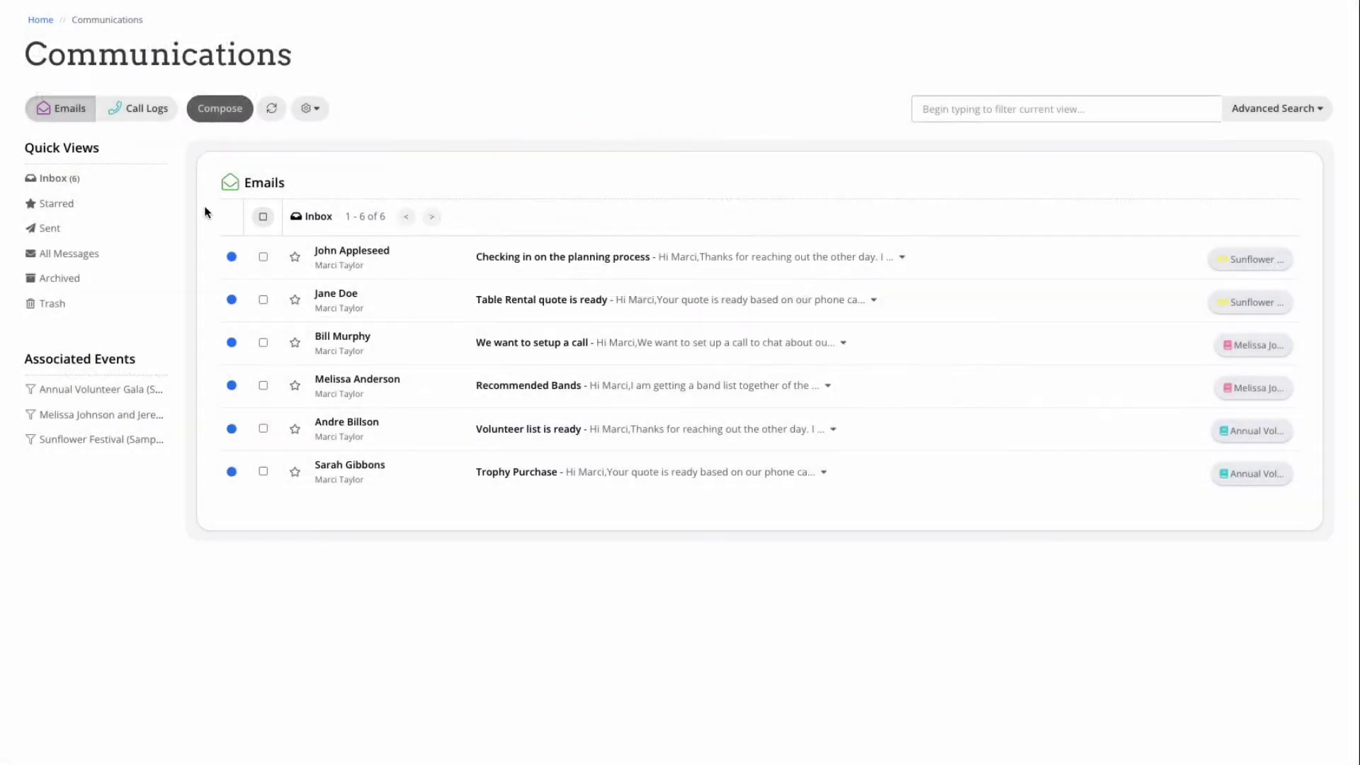
# Step: Start a new email linked to the Annual Volunteer Gala, addressed to the event rentals contact
pyautogui.click(227, 110)
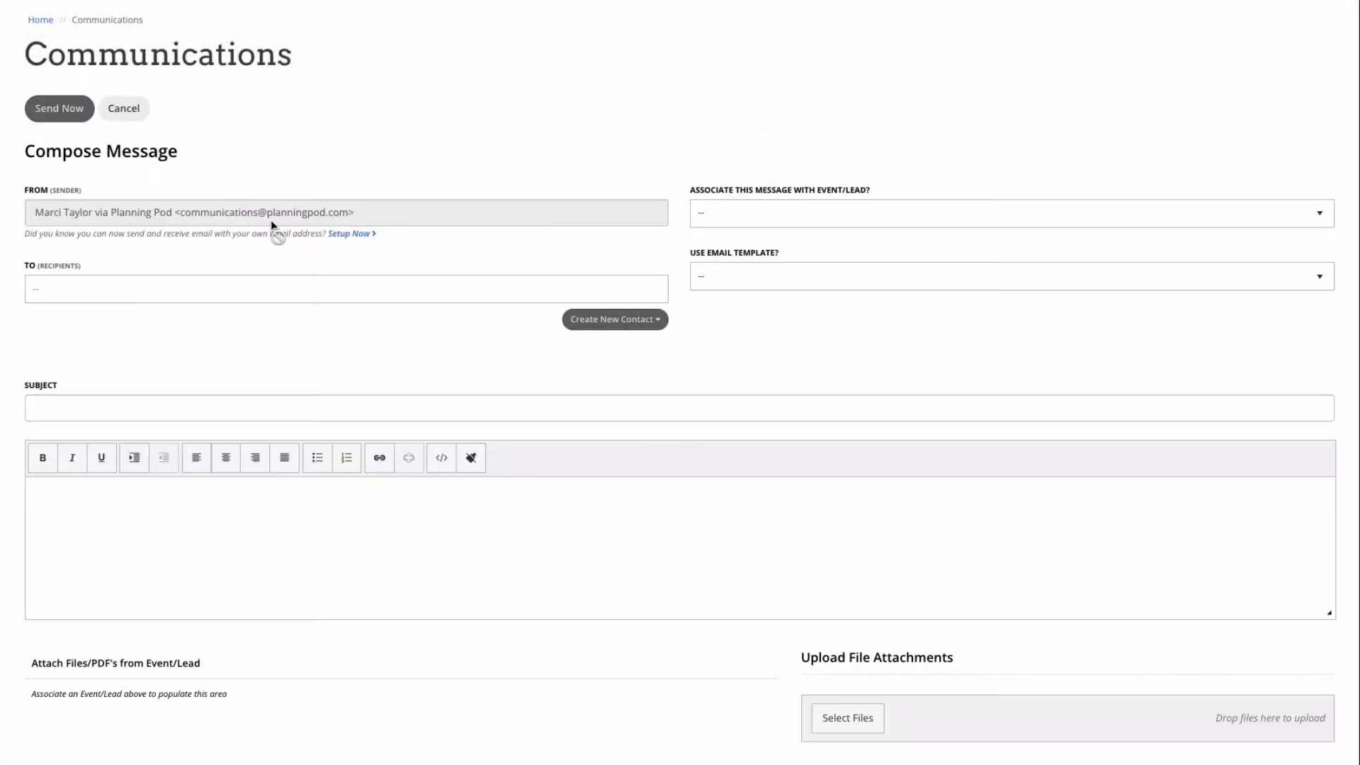
pyautogui.click(913, 218)
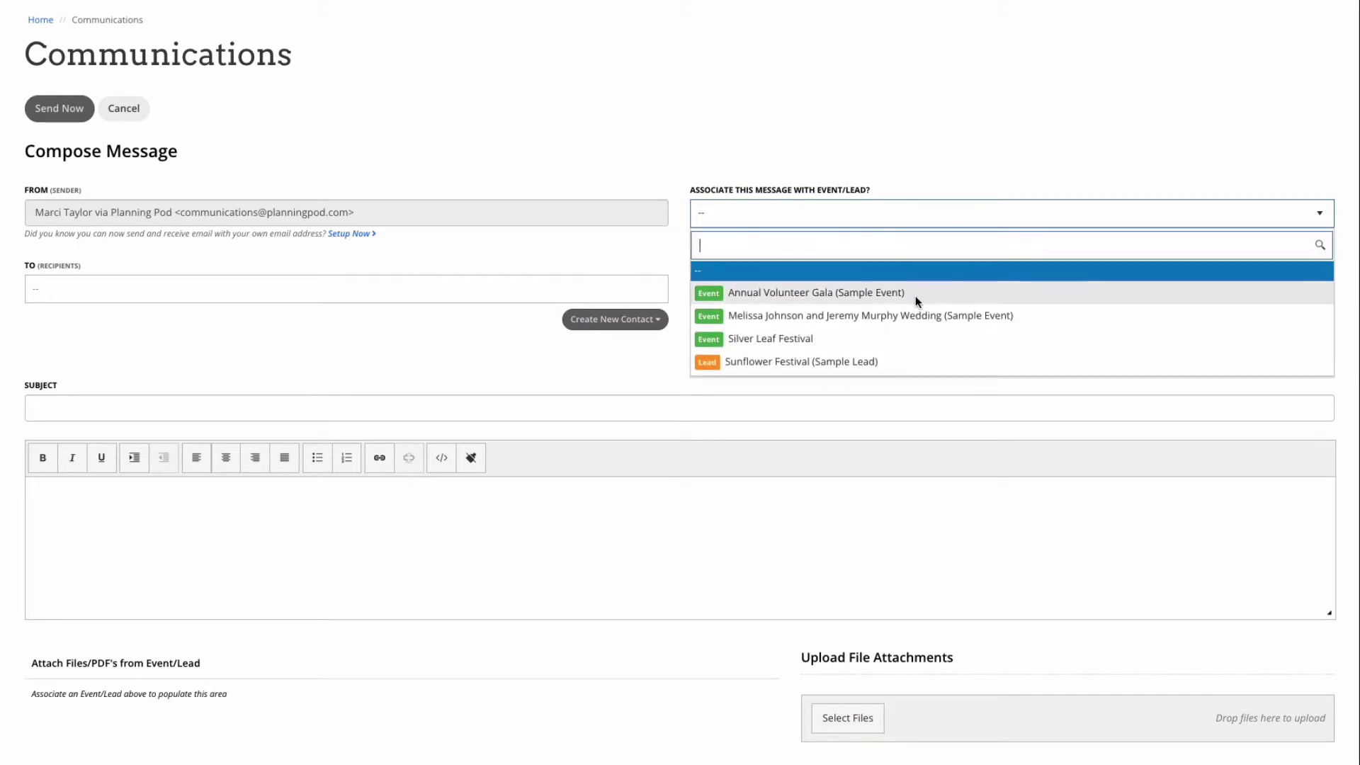
pyautogui.click(916, 295)
pyautogui.click(575, 300)
pyautogui.click(432, 343)
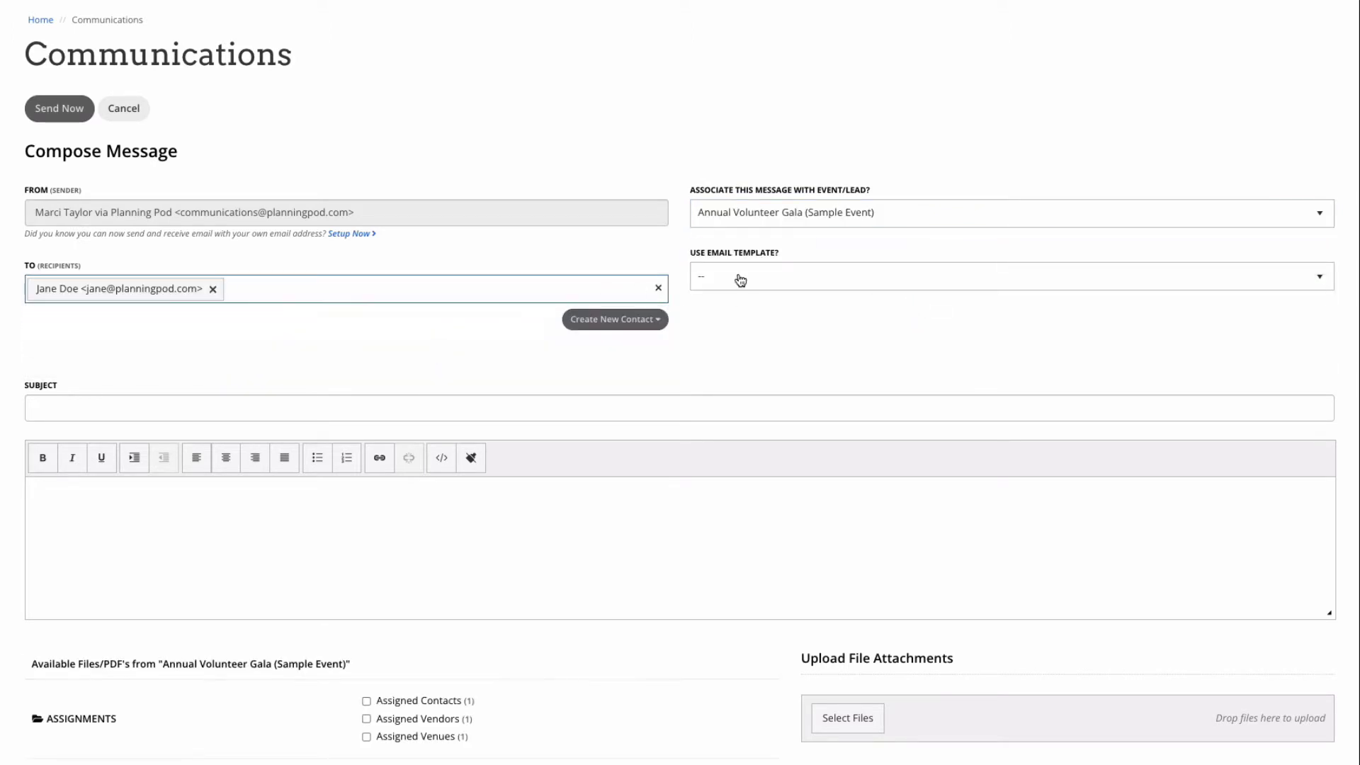
pyautogui.click(782, 282)
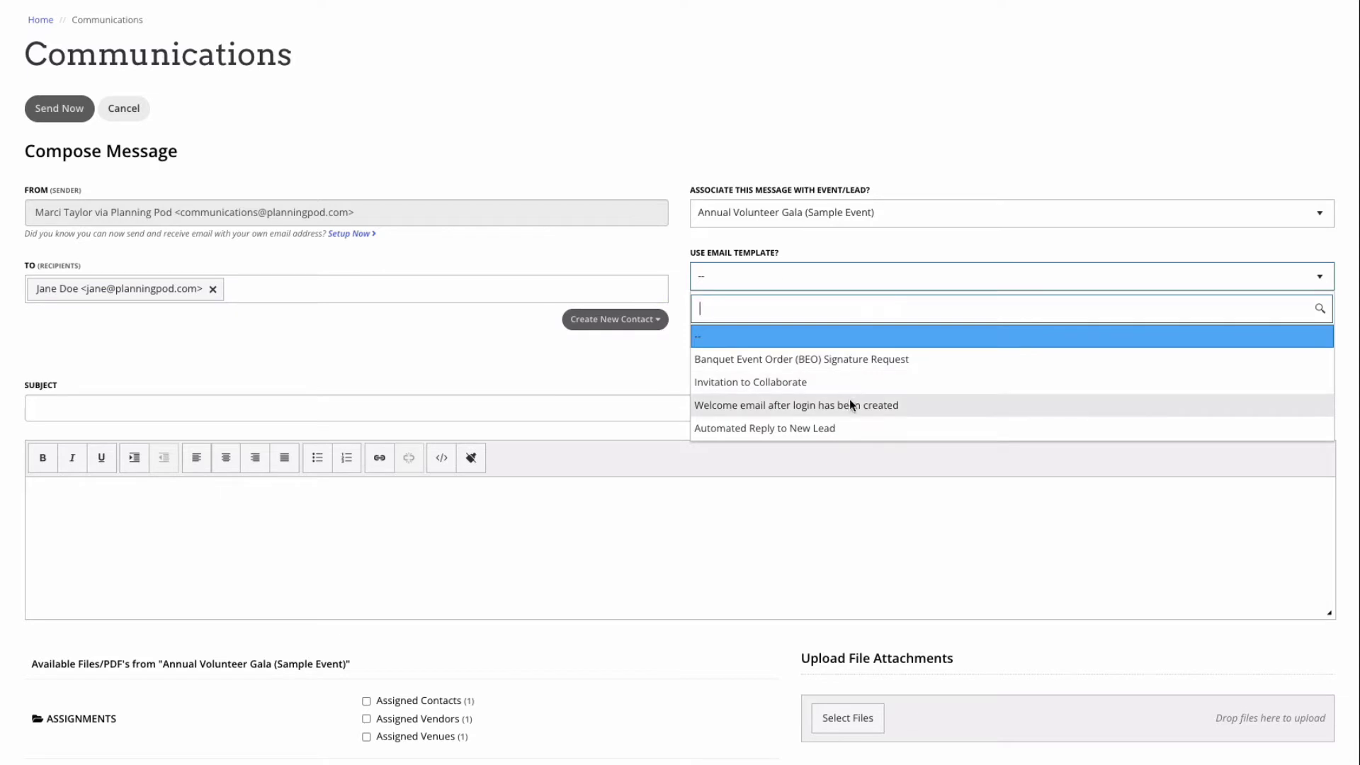
pyautogui.click(419, 400)
# Step: Add subject 'Confirming' and body 'We look forward to working with you!', attaching the ballroom floorplan and SaleSheet_EventPlanning.pdf
pyautogui.write('Confirming')
pyautogui.press('Tab')
pyautogui.click(319, 487)
pyautogui.write('We look forward')
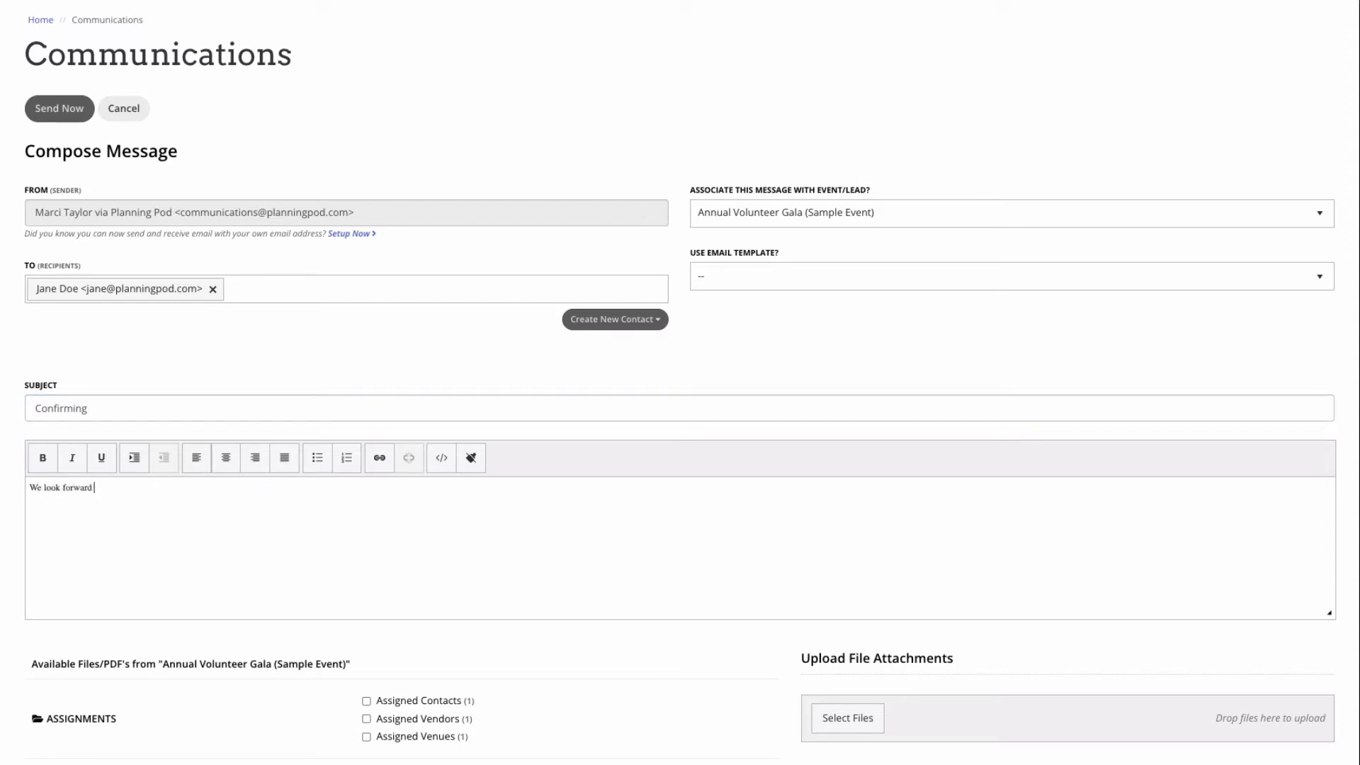
pyautogui.write(' to working with you!')
pyautogui.scroll(-6, 636, 685)
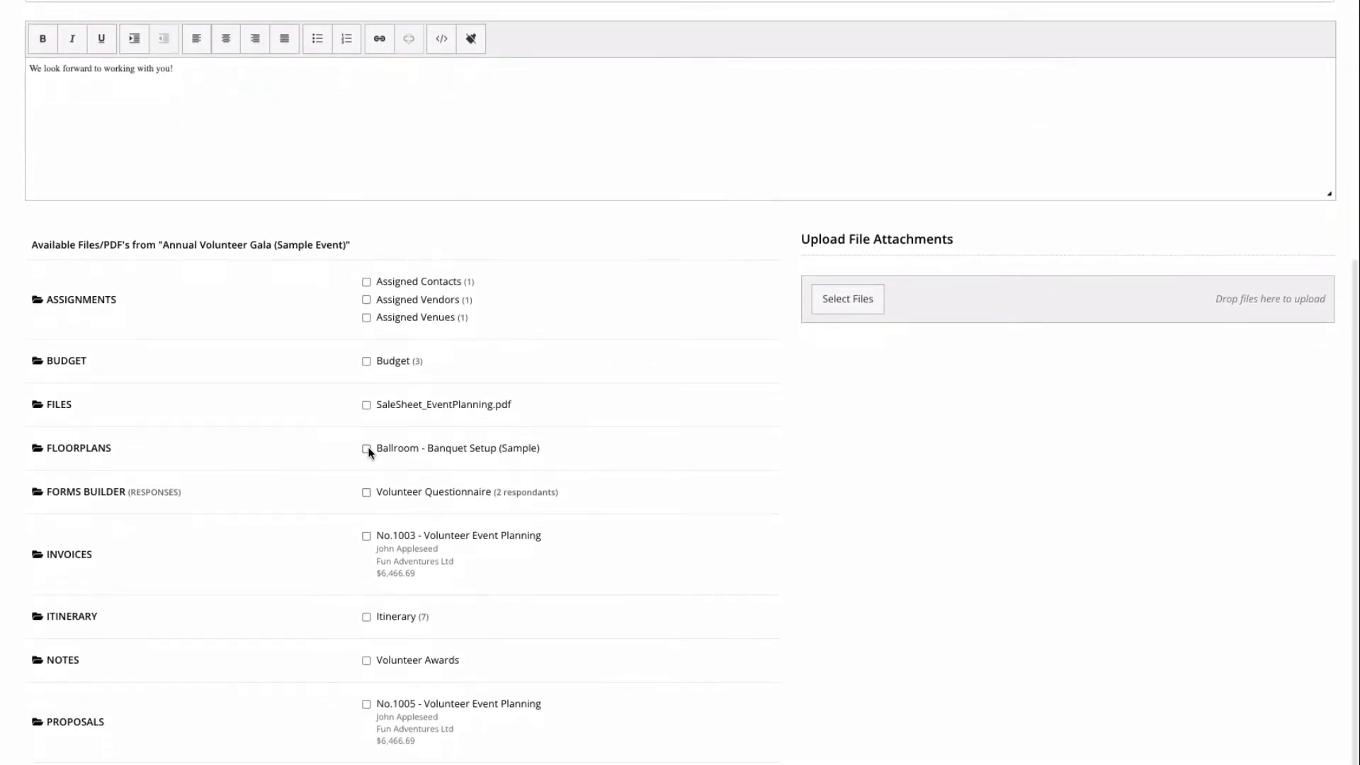
pyautogui.click(367, 449)
pyautogui.click(366, 405)
pyautogui.scroll(6, 543, 393)
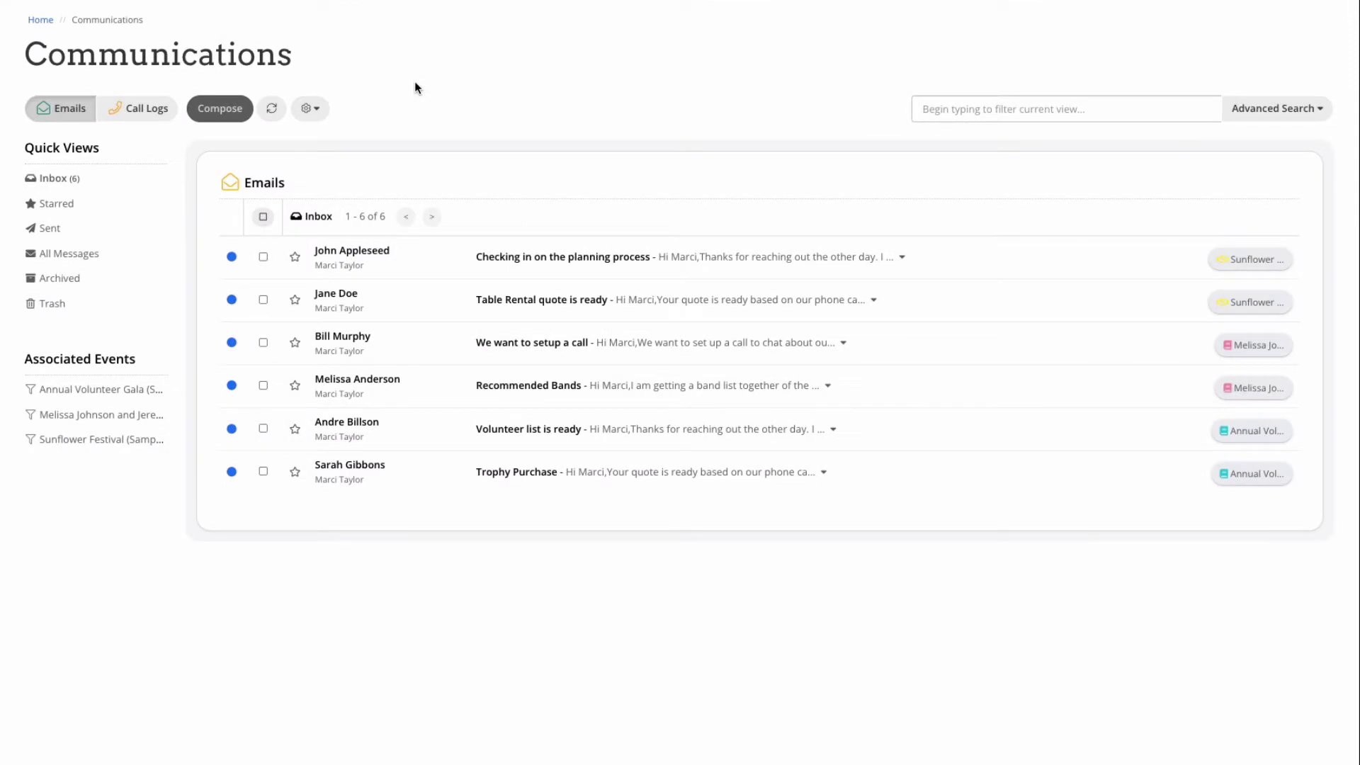
# Step: Start a new outbound call log with the venue contact and Event Rentals Unlimited as callers
pyautogui.click(142, 114)
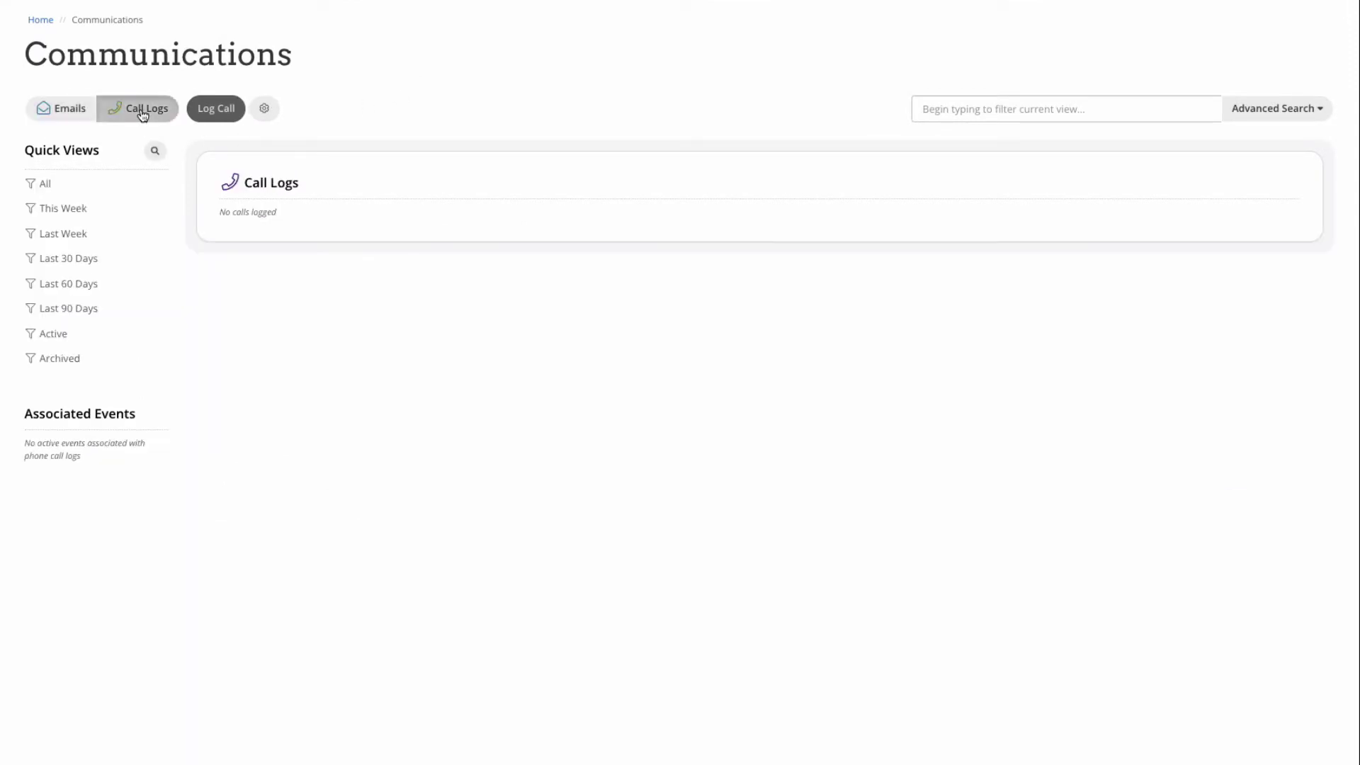
pyautogui.click(222, 113)
pyautogui.click(387, 108)
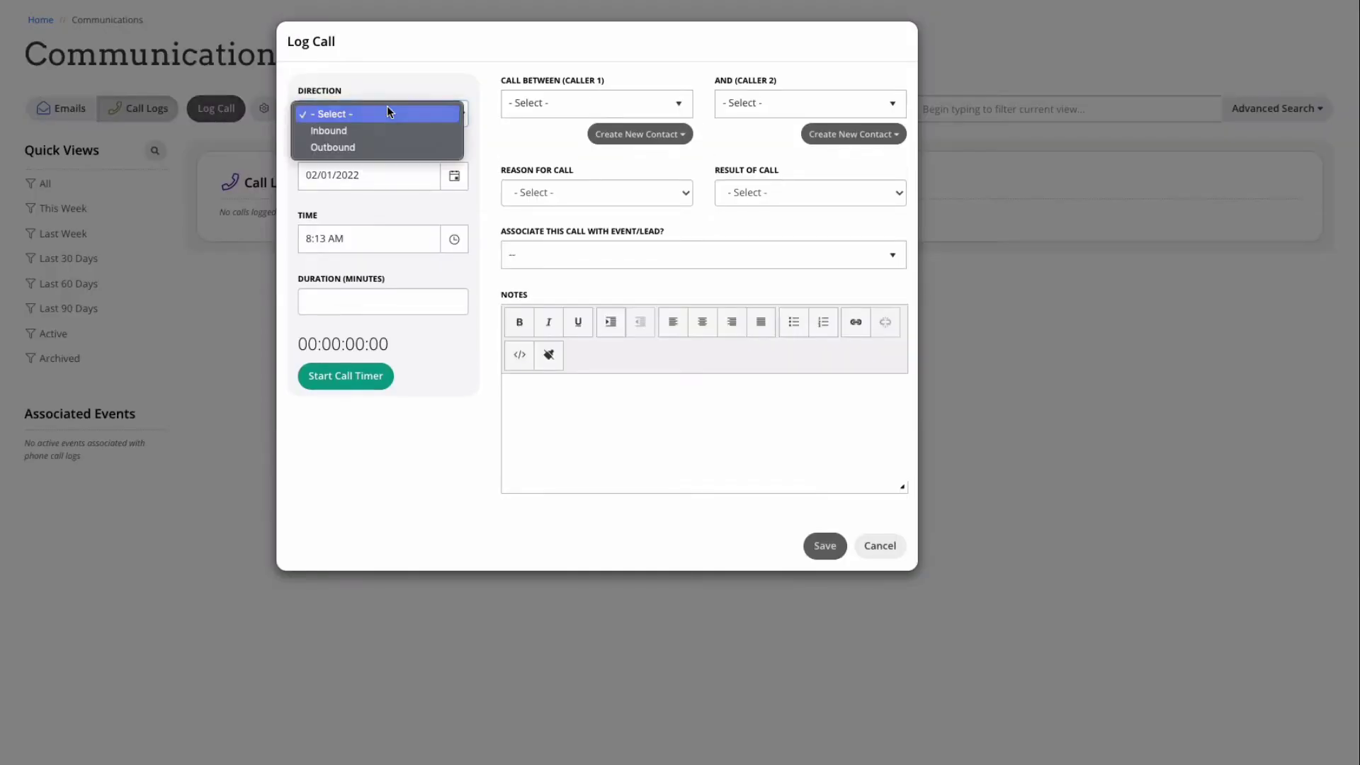
pyautogui.click(390, 147)
pyautogui.click(602, 105)
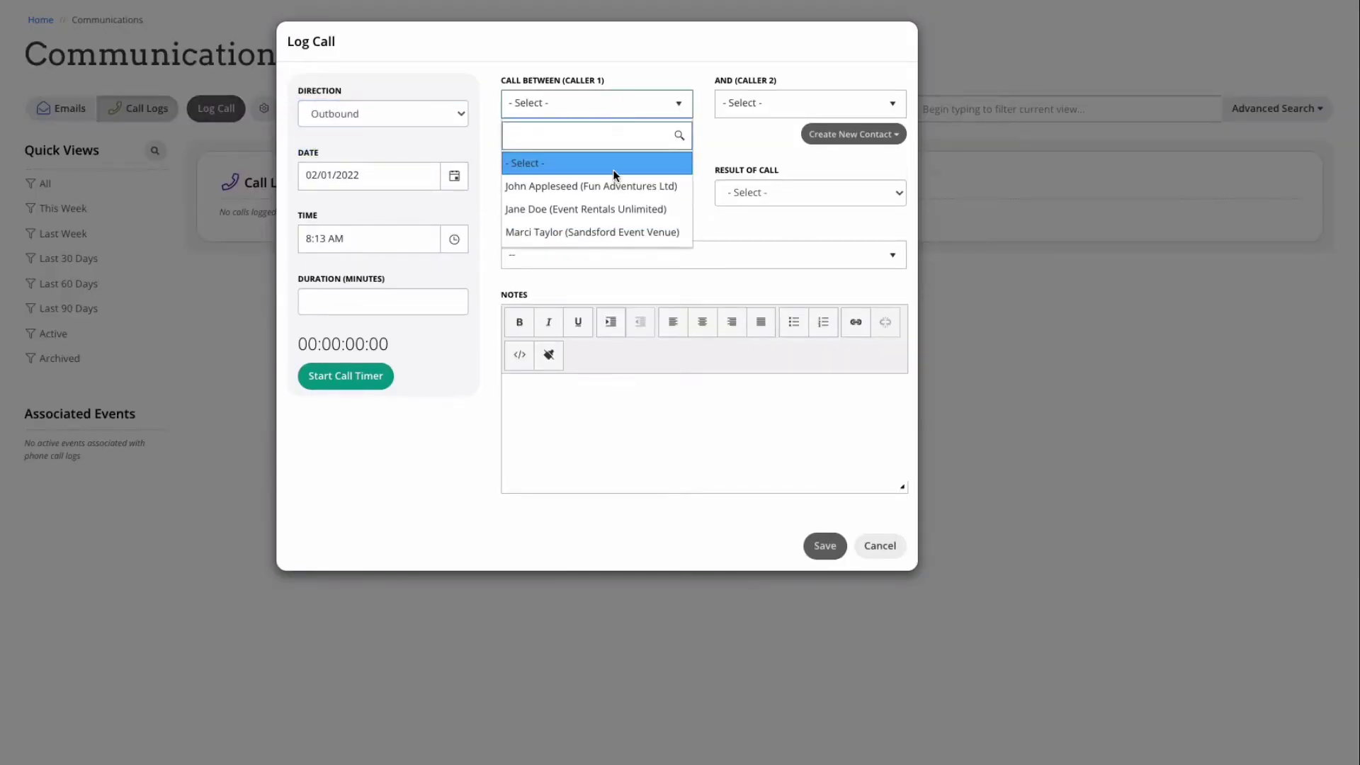
pyautogui.click(603, 232)
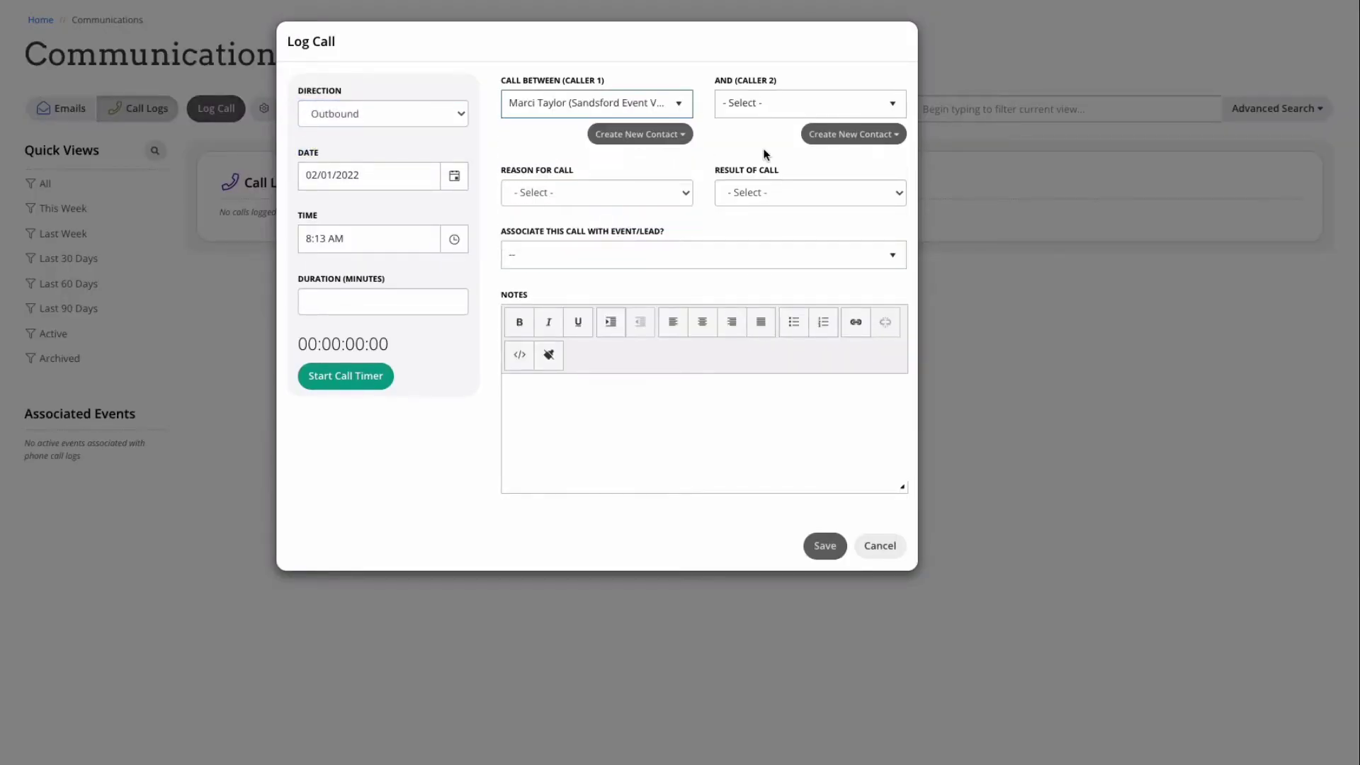
pyautogui.click(833, 105)
pyautogui.click(821, 209)
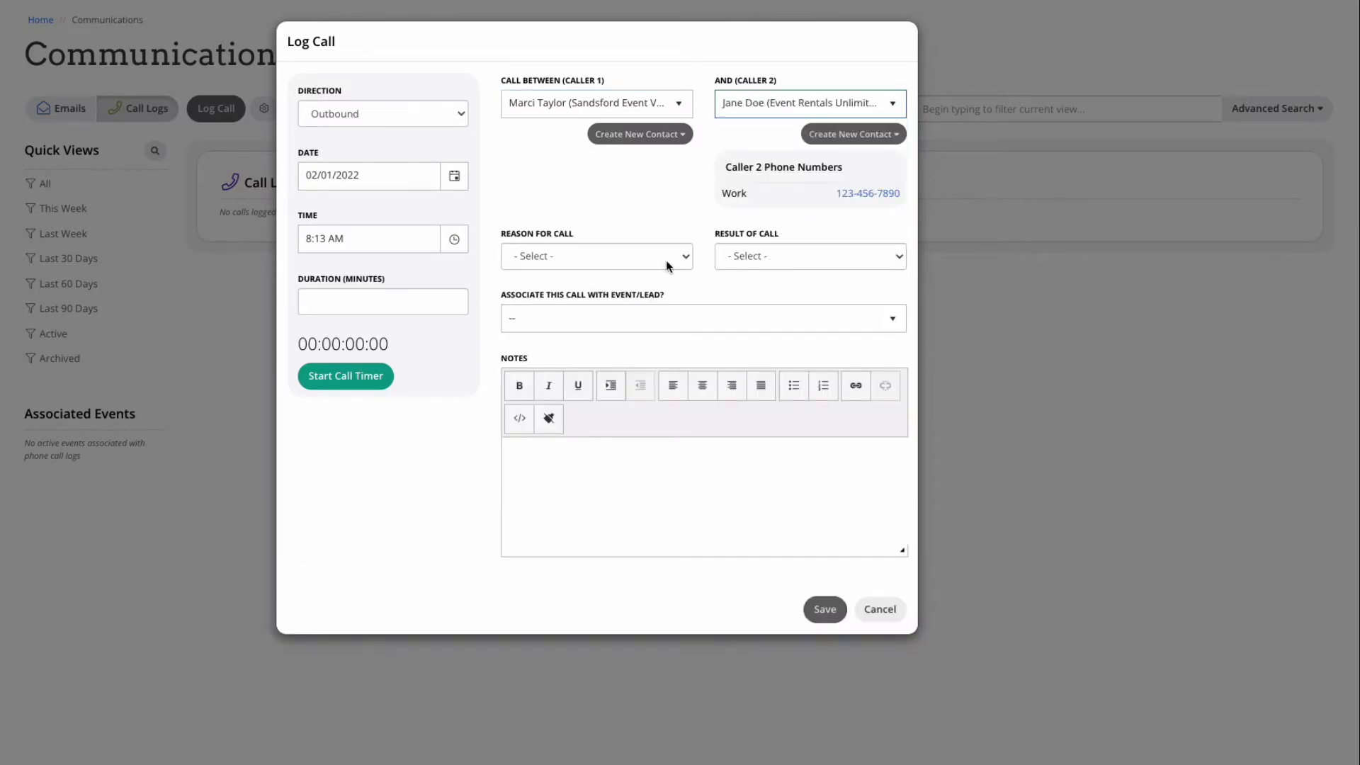
# Step: Set reason Client - General, result Spoke with Intended Person, the sample wedding, 25 minutes, and notes
pyautogui.click(666, 261)
pyautogui.click(664, 289)
pyautogui.click(811, 258)
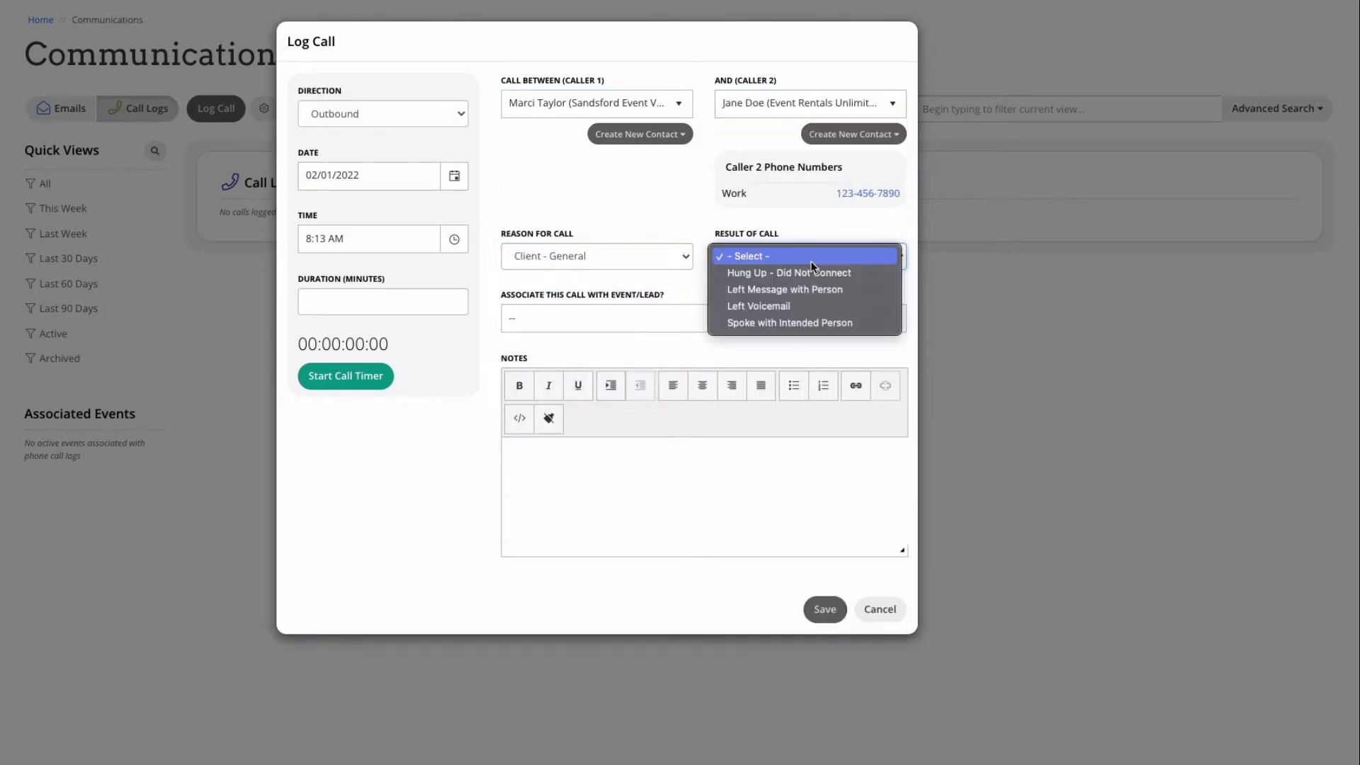
pyautogui.click(814, 323)
pyautogui.click(648, 332)
pyautogui.click(652, 421)
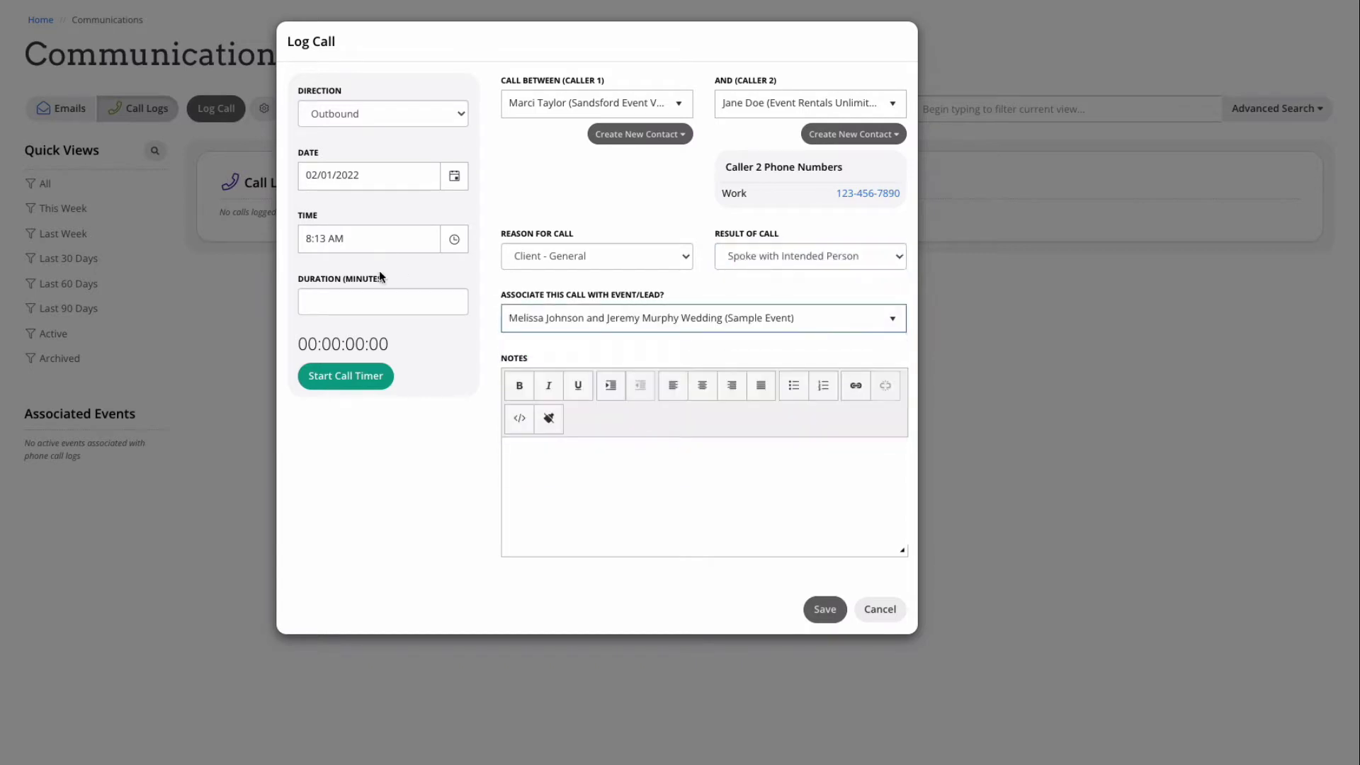
pyautogui.click(392, 303)
pyautogui.write('25')
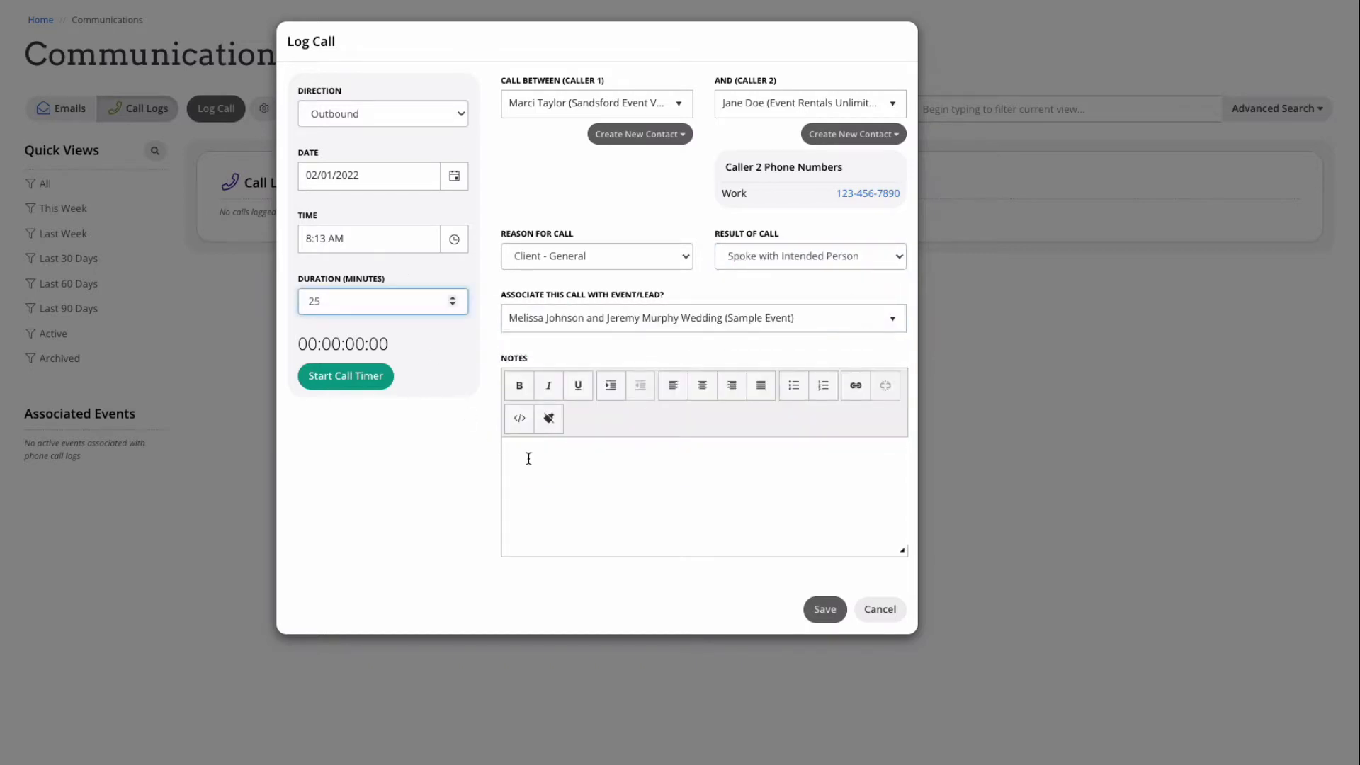
pyautogui.click(529, 458)
pyautogui.write('Discussed event details and')
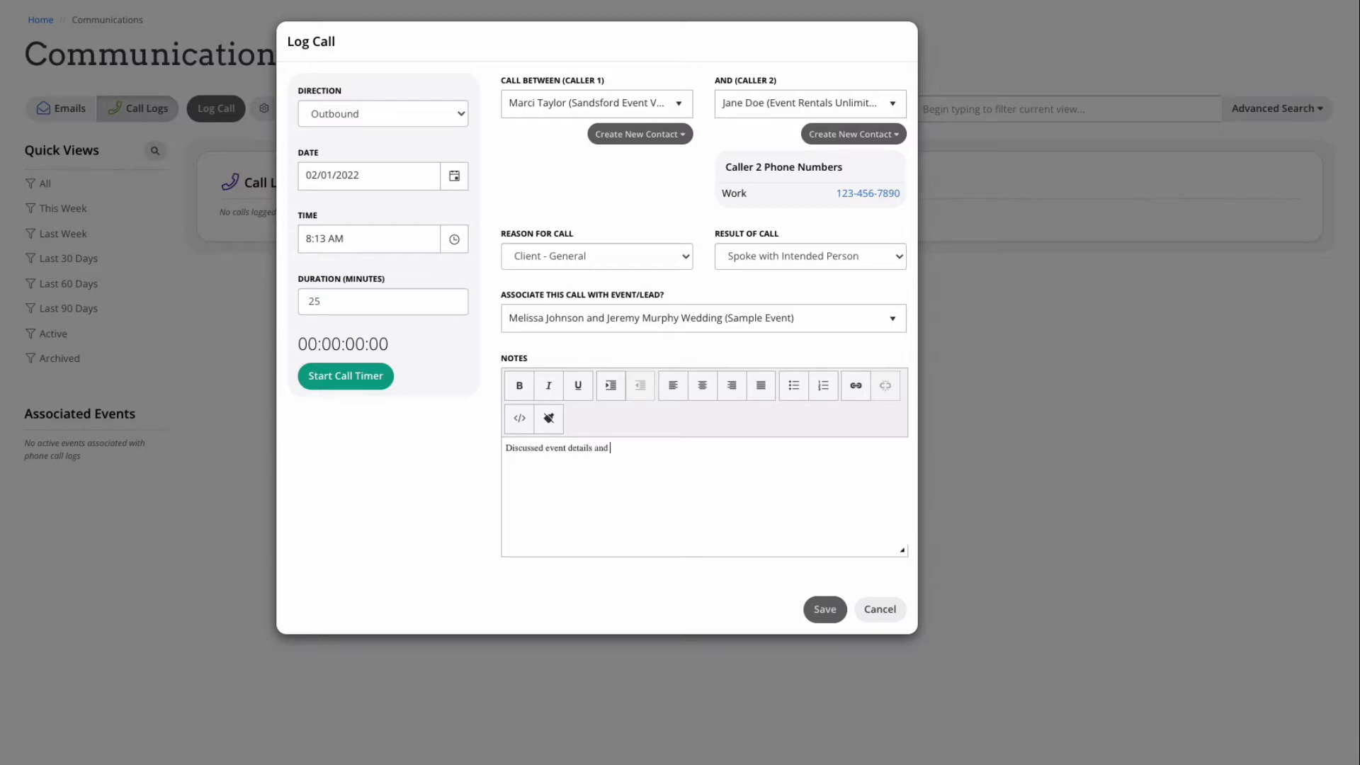
pyautogui.write(' adding additional services and equipment.')
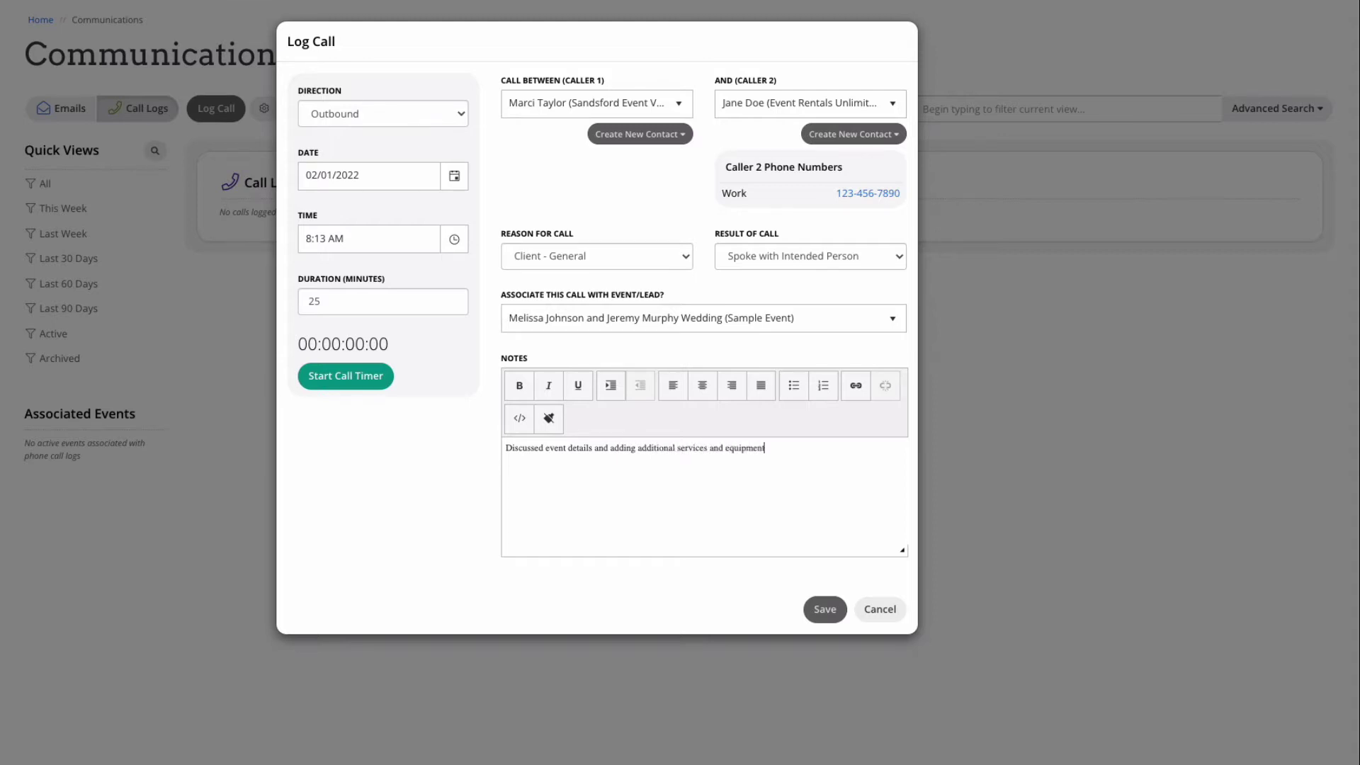
# Step: Save the call log, then check its Create Appointment and Actions menus without choosing anything
pyautogui.click(820, 611)
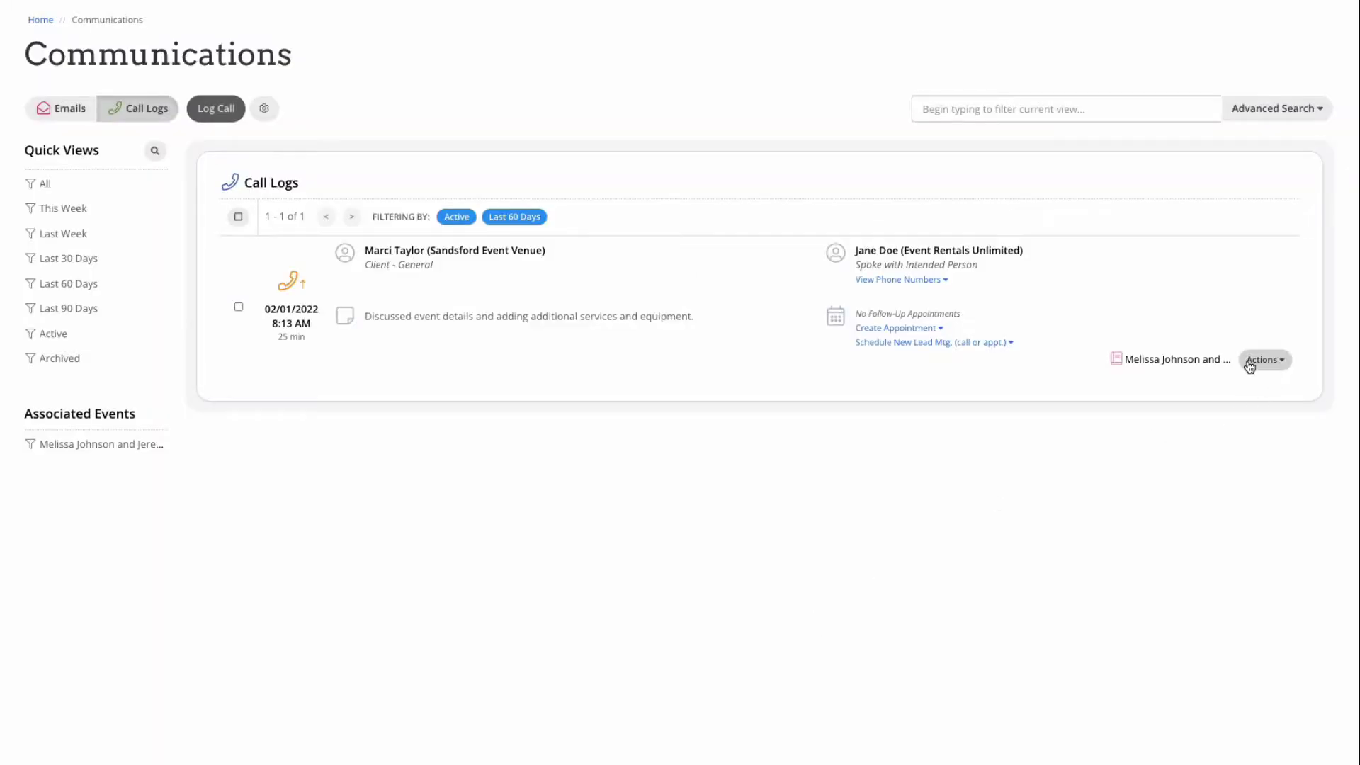
pyautogui.click(933, 333)
pyautogui.click(932, 333)
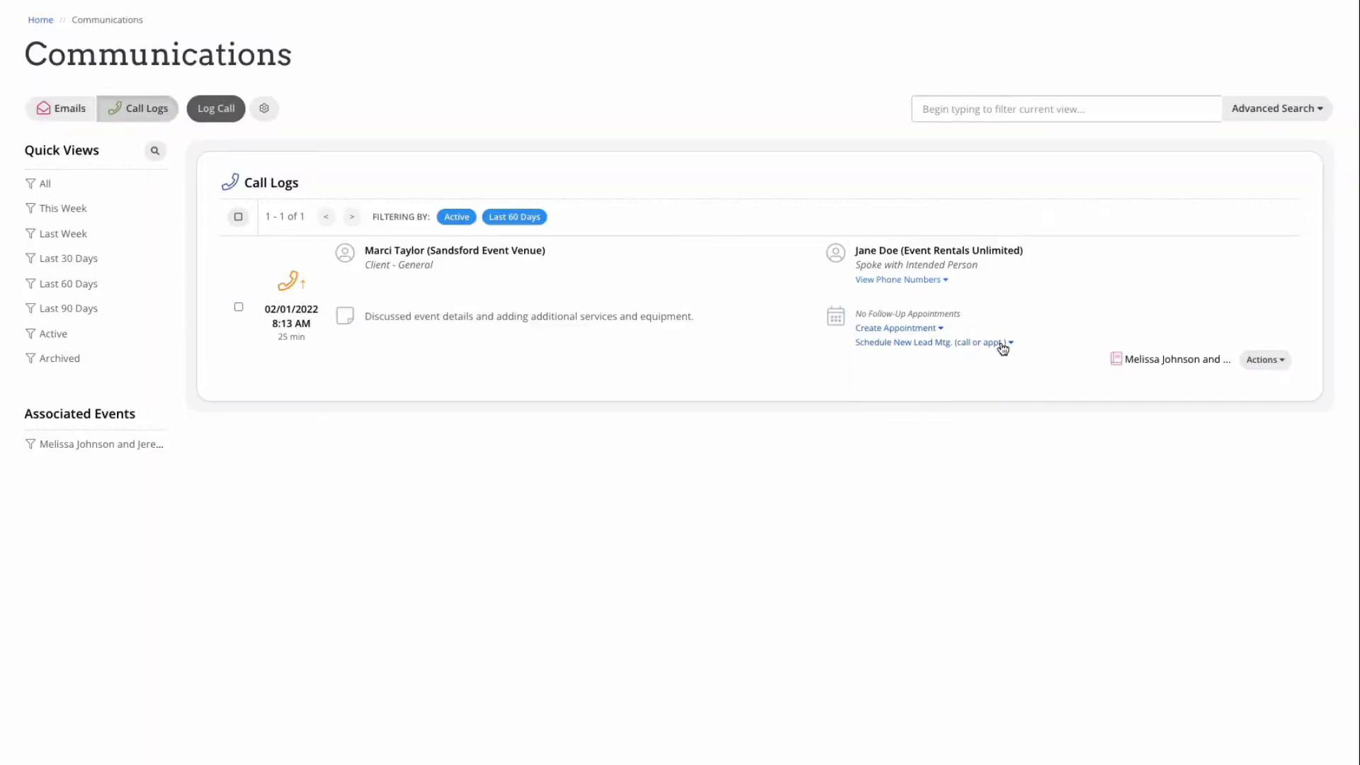
pyautogui.click(1274, 361)
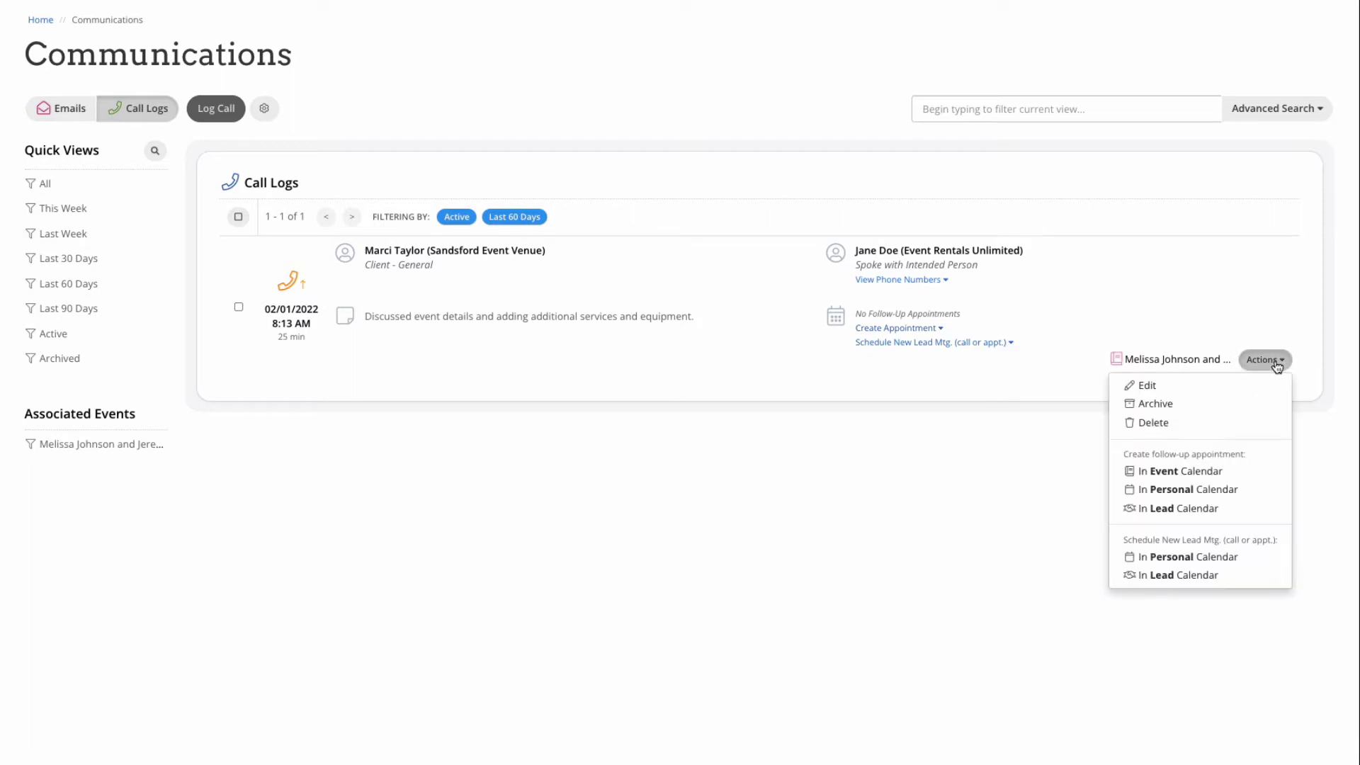
pyautogui.click(1318, 374)
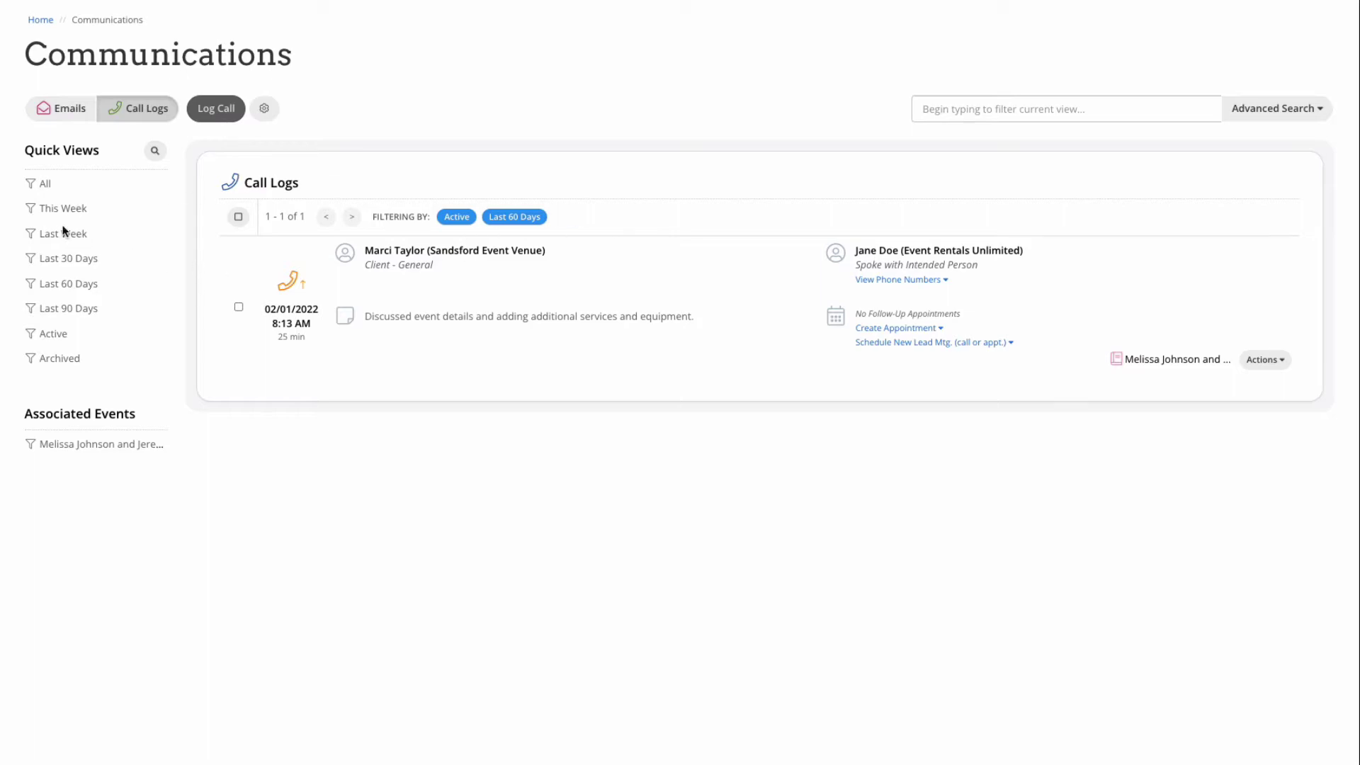
# Step: Reveal the call log advanced search filters, then go to the Leads page
pyautogui.click(1227, 115)
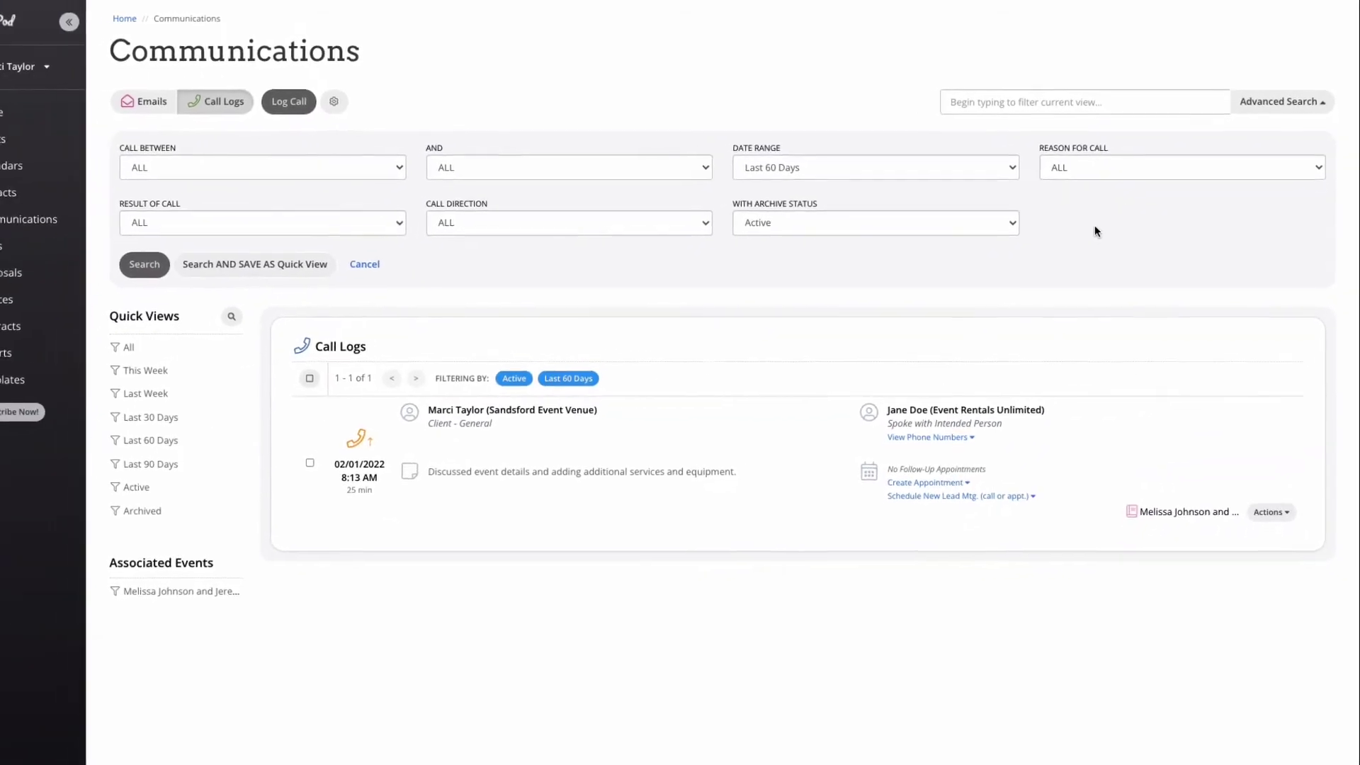
pyautogui.click(6, 255)
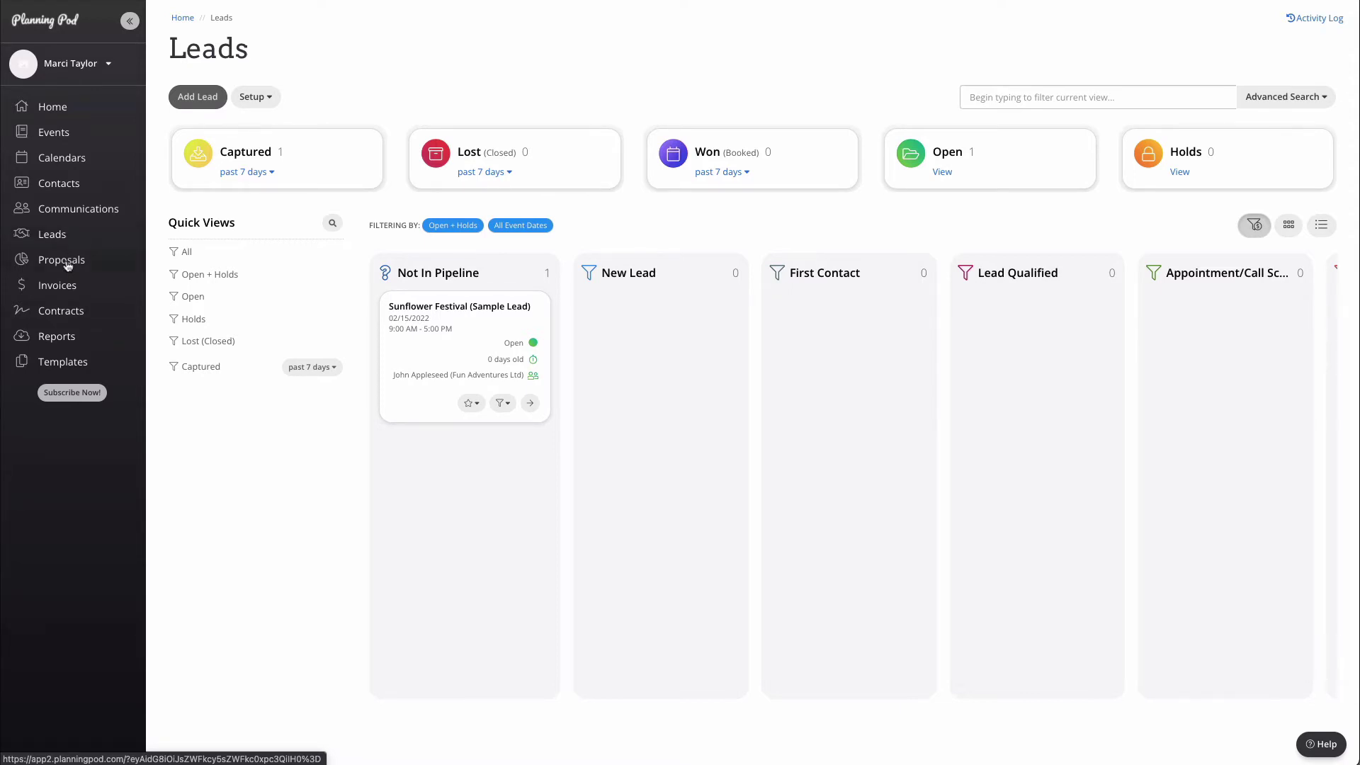
# Step: Go to the Proposals page and start a blank proposal, then cancel it
pyautogui.click(67, 265)
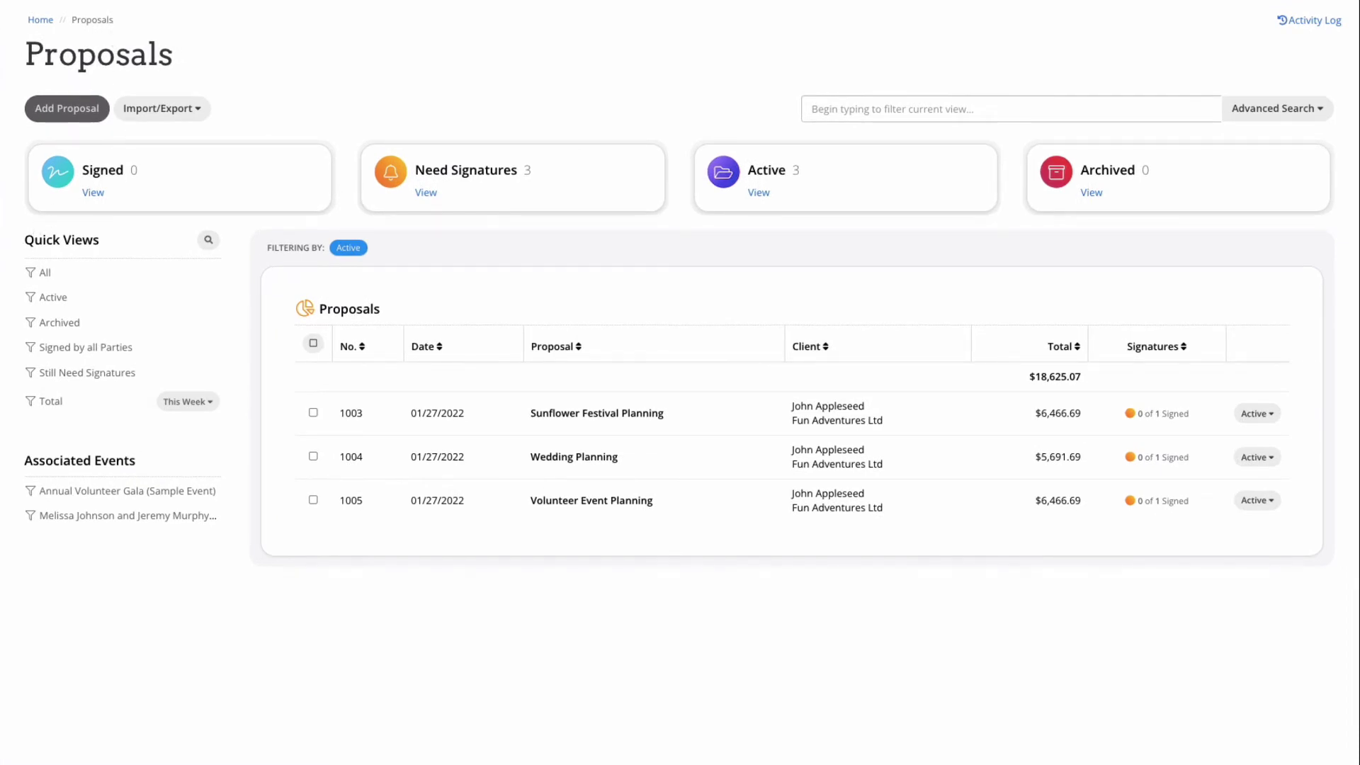
pyautogui.click(79, 116)
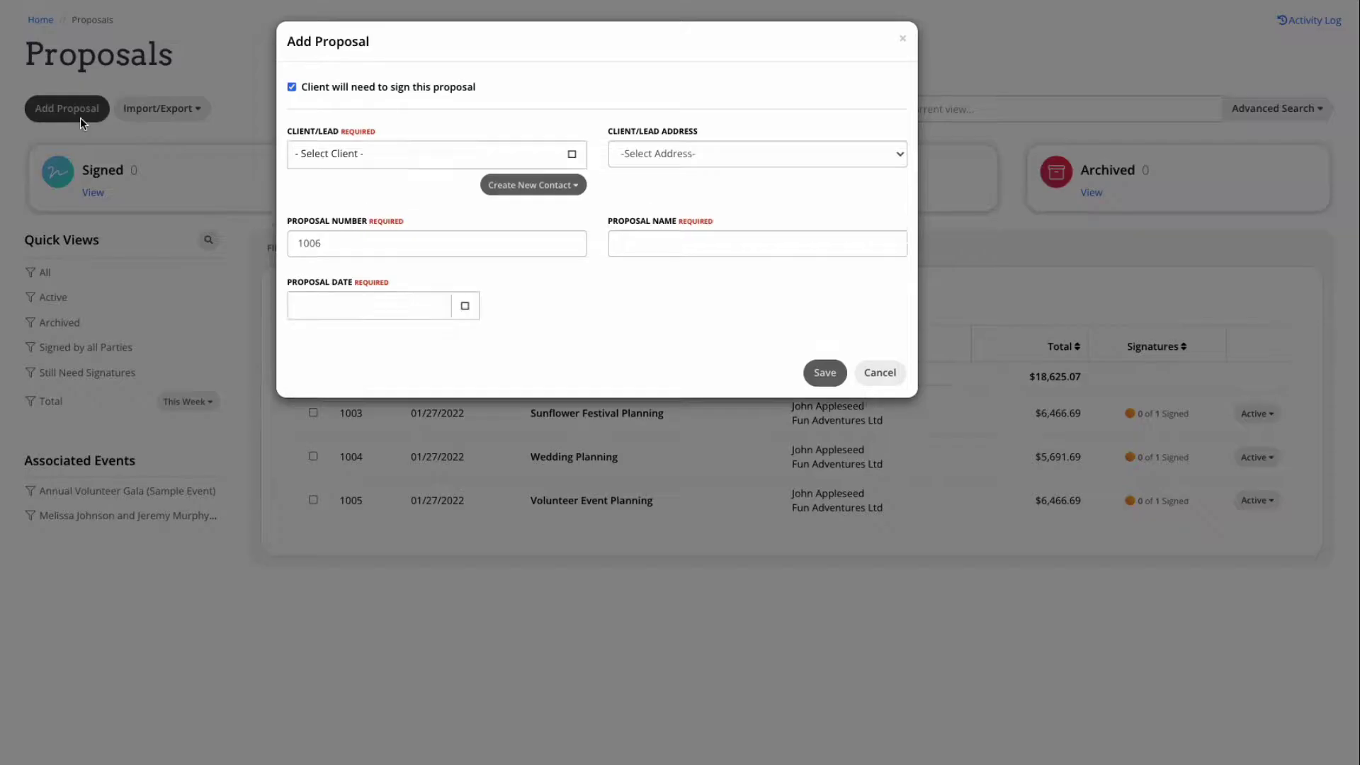
pyautogui.click(881, 373)
# Step: Import the Event Proposal & Contract template as a new proposal linked to Silver Leaf Festival
pyautogui.click(192, 112)
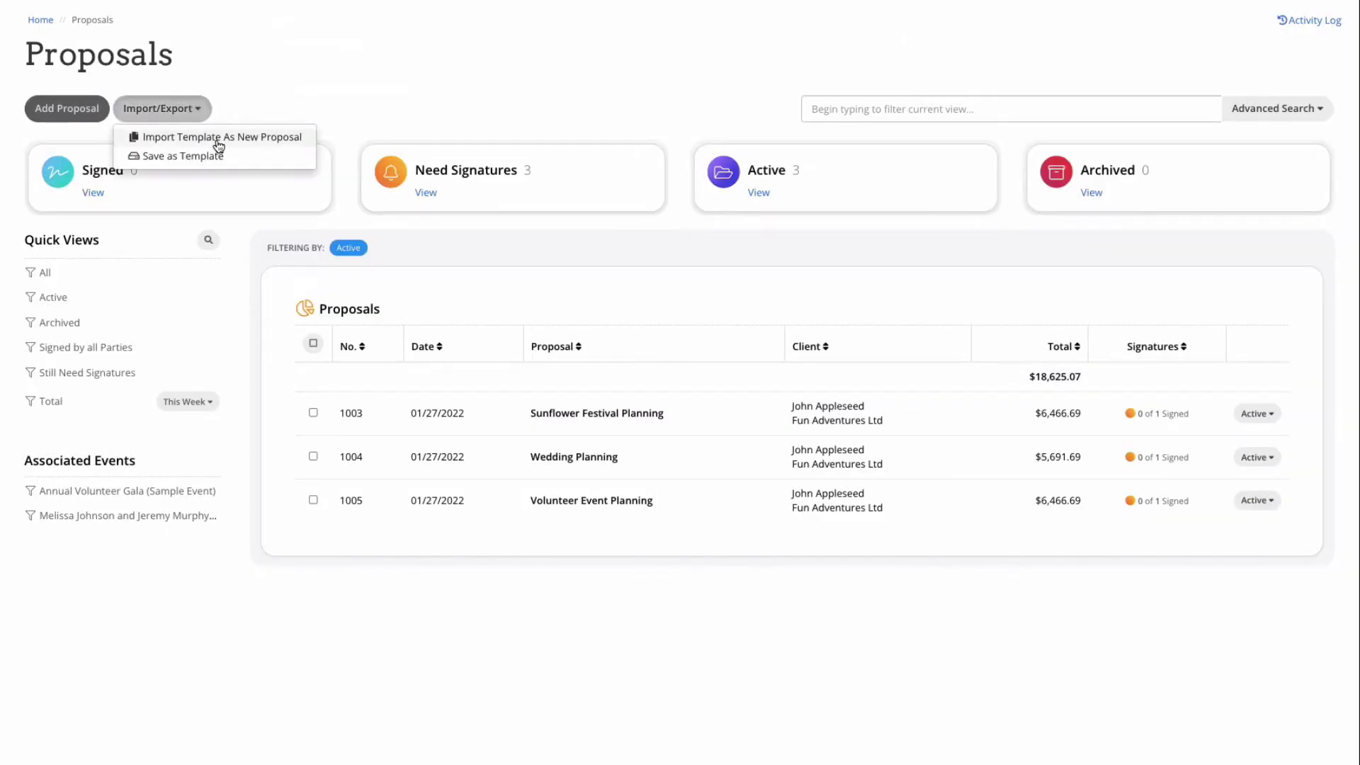
pyautogui.click(216, 138)
pyautogui.click(496, 104)
pyautogui.click(513, 181)
pyautogui.click(500, 177)
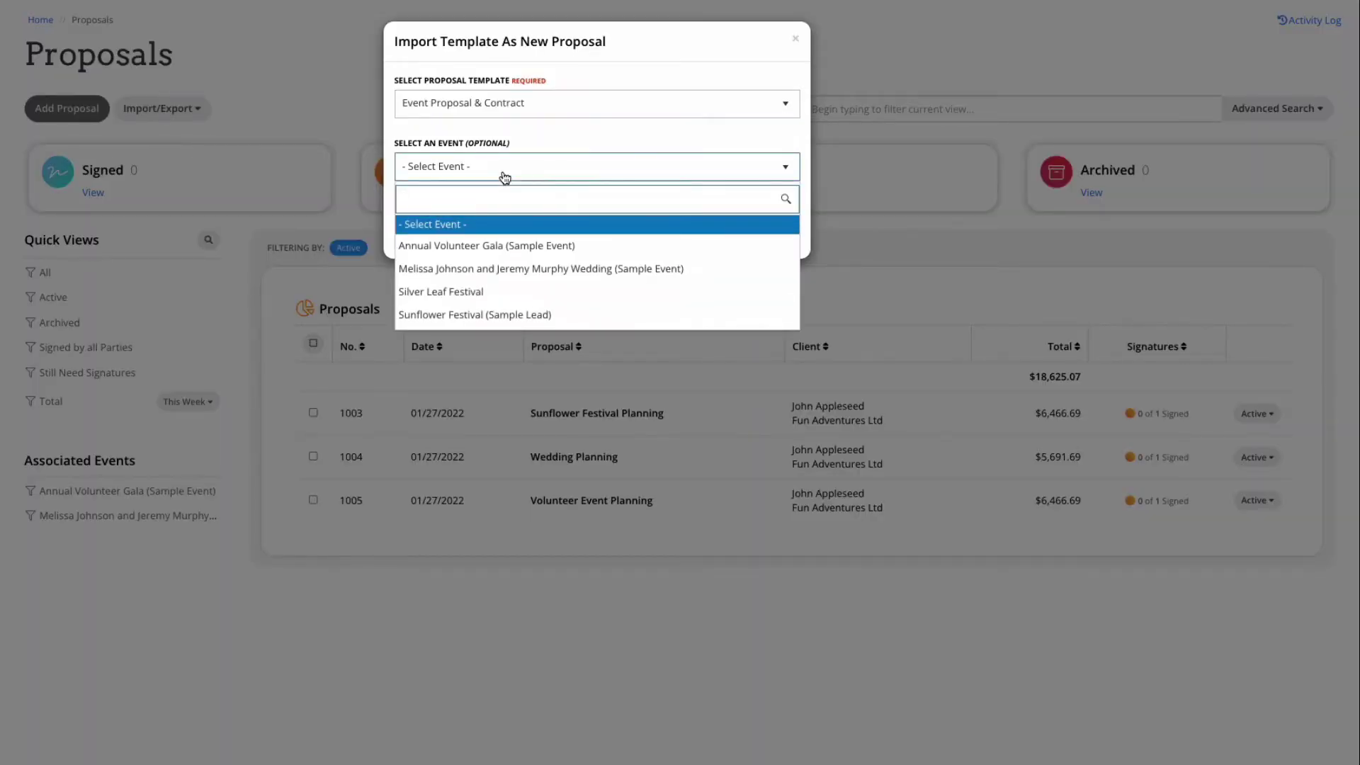
pyautogui.click(483, 291)
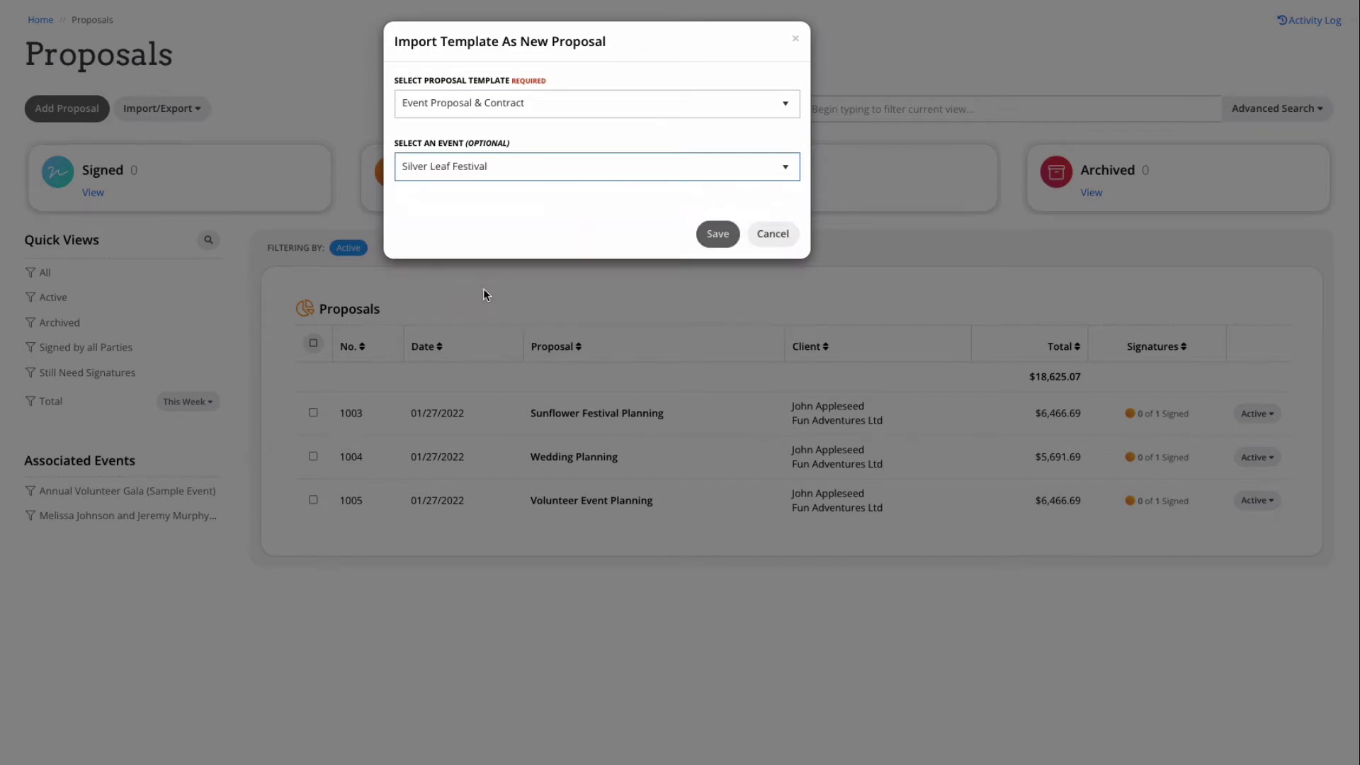
# Step: Create the proposal and set Fun Adventures Ltd as client with its street address
pyautogui.click(718, 235)
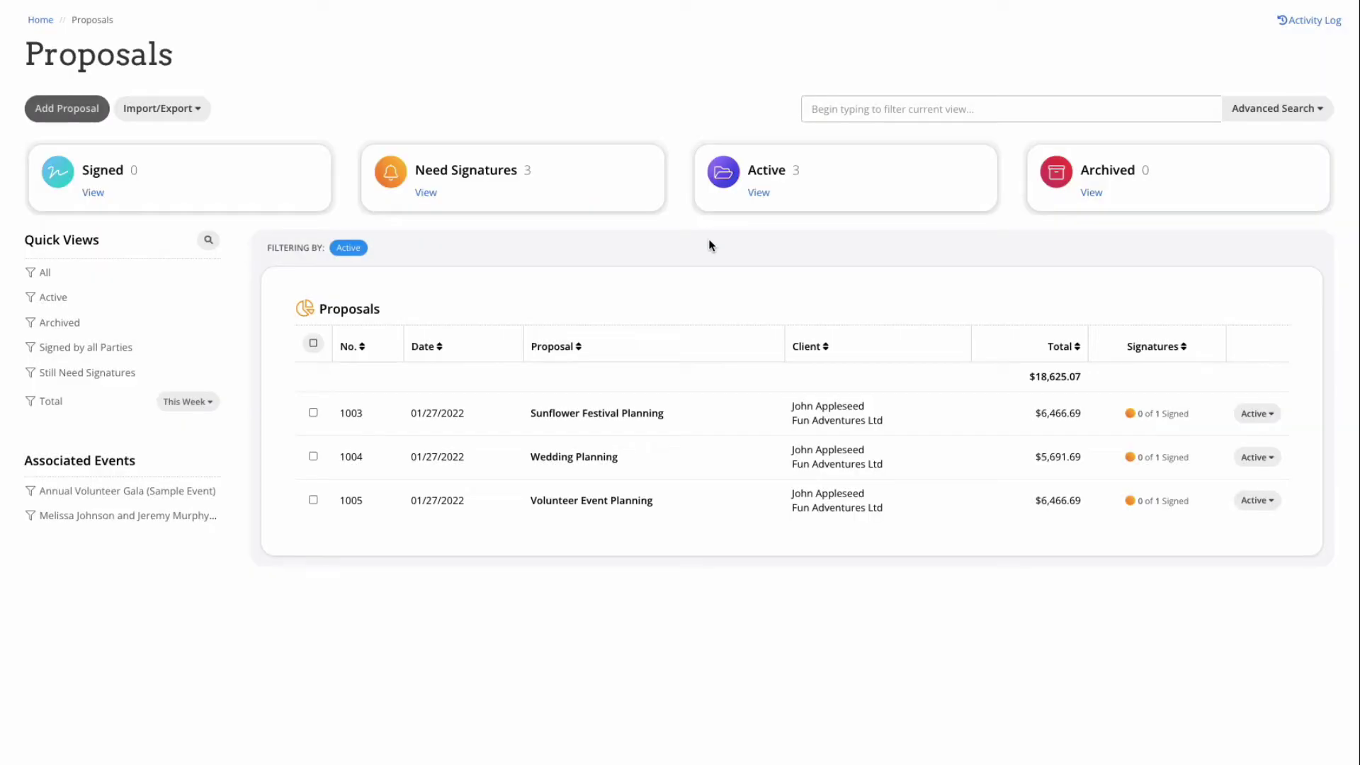
pyautogui.click(434, 266)
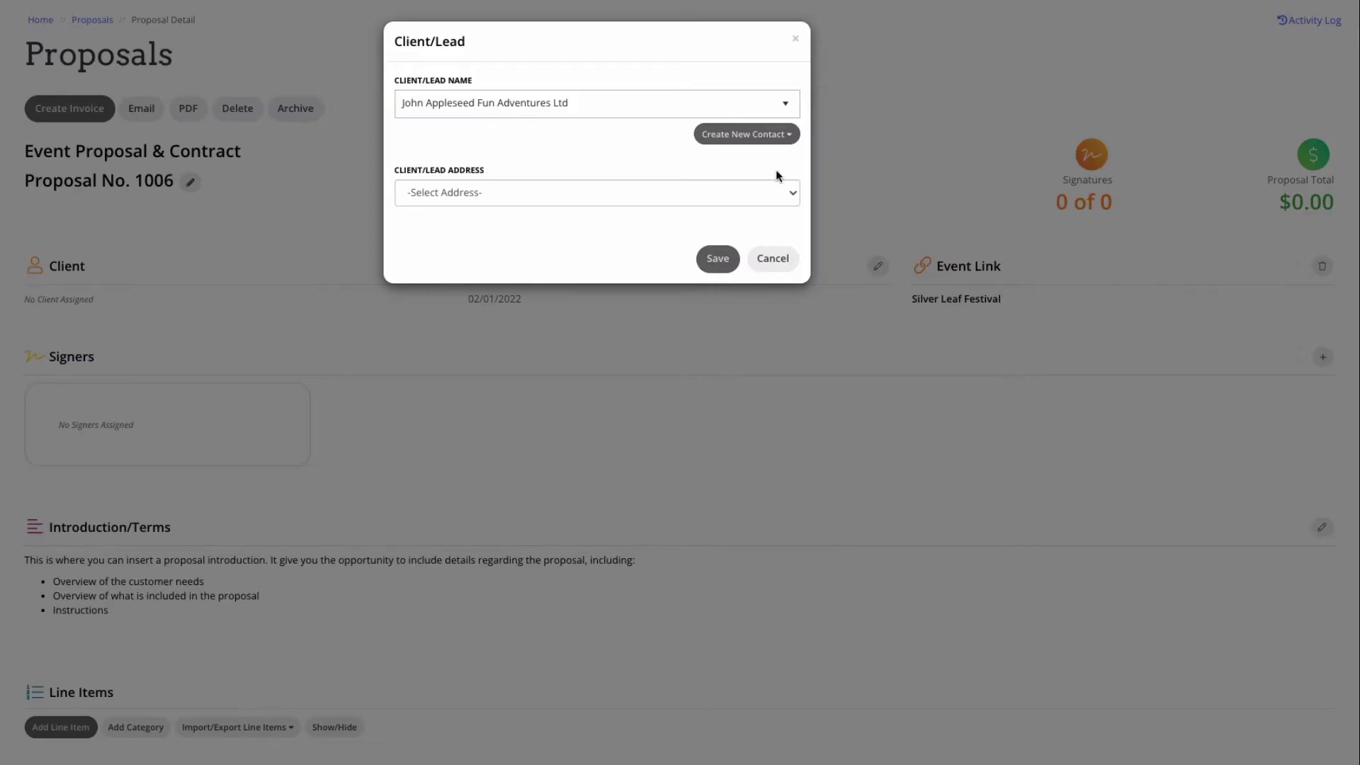
pyautogui.click(734, 193)
pyautogui.click(732, 210)
pyautogui.click(718, 260)
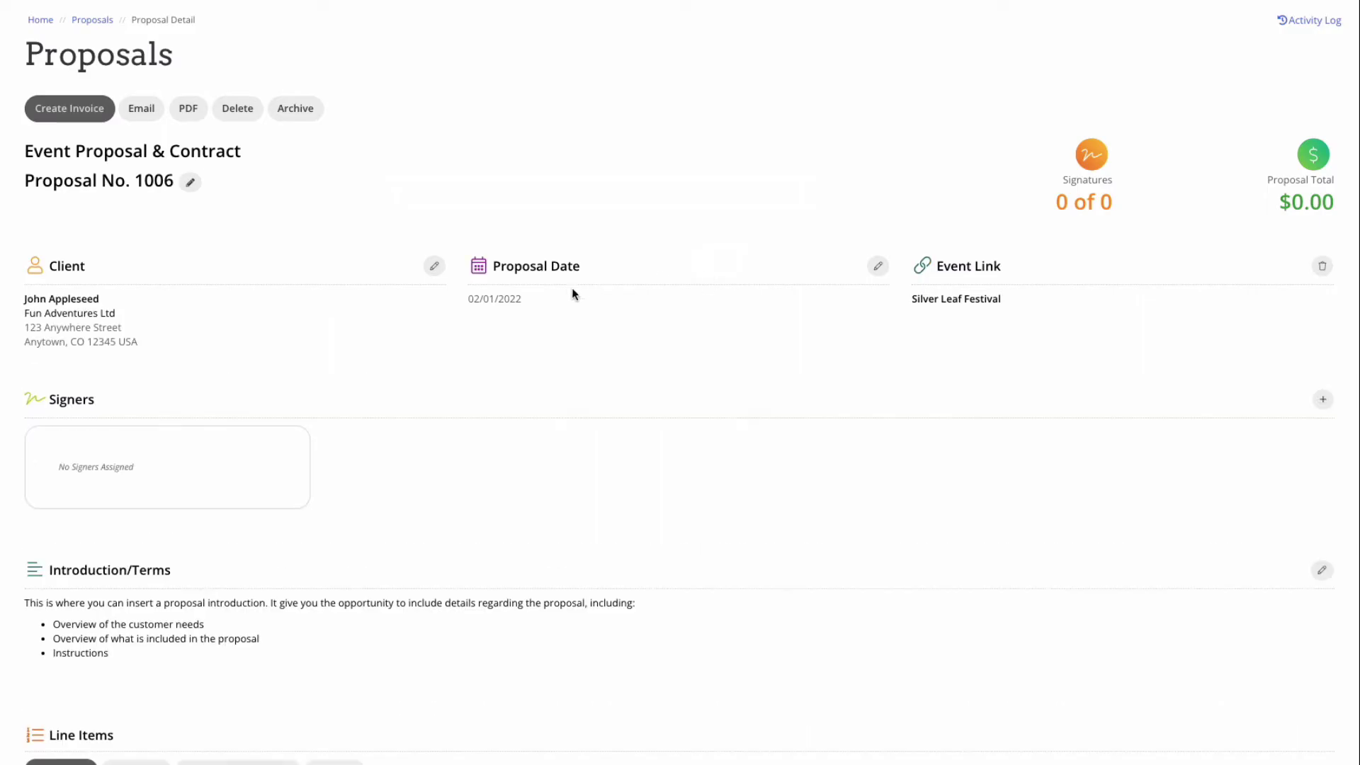
# Step: Add the client and the venue contact as the proposal's two signers
pyautogui.scroll(-2, 527, 378)
pyautogui.click(1323, 253)
pyautogui.click(553, 104)
pyautogui.click(574, 133)
pyautogui.click(638, 103)
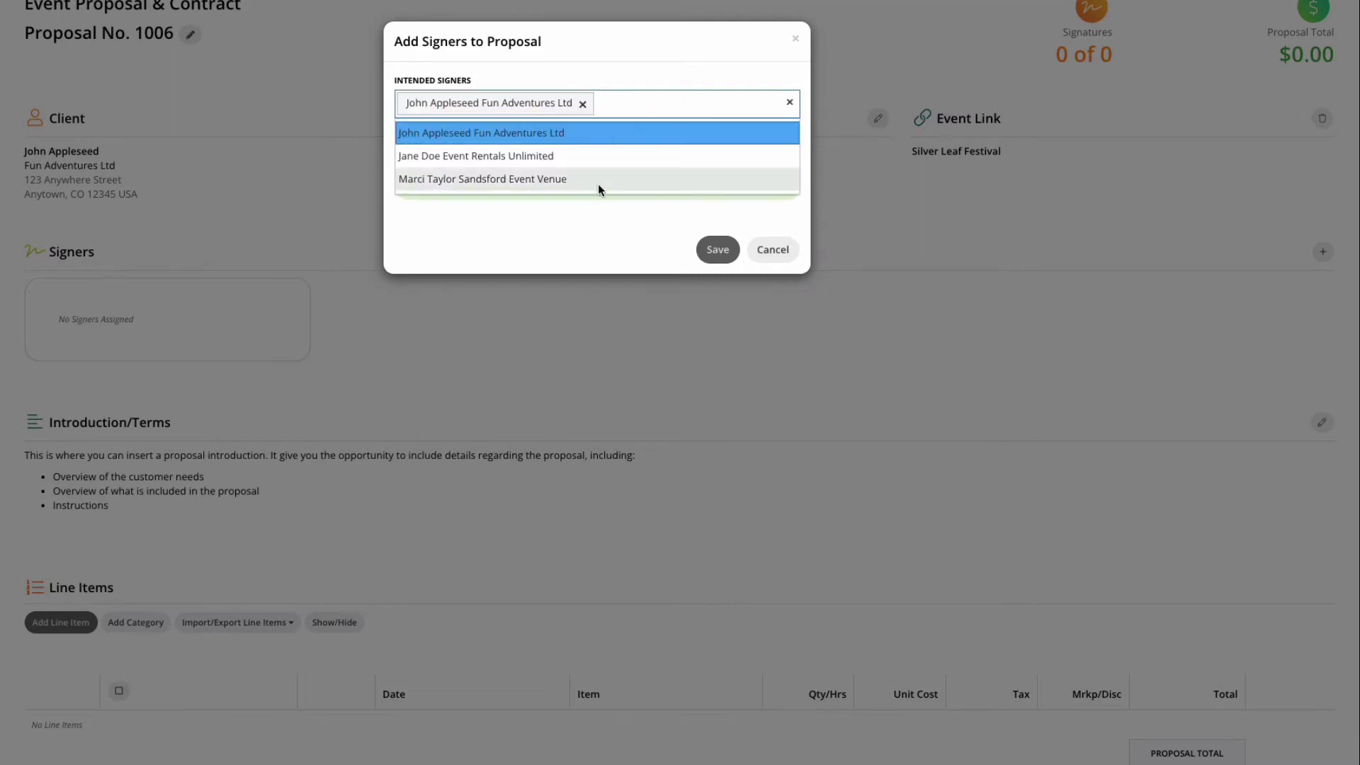
pyautogui.click(598, 180)
pyautogui.click(717, 277)
pyautogui.scroll(-3, 765, 425)
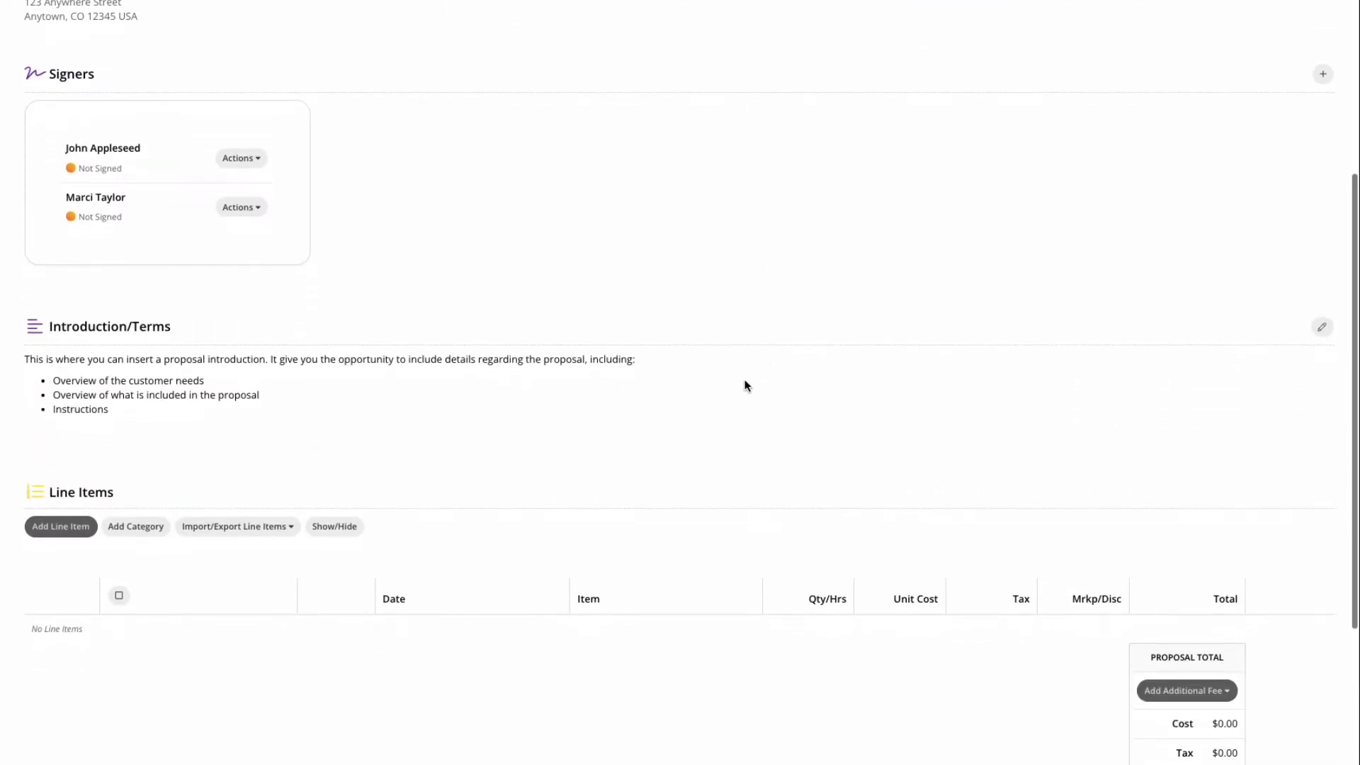
pyautogui.scroll(-3, 580, 425)
# Step: Add an 'Event Planning Services' line item with quantity 1 at a unit cost of 2000
pyautogui.click(61, 298)
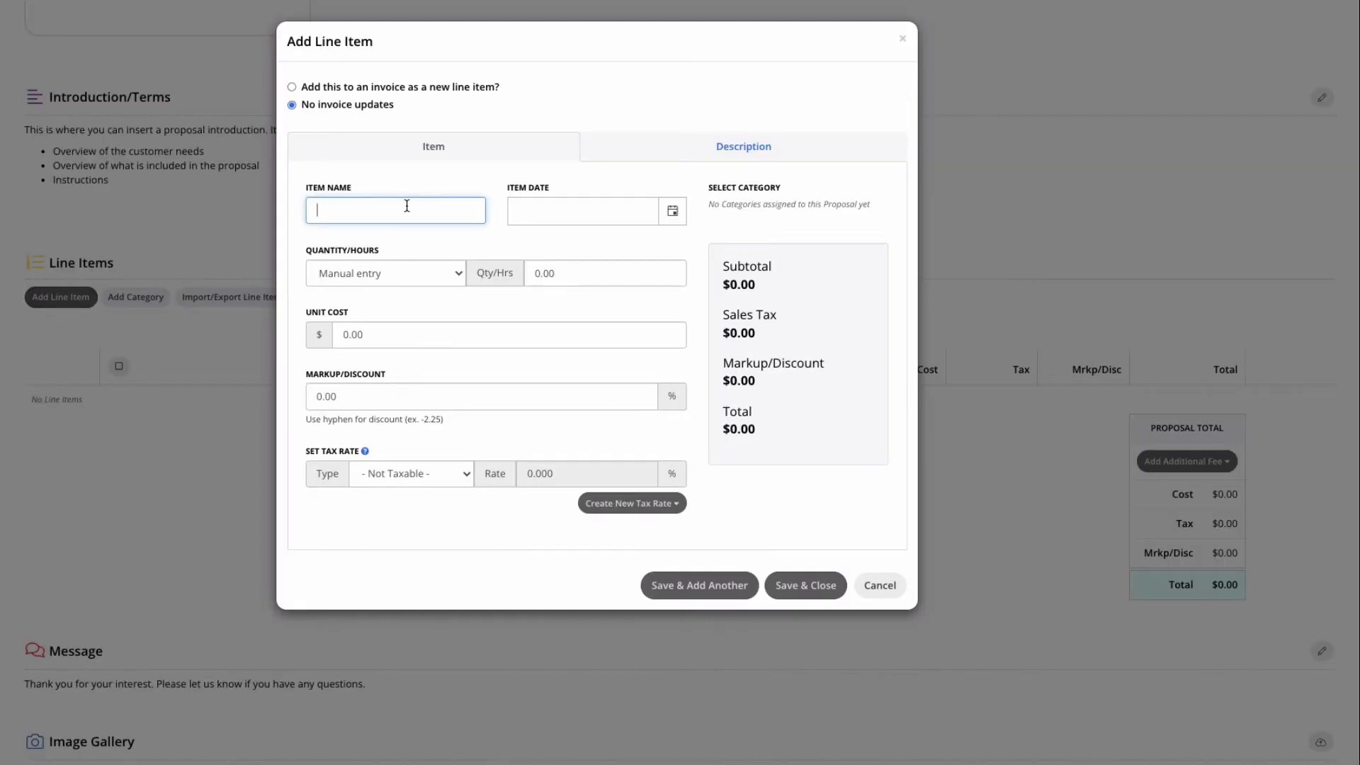
pyautogui.write('Event Planning Services')
pyautogui.click(548, 210)
pyautogui.click(550, 270)
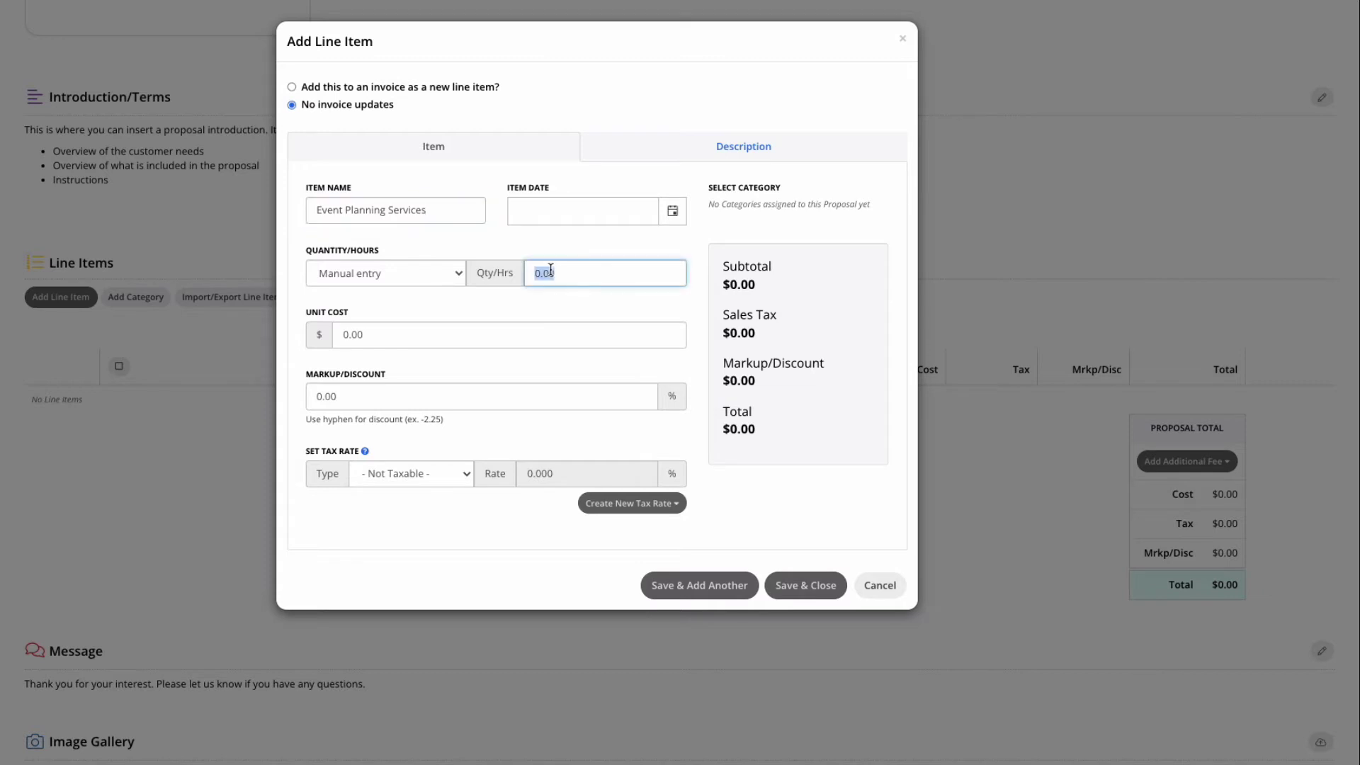
pyautogui.write('1')
pyautogui.press('Tab')
pyautogui.write('2000')
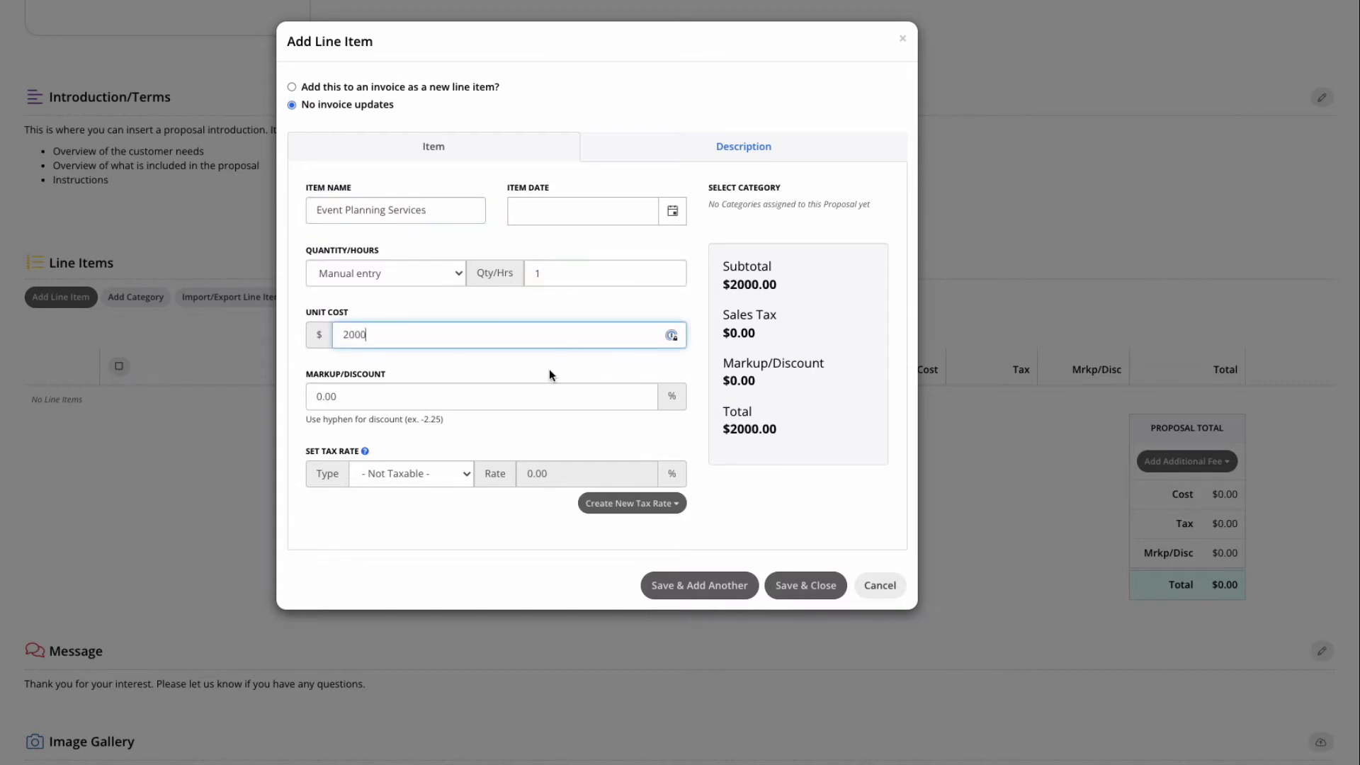
# Step: Apply 6.125% sales tax and describe it as 'Includes my full attention to your perfect day'
pyautogui.click(411, 473)
pyautogui.click(395, 508)
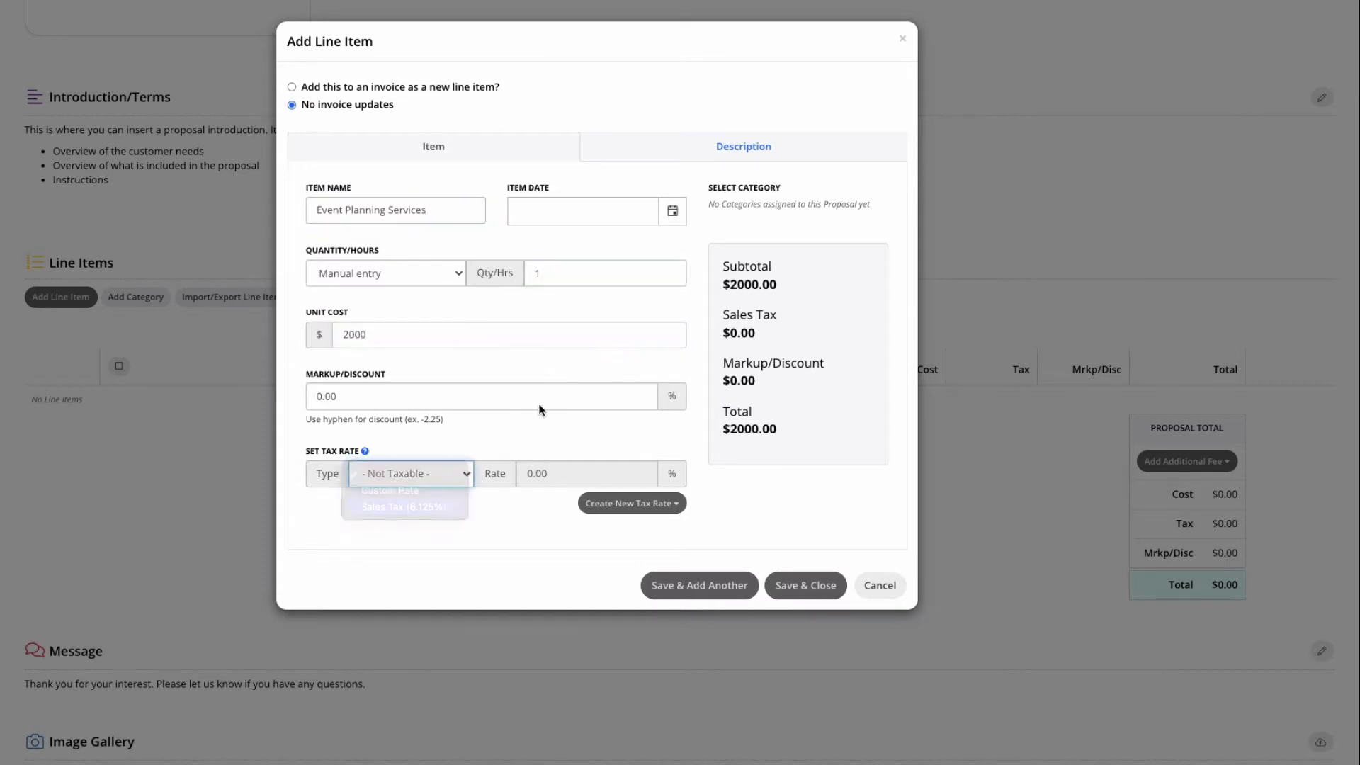
pyautogui.click(747, 147)
pyautogui.click(452, 303)
pyautogui.write('Includes my full attention to your perfe')
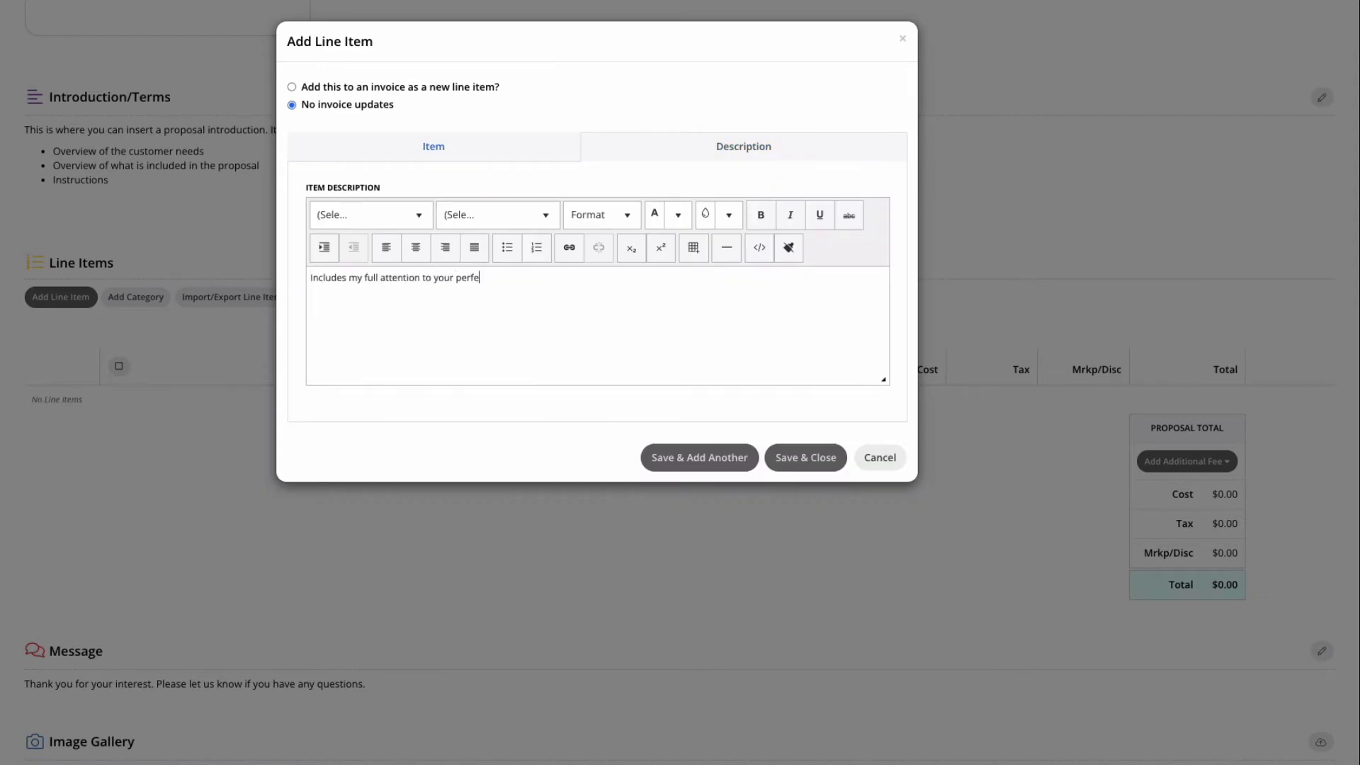
pyautogui.write('ct day!')
# Step: Save the line item and import the Salon Rental and Outdoor Reception Tent templates
pyautogui.click(808, 459)
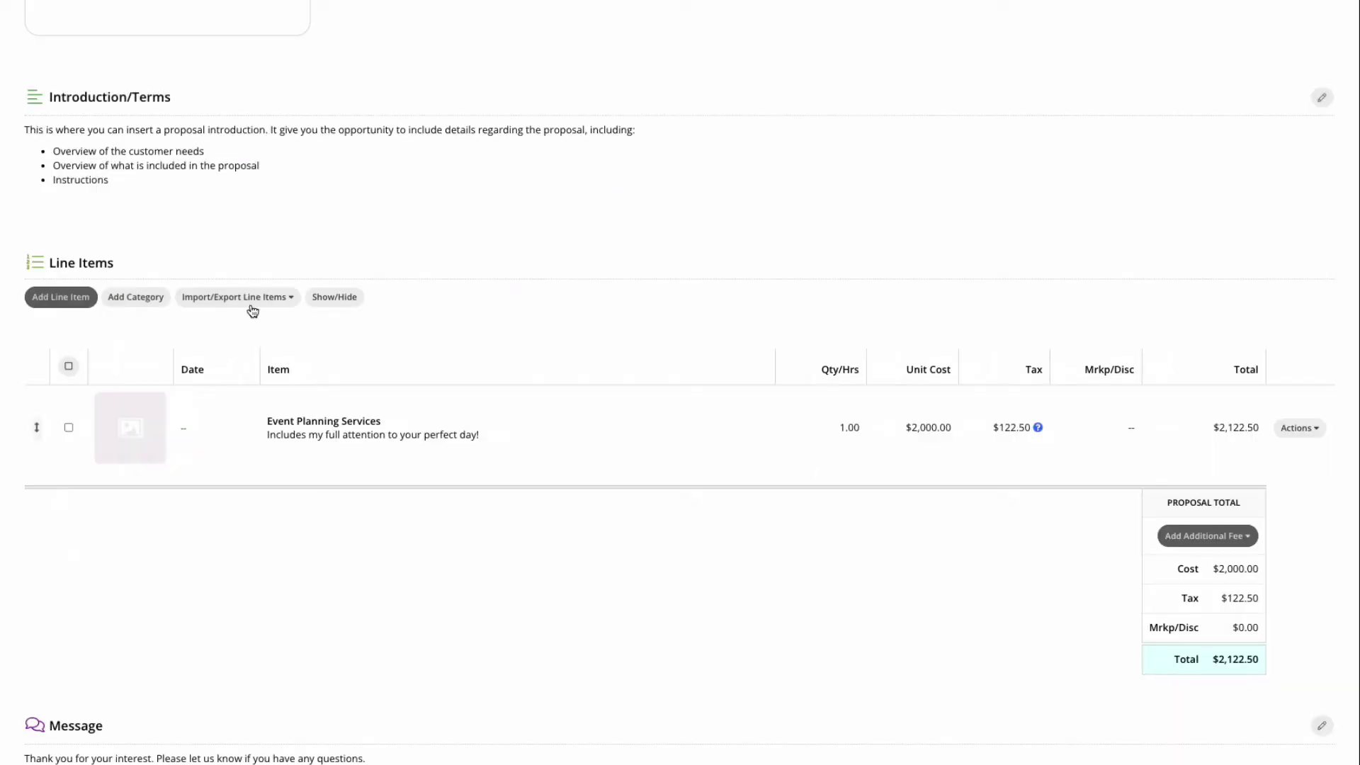
pyautogui.click(254, 300)
pyautogui.click(275, 340)
pyautogui.click(513, 105)
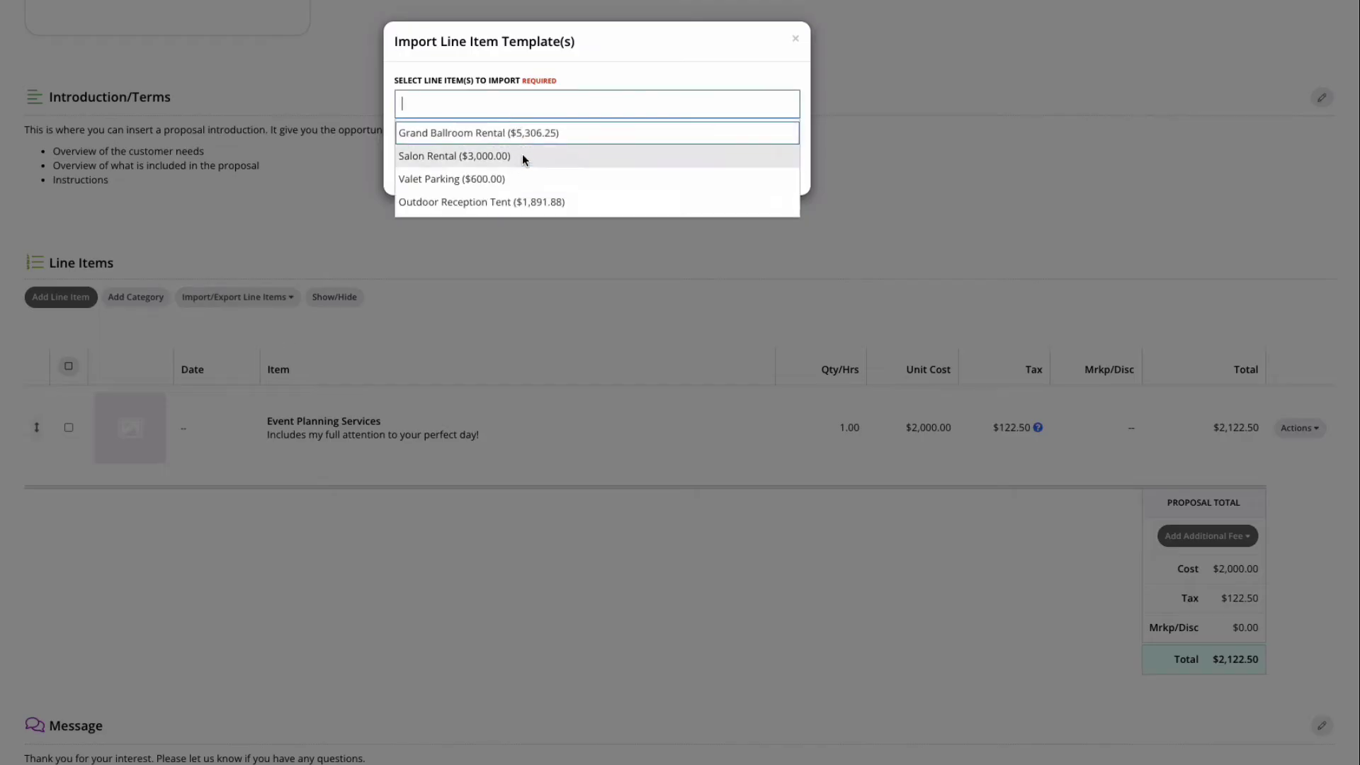
pyautogui.click(522, 155)
pyautogui.click(653, 107)
pyautogui.click(595, 201)
pyautogui.click(721, 174)
pyautogui.scroll(-3, 813, 575)
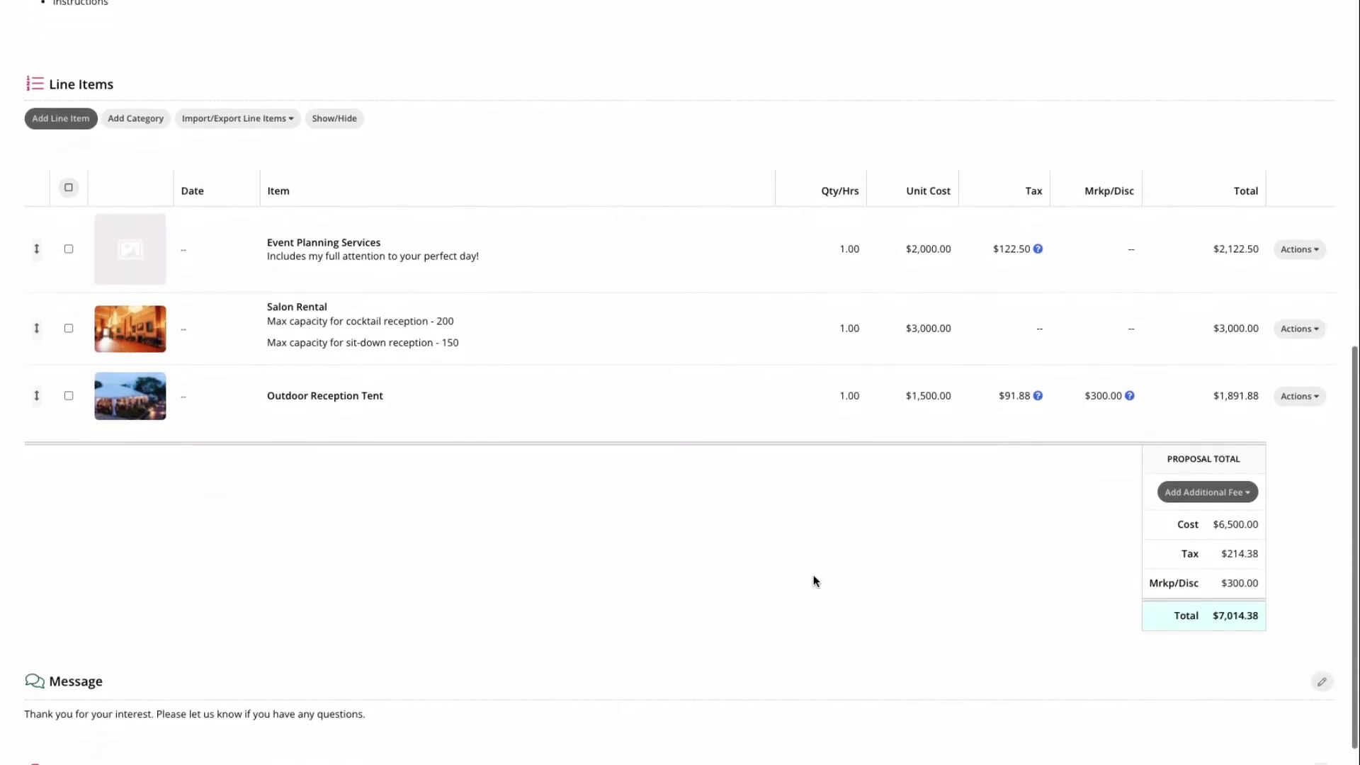
# Step: Add a service charge of 20% of the total to the proposal
pyautogui.click(1231, 444)
pyautogui.click(1128, 466)
pyautogui.click(559, 104)
pyautogui.click(467, 118)
pyautogui.click(690, 108)
pyautogui.write('20')
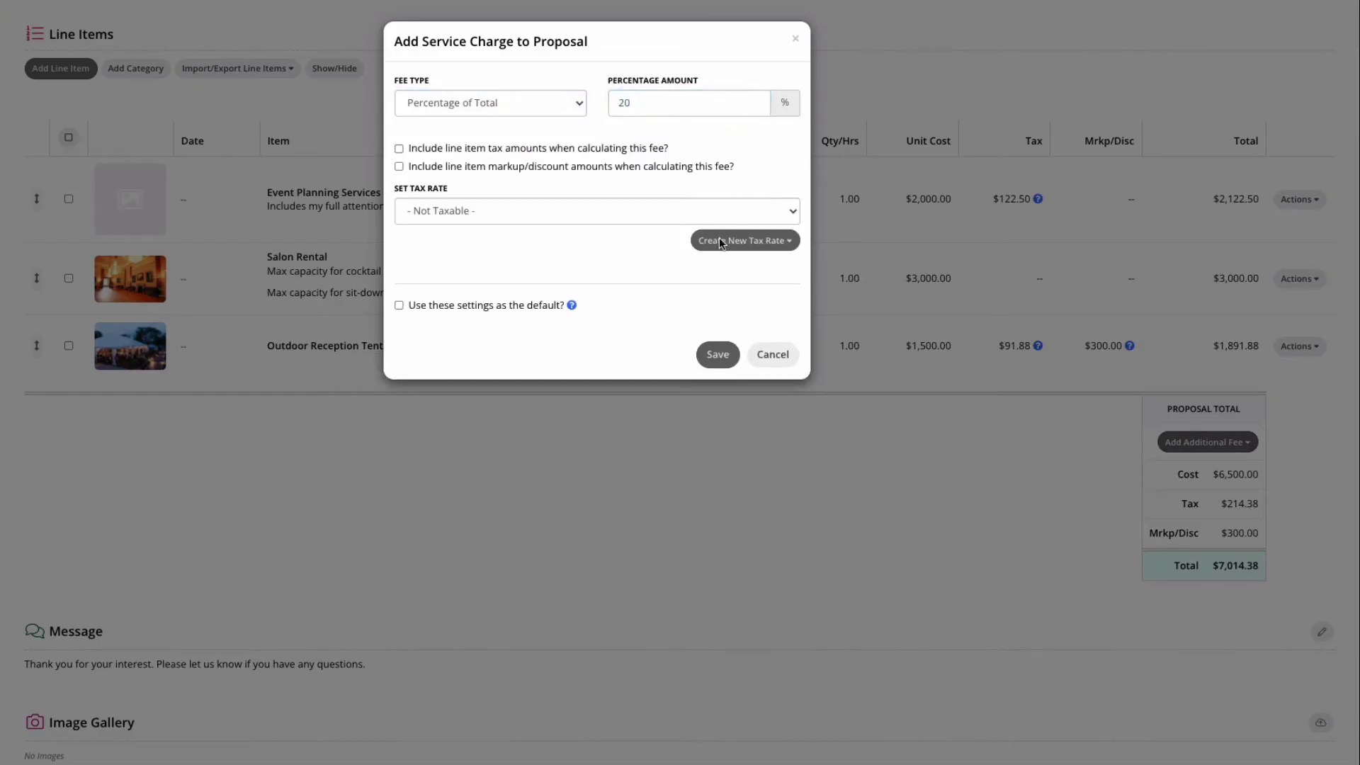
pyautogui.click(717, 354)
pyautogui.scroll(-3, 935, 649)
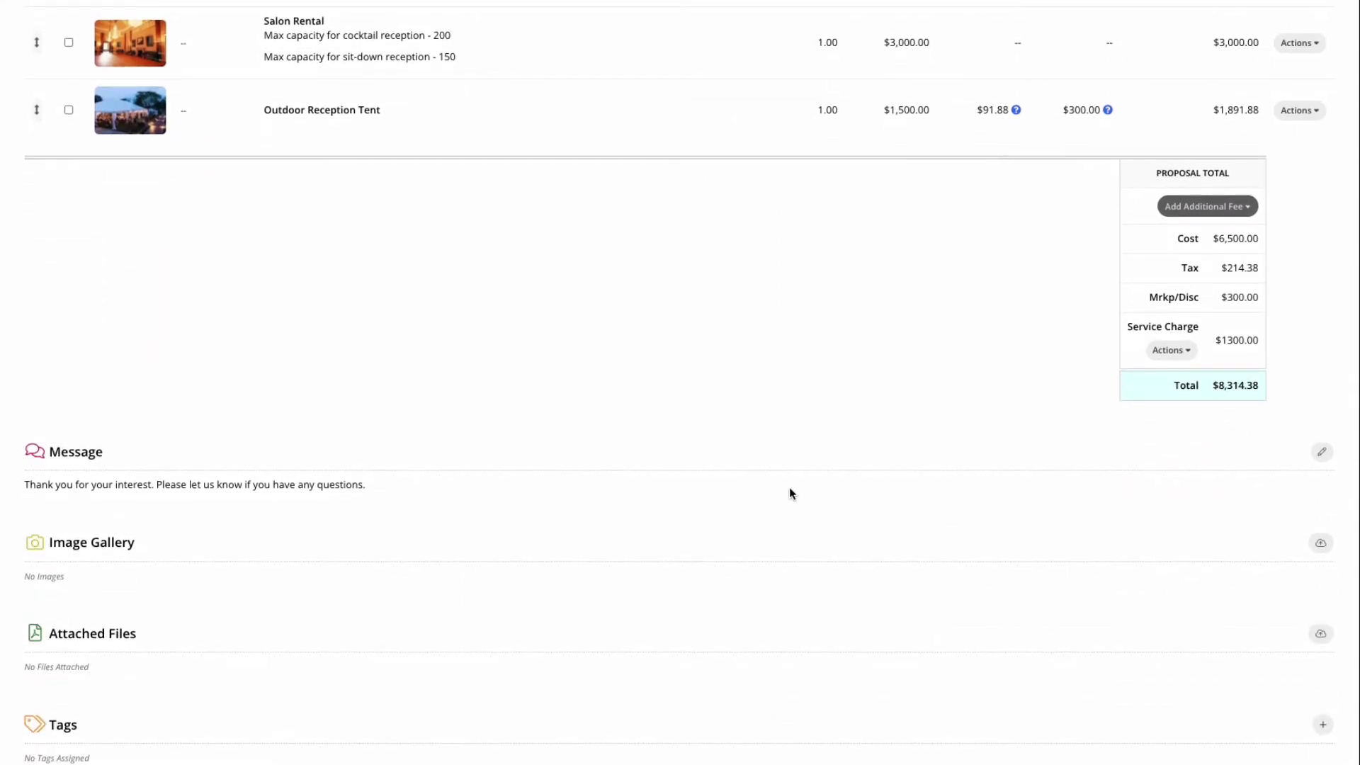
pyautogui.scroll(15, 790, 487)
# Step: Email the client signer a request to sign the proposal
pyautogui.click(241, 428)
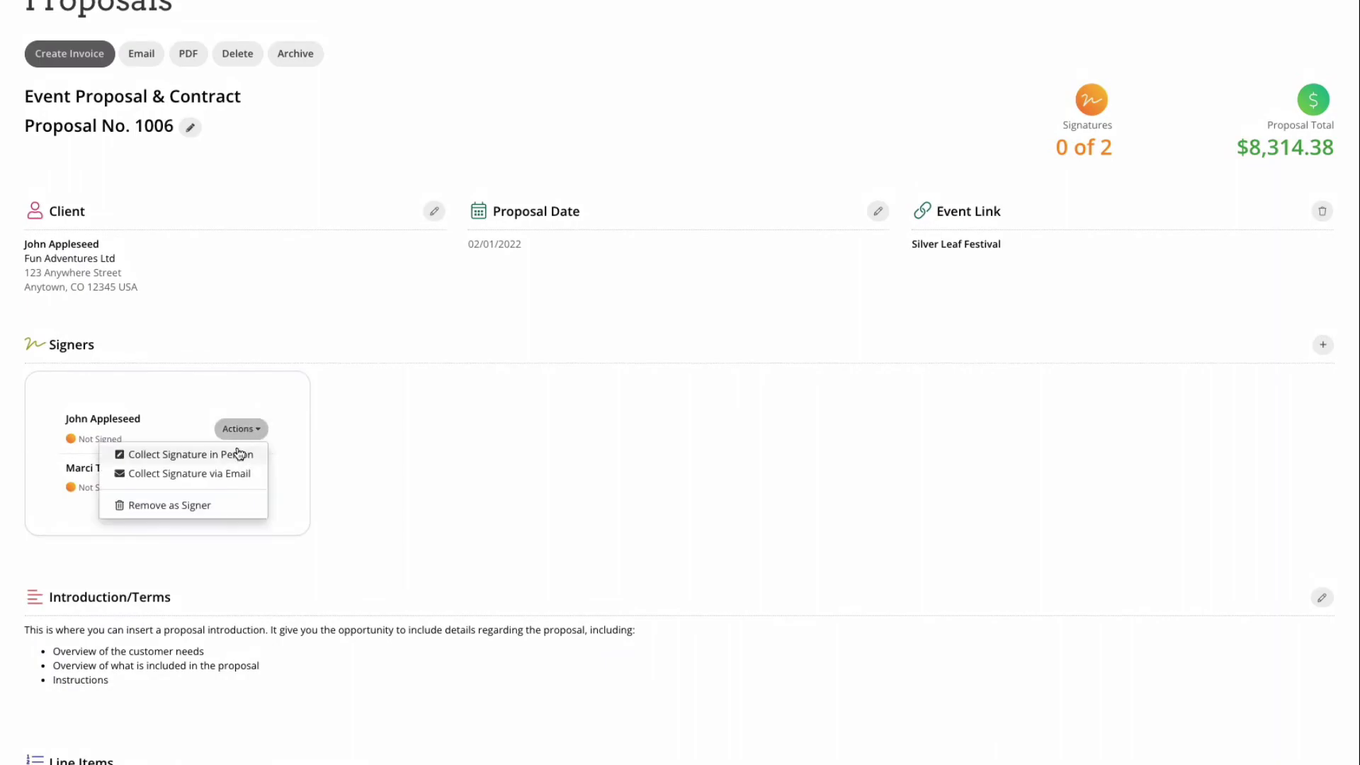
pyautogui.click(237, 474)
pyautogui.click(694, 201)
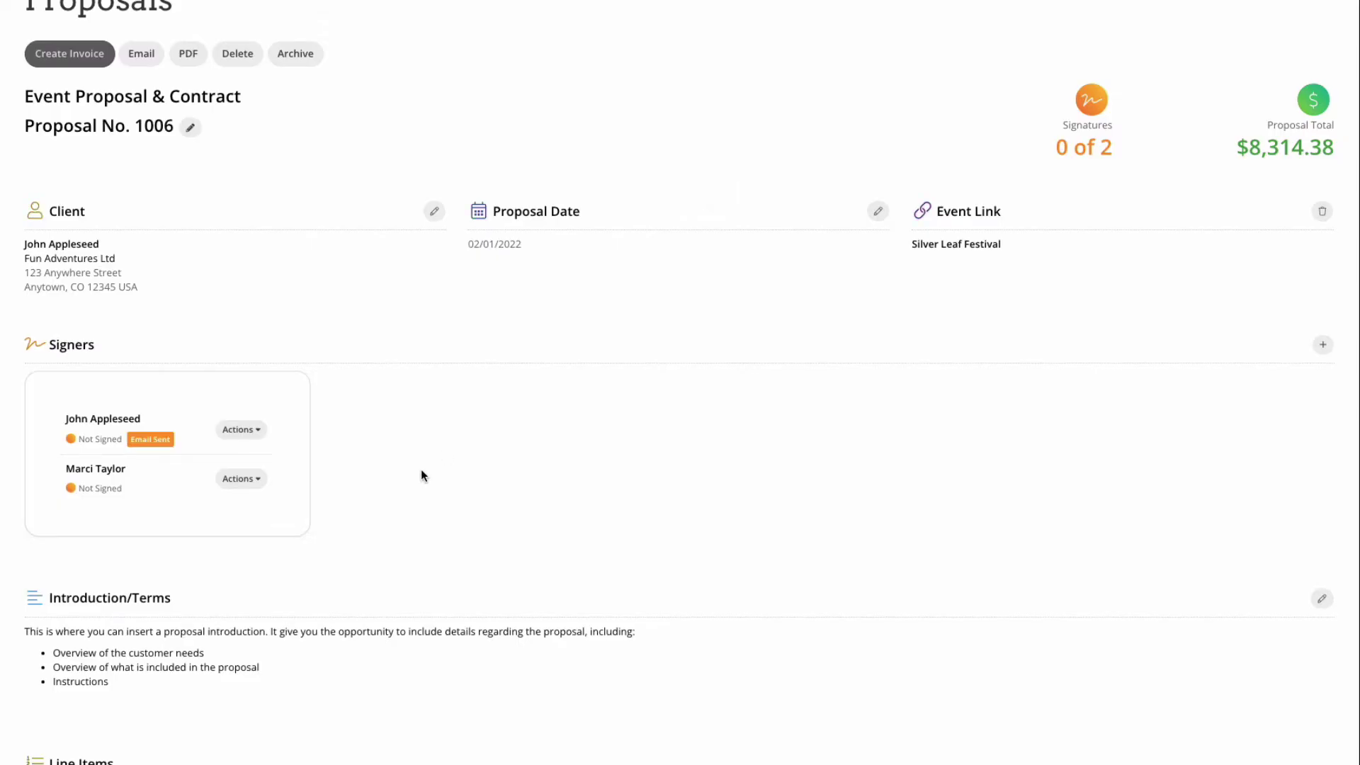
# Step: Create an invoice from the proposal, including its files and gallery
pyautogui.scroll(1, 256, 358)
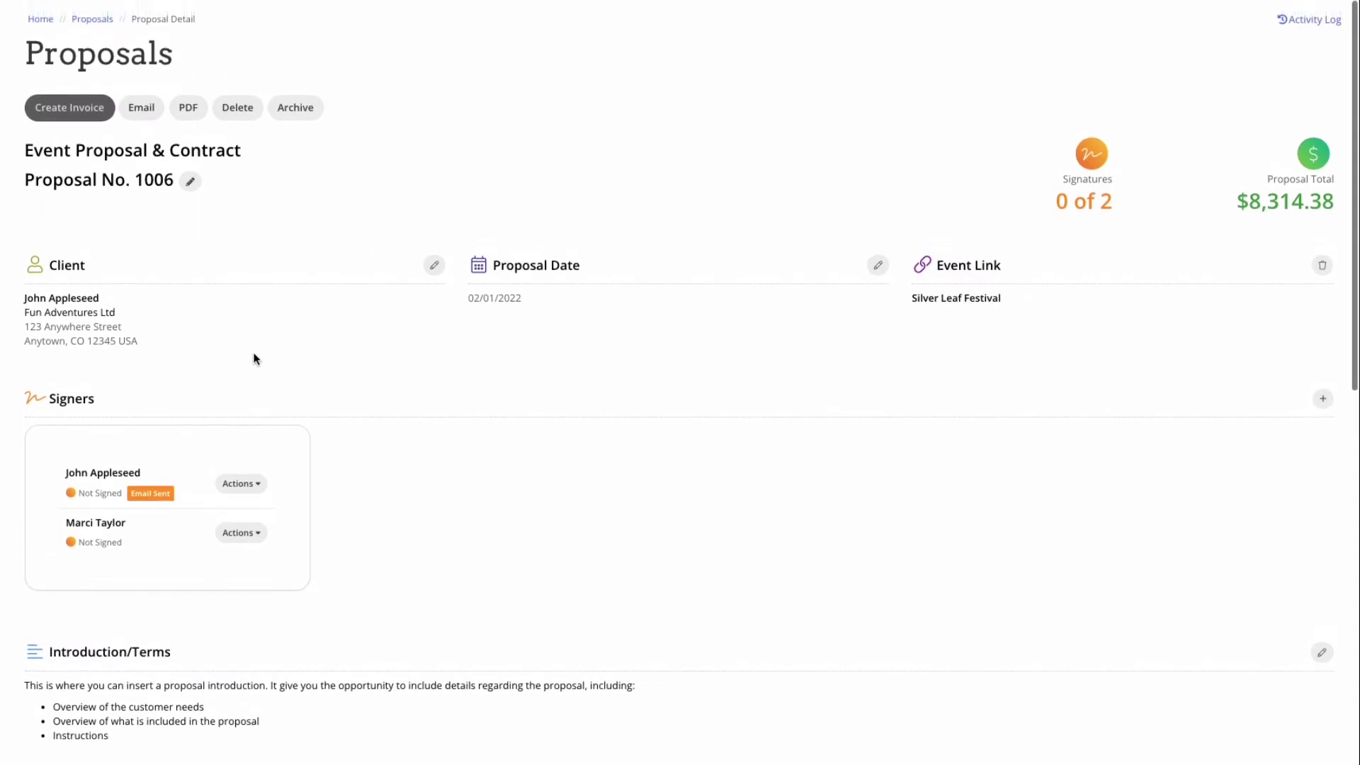
pyautogui.click(84, 106)
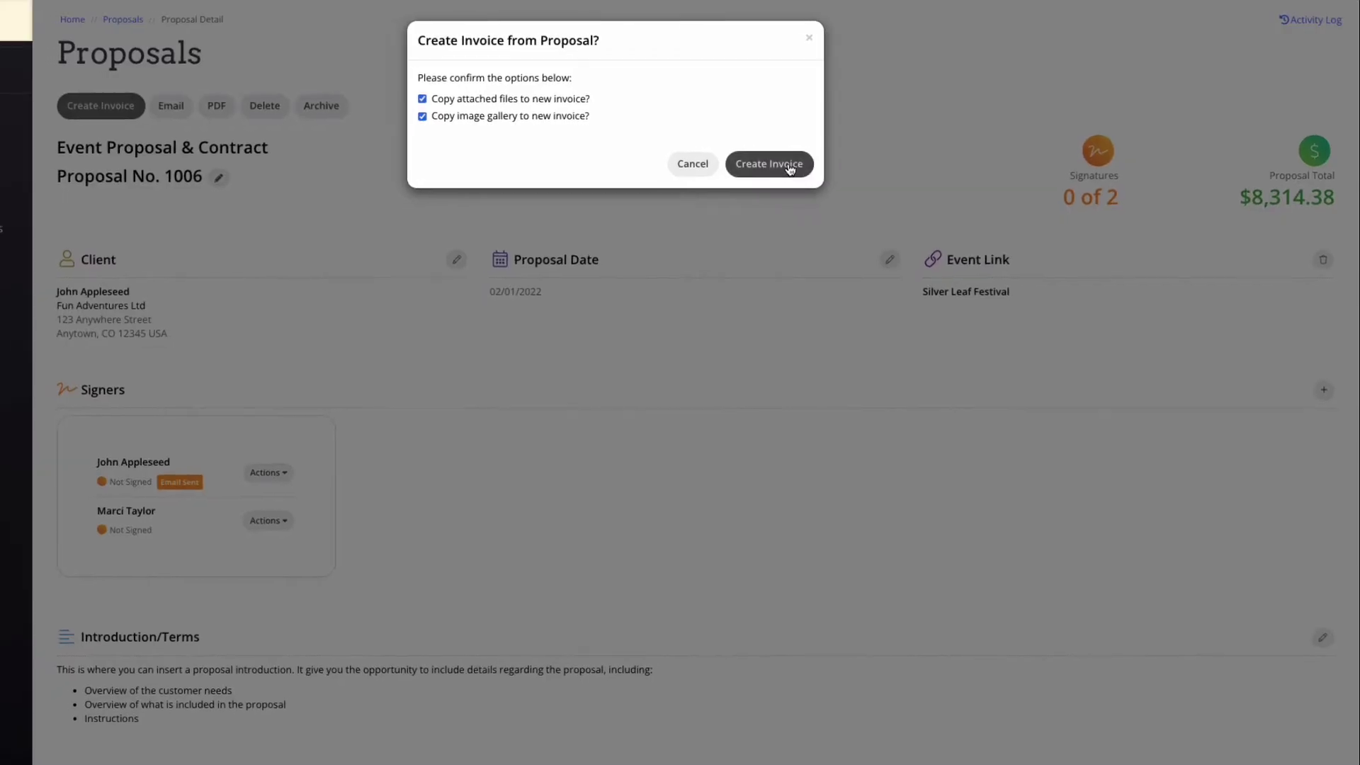
pyautogui.click(790, 167)
# Step: Acknowledge the new invoice and open the Invoices list, glancing at its Import/Export options
pyautogui.click(774, 69)
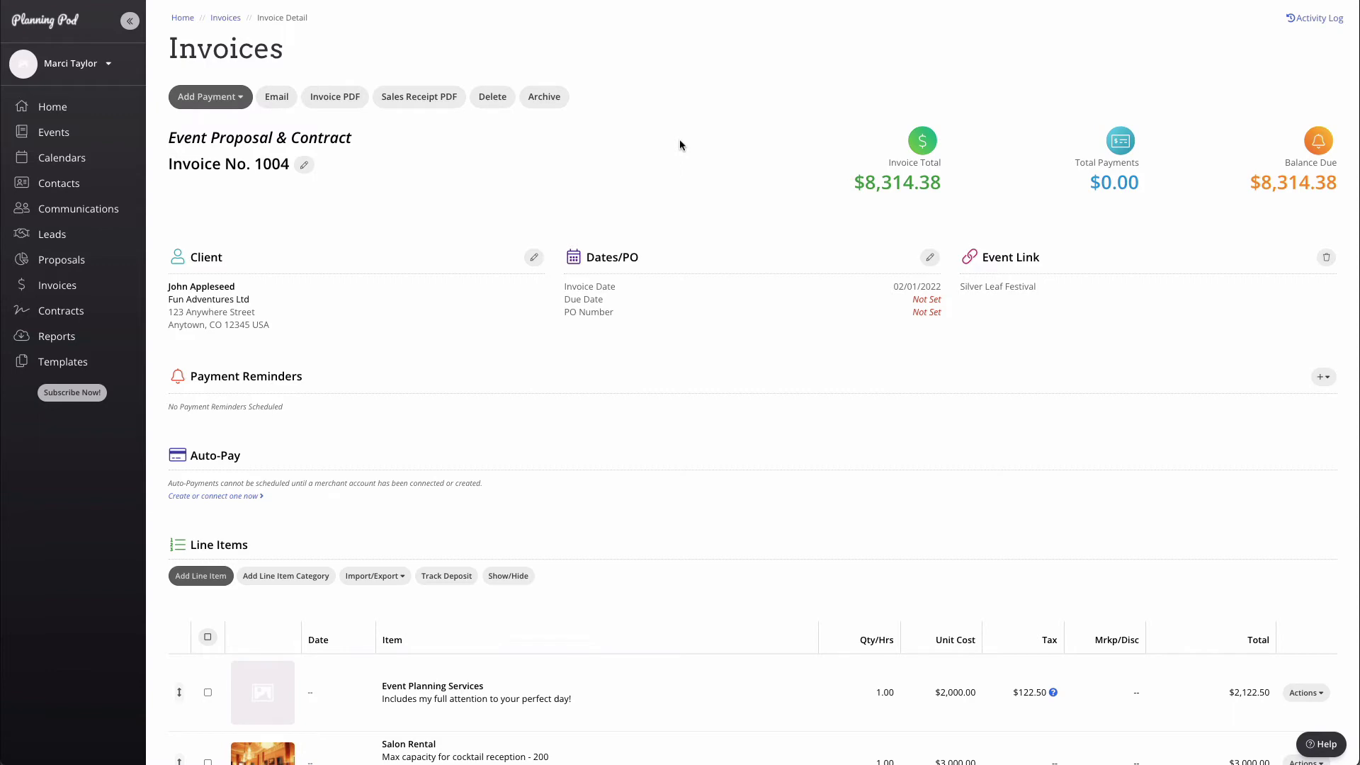
pyautogui.click(58, 286)
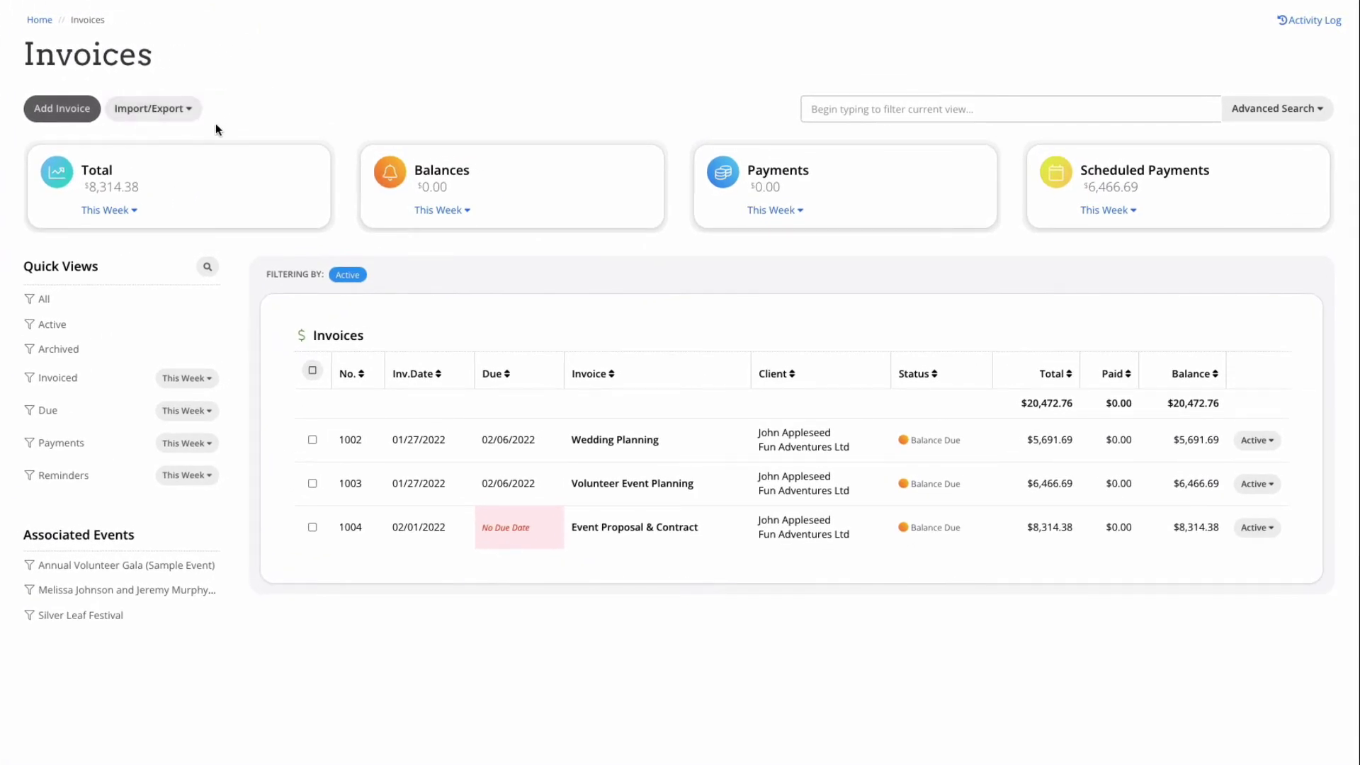
pyautogui.click(163, 113)
pyautogui.click(161, 111)
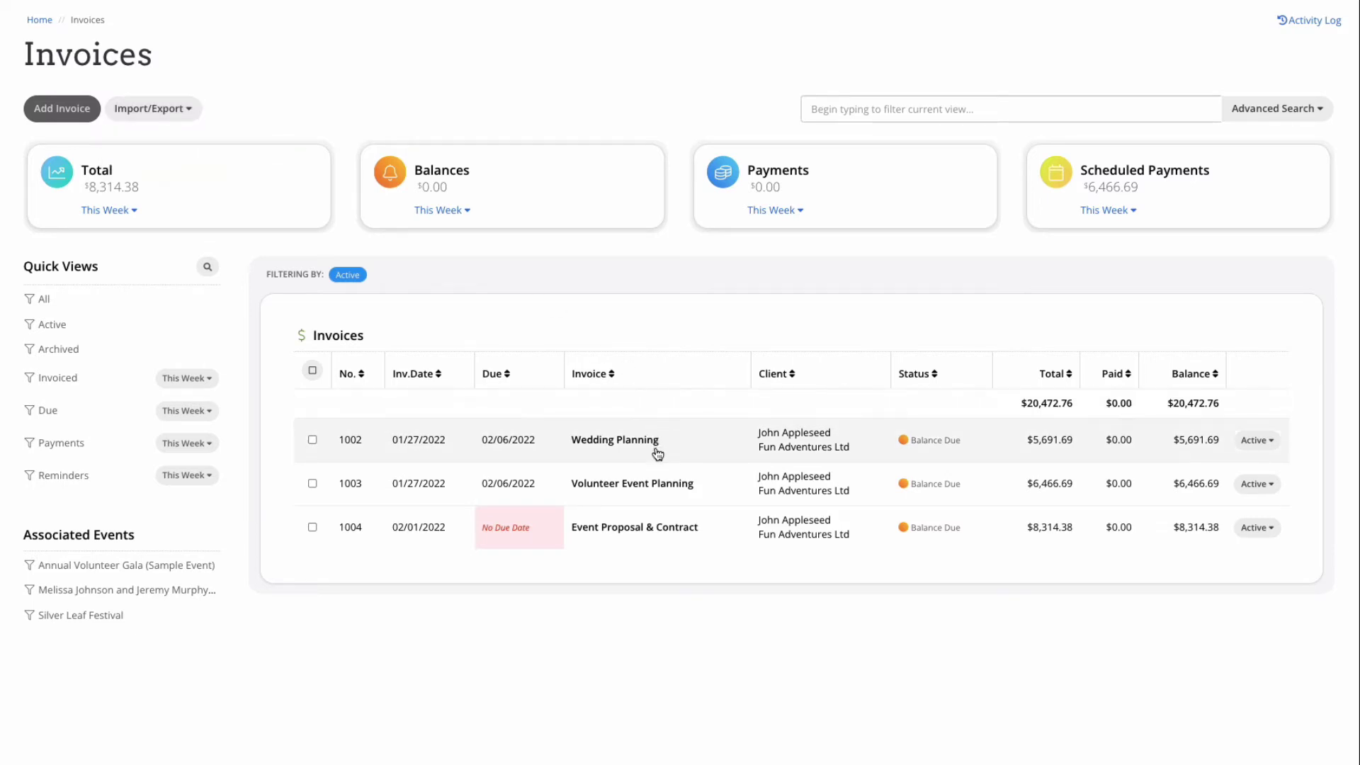
# Step: Open the Event Proposal & Contract invoice (1004) and change its due date to 12/30/2022
pyautogui.click(667, 530)
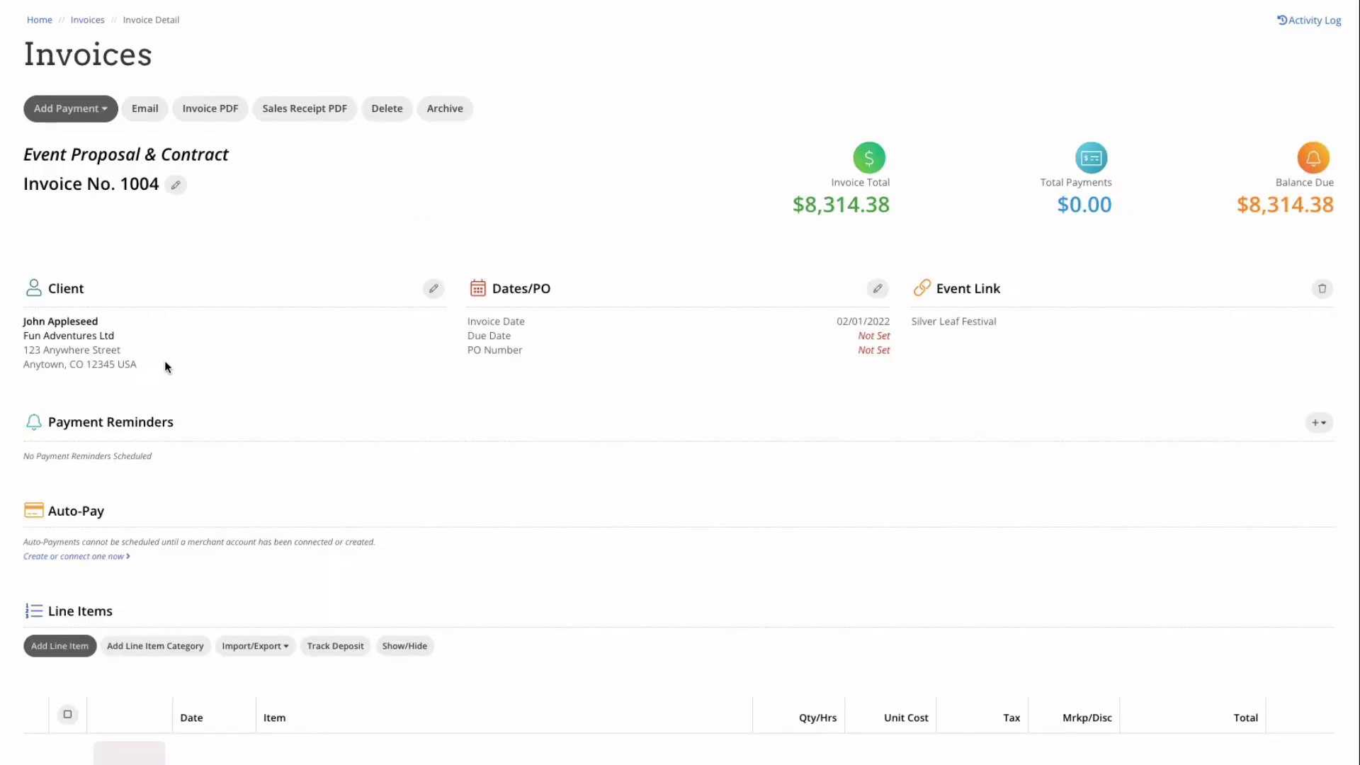
pyautogui.click(878, 289)
pyautogui.click(684, 163)
pyautogui.write('12/')
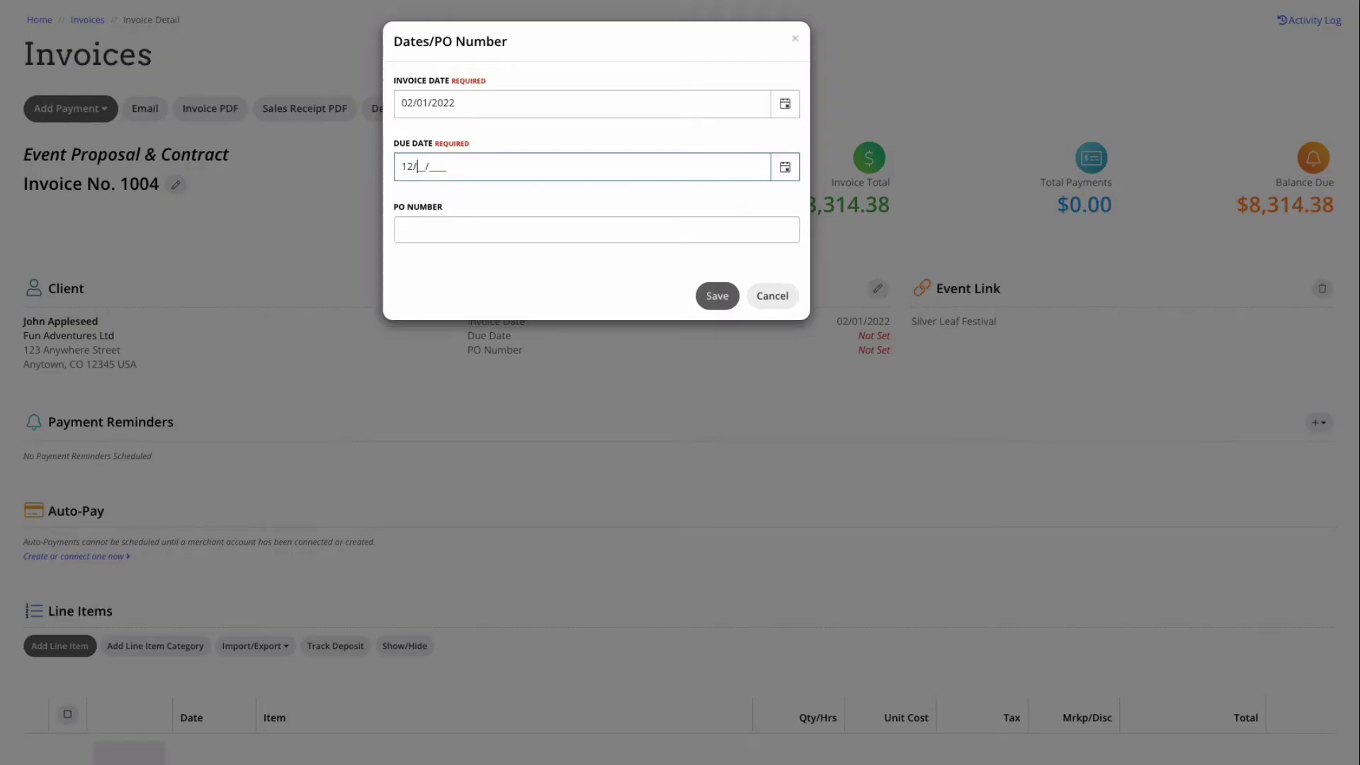
pyautogui.write('30/2022')
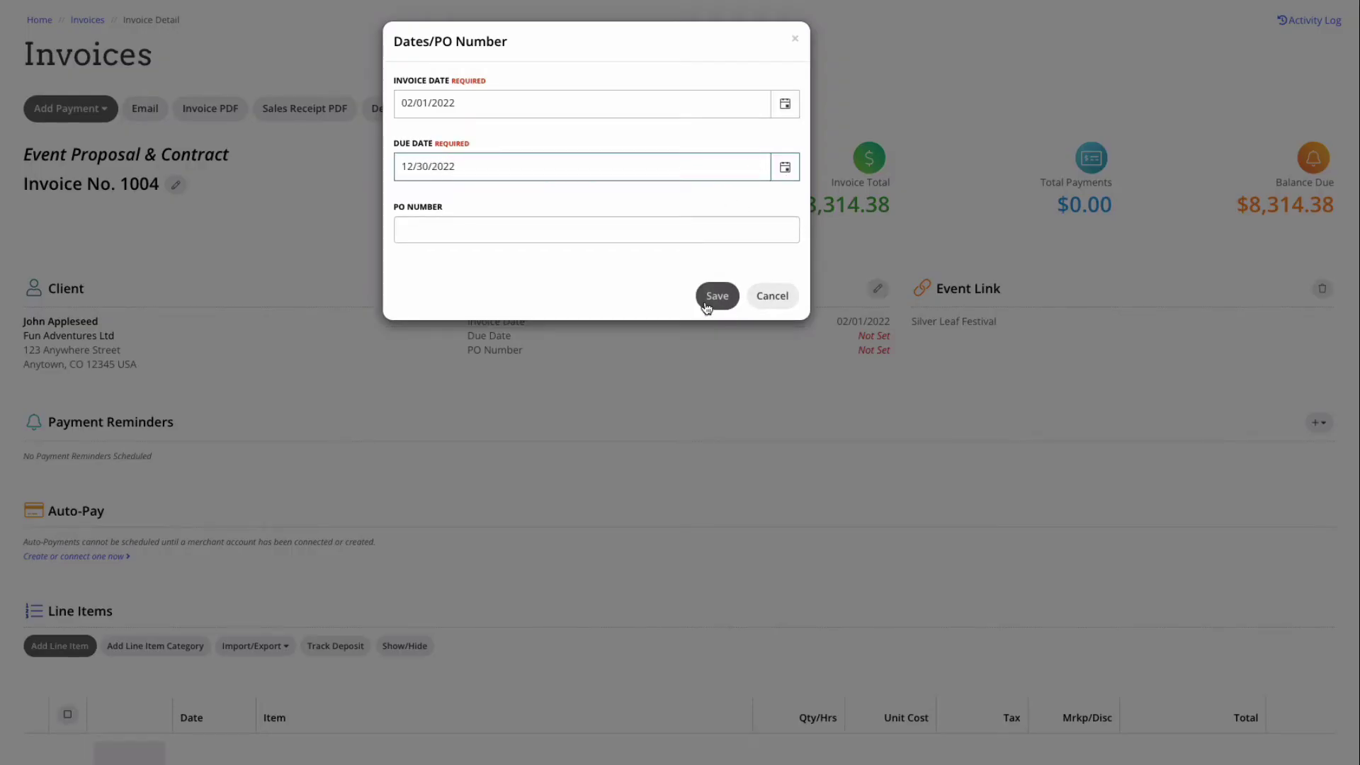
pyautogui.click(696, 304)
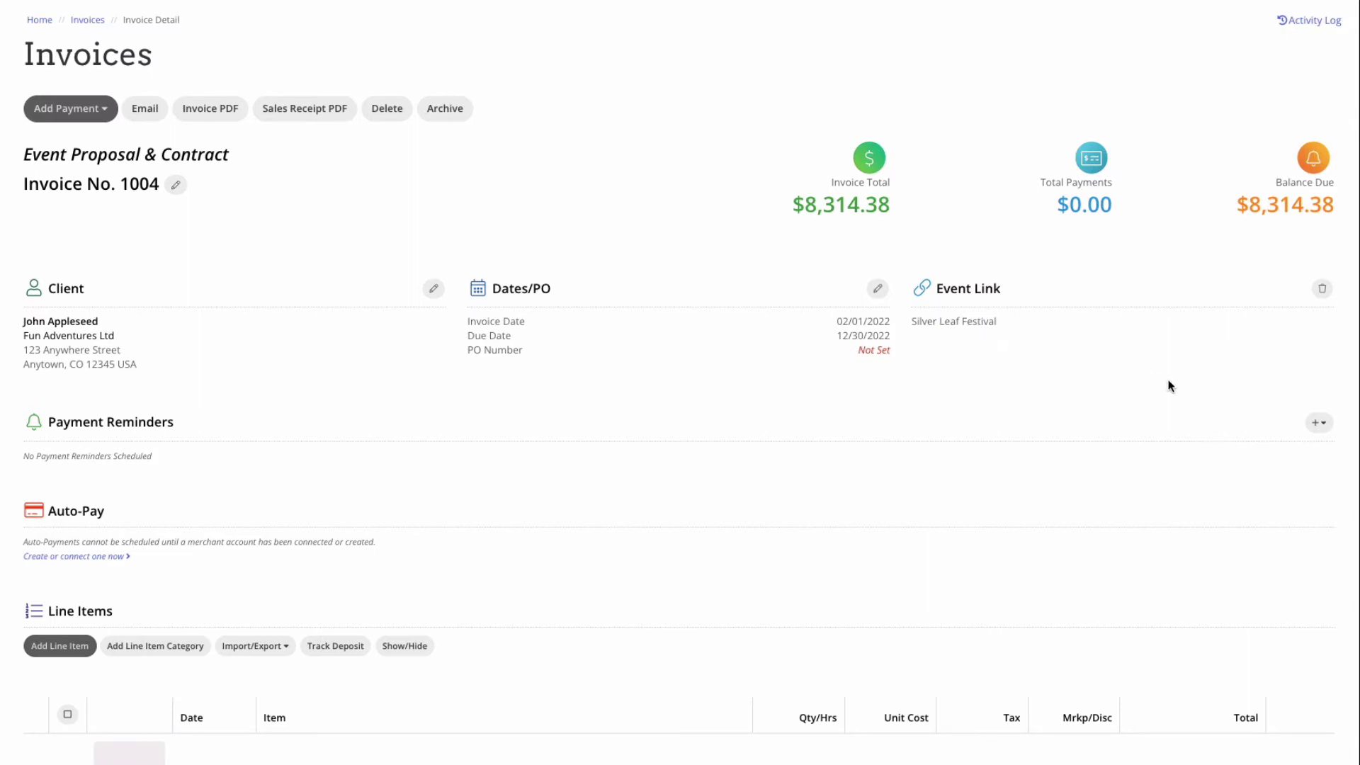
# Step: Import the Standard Event Payment Schedule with Deposit, Final Catering Payment and Final Payment reminders
pyautogui.click(1321, 424)
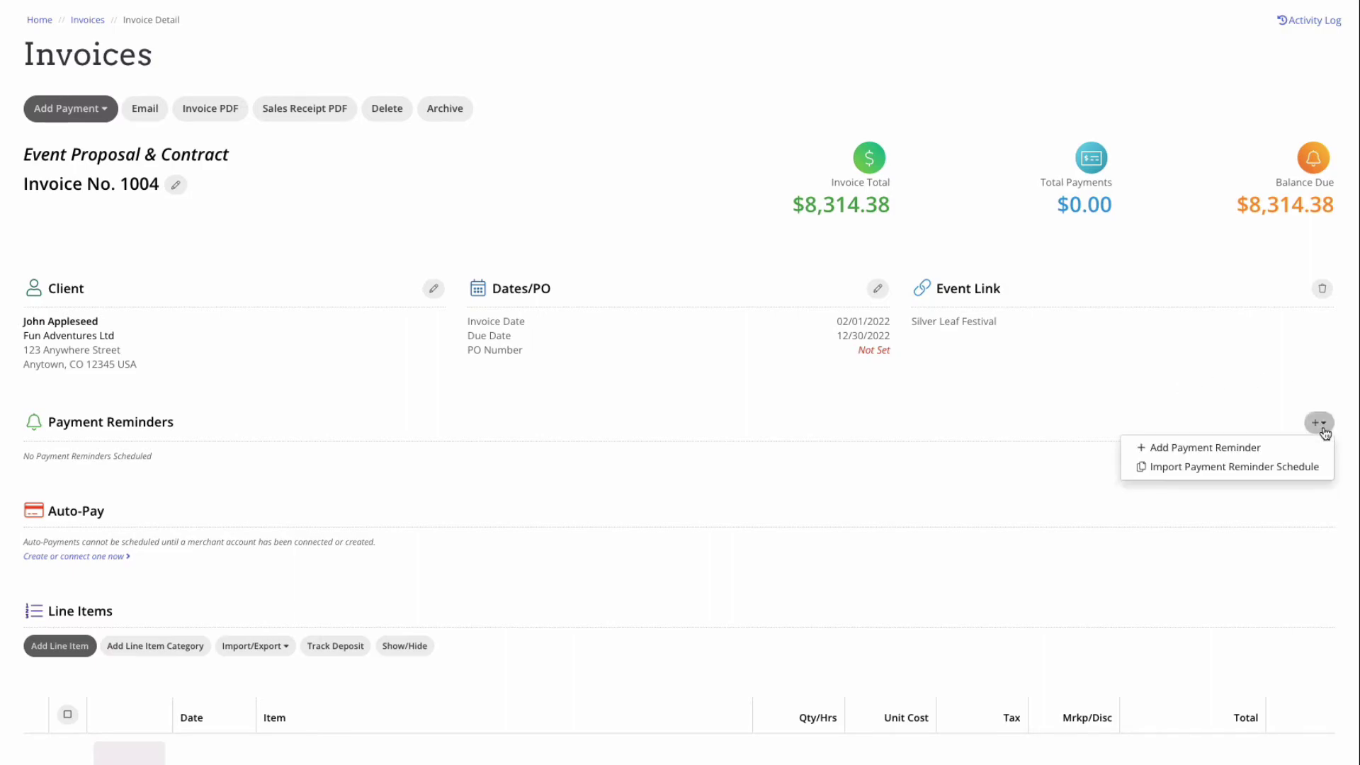
pyautogui.click(1236, 470)
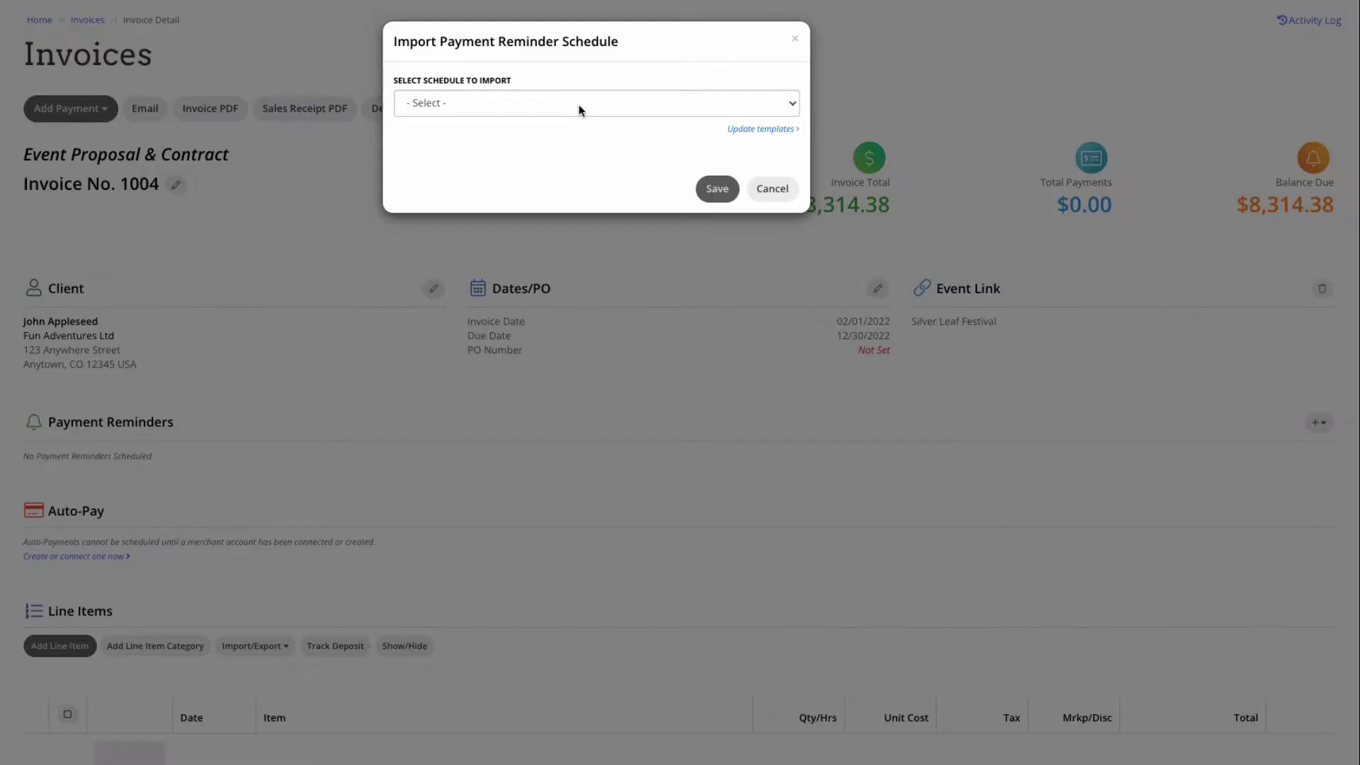
pyautogui.click(579, 104)
pyautogui.click(578, 119)
pyautogui.click(717, 190)
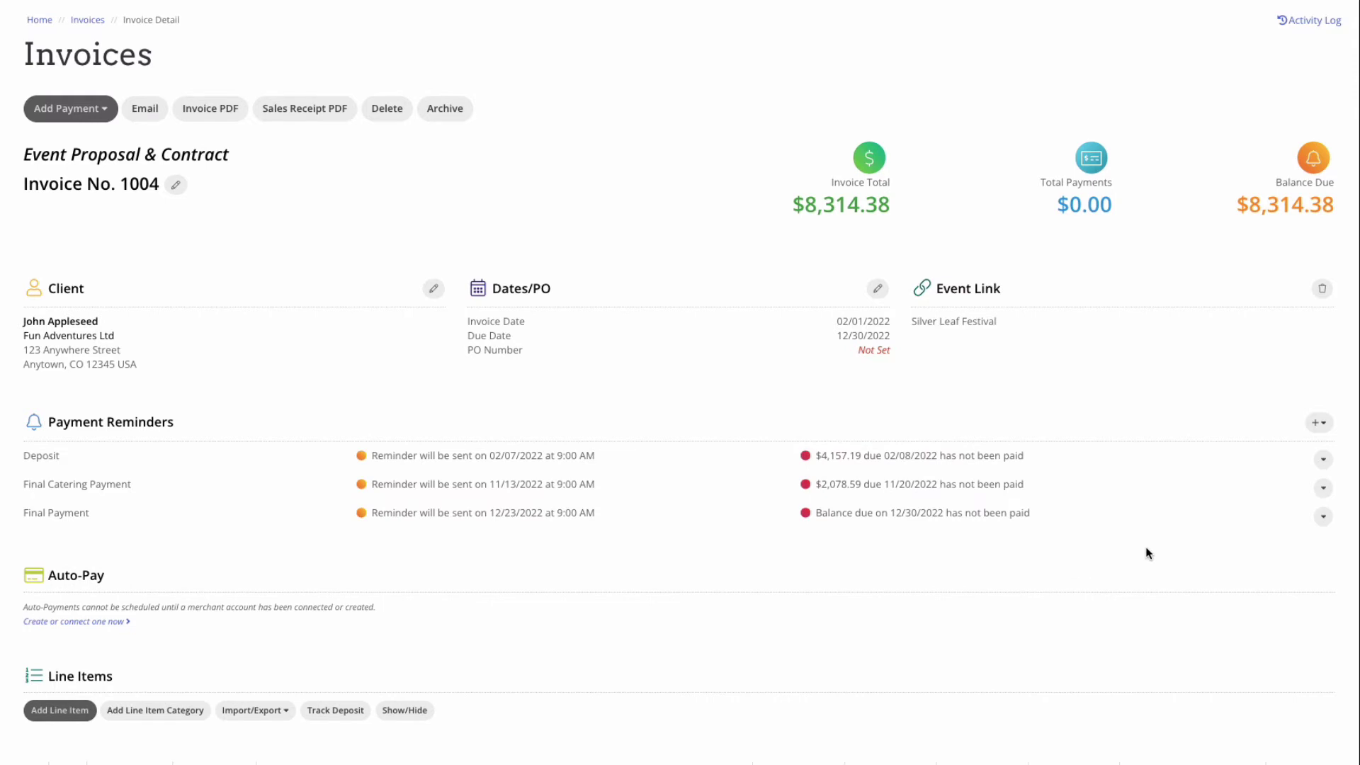
pyautogui.scroll(-1, 1131, 521)
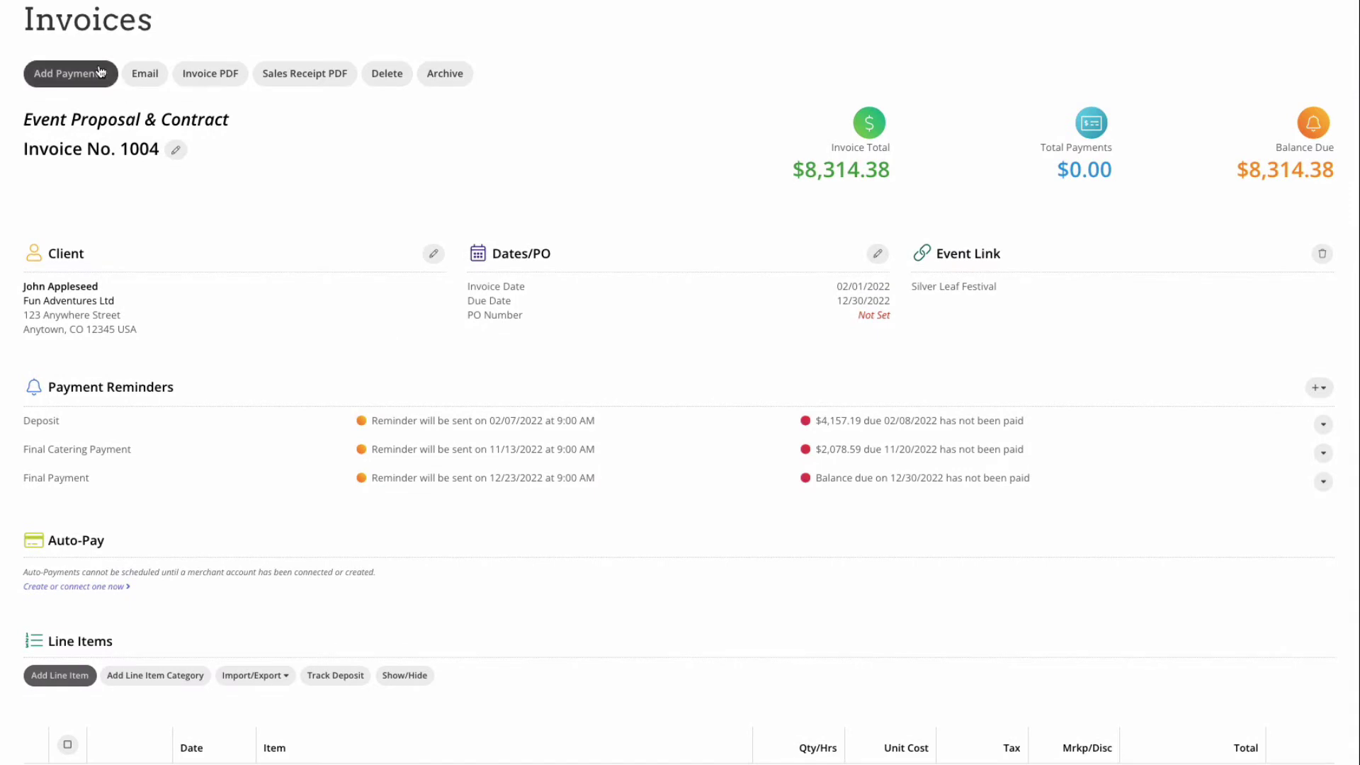
pyautogui.scroll(-2, 1154, 573)
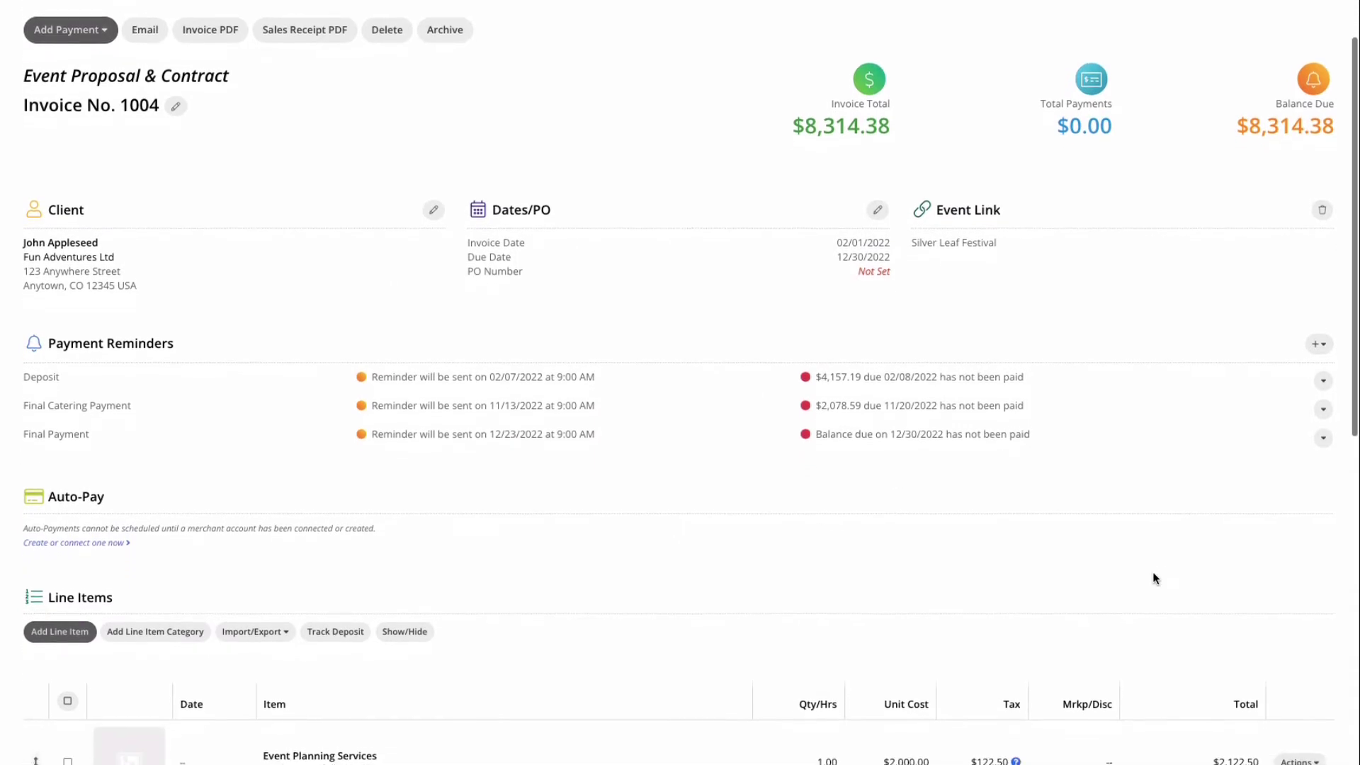
pyautogui.scroll(-6, 1154, 576)
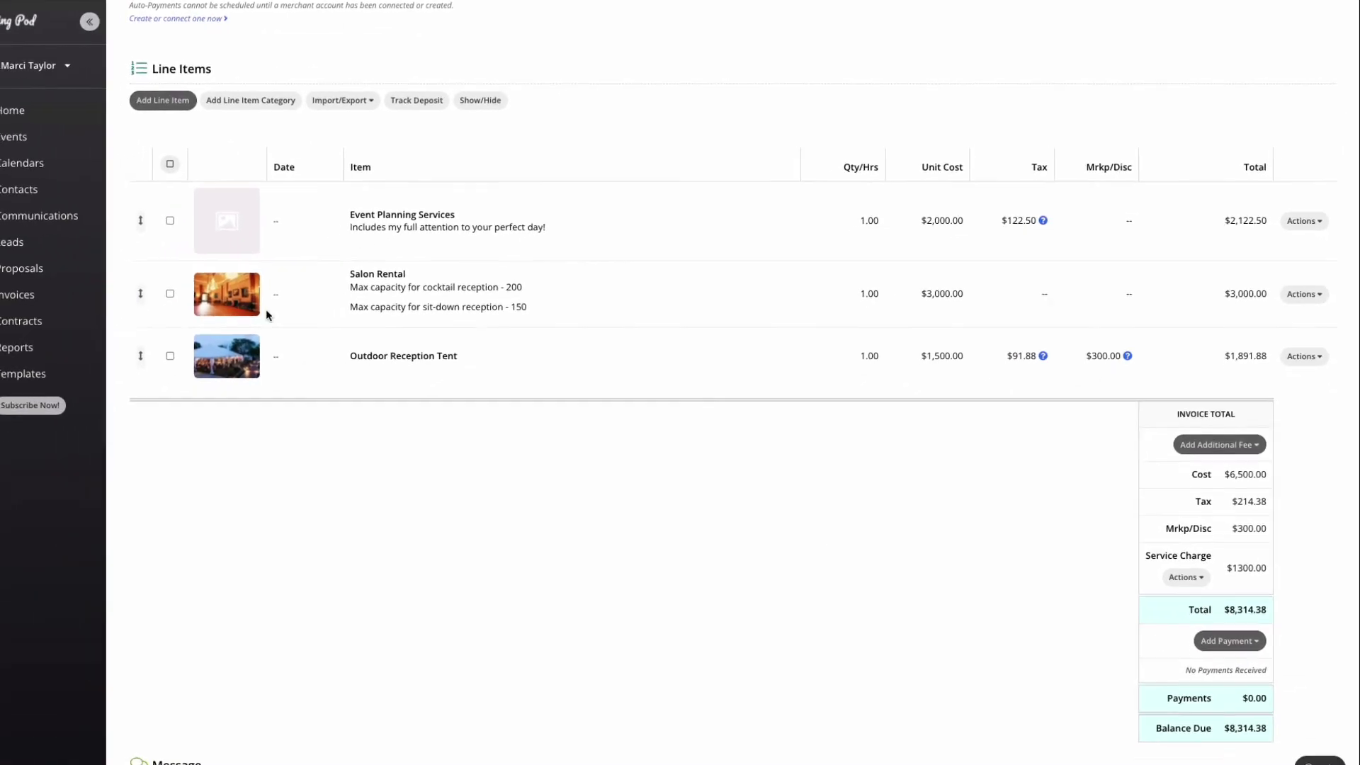
# Step: Create a contract named 'Contract' with the client as signer and terms 'Legal Language here :)'
pyautogui.click(26, 325)
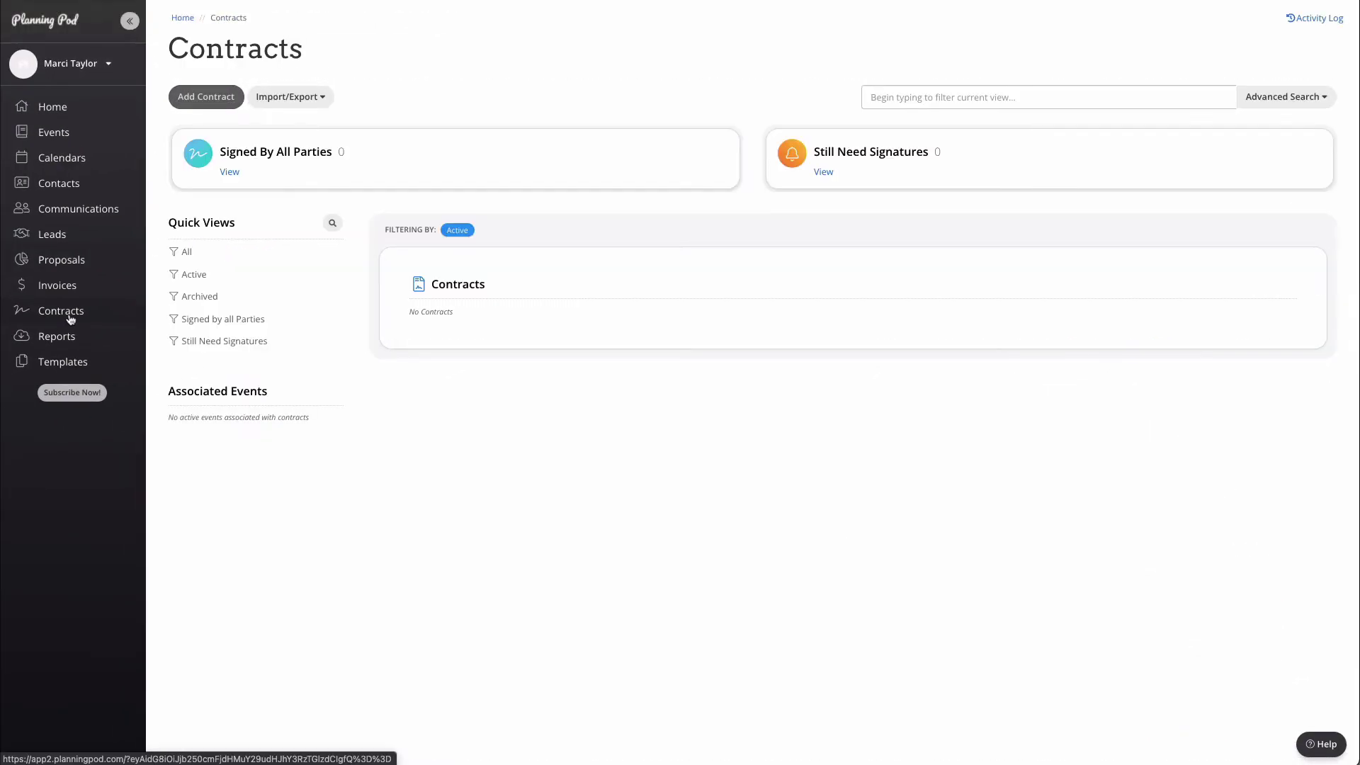
pyautogui.click(206, 97)
pyautogui.write('Contract')
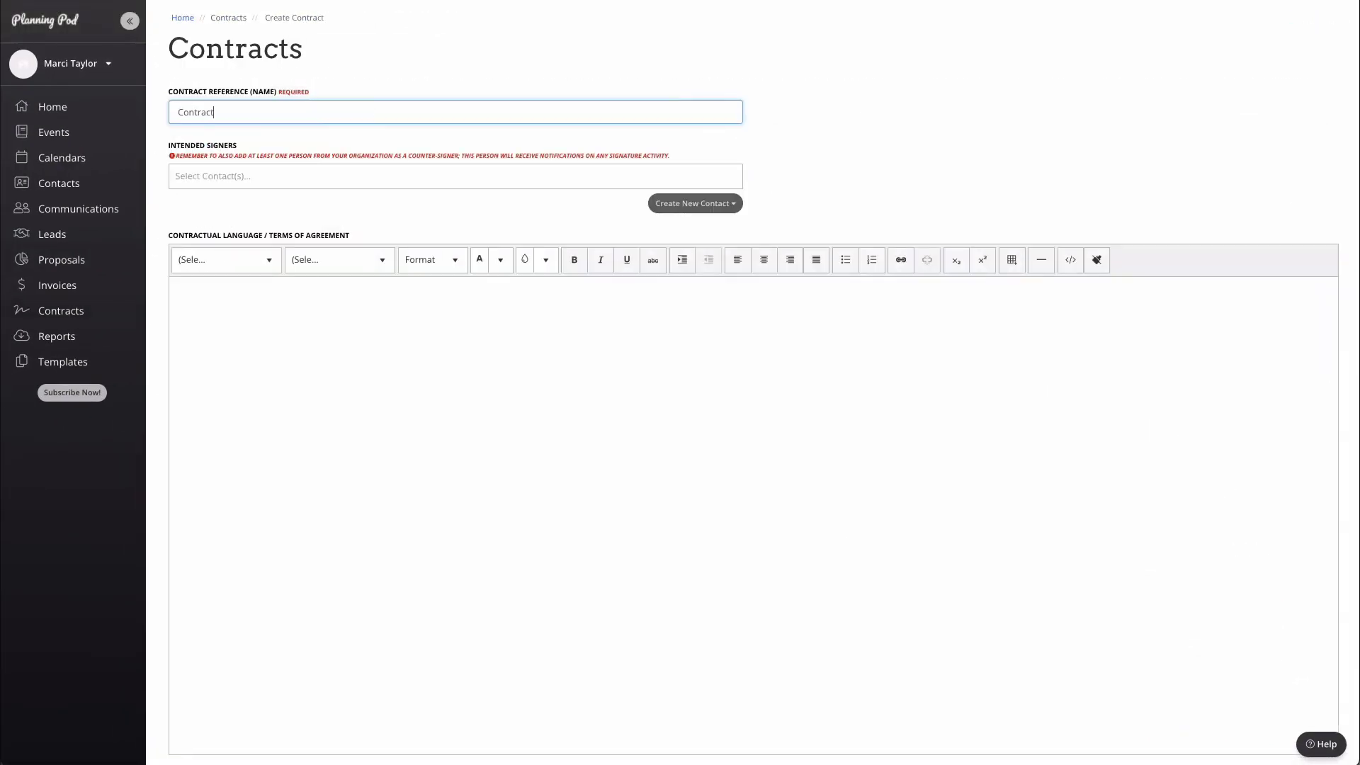
pyautogui.click(397, 179)
pyautogui.click(377, 201)
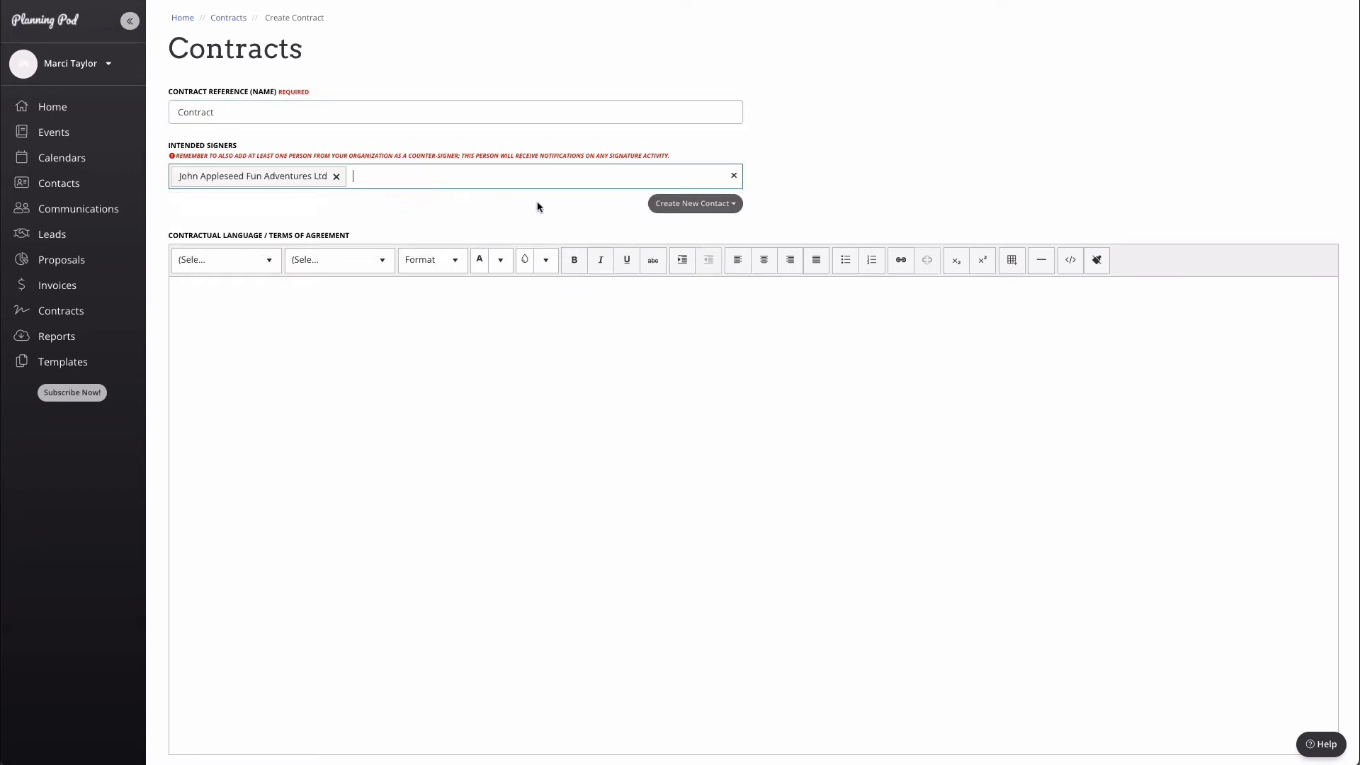
pyautogui.click(460, 332)
pyautogui.write('Legal Language here :)')
pyautogui.scroll(-2, 771, 477)
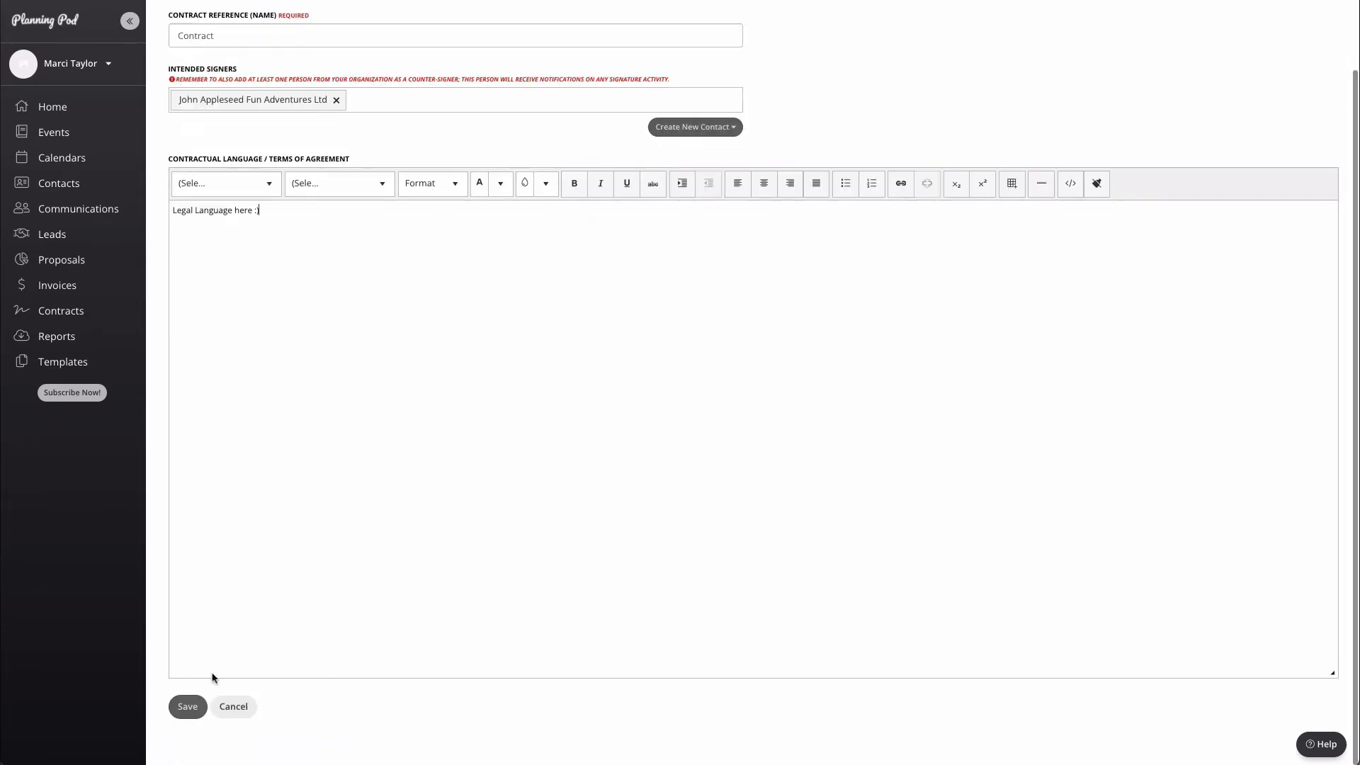
pyautogui.click(186, 705)
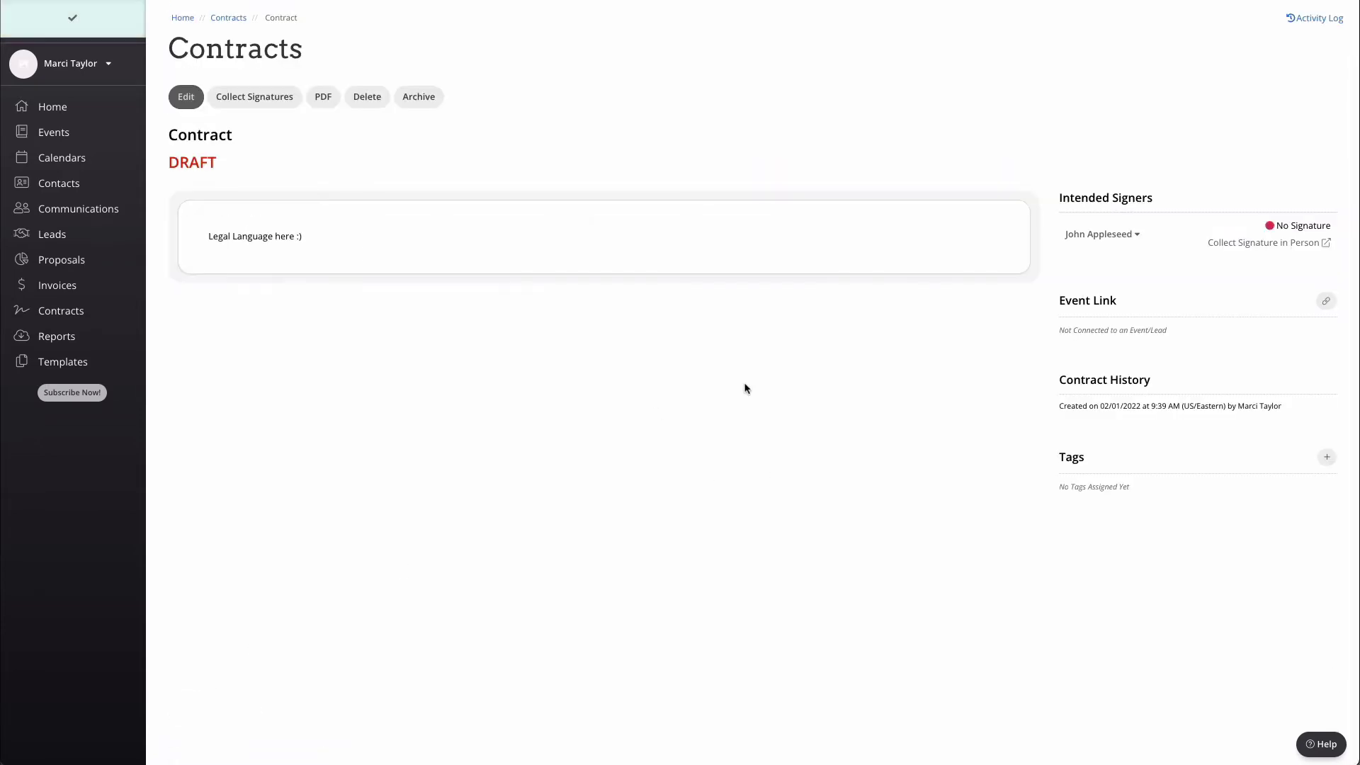
# Step: Email the contract's signers to collect their signatures
pyautogui.click(285, 96)
pyautogui.click(759, 179)
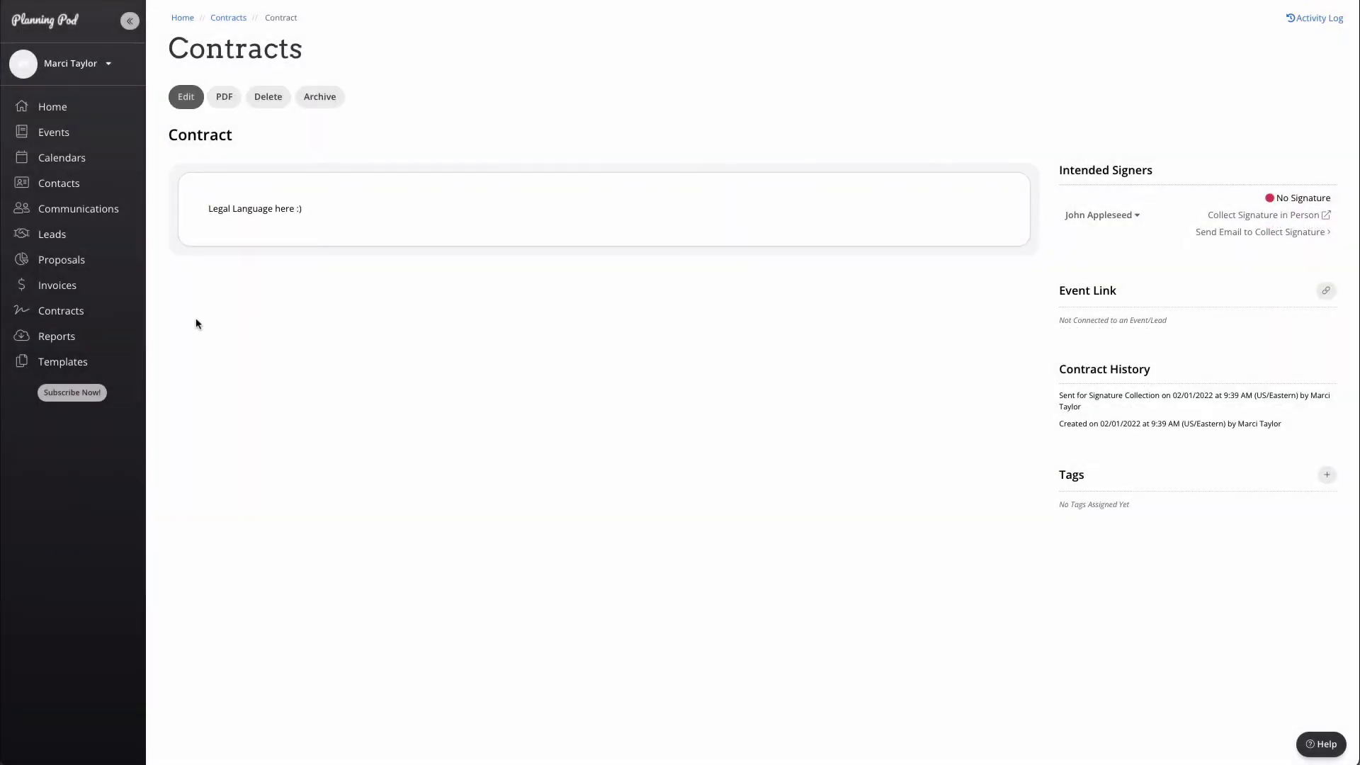
pyautogui.click(67, 339)
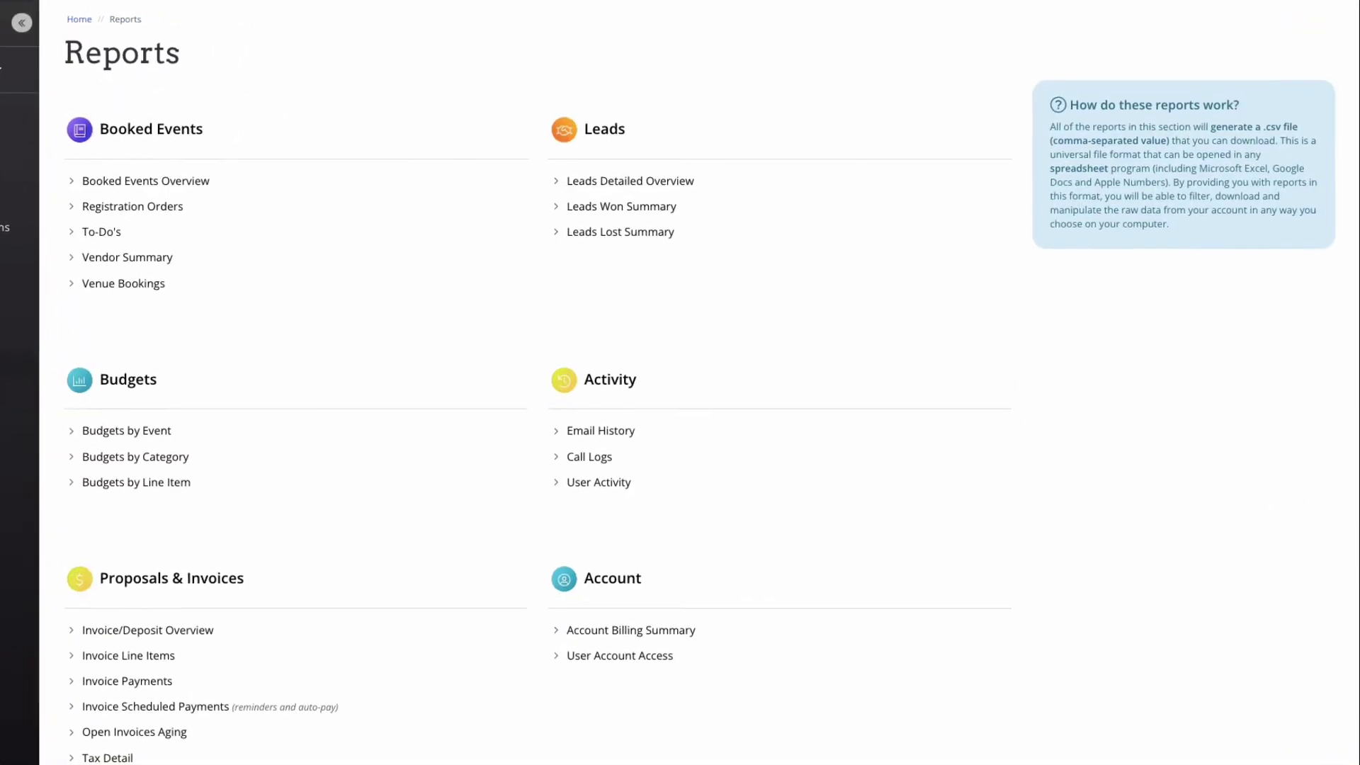
pyautogui.scroll(-2, 393, 359)
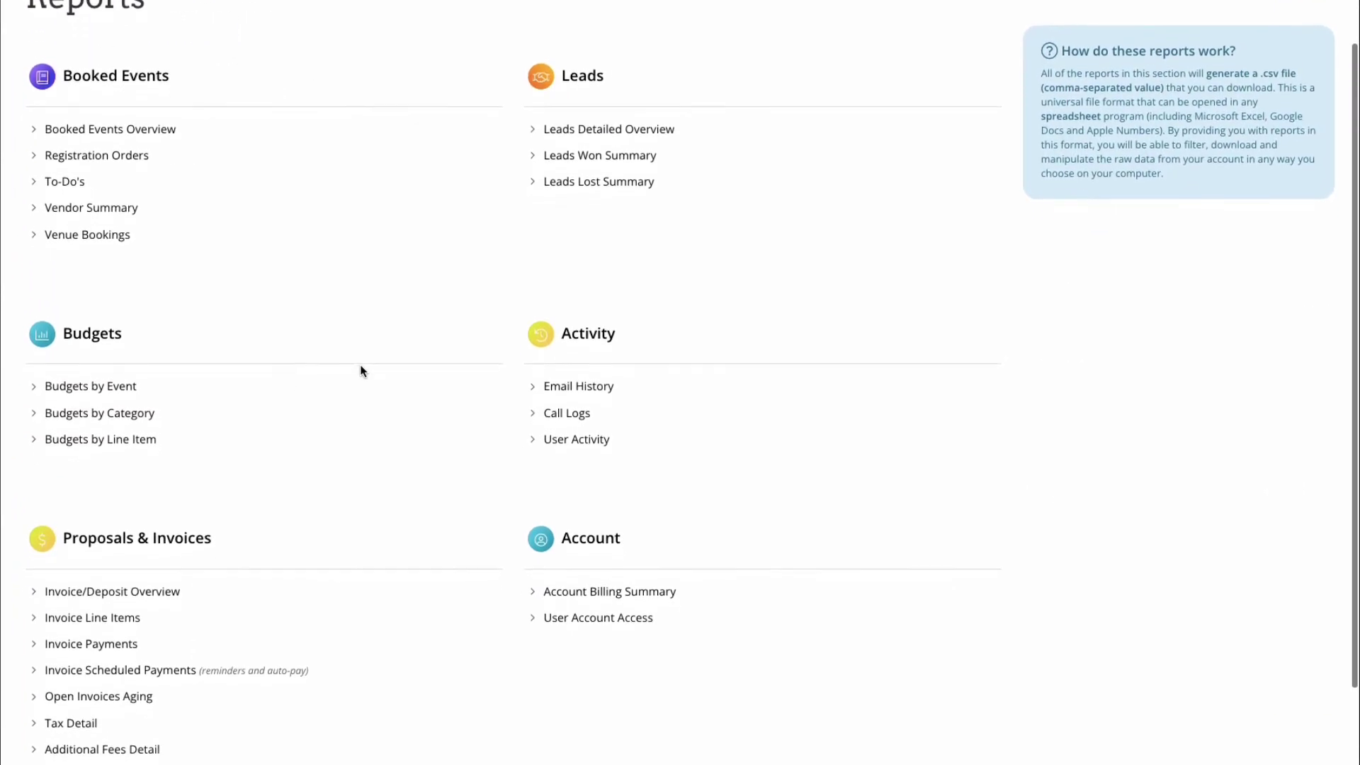
pyautogui.scroll(-1, 362, 371)
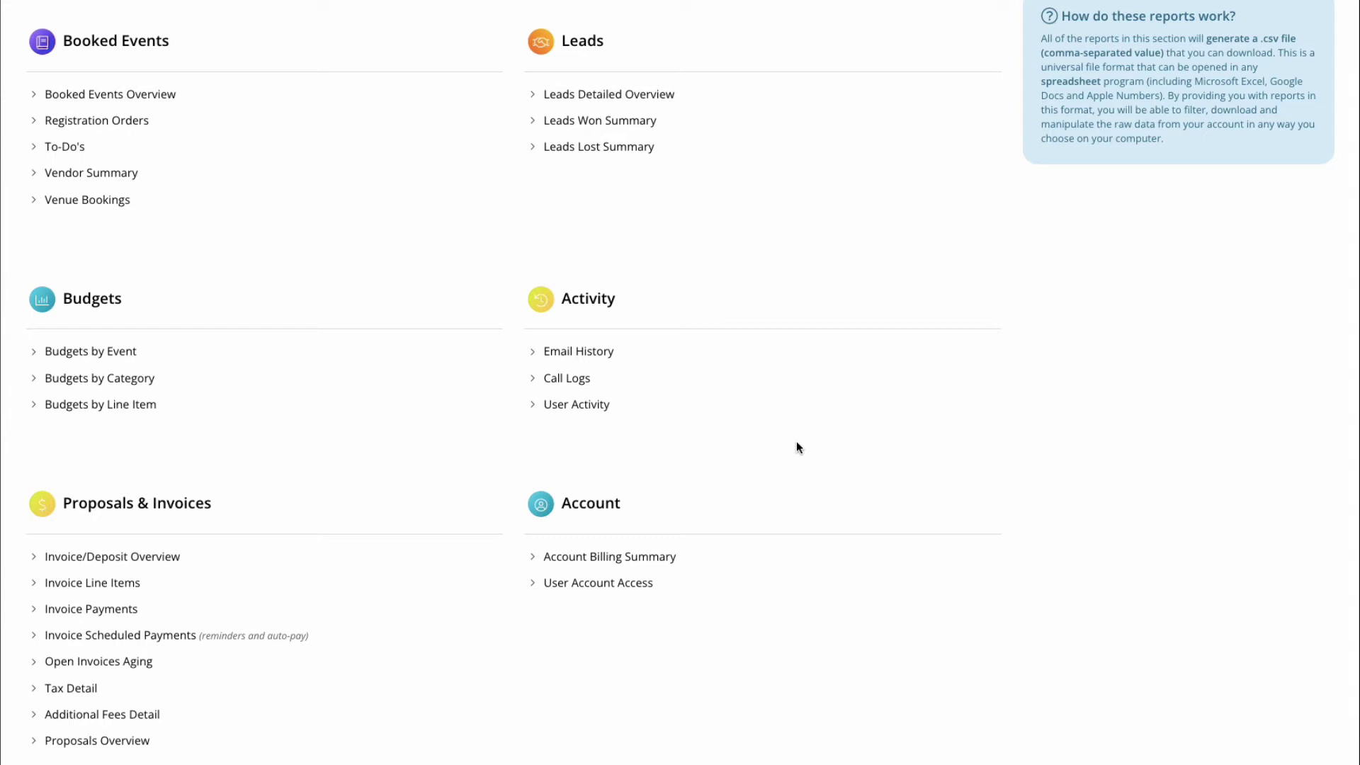
pyautogui.scroll(-3, 797, 446)
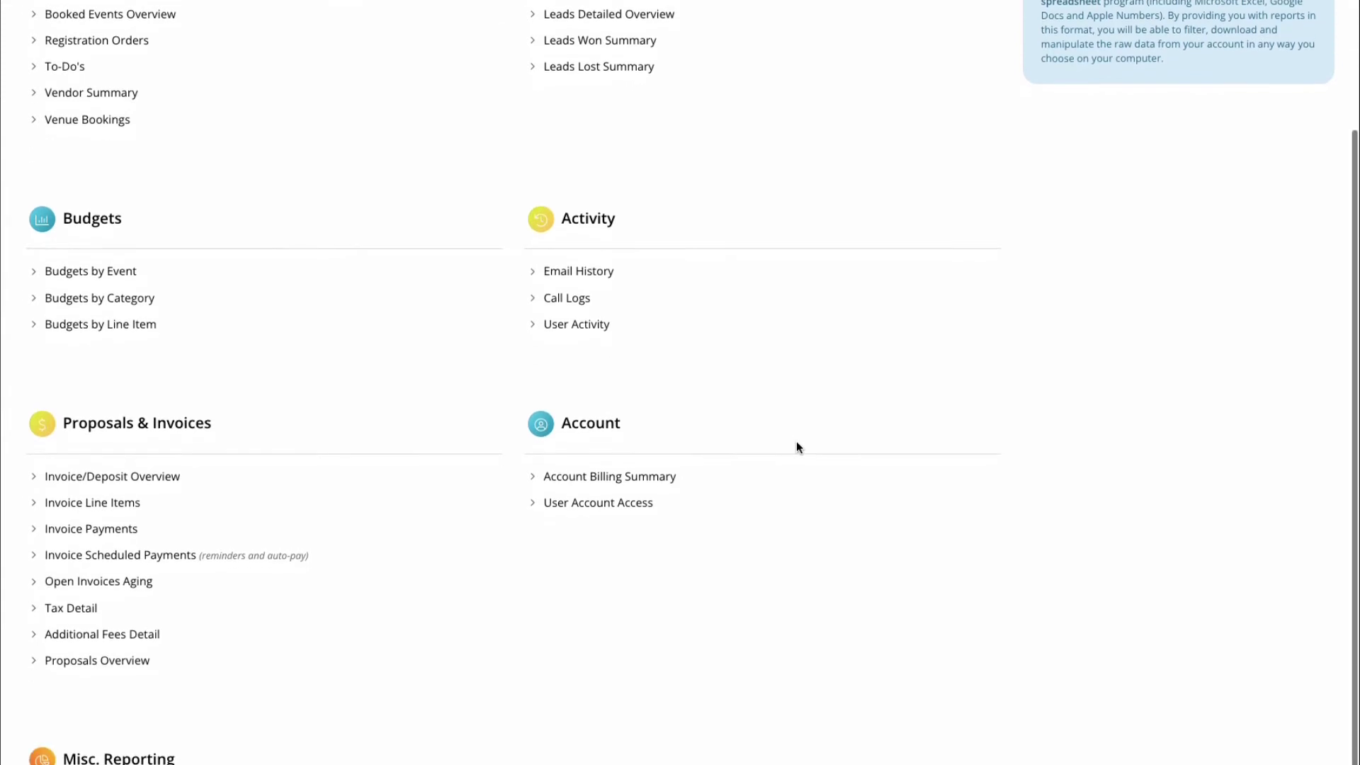
pyautogui.scroll(-3, 796, 443)
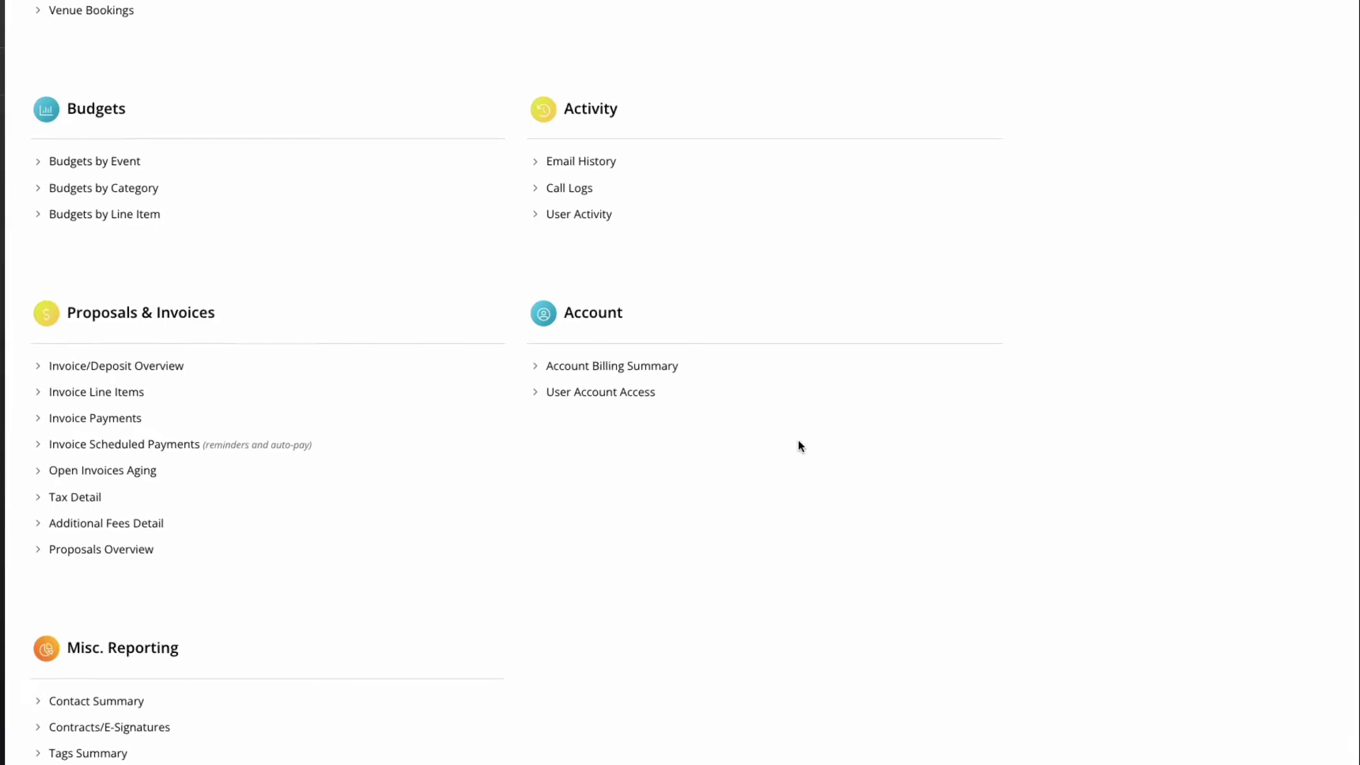
pyautogui.scroll(3, 807, 436)
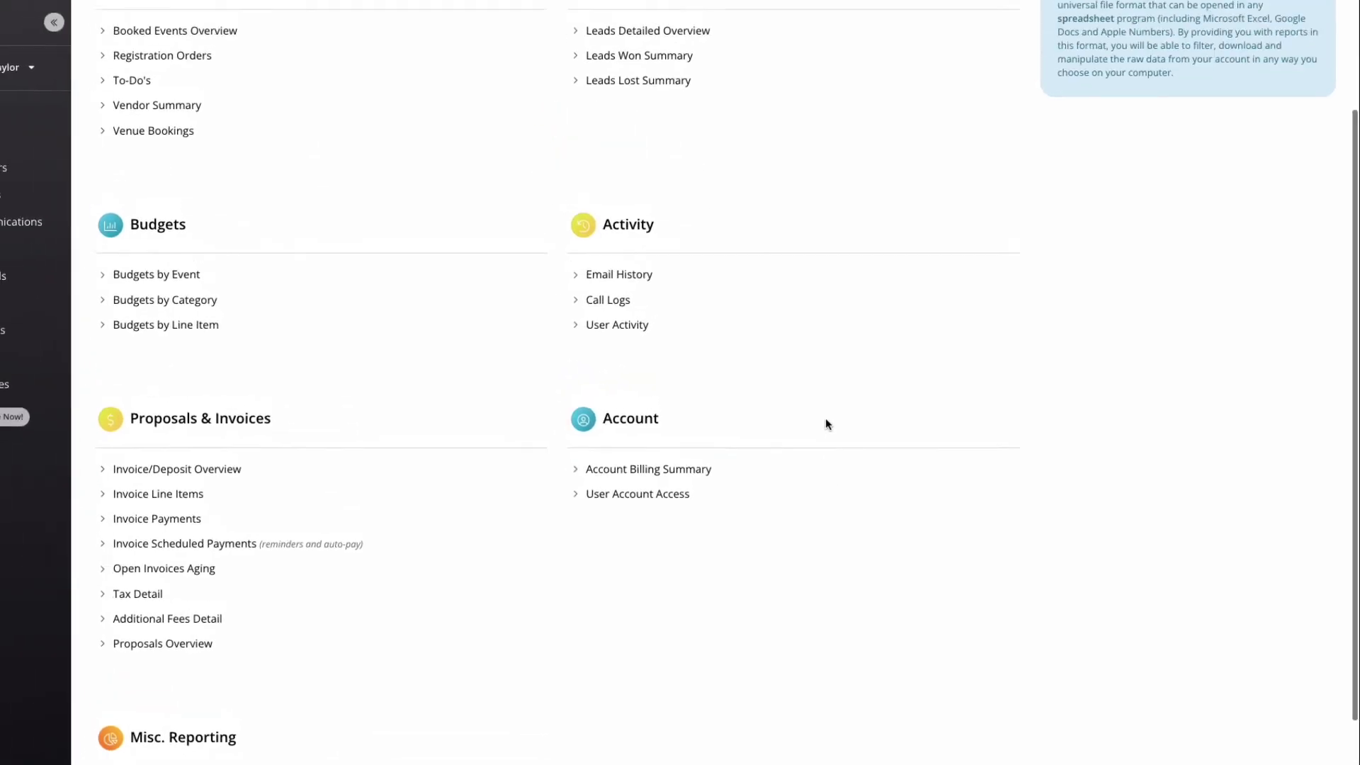
pyautogui.scroll(3, 826, 418)
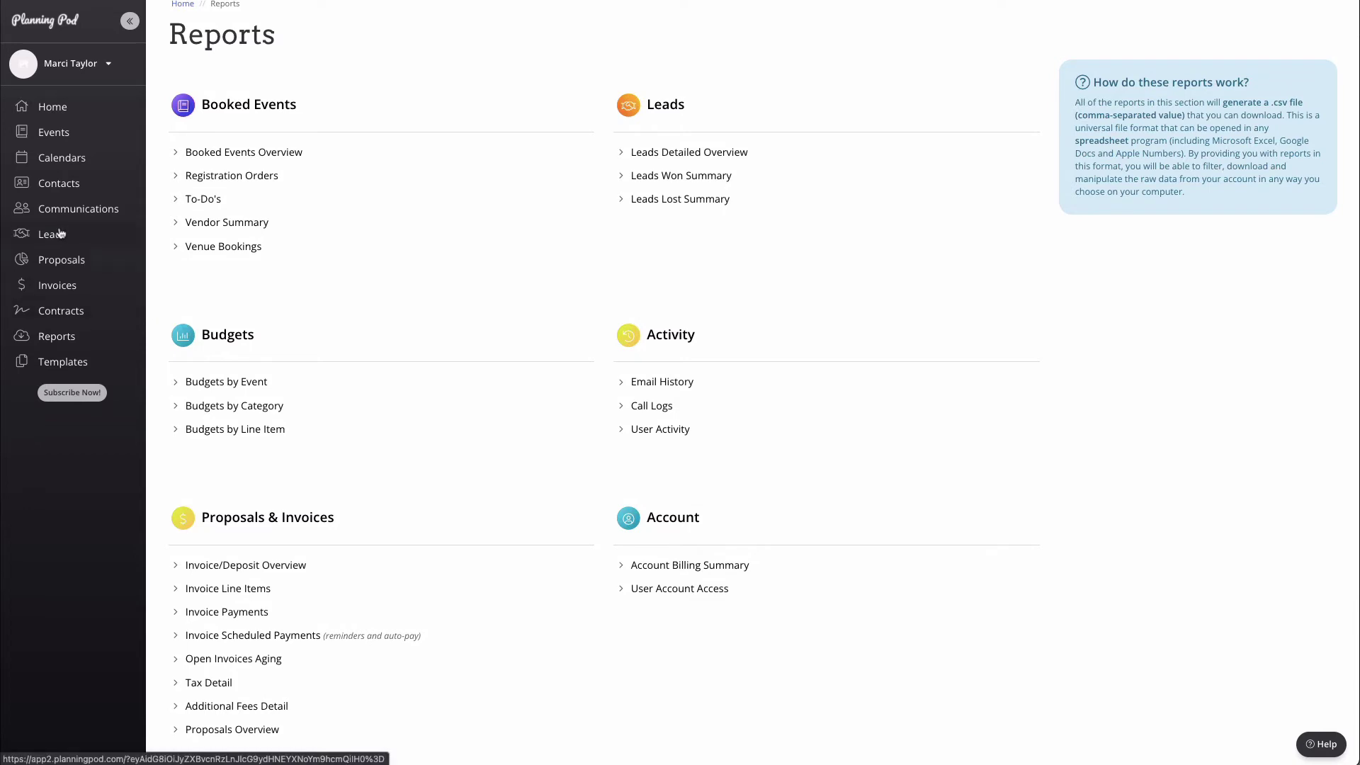
# Step: Open Templates to view the worksheet, email and other business templates
pyautogui.click(67, 370)
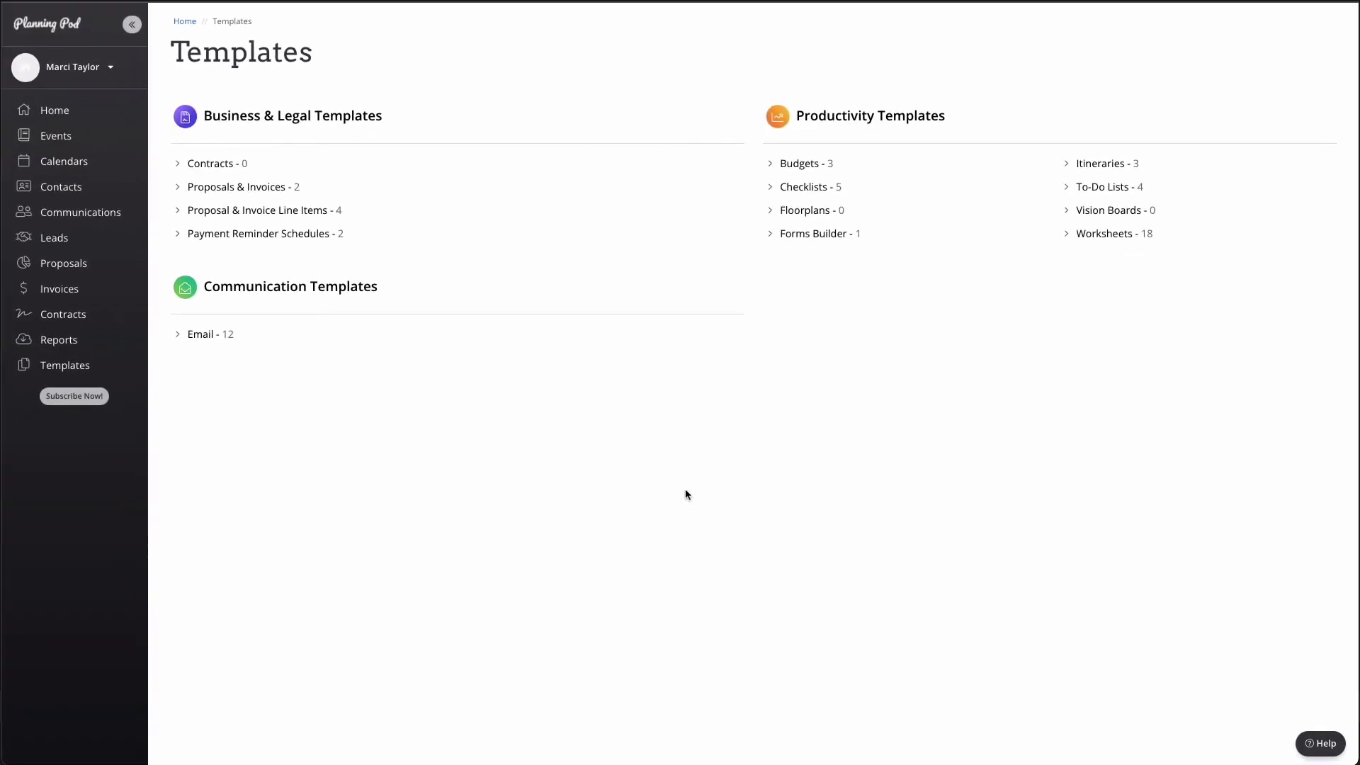
# Step: Open Leads and review the Sales Pipeline steps under Setup
pyautogui.click(64, 244)
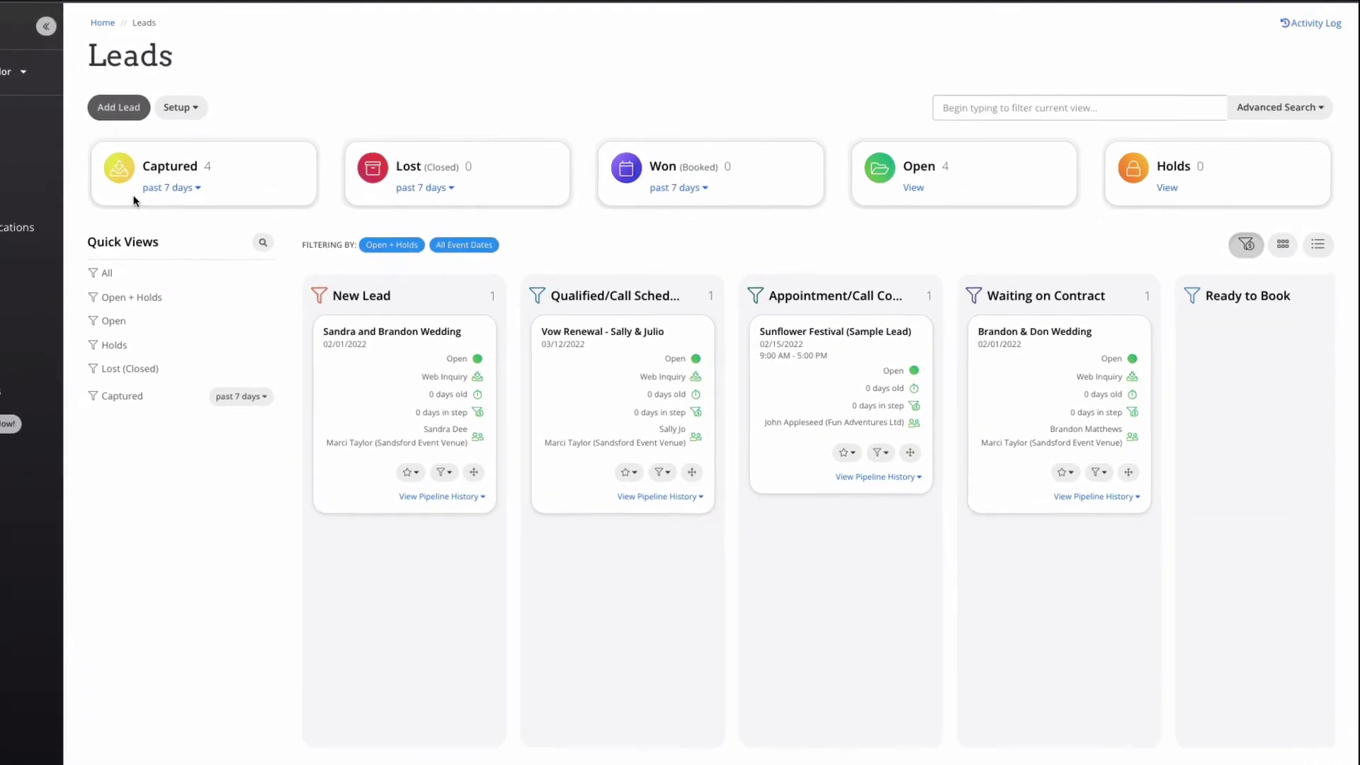
pyautogui.click(177, 107)
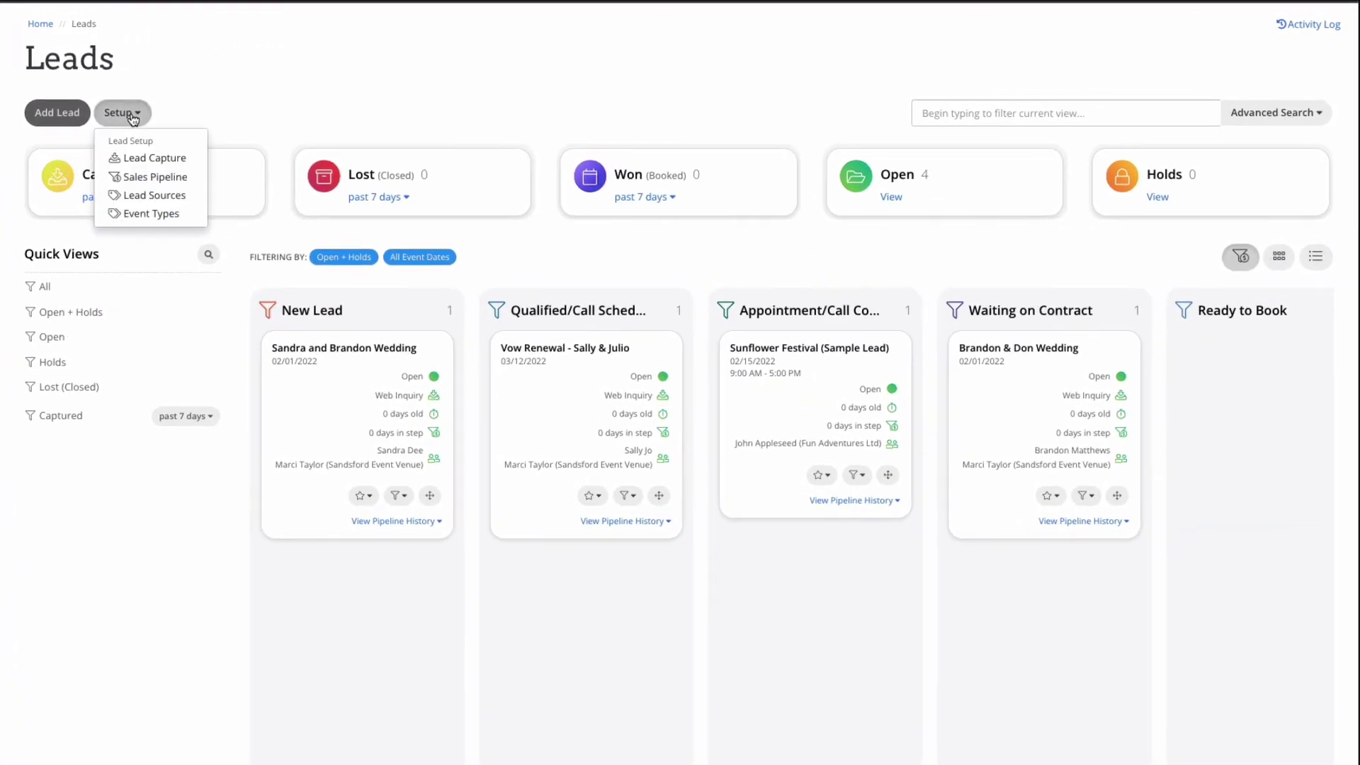
pyautogui.click(180, 183)
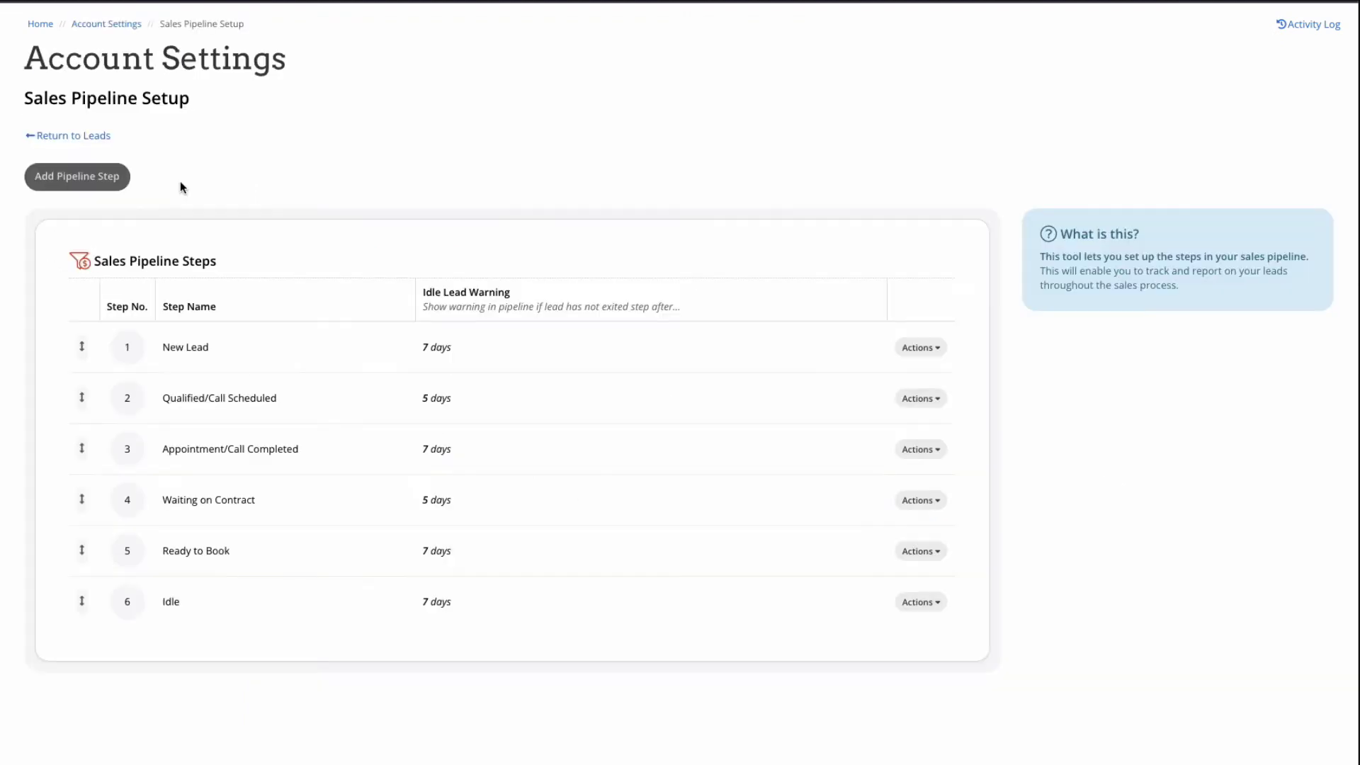
pyautogui.click(95, 138)
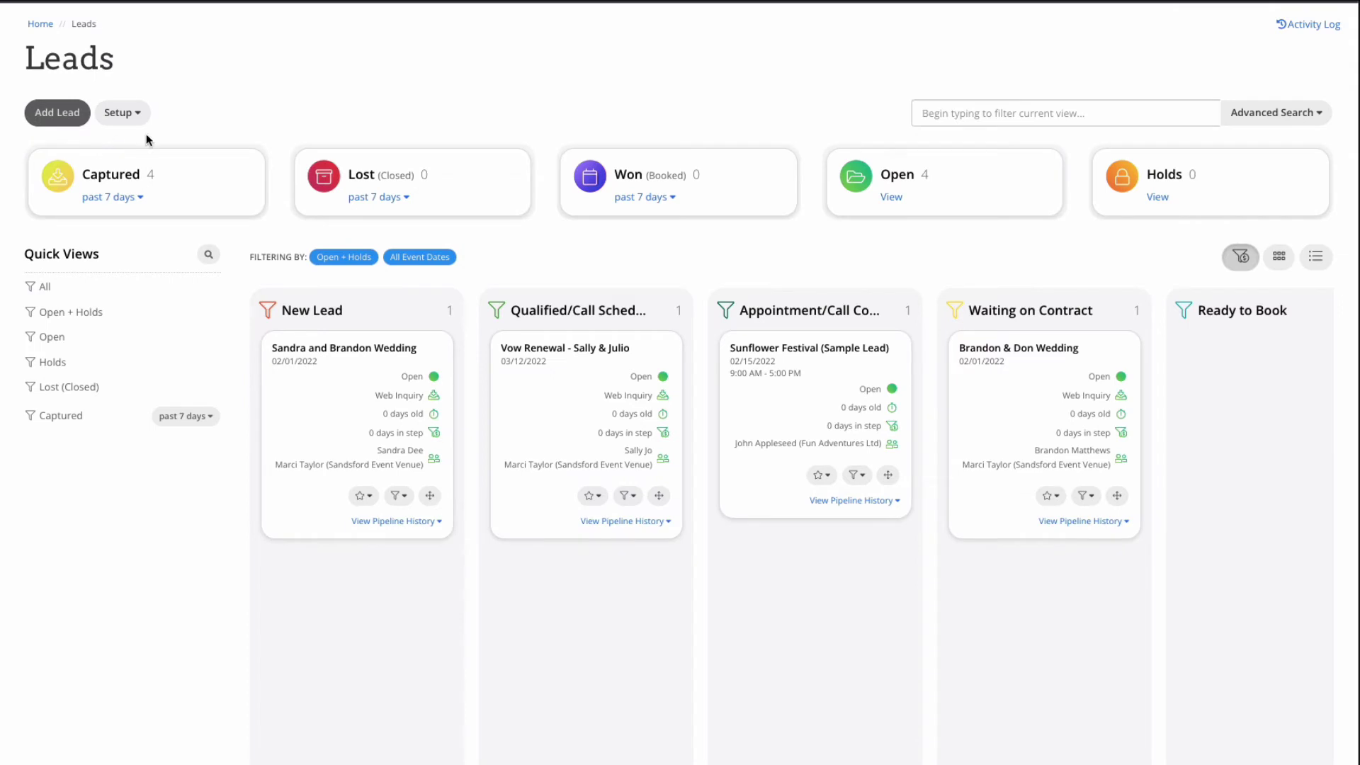
# Step: Browse the Website Wedding Inquiry lead capture form and its content block choices
pyautogui.click(140, 119)
pyautogui.click(173, 159)
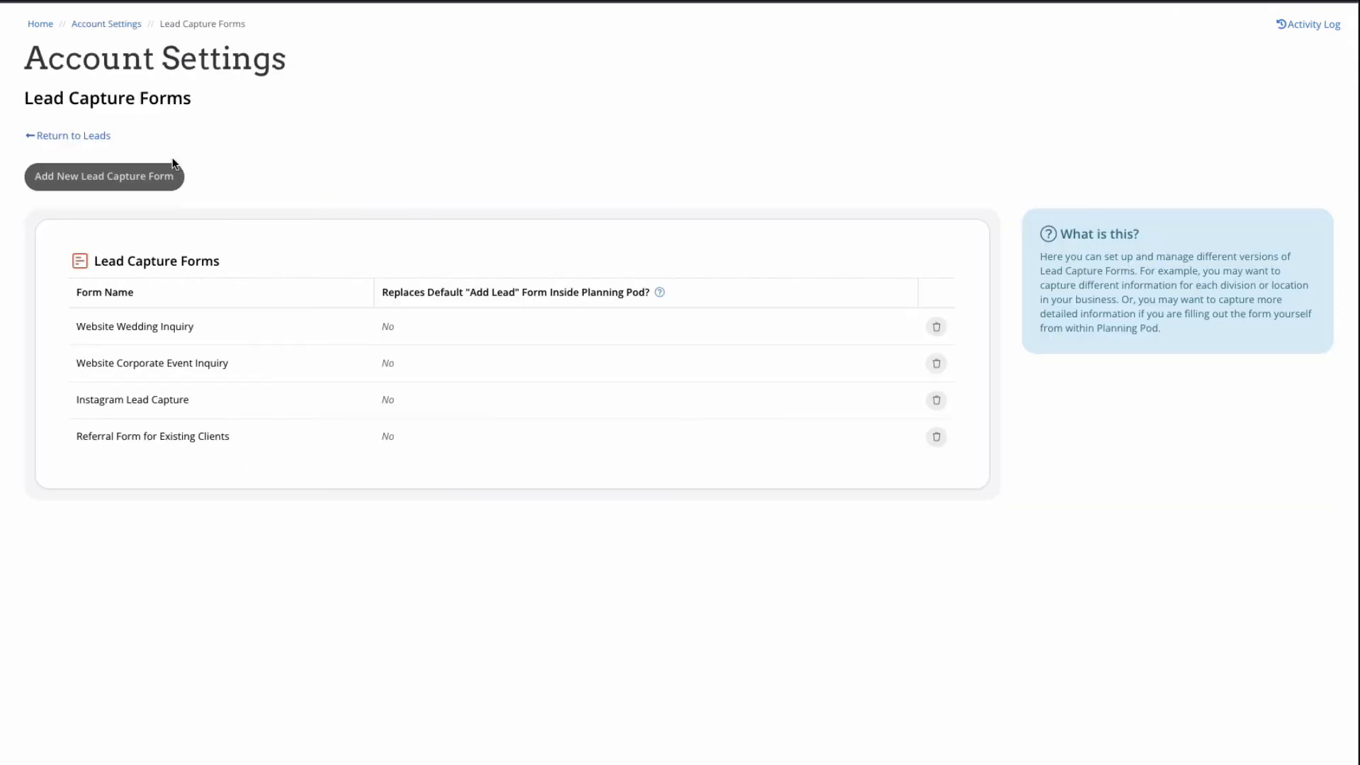
pyautogui.click(267, 336)
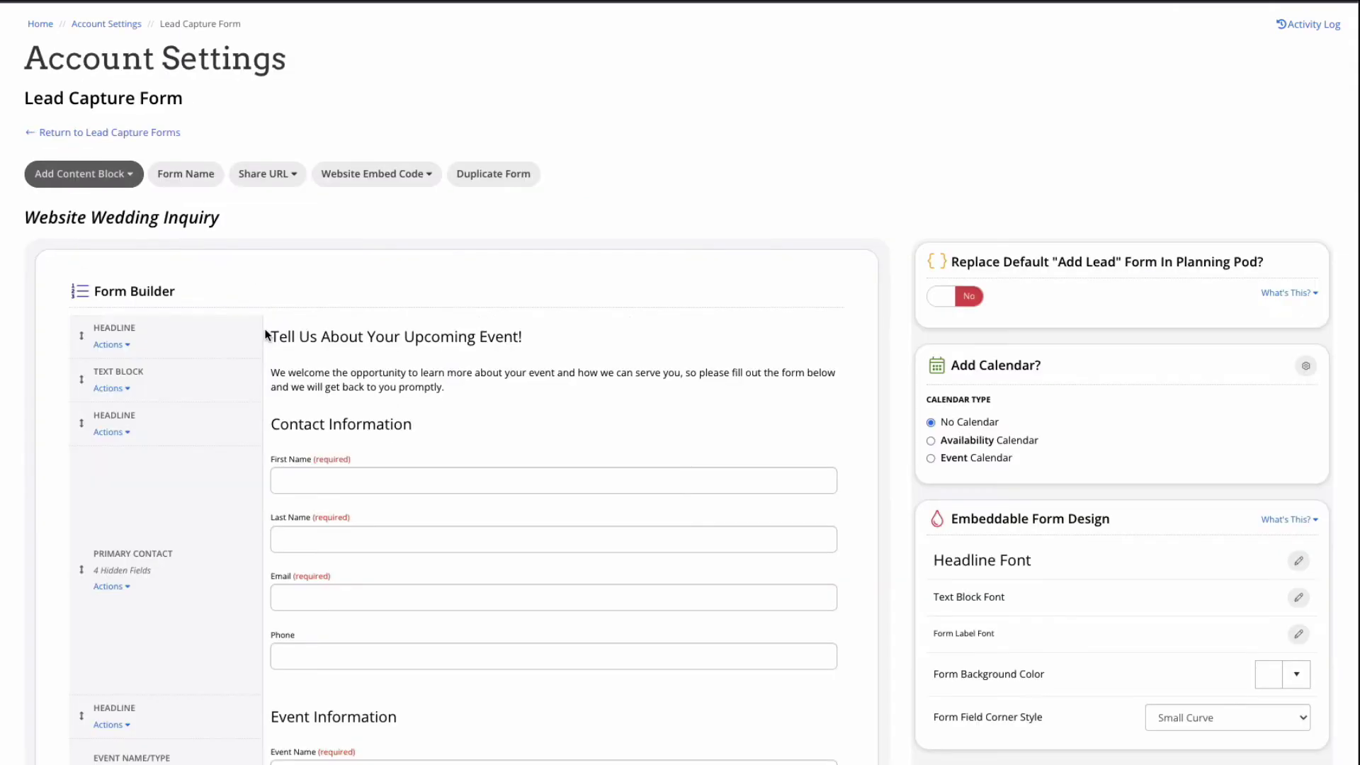
pyautogui.scroll(-3, 557, 437)
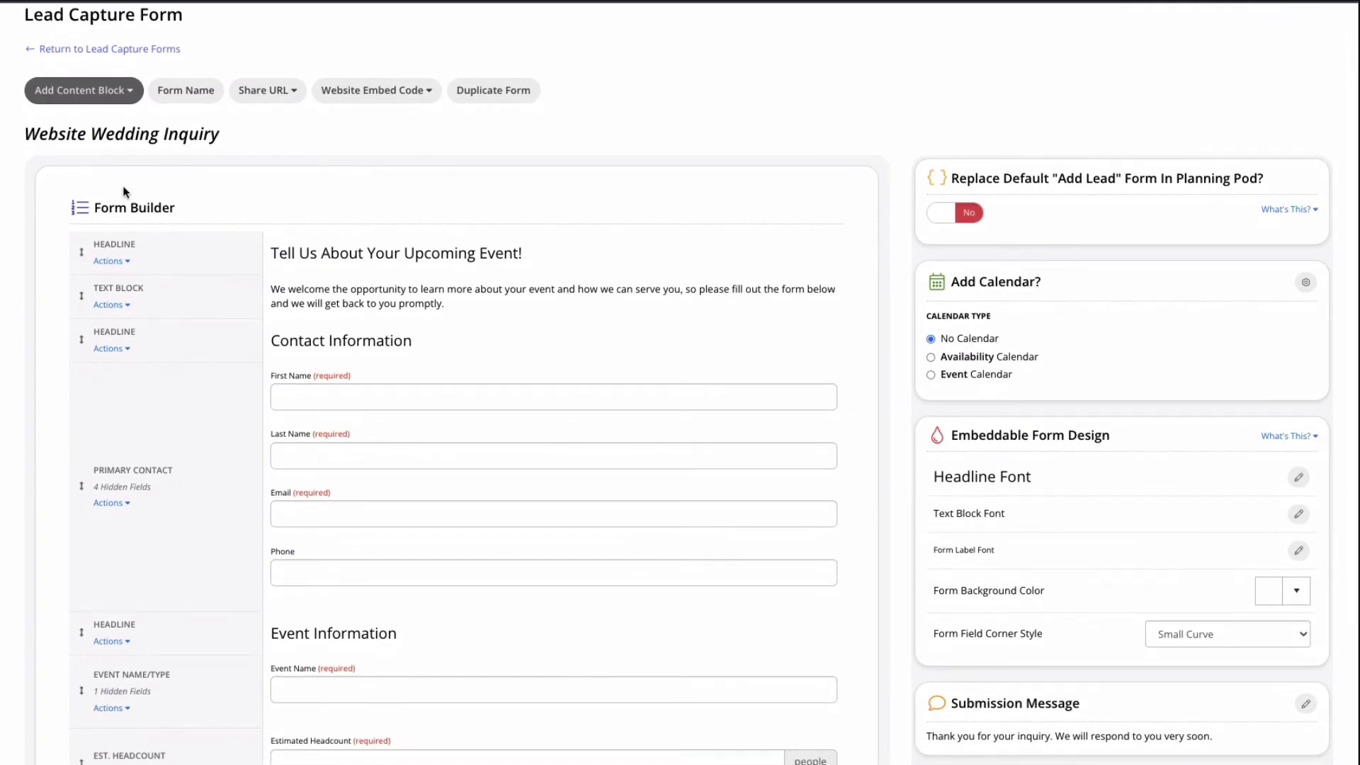
pyautogui.click(122, 96)
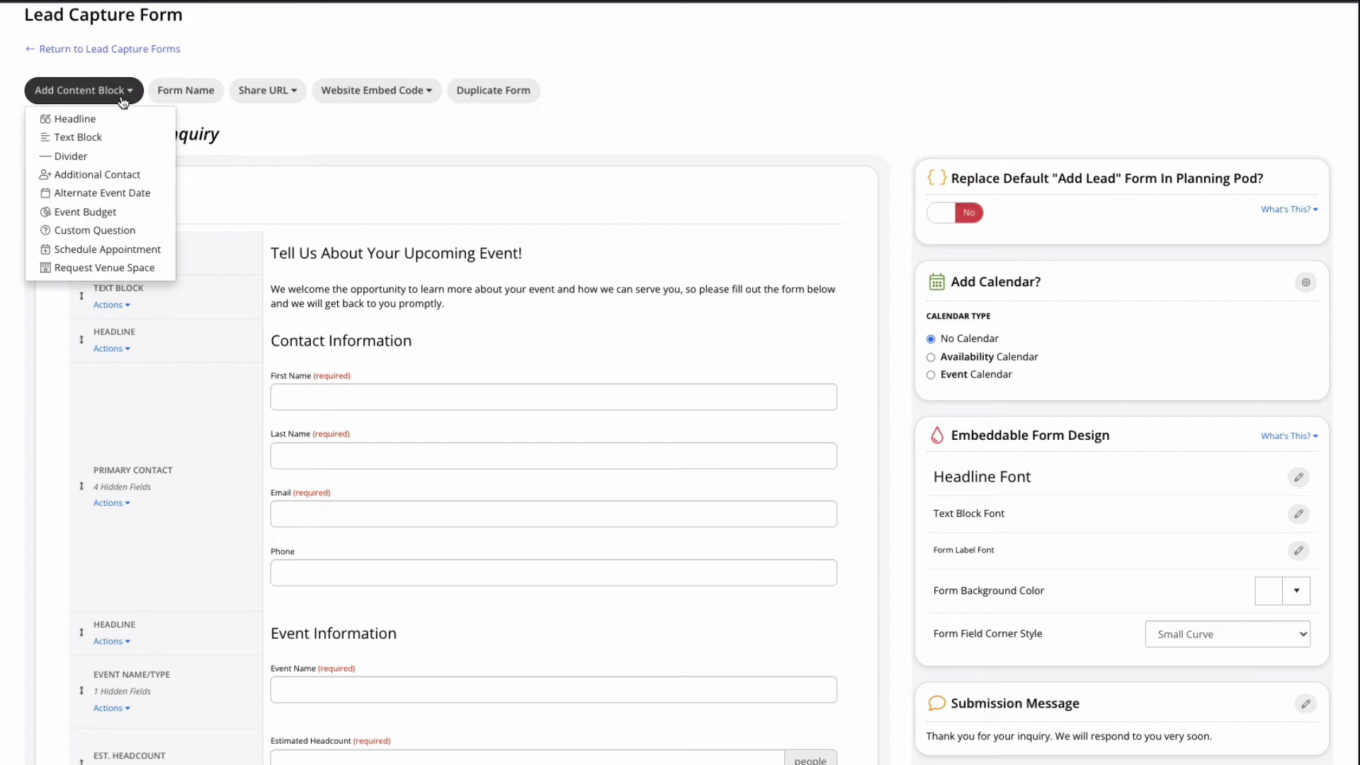
pyautogui.click(122, 96)
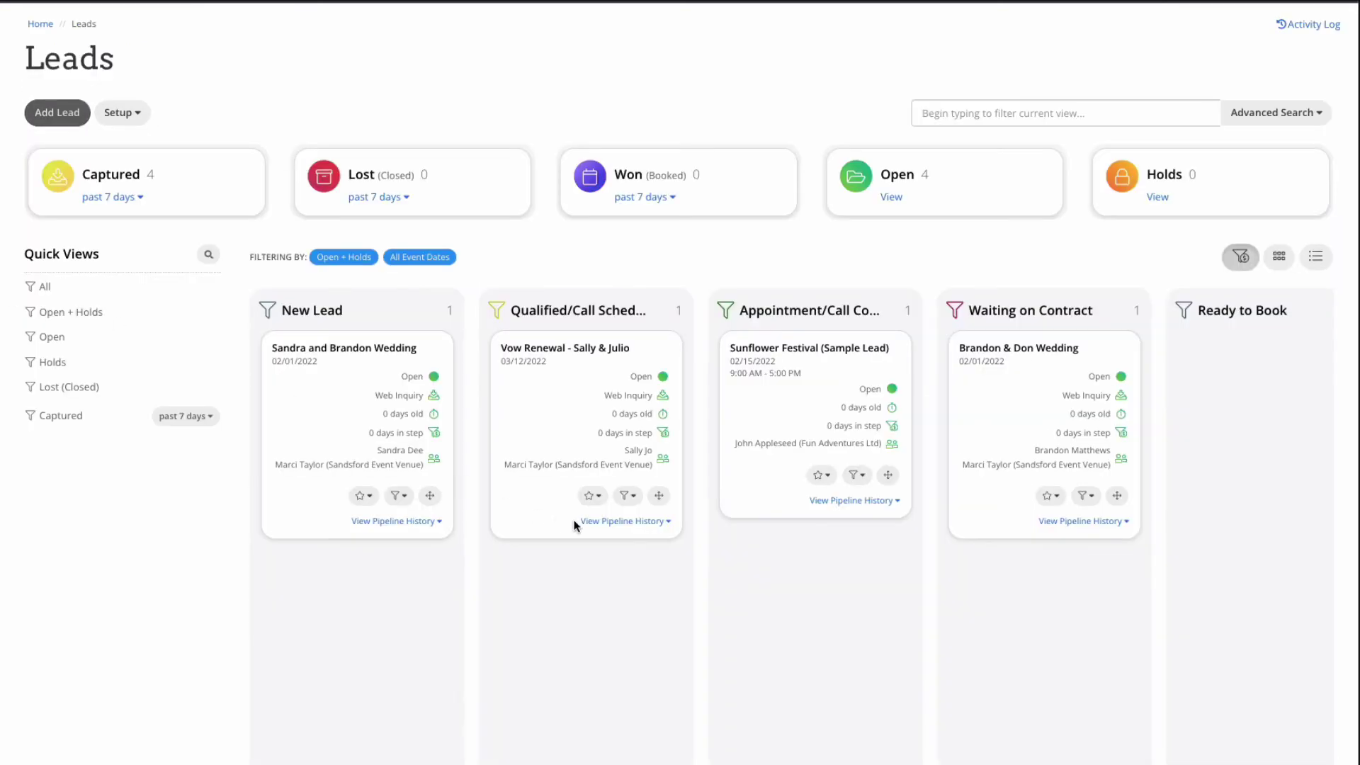
pyautogui.hscroll(3, 657, 538)
pyautogui.hscroll(-2, 619, 538)
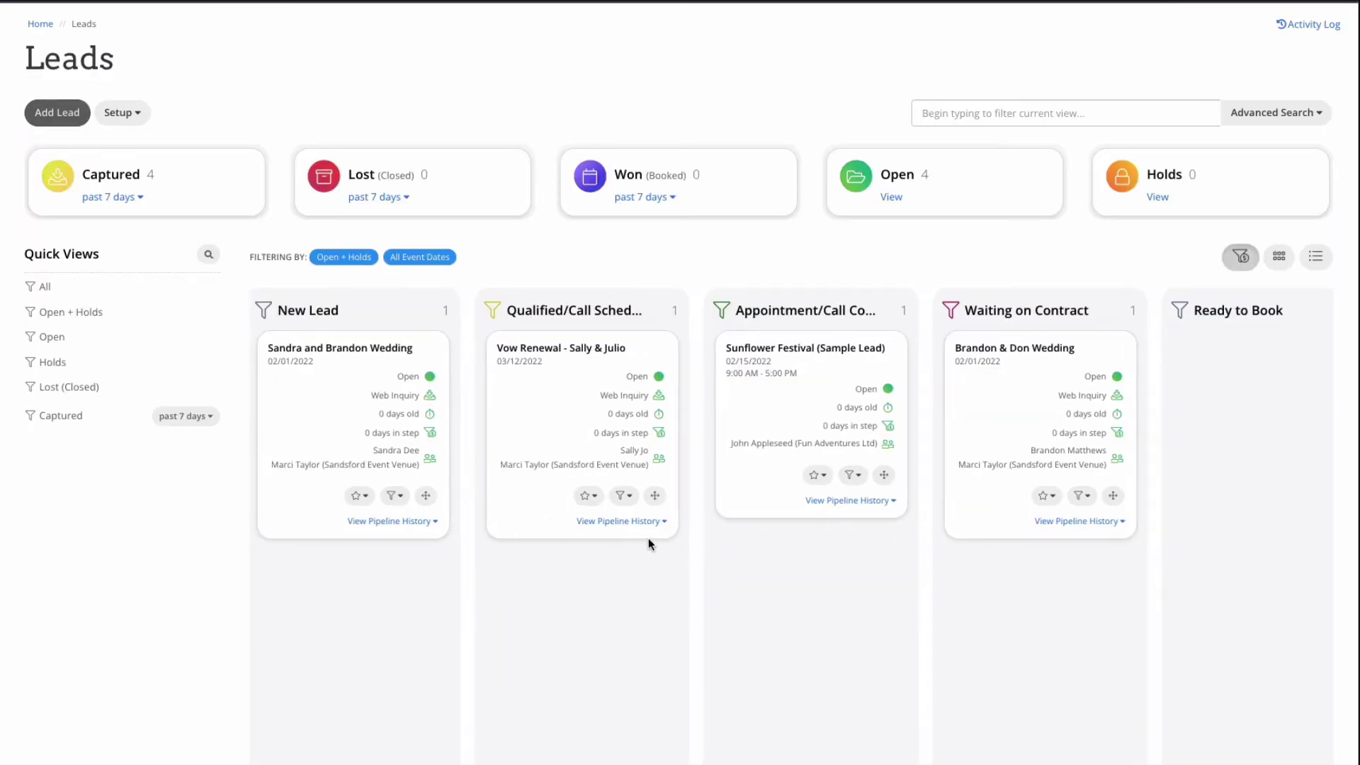
# Step: Move the new wedding lead to Qualified/Call Scheduled and the contract-pending wedding to Ready to Book
pyautogui.moveTo(426, 495); pyautogui.dragTo(653, 635)
pyautogui.hscroll(3, 824, 597)
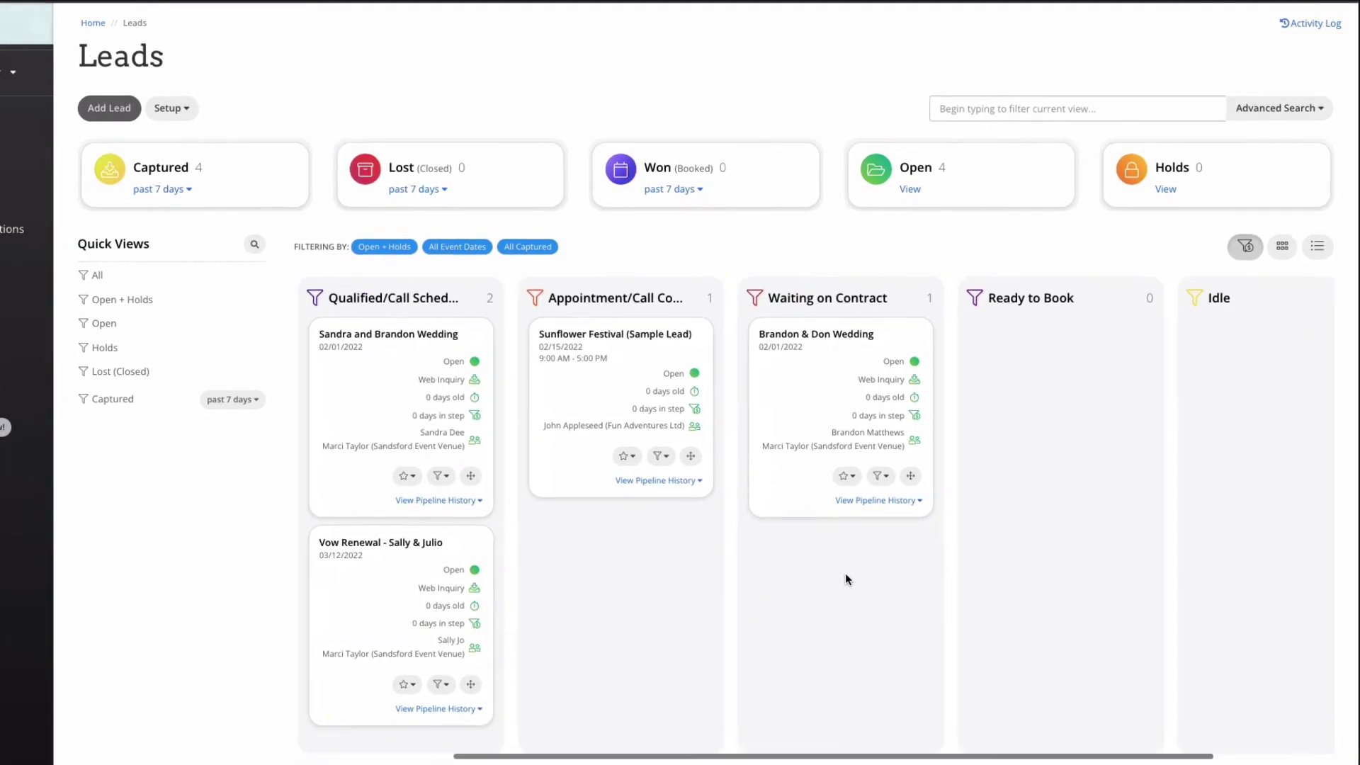
pyautogui.moveTo(927, 475); pyautogui.dragTo(1141, 479)
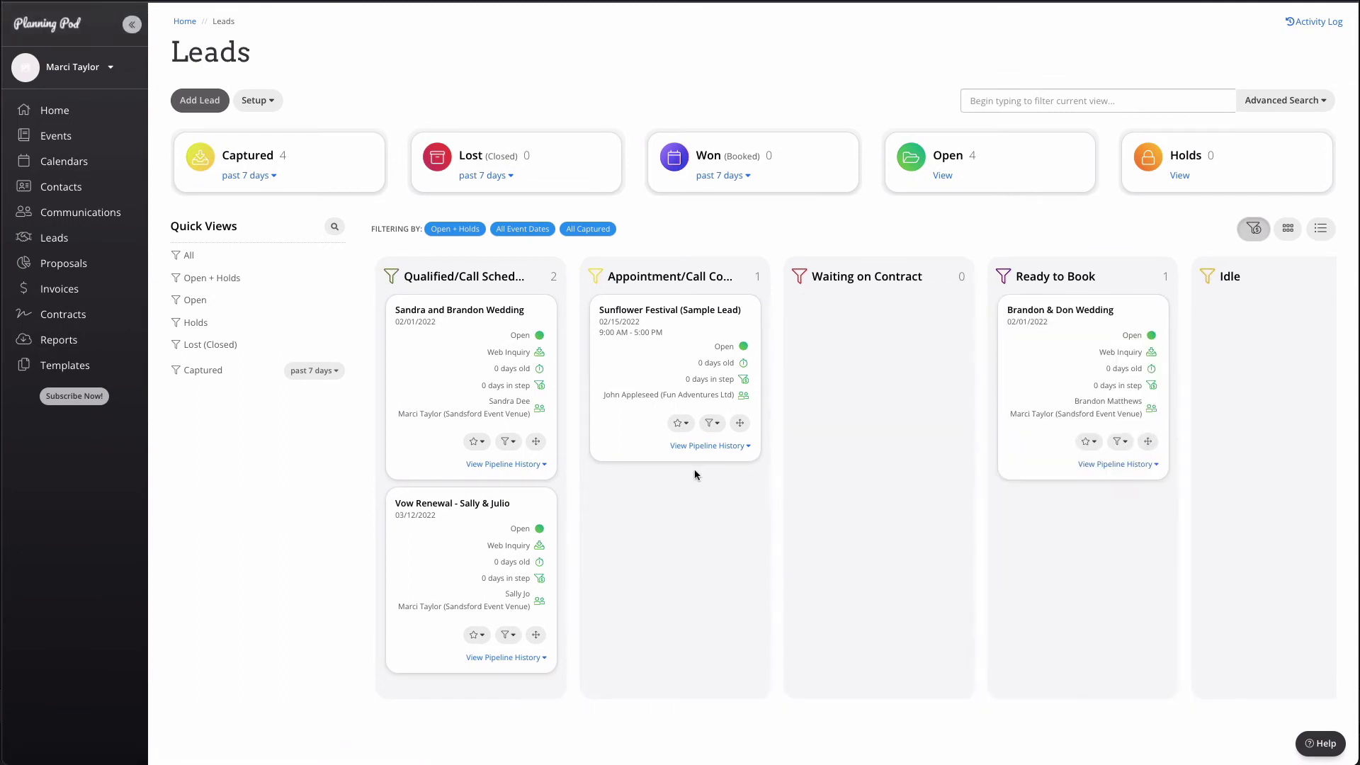
pyautogui.hscroll(-3, 425, 532)
# Step: Fill in the inquiry's contact name, e-mail, phone, wedding event name and 500-guest headcount
pyautogui.hscroll(-1, 426, 532)
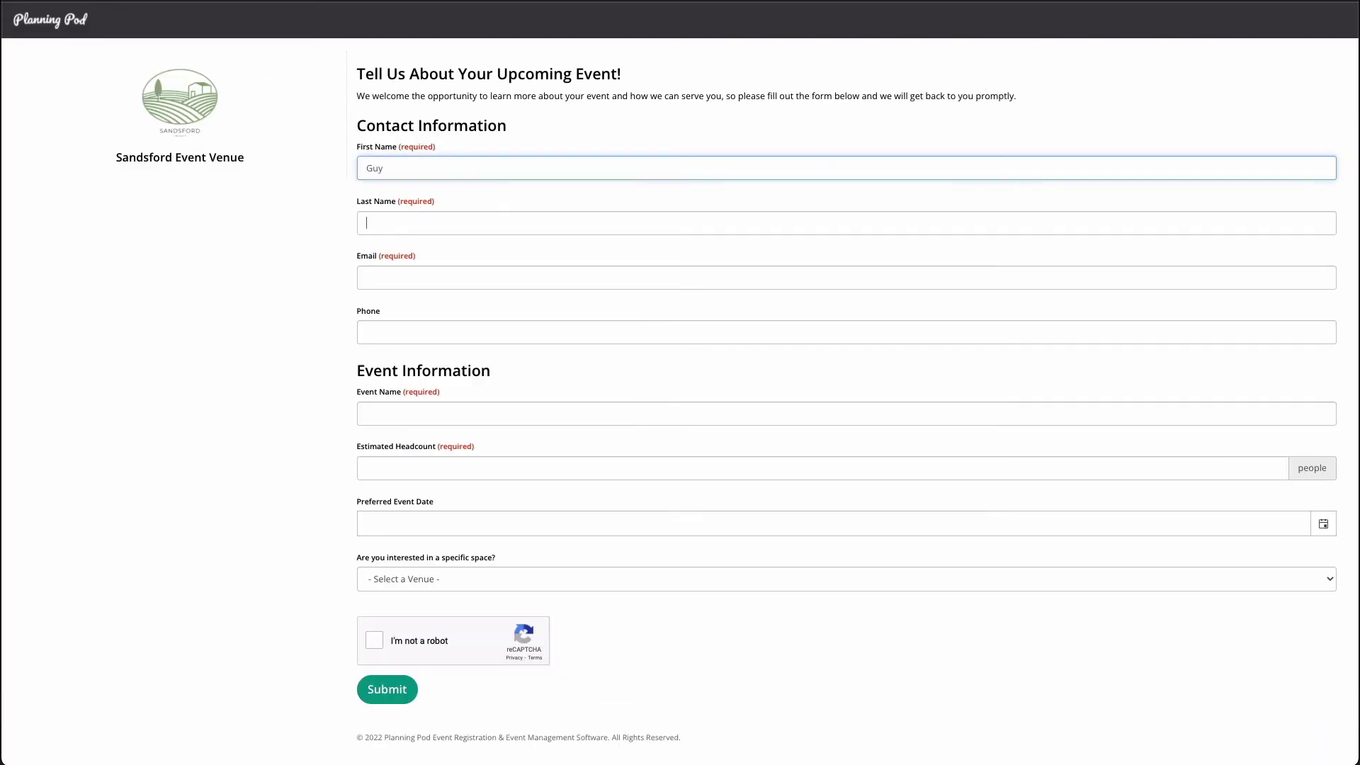
pyautogui.write('Patterson')
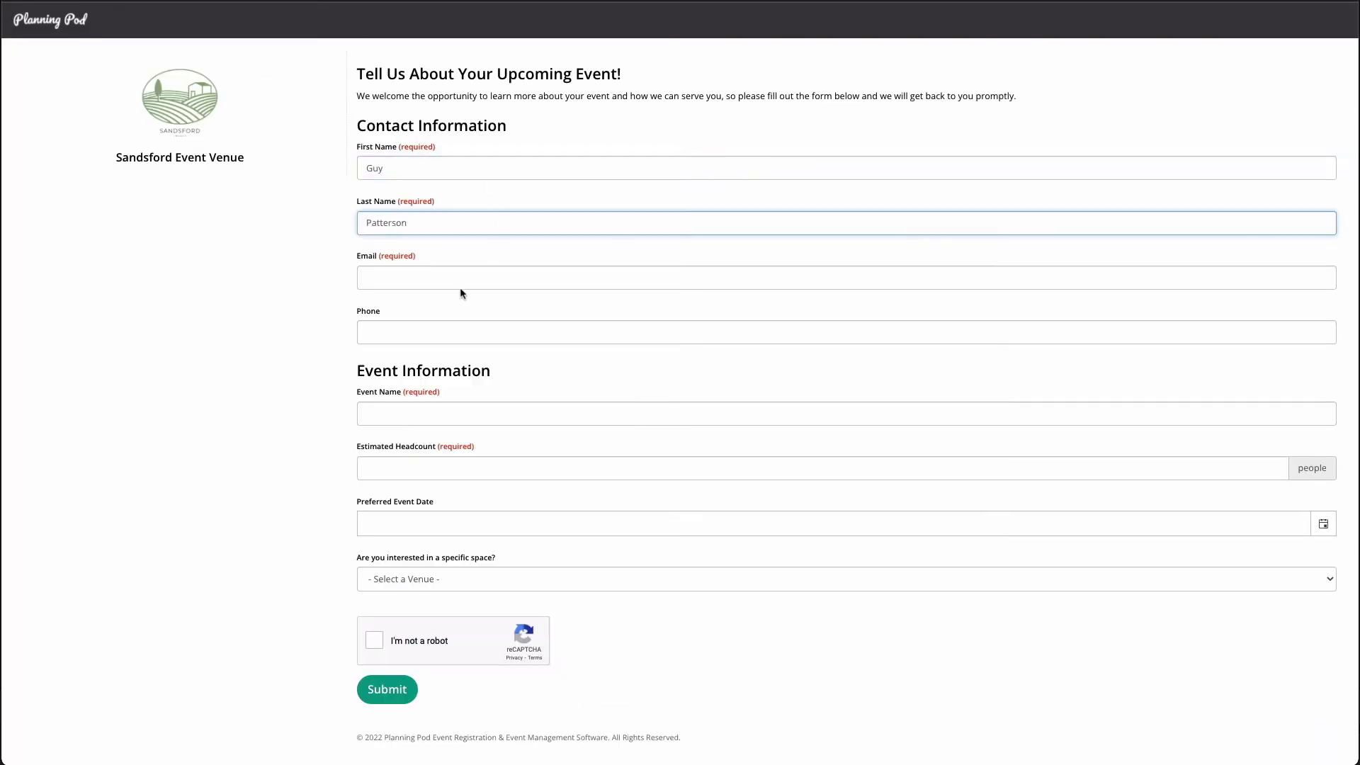
pyautogui.click(460, 286)
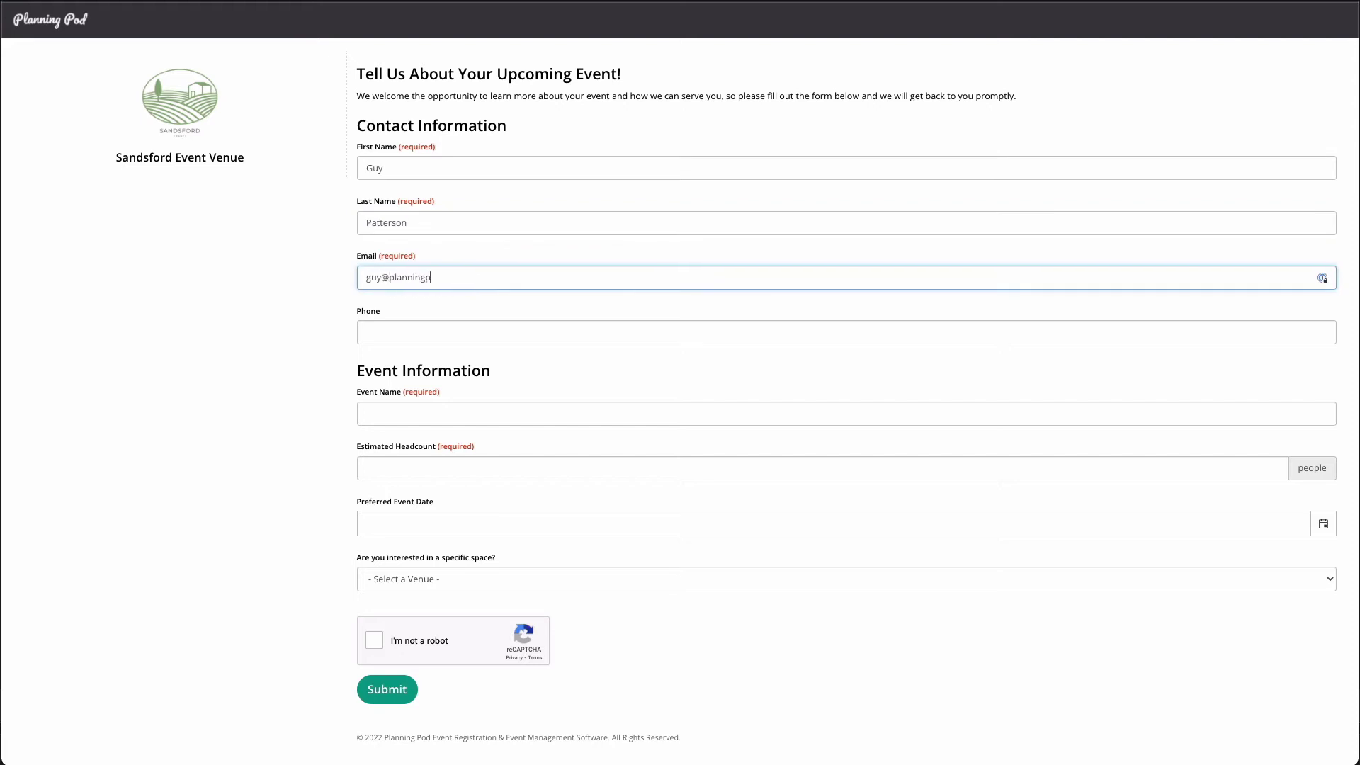
pyautogui.press('Tab')
pyautogui.click(413, 418)
pyautogui.write('Guy & Faye Wedding')
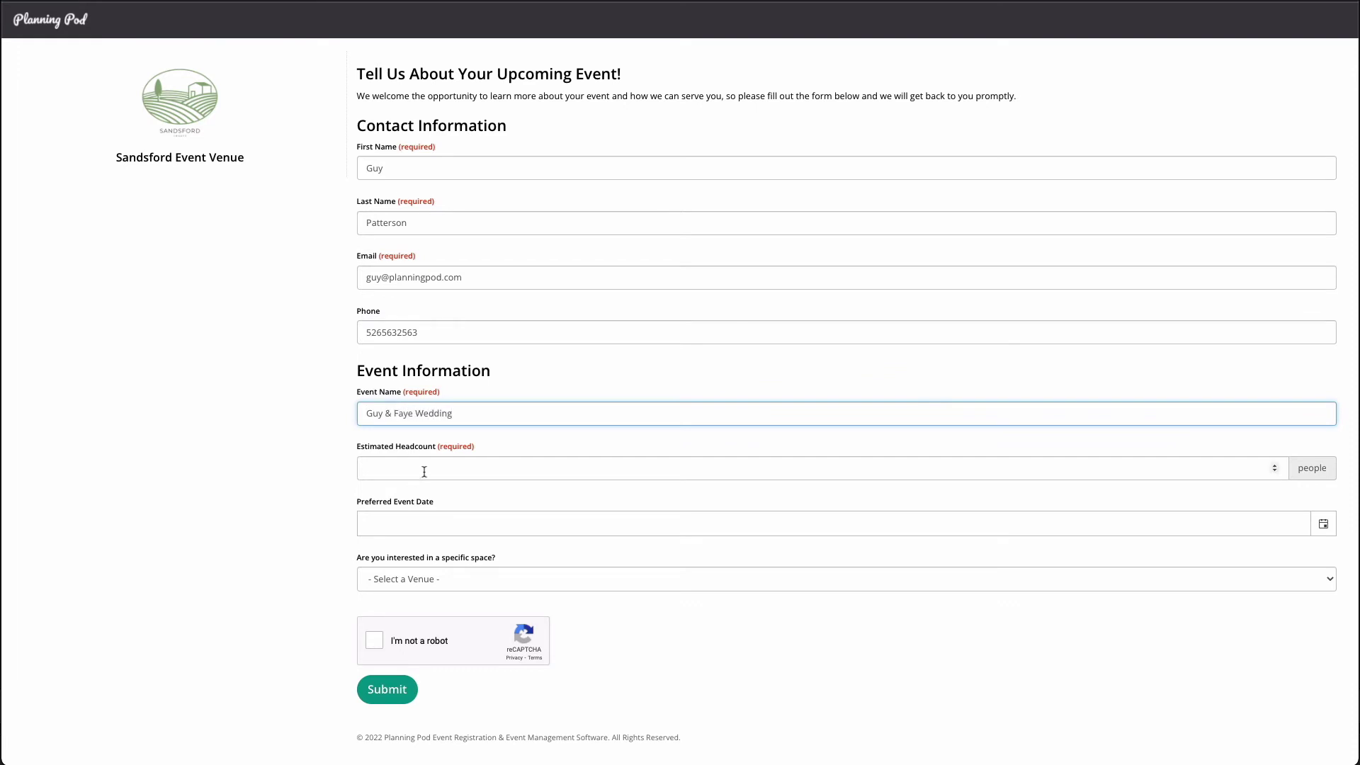
pyautogui.click(425, 472)
pyautogui.write('500')
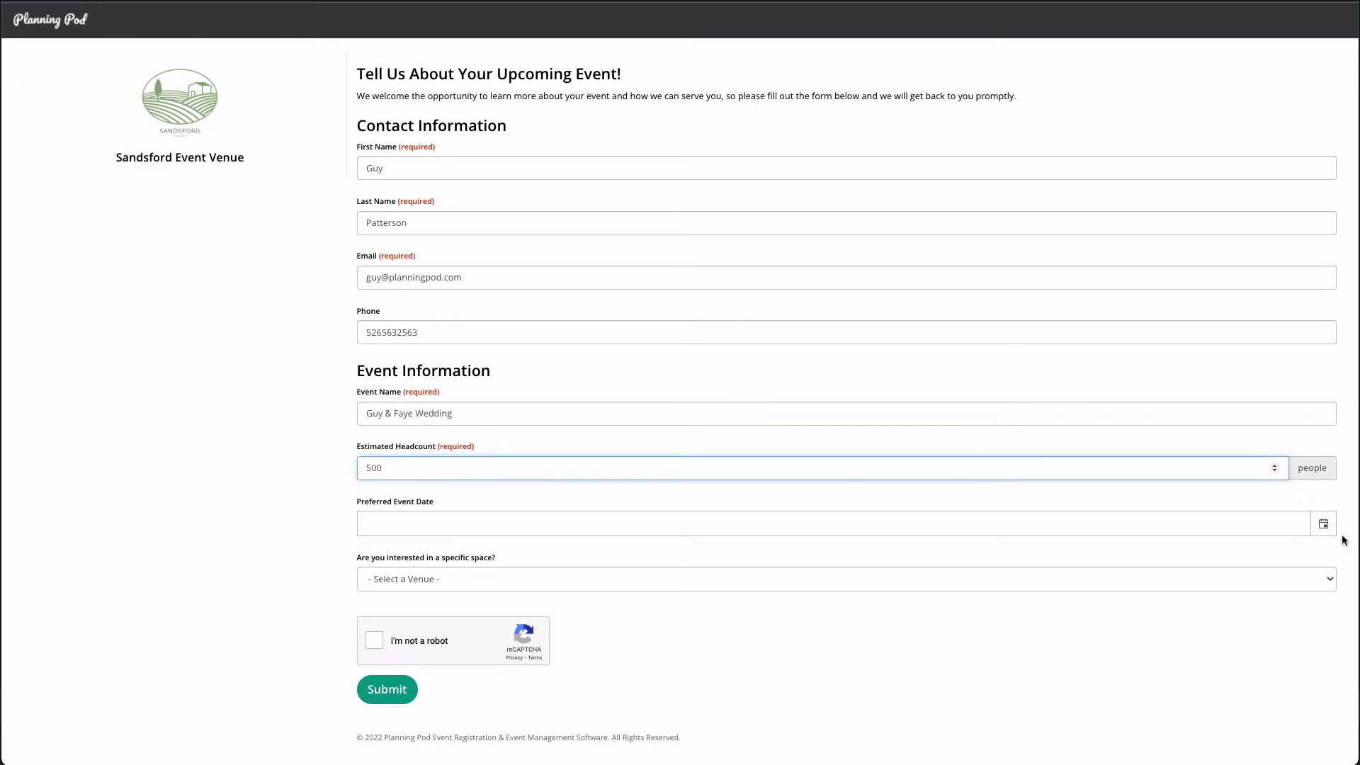
# Step: Pick 09/24/2022 and ABC Hotel and Gardens - Outdoor Garden, pass reCAPTCHA and submit
pyautogui.click(1324, 525)
pyautogui.click(574, 237)
pyautogui.click(575, 239)
pyautogui.click(574, 238)
pyautogui.click(574, 238)
pyautogui.click(574, 238)
pyautogui.click(575, 239)
pyautogui.click(574, 238)
pyautogui.click(570, 402)
pyautogui.click(979, 583)
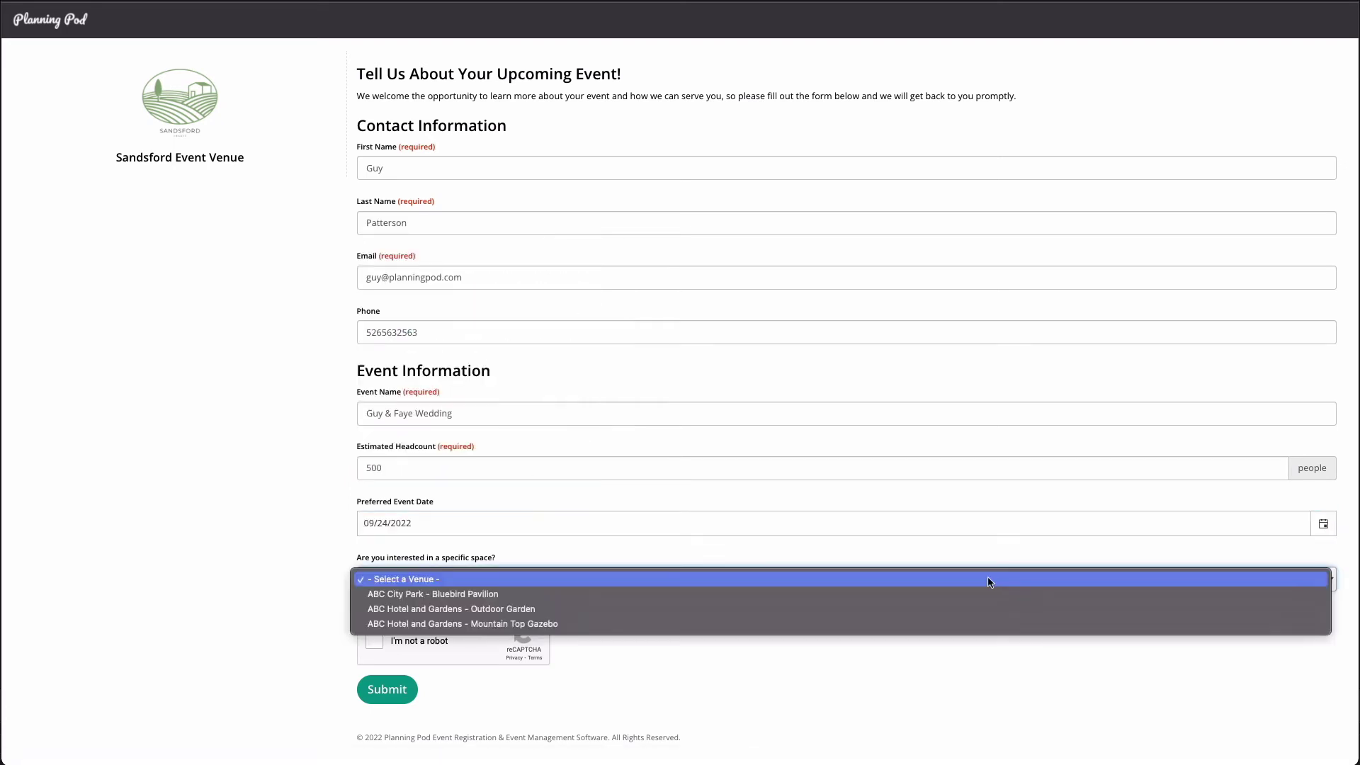
pyautogui.click(938, 611)
pyautogui.click(374, 641)
pyautogui.click(397, 691)
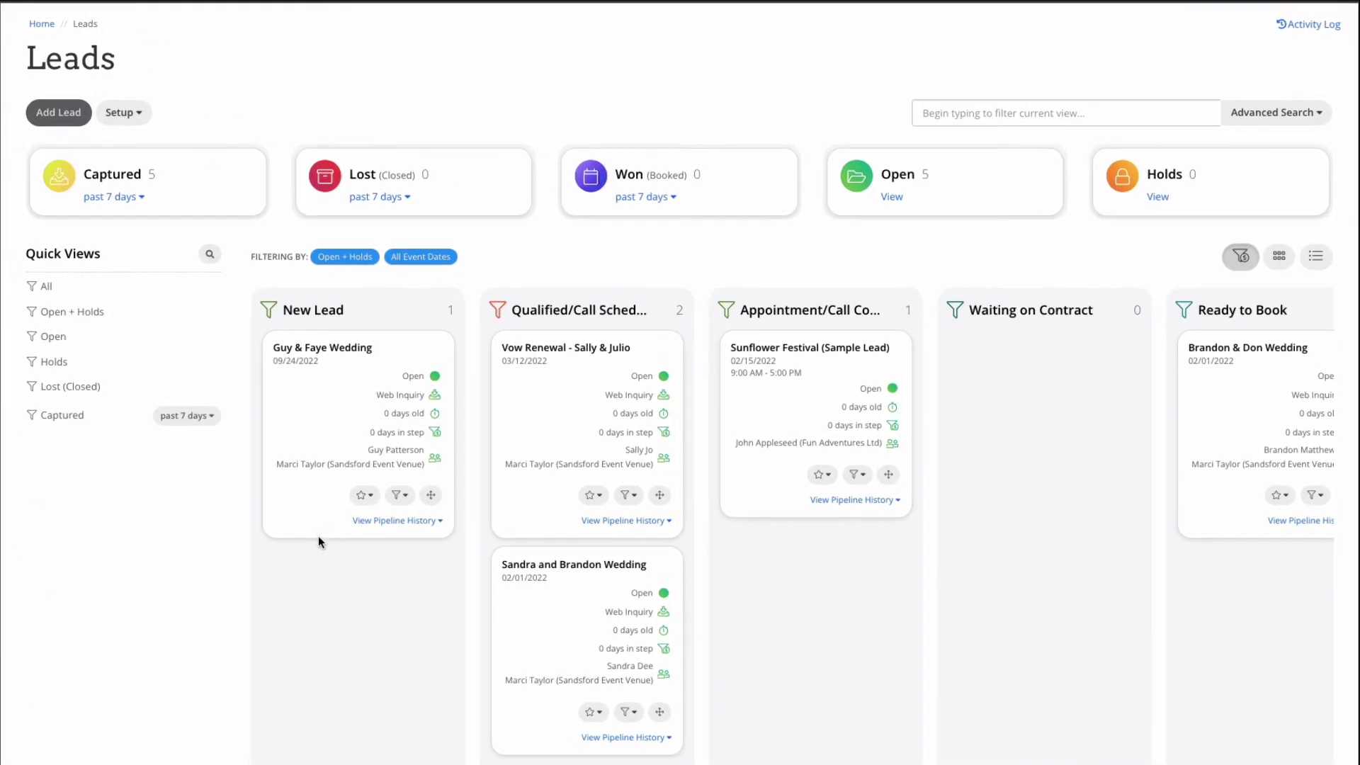
# Step: Open the Sep. 24, 2022 wedding lead's dashboard, reveal hidden tools, and cancel adding an alternate event date
pyautogui.click(343, 348)
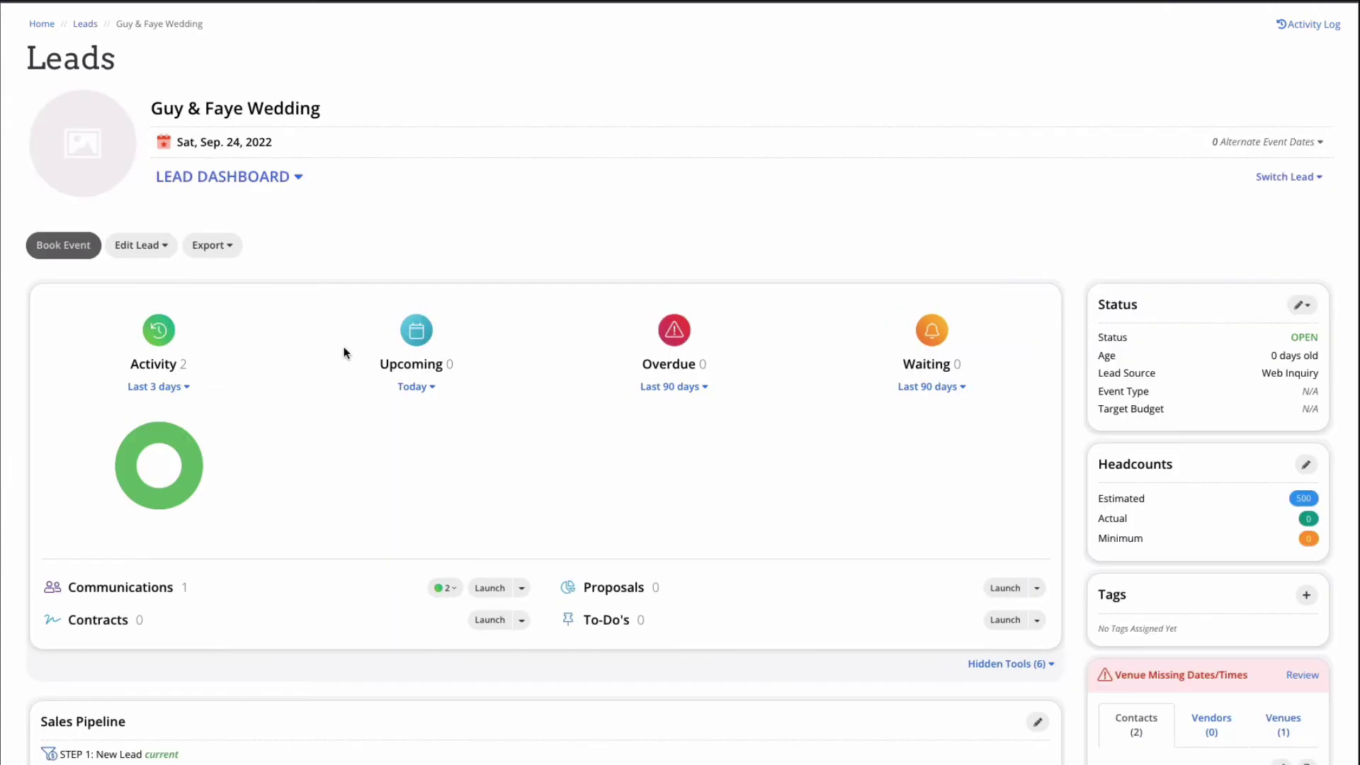
pyautogui.scroll(-1, 712, 524)
pyautogui.click(1036, 584)
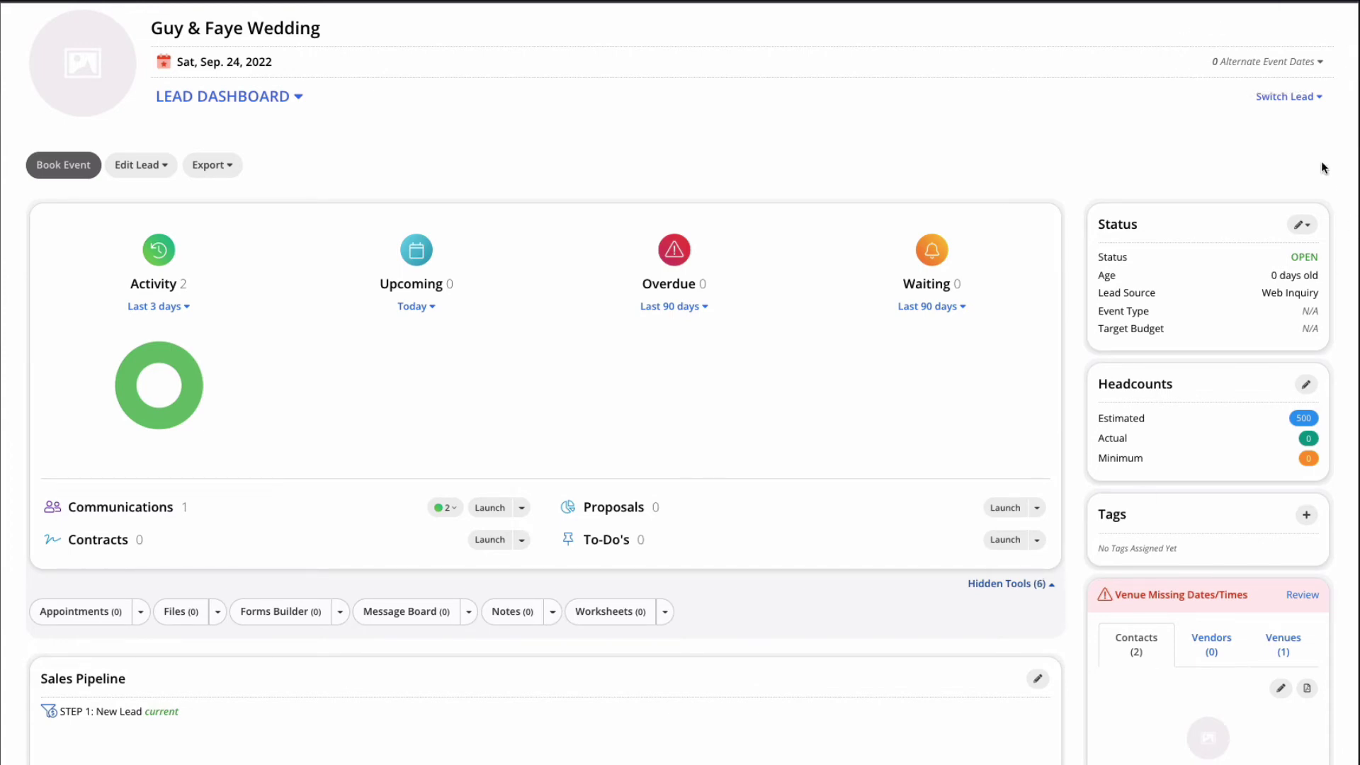
pyautogui.click(1266, 62)
pyautogui.click(1286, 83)
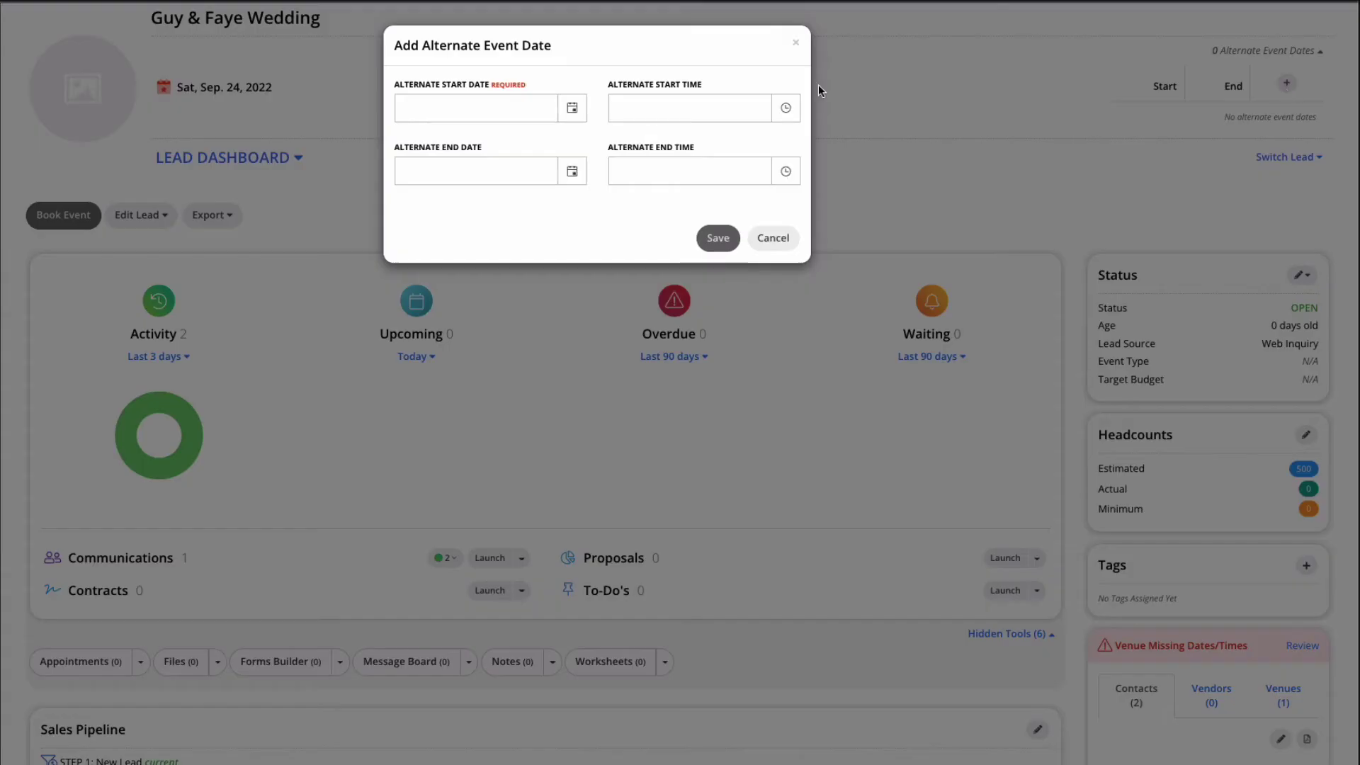
pyautogui.click(773, 241)
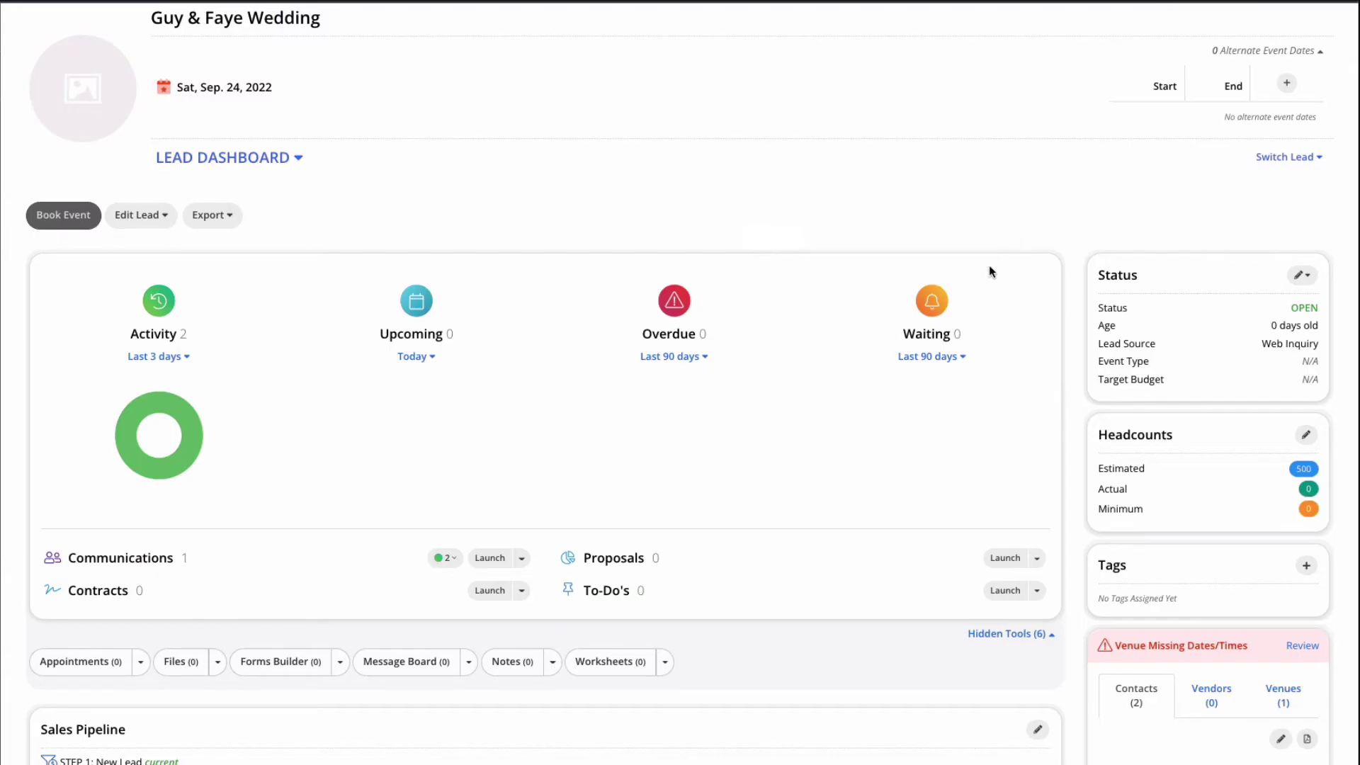
# Step: Show the venues linked to the lead
pyautogui.scroll(-3, 1248, 425)
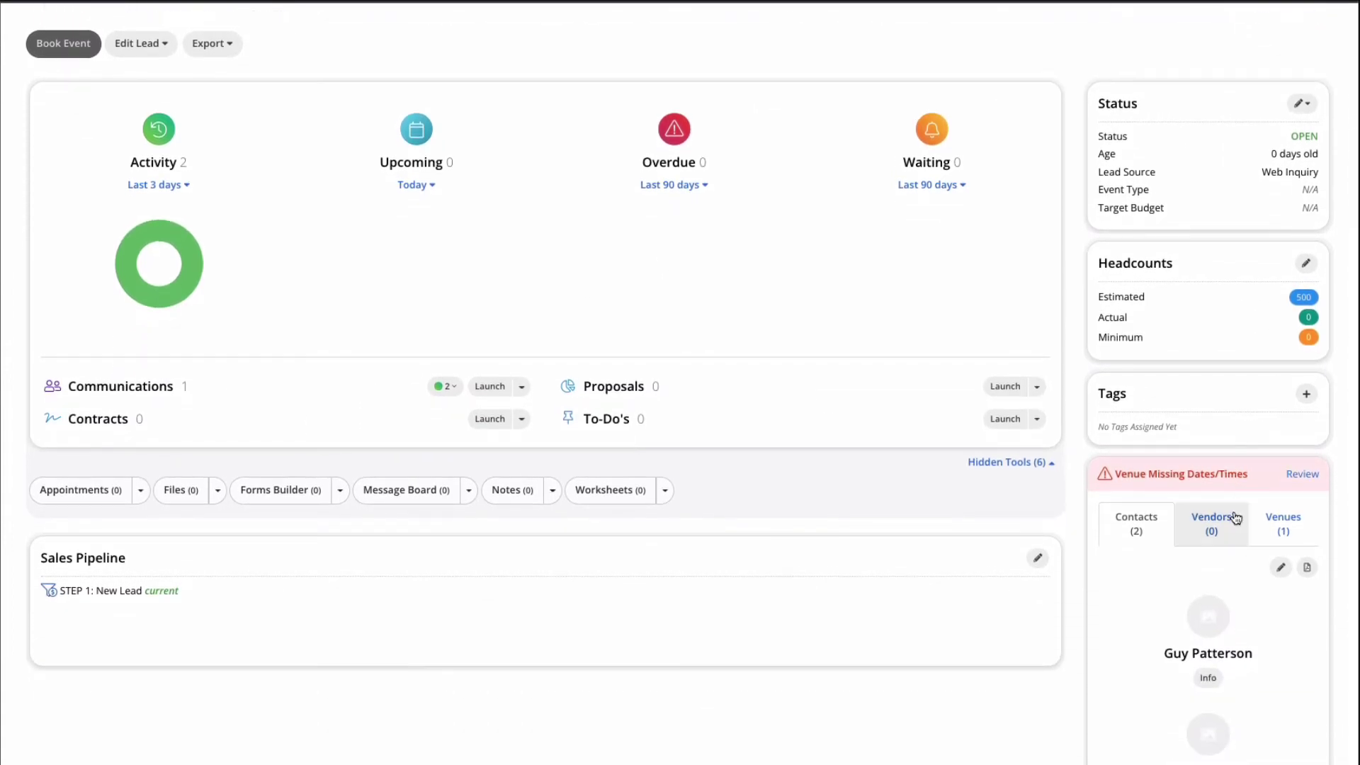
pyautogui.click(1283, 530)
pyautogui.scroll(3, 1051, 198)
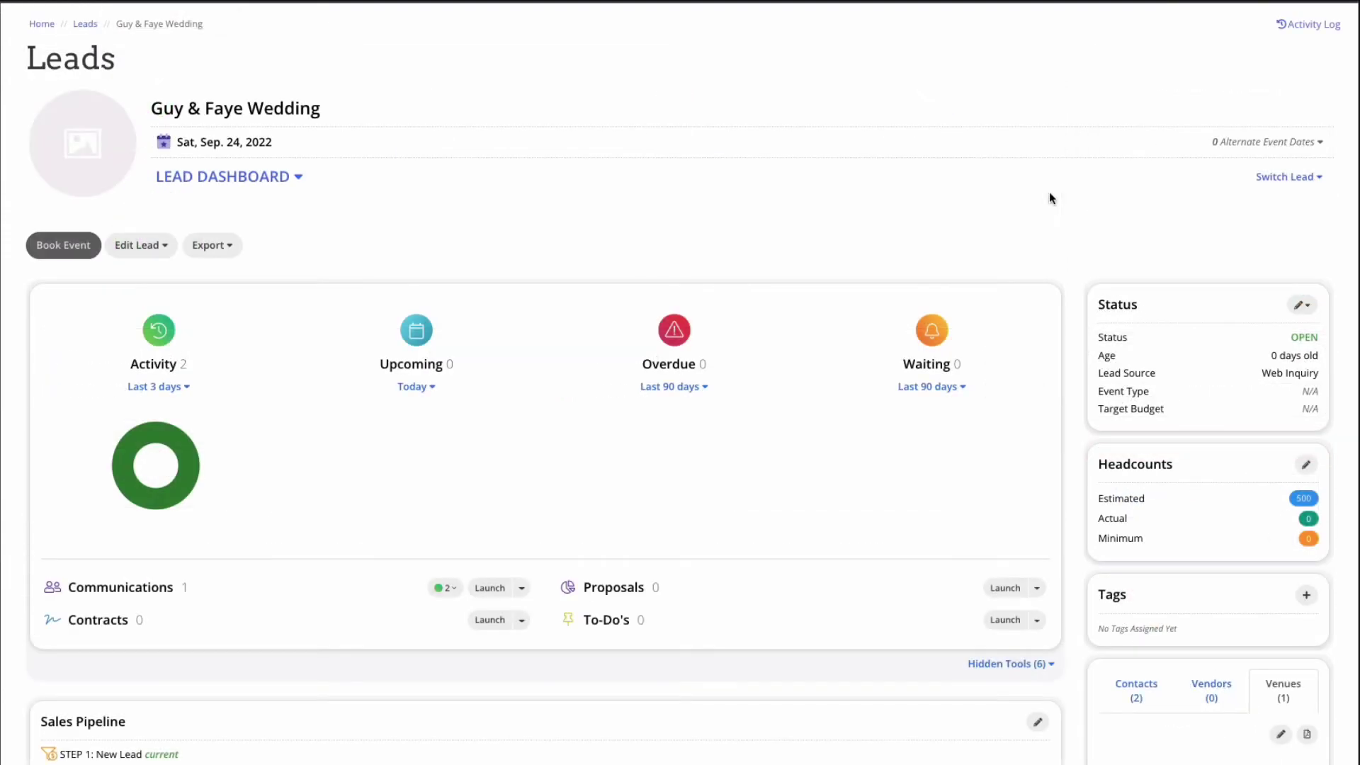
# Step: Create a new proposal for the lead from the Event Proposal & Contract template
pyautogui.click(658, 587)
pyautogui.click(179, 247)
pyautogui.click(192, 306)
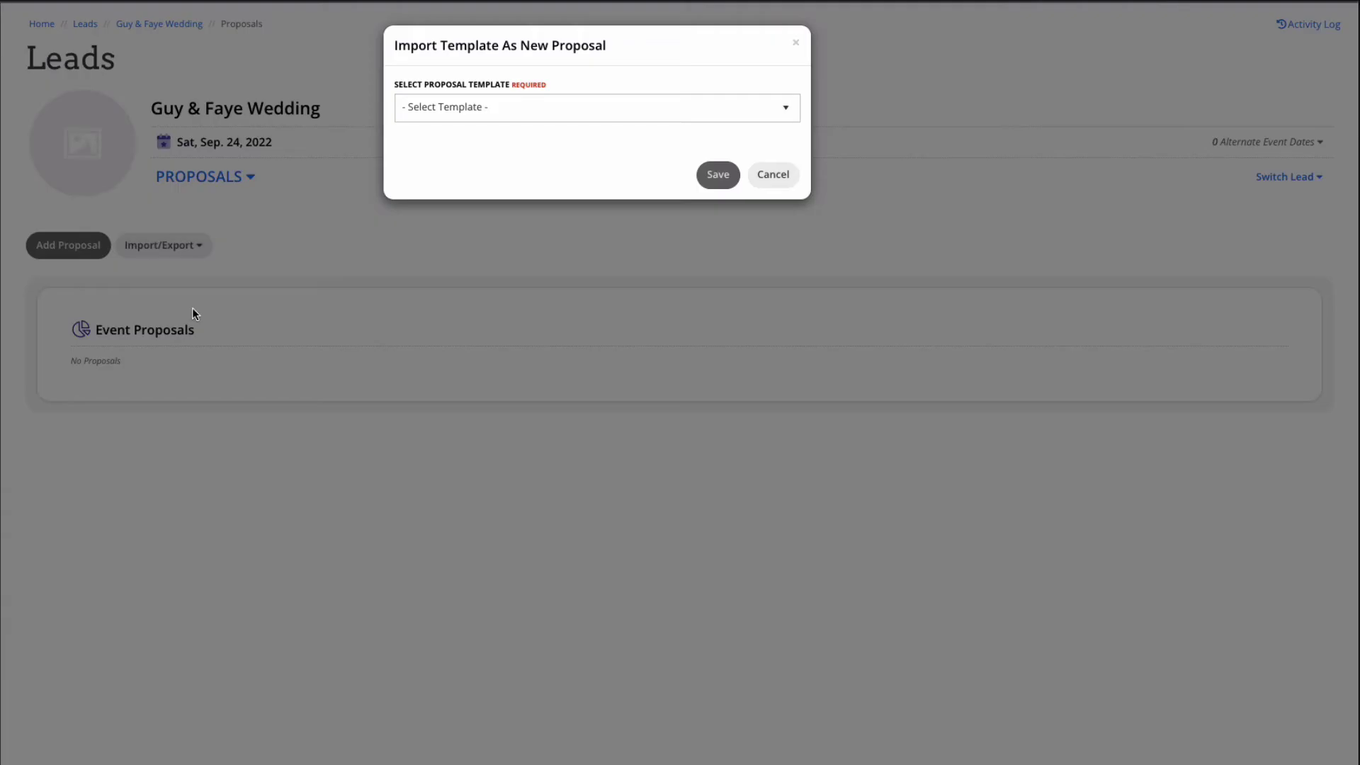
pyautogui.click(541, 110)
pyautogui.click(496, 177)
pyautogui.click(717, 175)
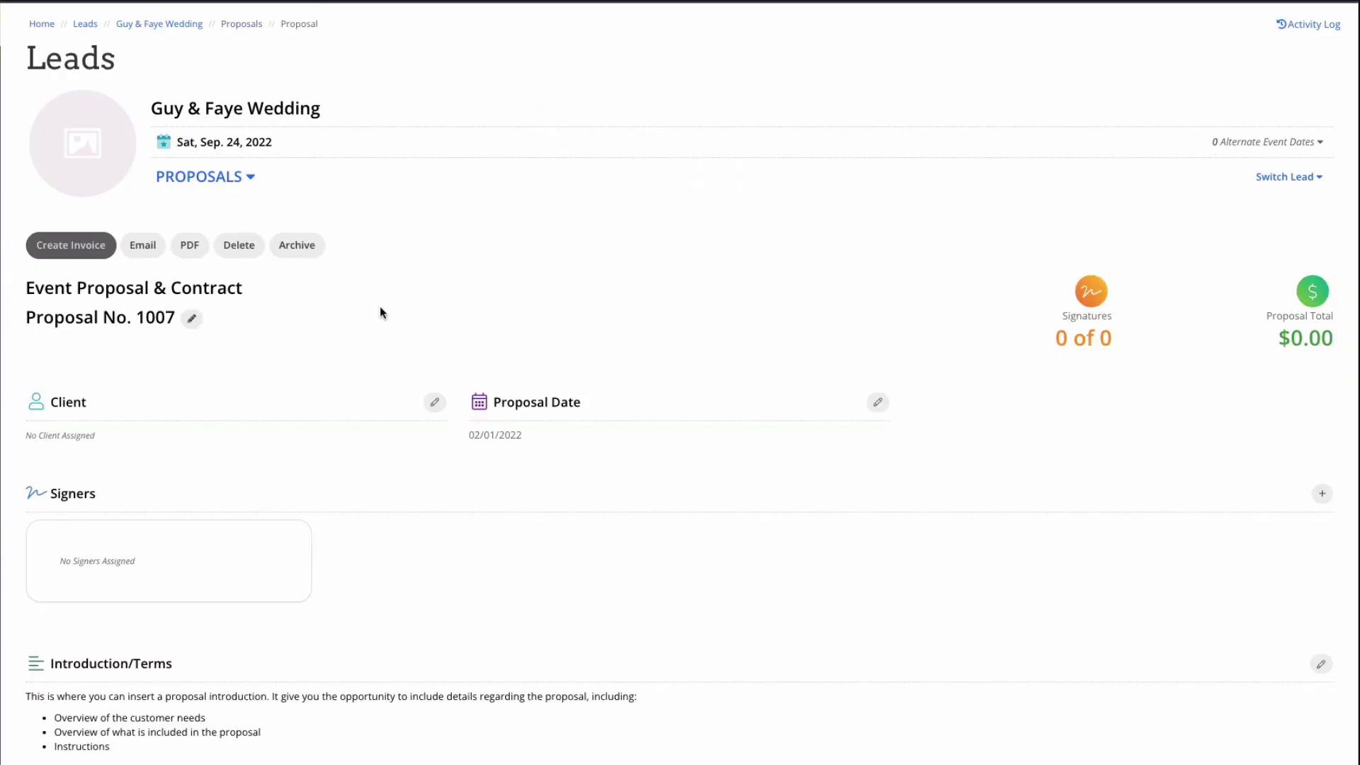
# Step: Set the proposal client's street address and add the client as a signer
pyautogui.click(435, 402)
pyautogui.click(484, 200)
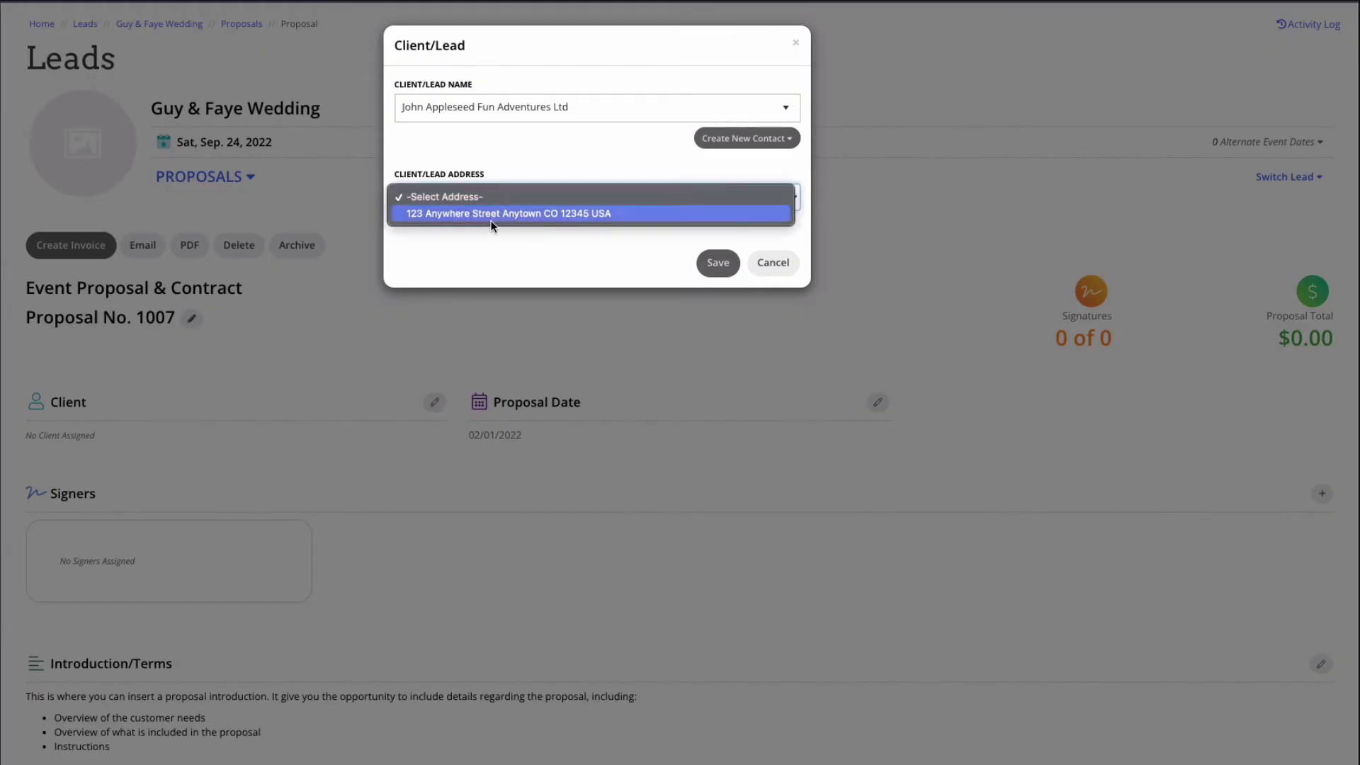
pyautogui.click(493, 213)
pyautogui.click(718, 262)
pyautogui.scroll(-2, 771, 489)
pyautogui.click(1322, 402)
pyautogui.write('guy')
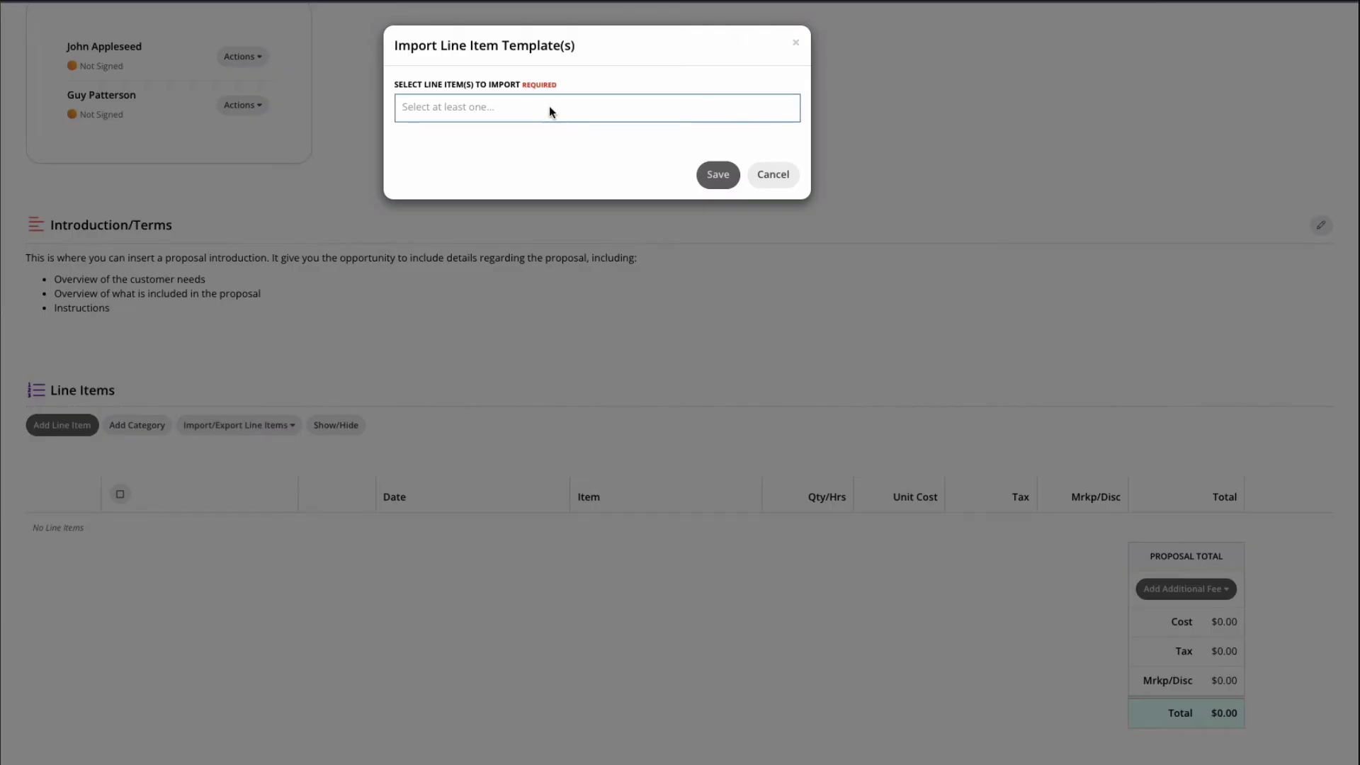
# Step: Import the Grand Ballroom Rental, Outdoor Reception Tent and Valet Parking line items
pyautogui.click(549, 112)
pyautogui.click(537, 138)
pyautogui.click(609, 206)
pyautogui.click(643, 137)
pyautogui.click(564, 209)
pyautogui.click(717, 206)
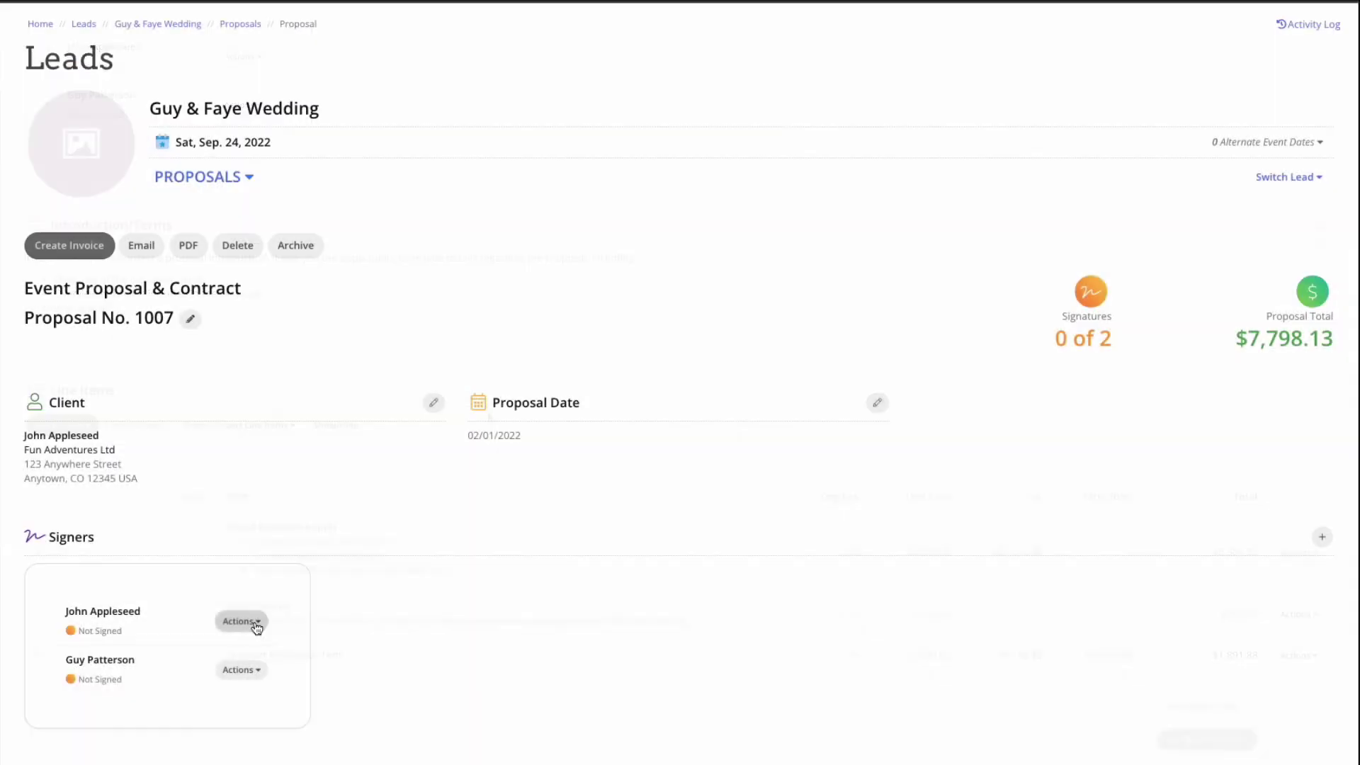
# Step: Email a signature request to the proposal's first signer
pyautogui.click(244, 621)
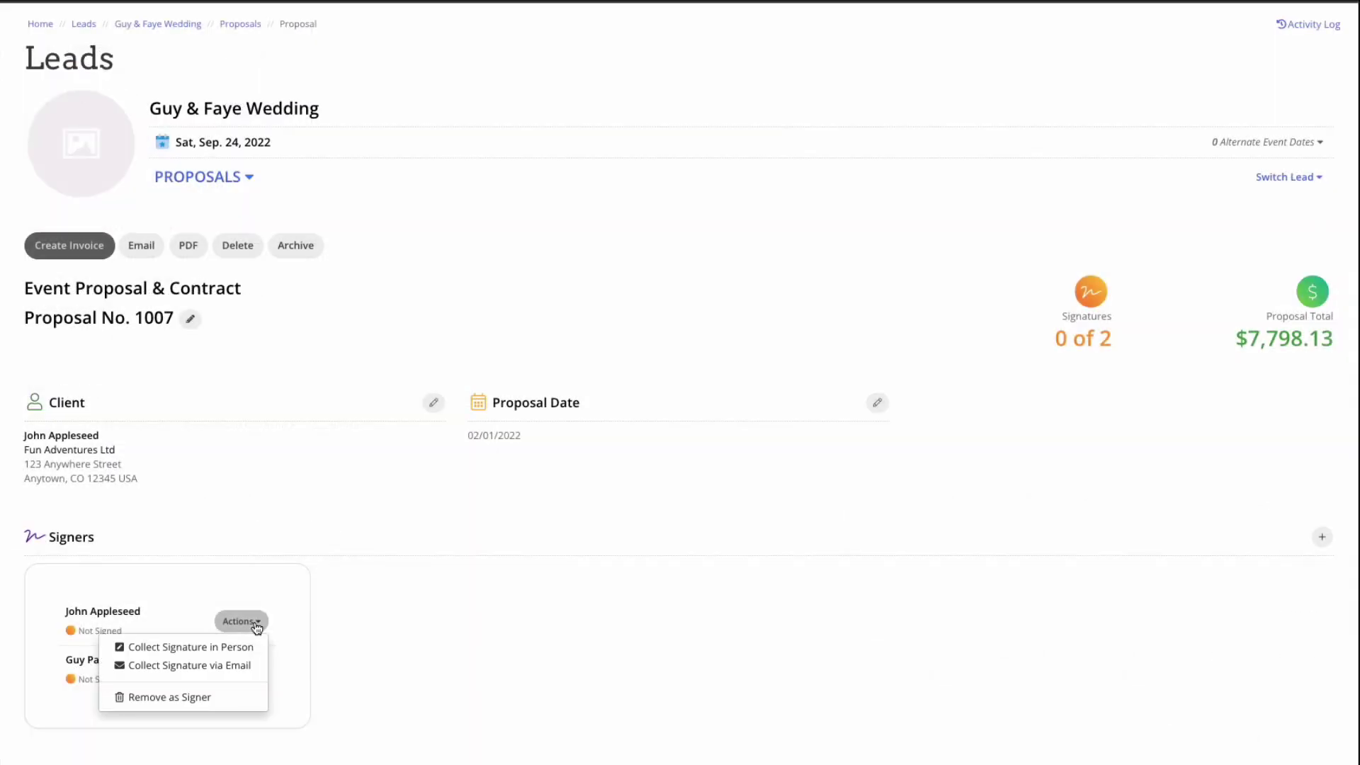
pyautogui.click(241, 671)
pyautogui.click(676, 206)
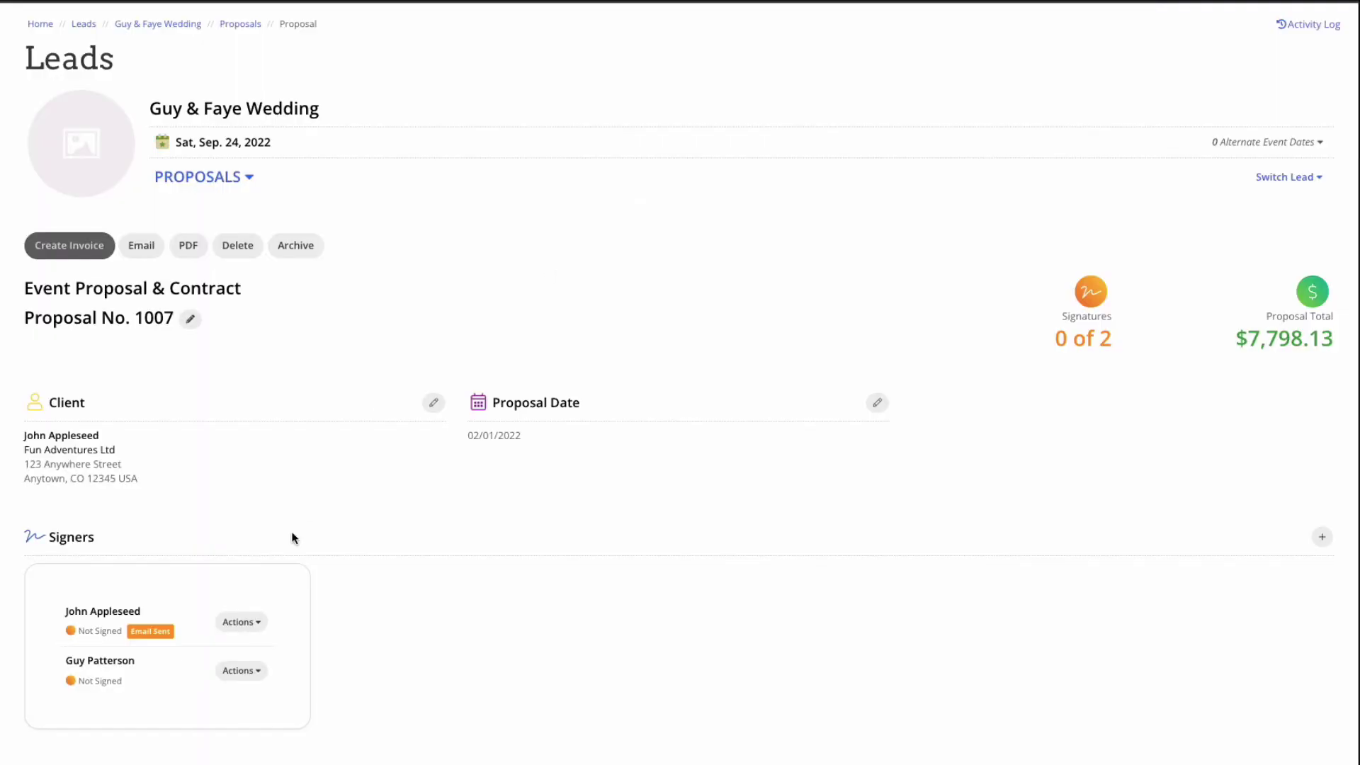
pyautogui.click(83, 252)
# Step: Create Invoice No. 1005 from the proposal with a due date of 10/01/2022
pyautogui.click(775, 190)
pyautogui.click(737, 77)
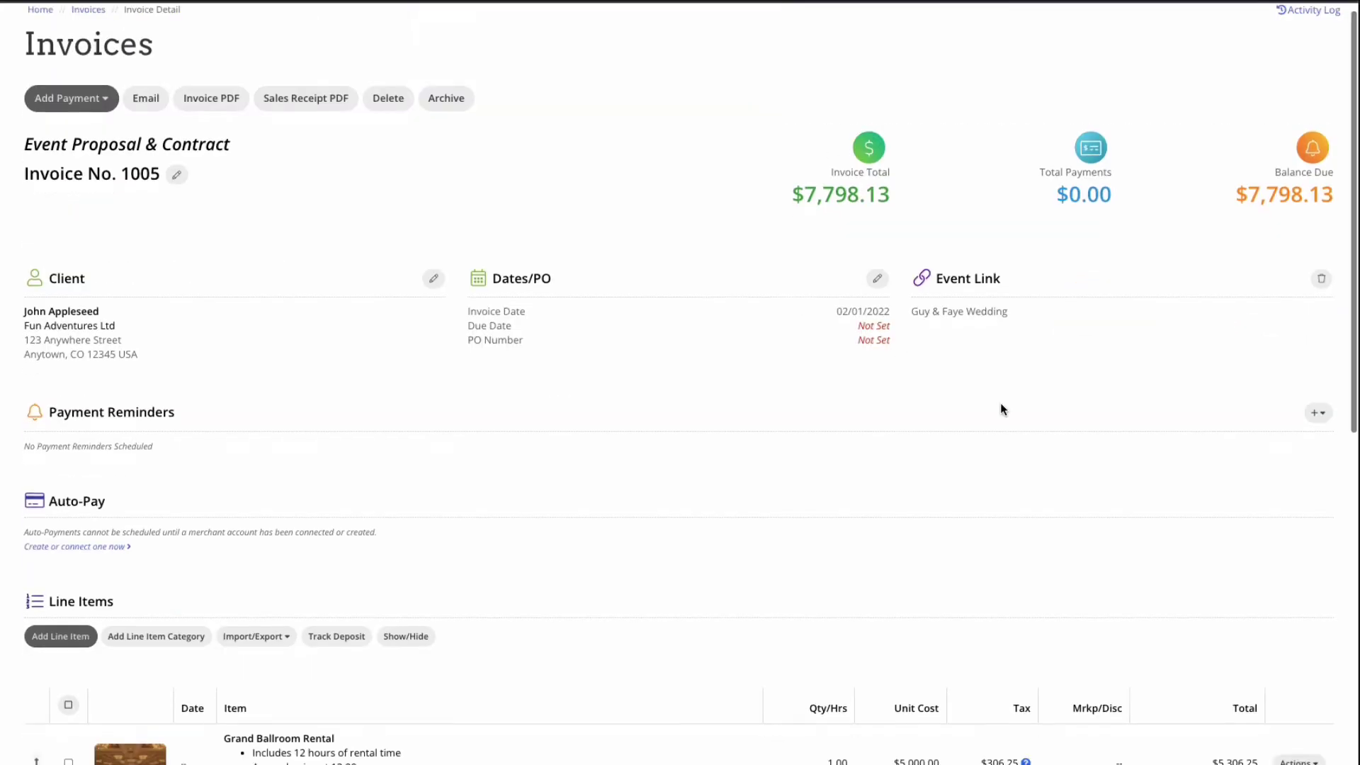
pyautogui.click(877, 266)
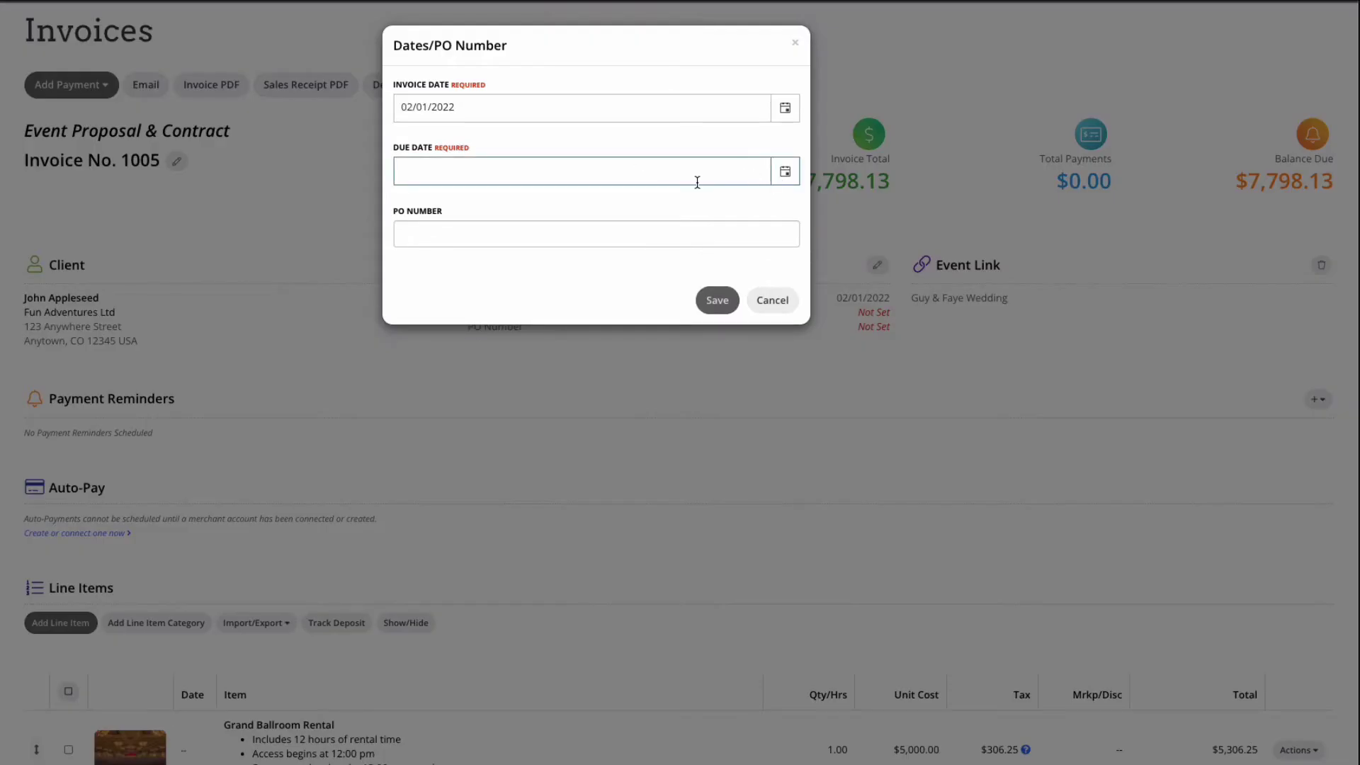
pyautogui.write('10/01/2022')
pyautogui.click(717, 300)
# Step: Attach the three-reminder Standard Event Payment Schedule to the invoice
pyautogui.click(1320, 403)
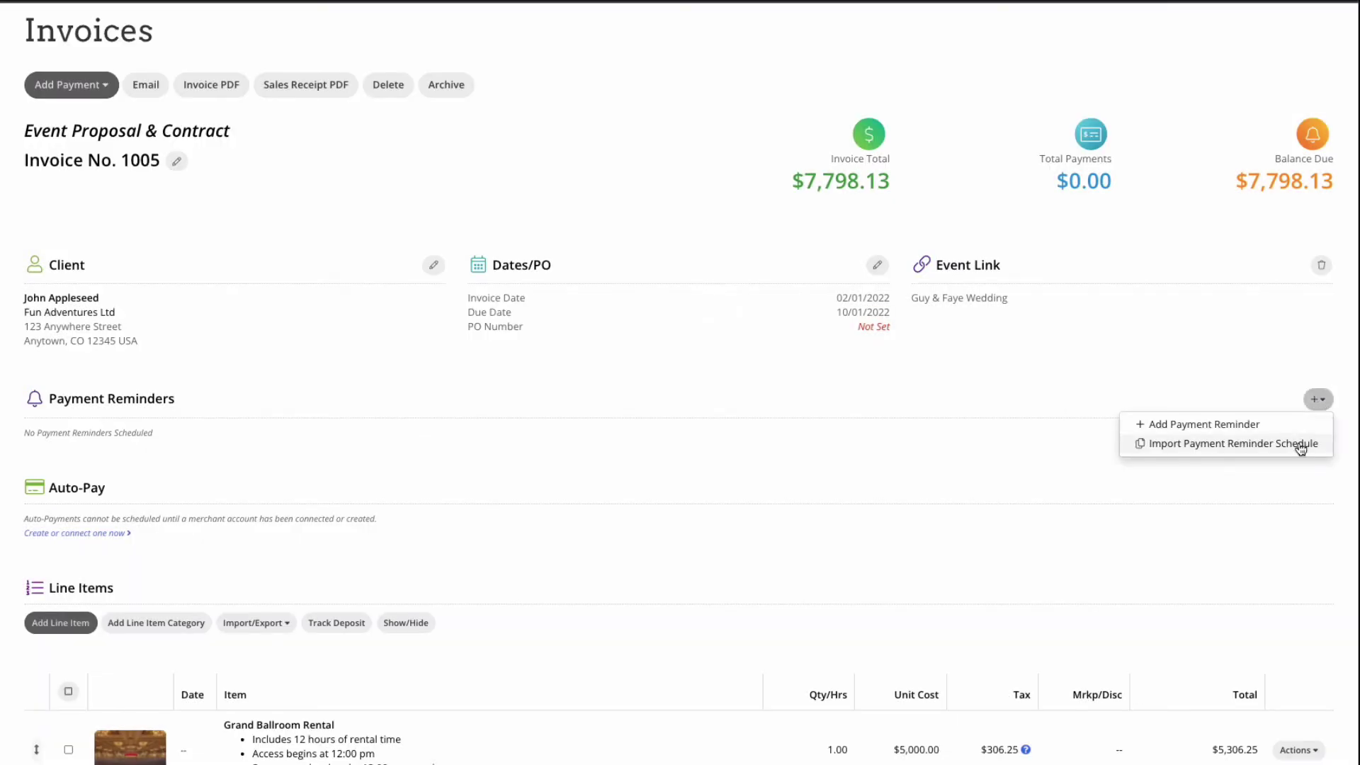
pyautogui.click(1299, 444)
pyautogui.click(711, 106)
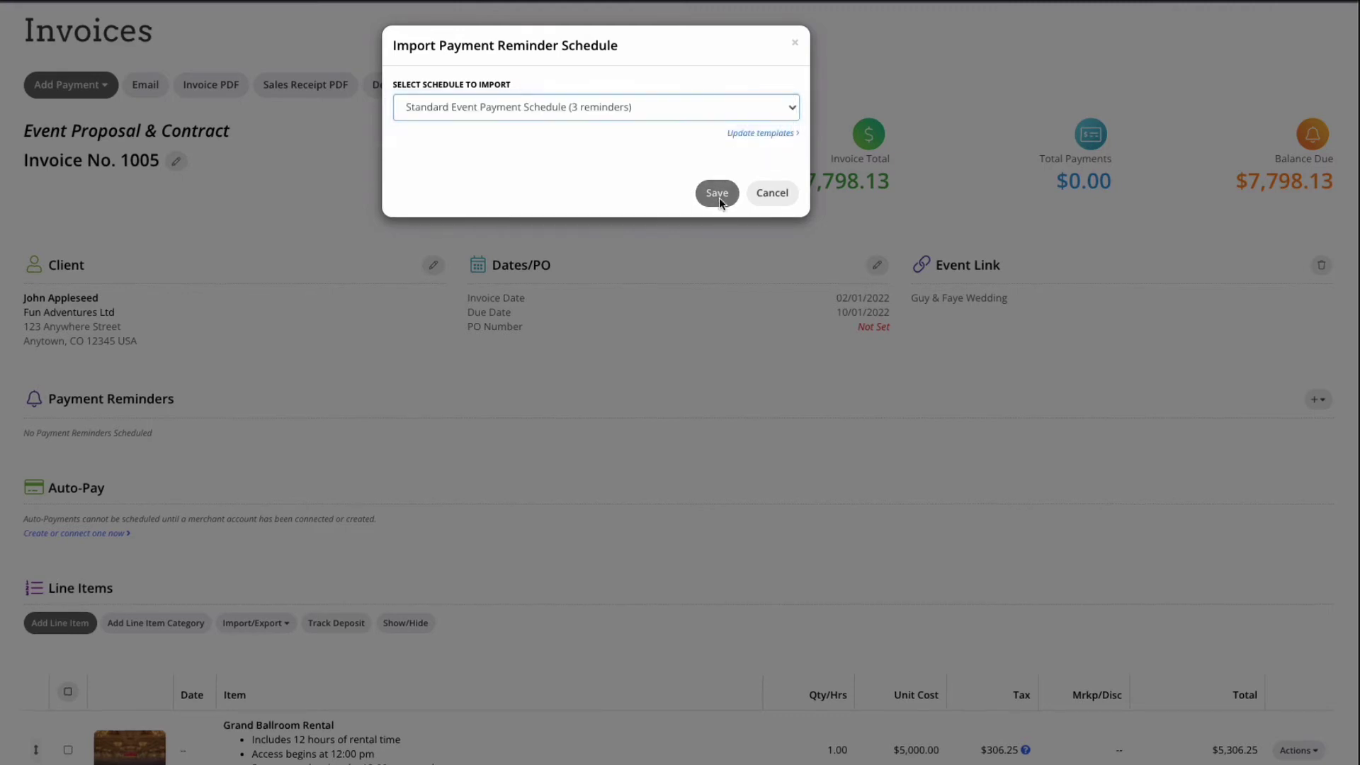
pyautogui.click(704, 124)
pyautogui.click(717, 192)
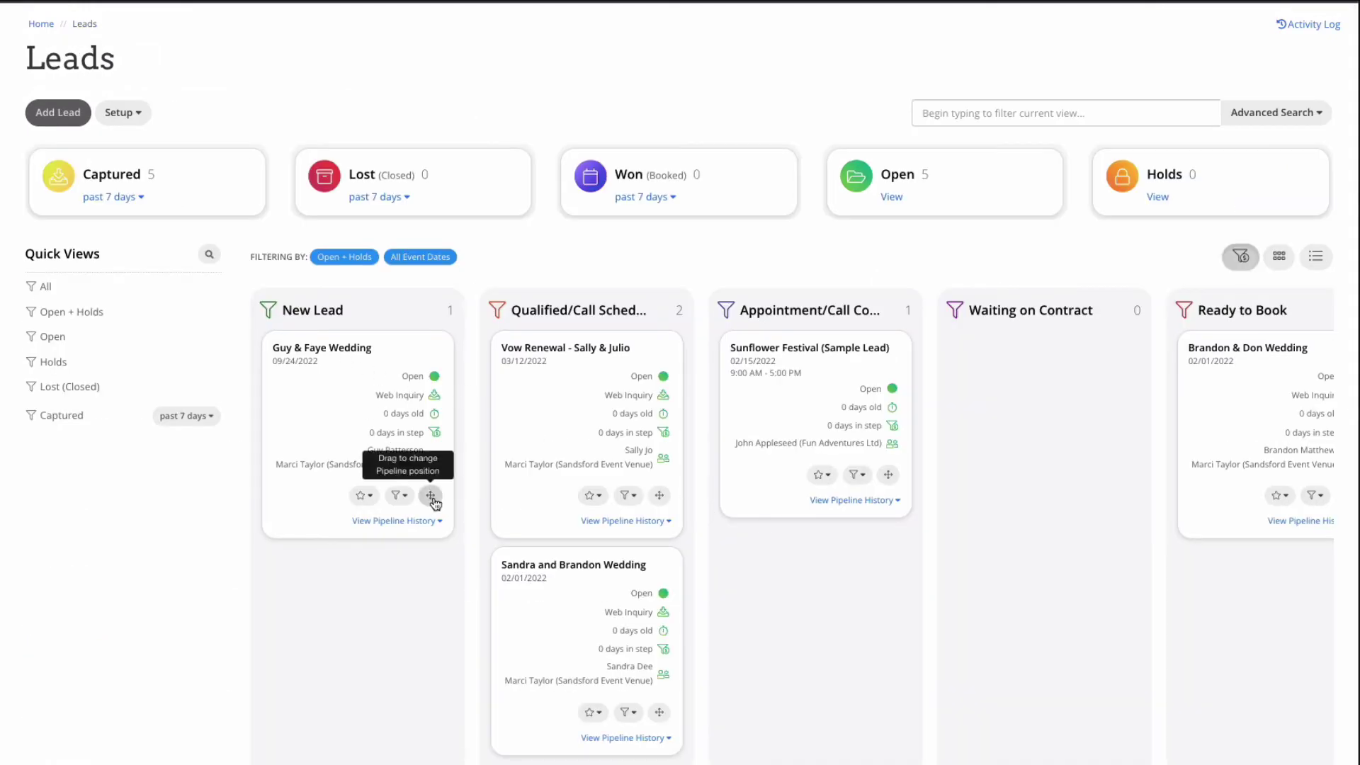
# Step: Move the Guy & Faye Wedding lead to Waiting on Contract and open its dashboard
pyautogui.moveTo(431, 495); pyautogui.dragTo(1109, 552)
pyautogui.hscroll(4, 1090, 642)
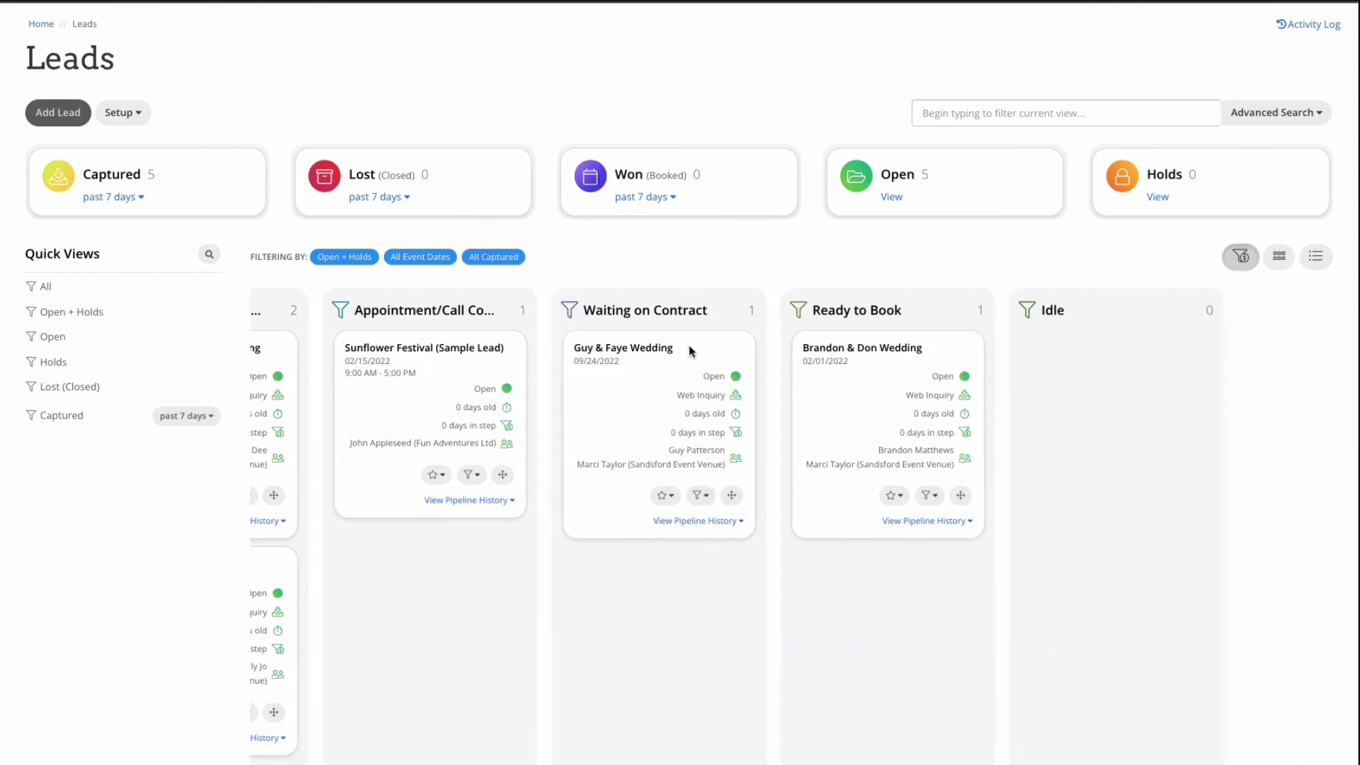
pyautogui.click(647, 356)
pyautogui.scroll(-2, 645, 352)
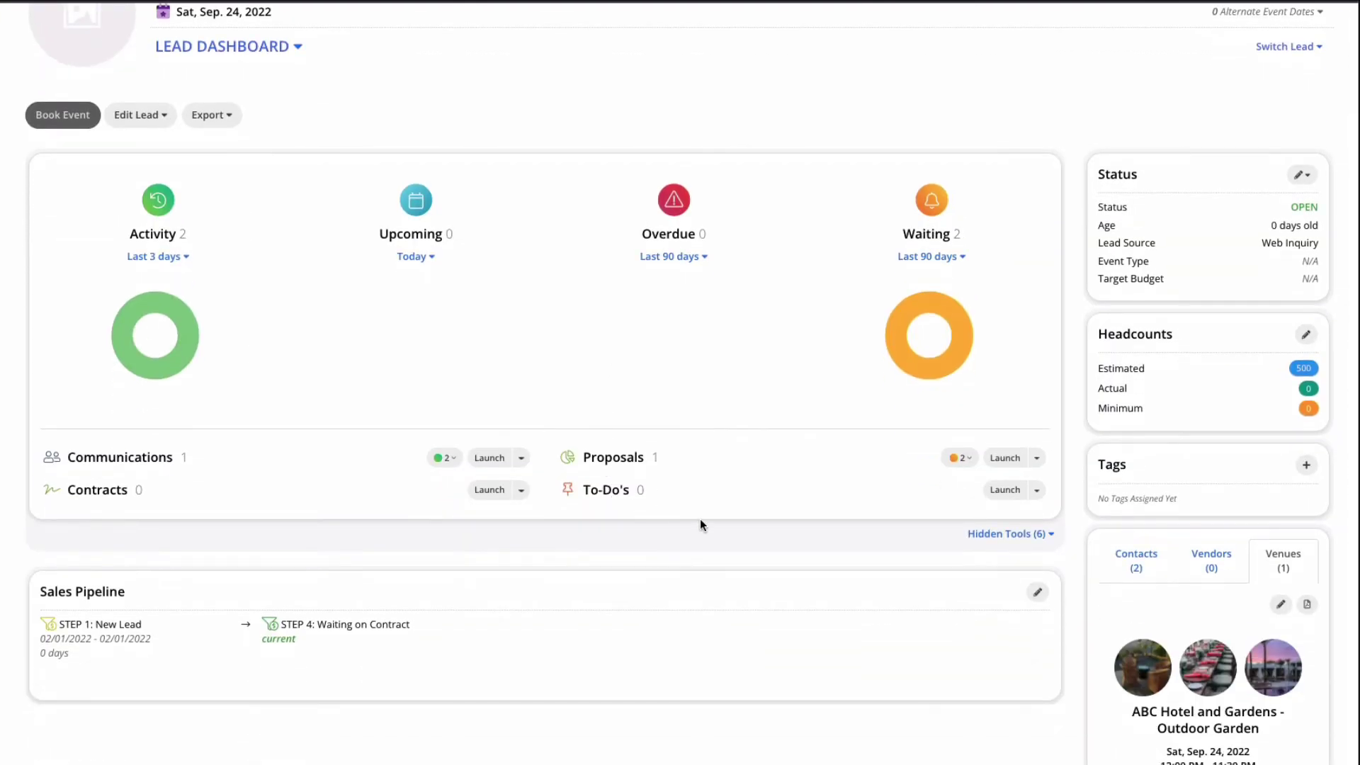
# Step: Book the lead as a Wedding event that collects RSVPs
pyautogui.click(61, 124)
pyautogui.click(384, 227)
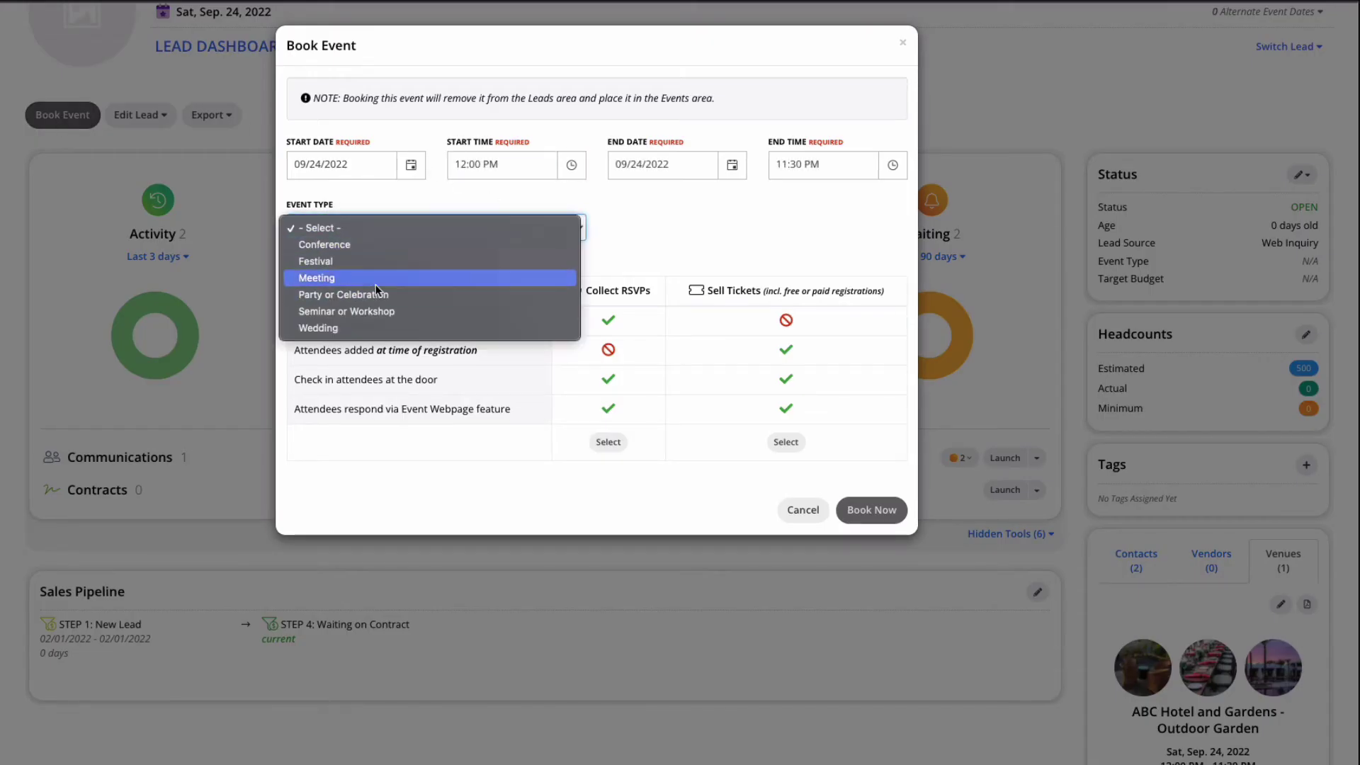
pyautogui.click(440, 333)
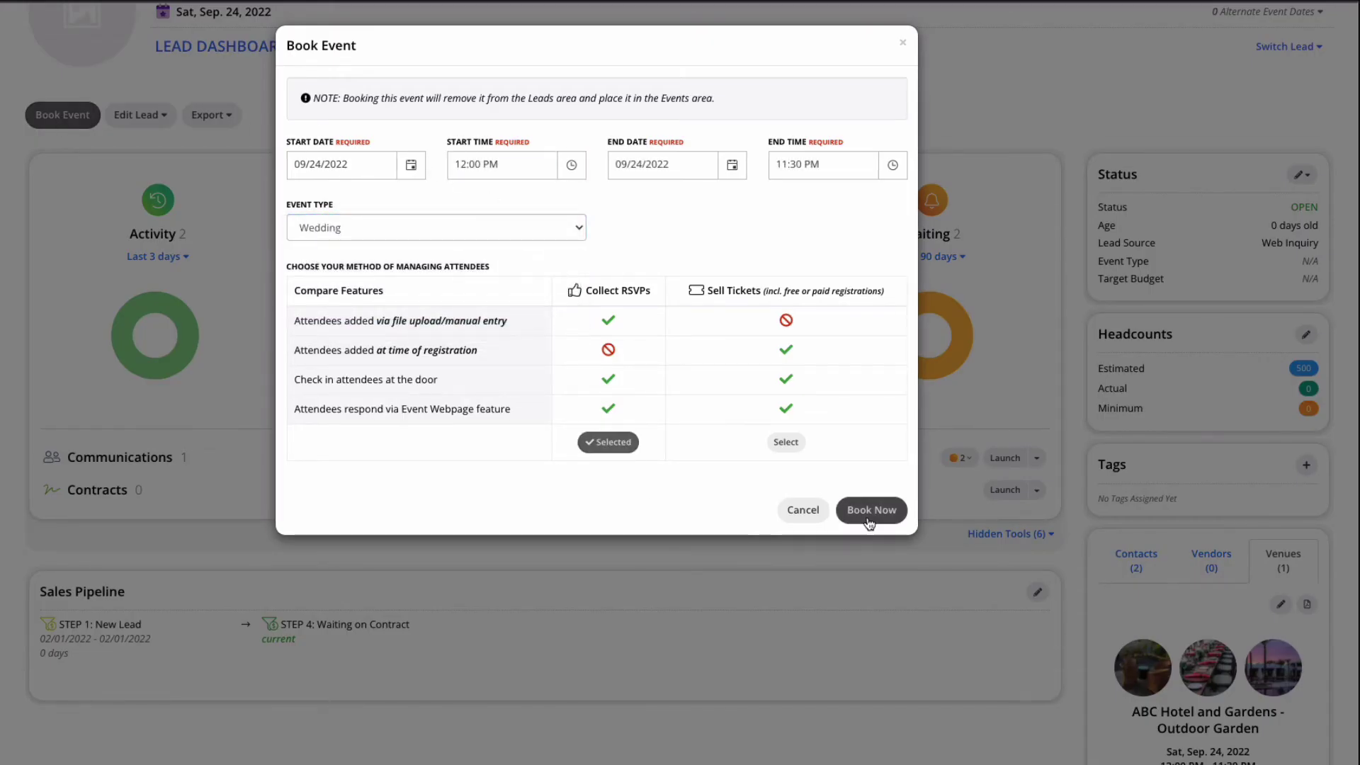
pyautogui.click(608, 442)
pyautogui.click(867, 511)
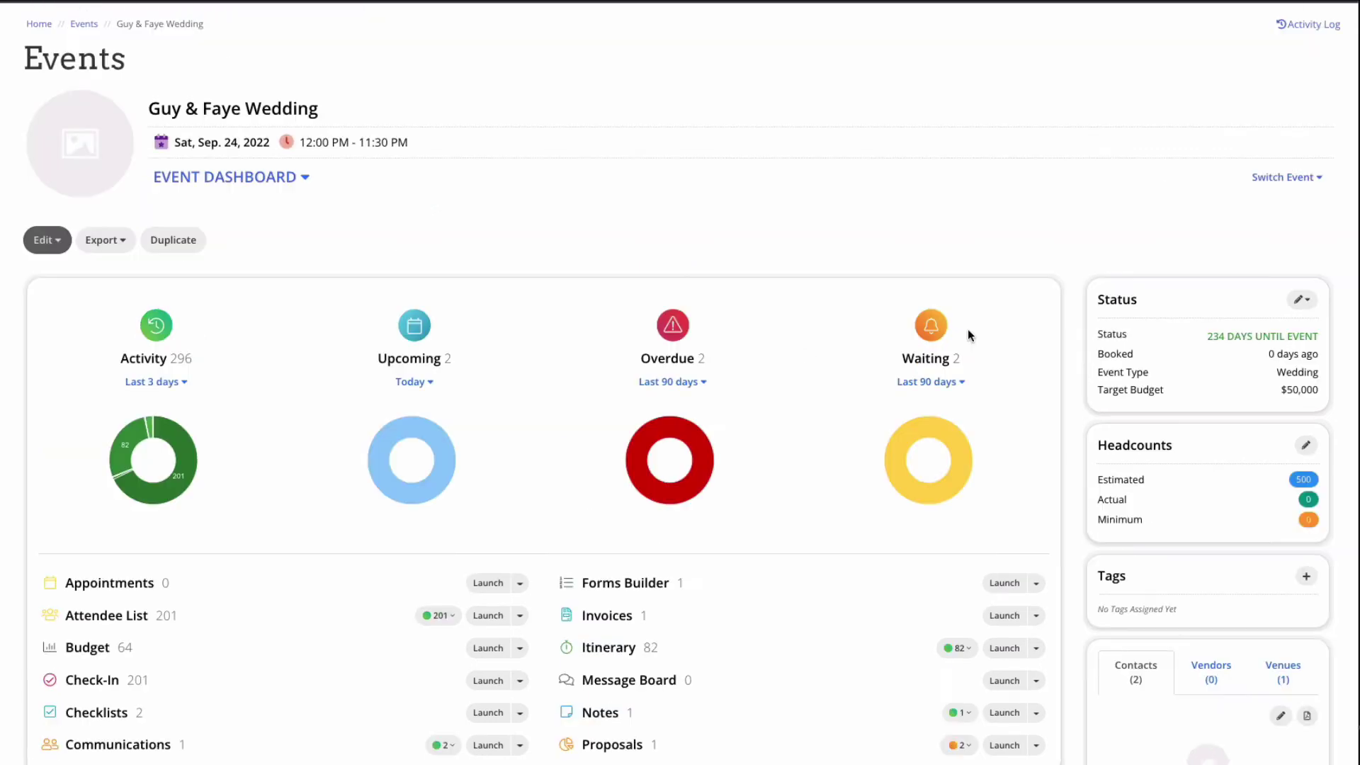
# Step: Add an all-day Tour appointment on 02/03/2022 with the event's contact invited
pyautogui.scroll(-2, 1043, 439)
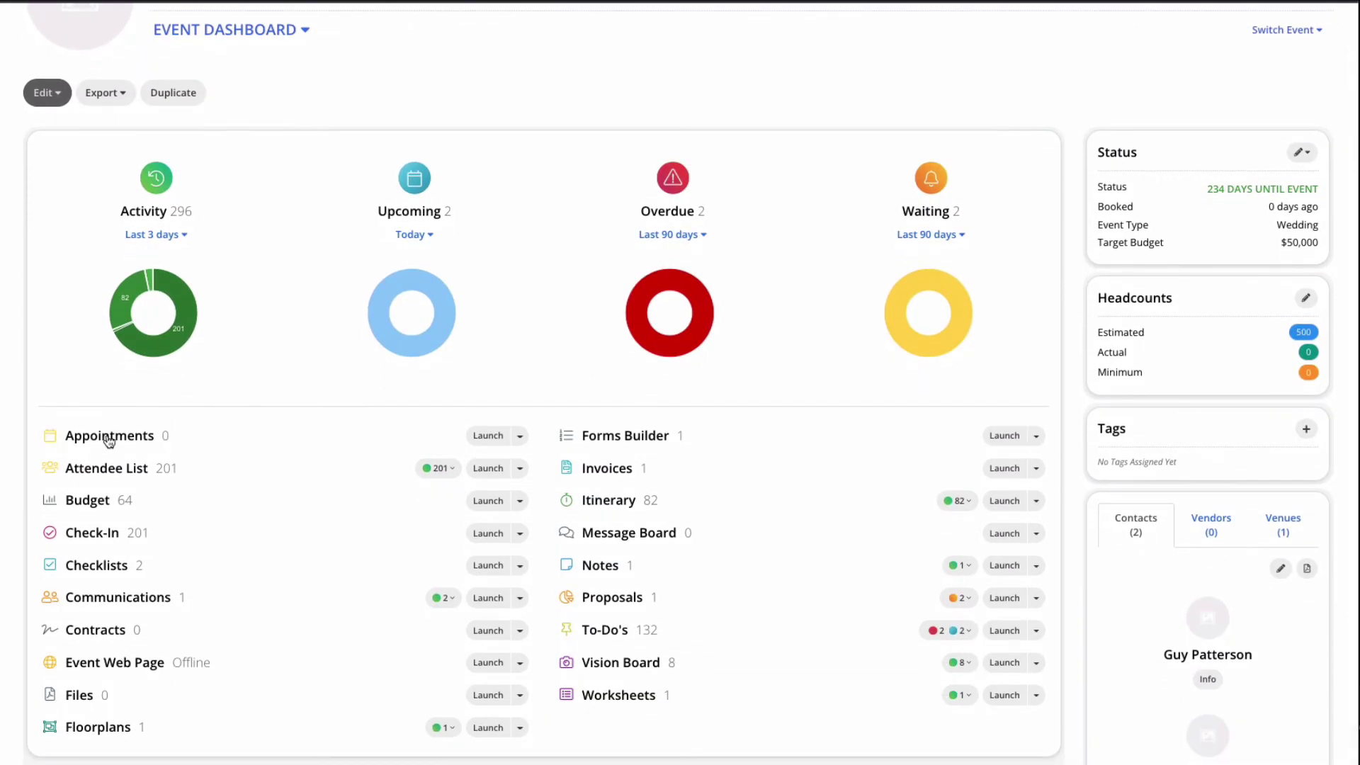
pyautogui.click(106, 436)
pyautogui.click(92, 253)
pyautogui.click(363, 152)
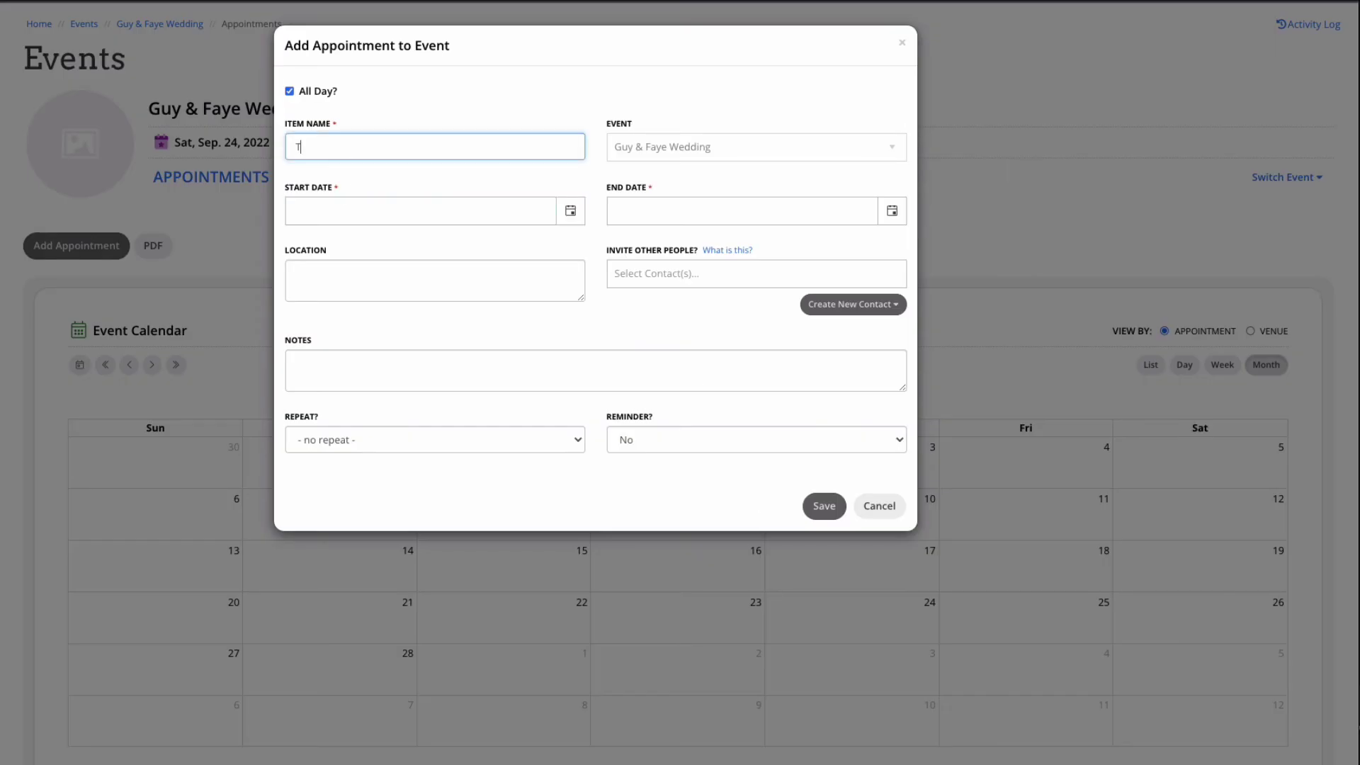
pyautogui.click(570, 212)
pyautogui.click(453, 312)
pyautogui.click(813, 287)
pyautogui.click(690, 418)
pyautogui.click(822, 505)
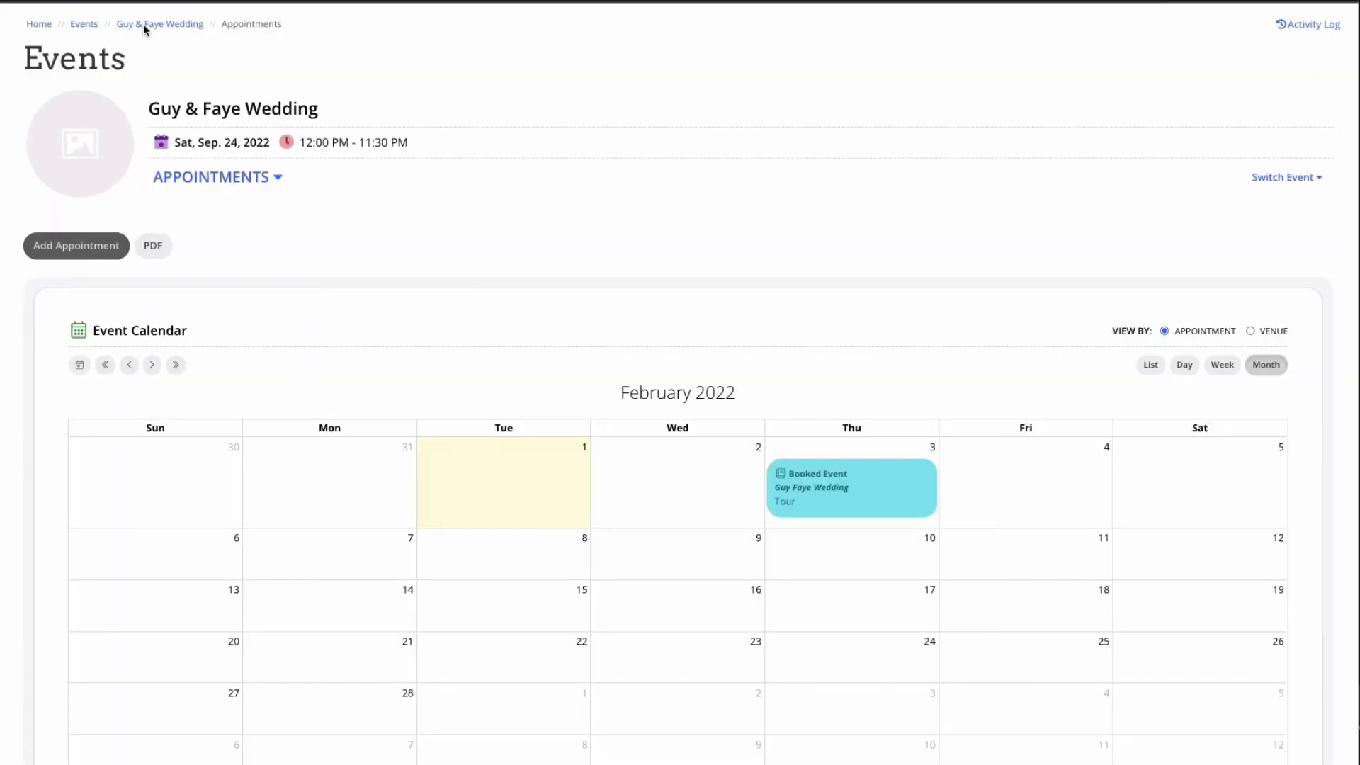
pyautogui.click(170, 27)
pyautogui.scroll(-2, 325, 507)
pyautogui.scroll(-1, 325, 507)
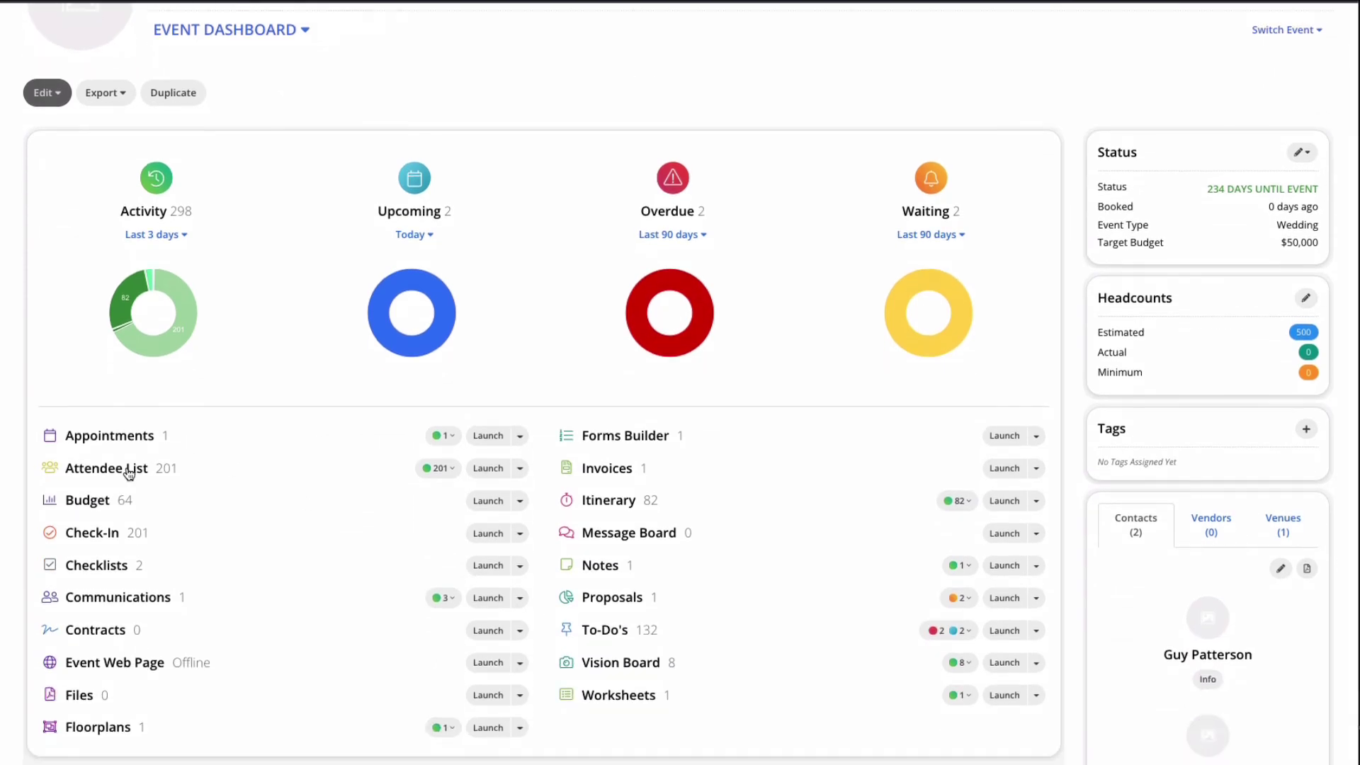
pyautogui.click(129, 473)
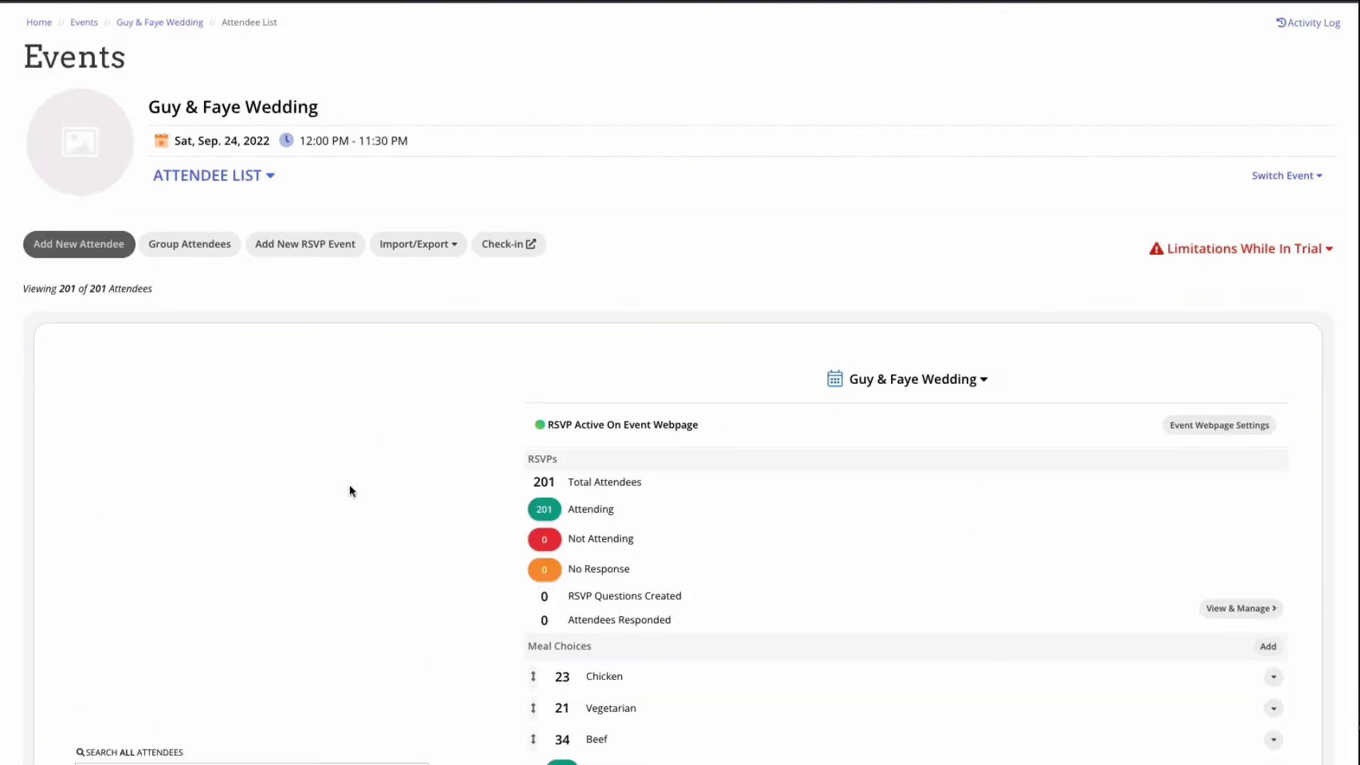
pyautogui.scroll(-3, 350, 485)
pyautogui.scroll(-5, 350, 484)
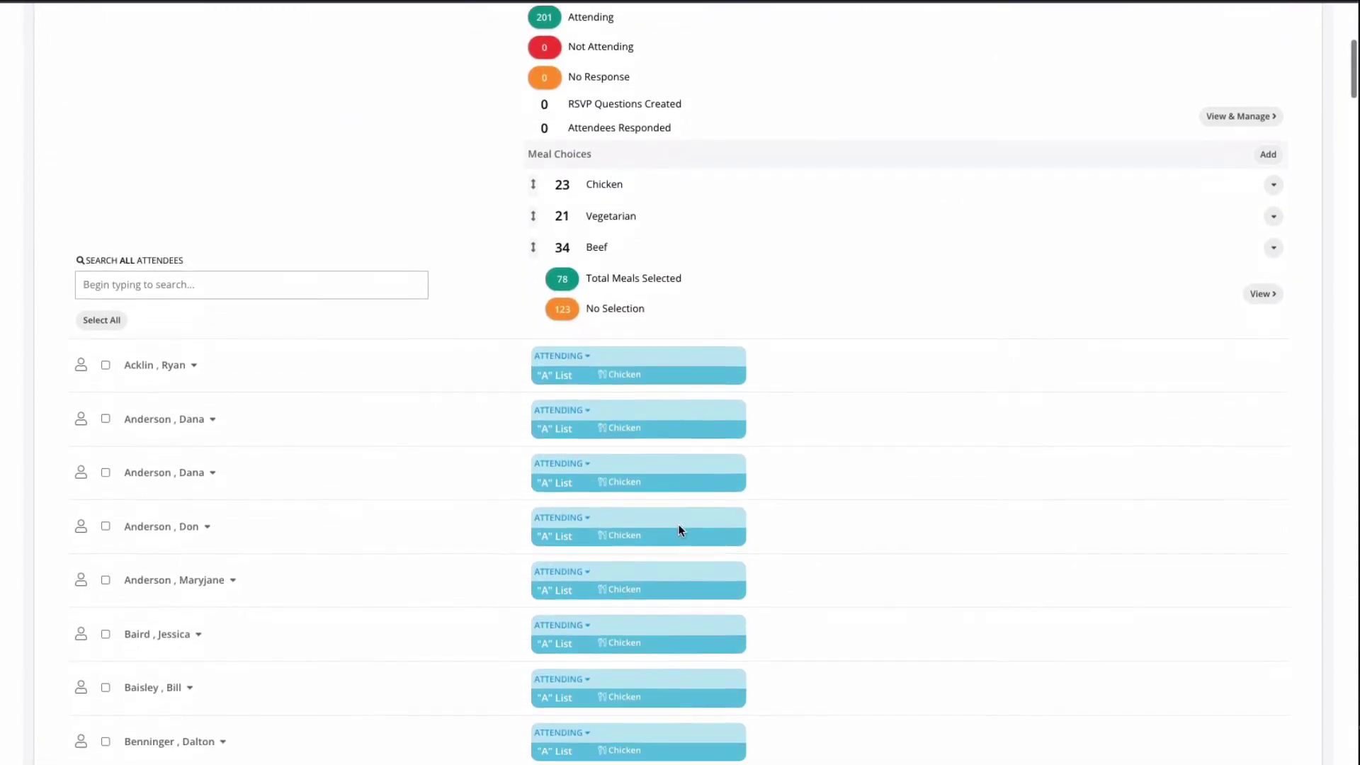
pyautogui.scroll(4, 680, 531)
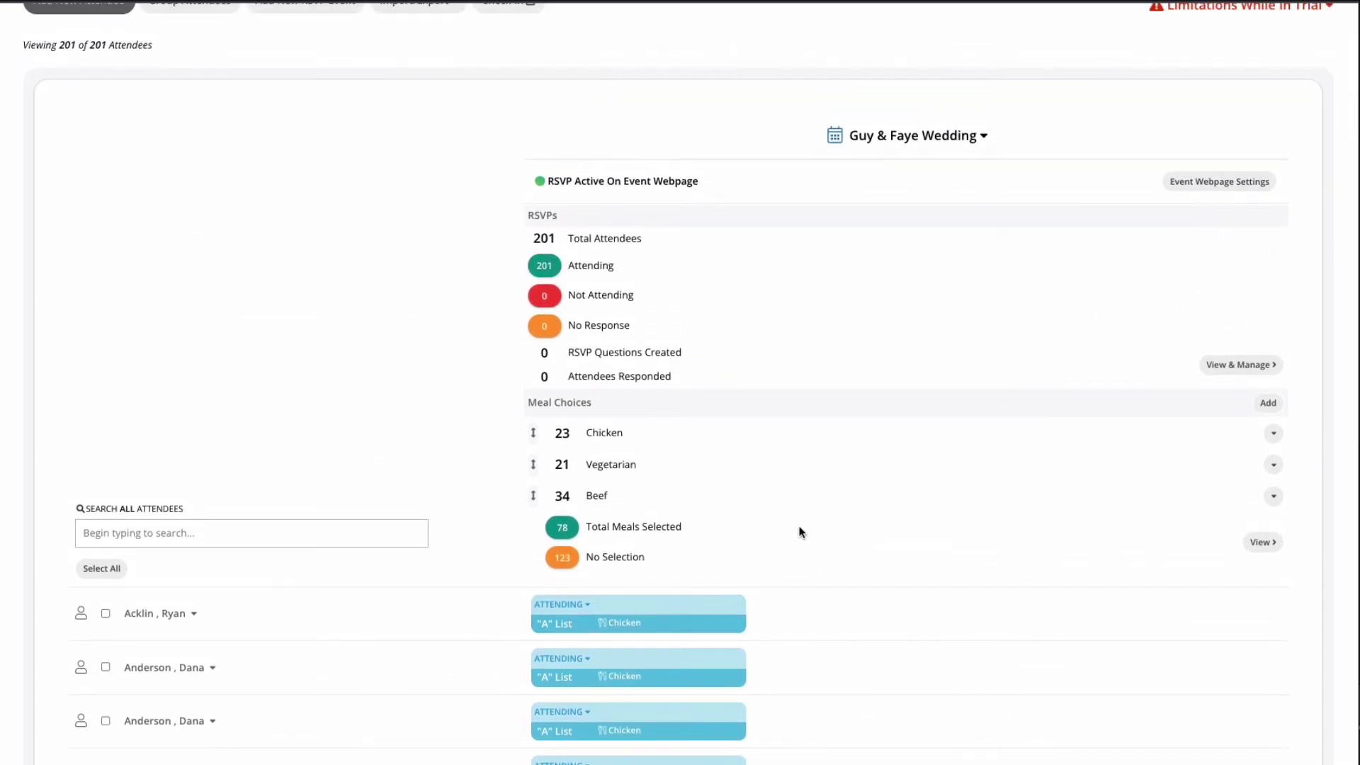
pyautogui.scroll(4, 152, 149)
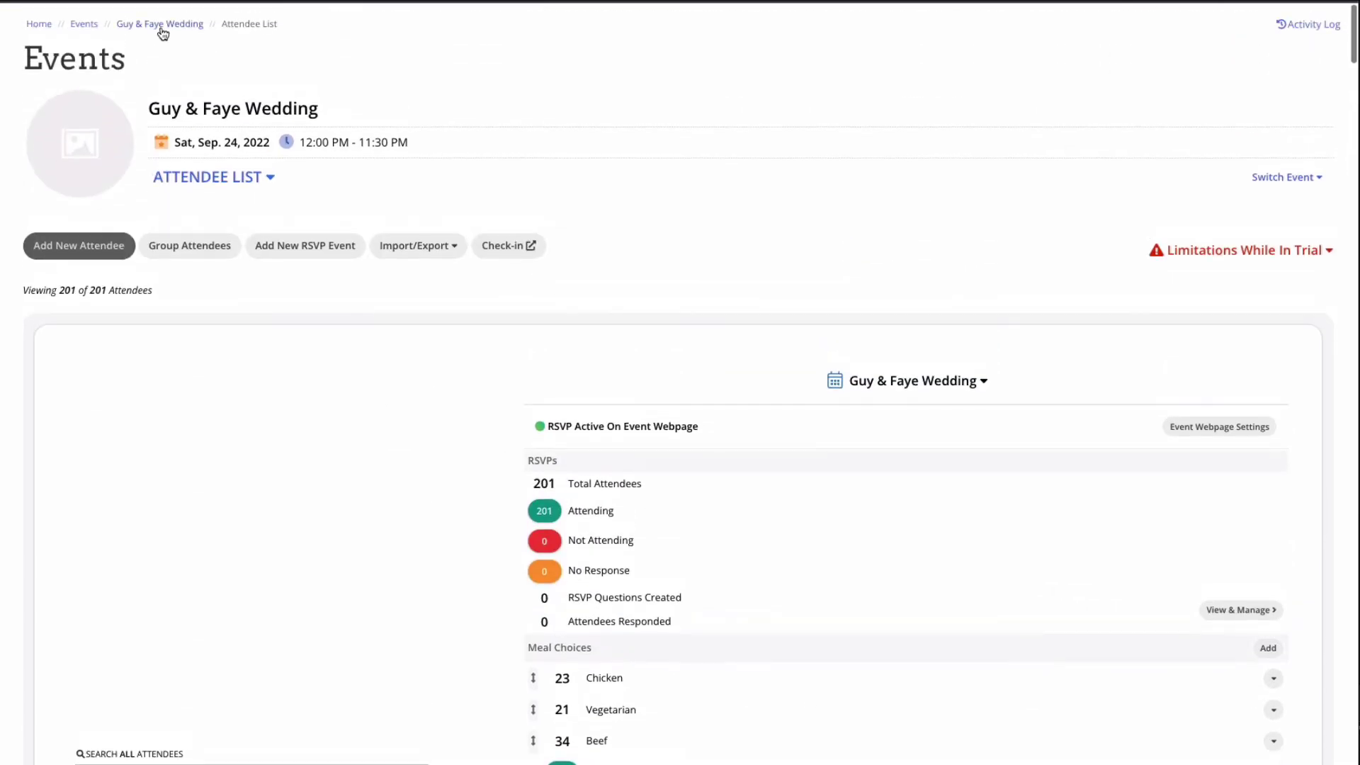
pyautogui.click(160, 25)
pyautogui.scroll(-2, 687, 541)
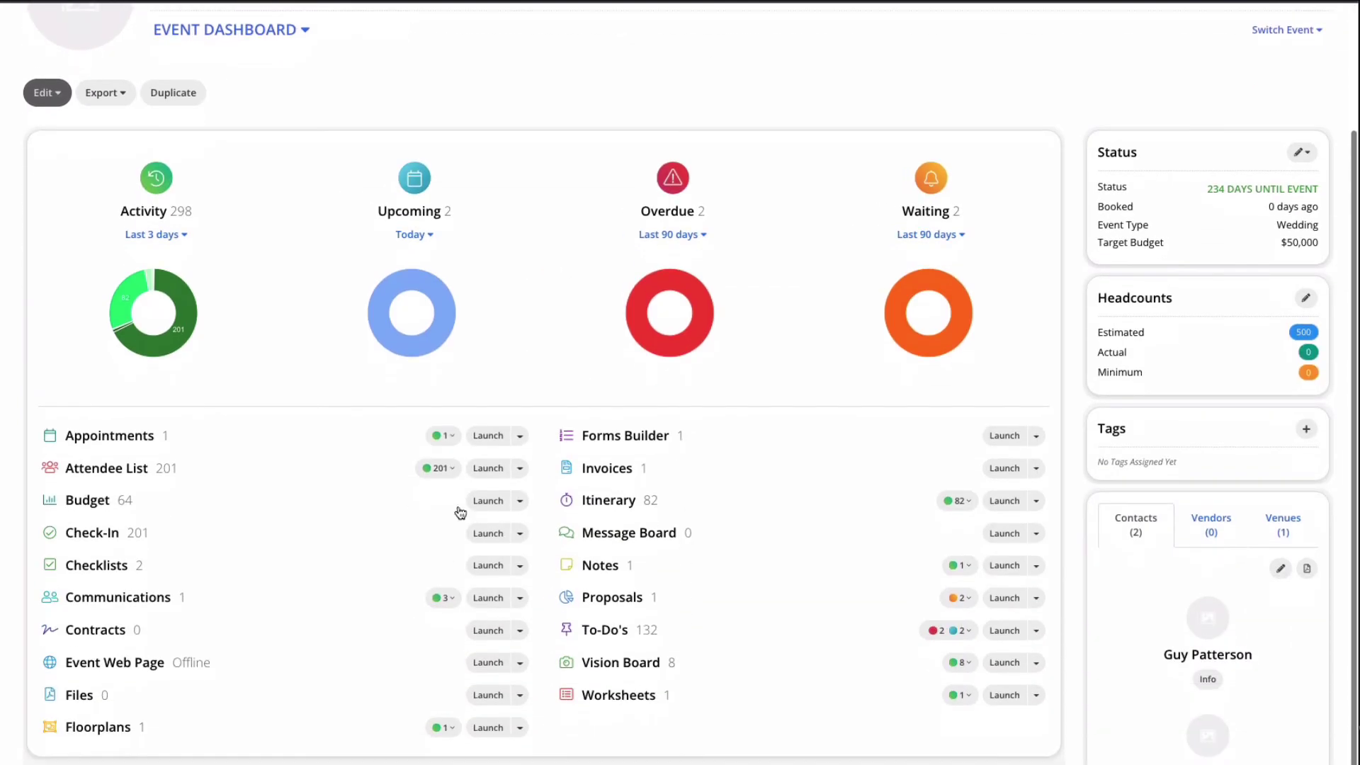
pyautogui.click(98, 502)
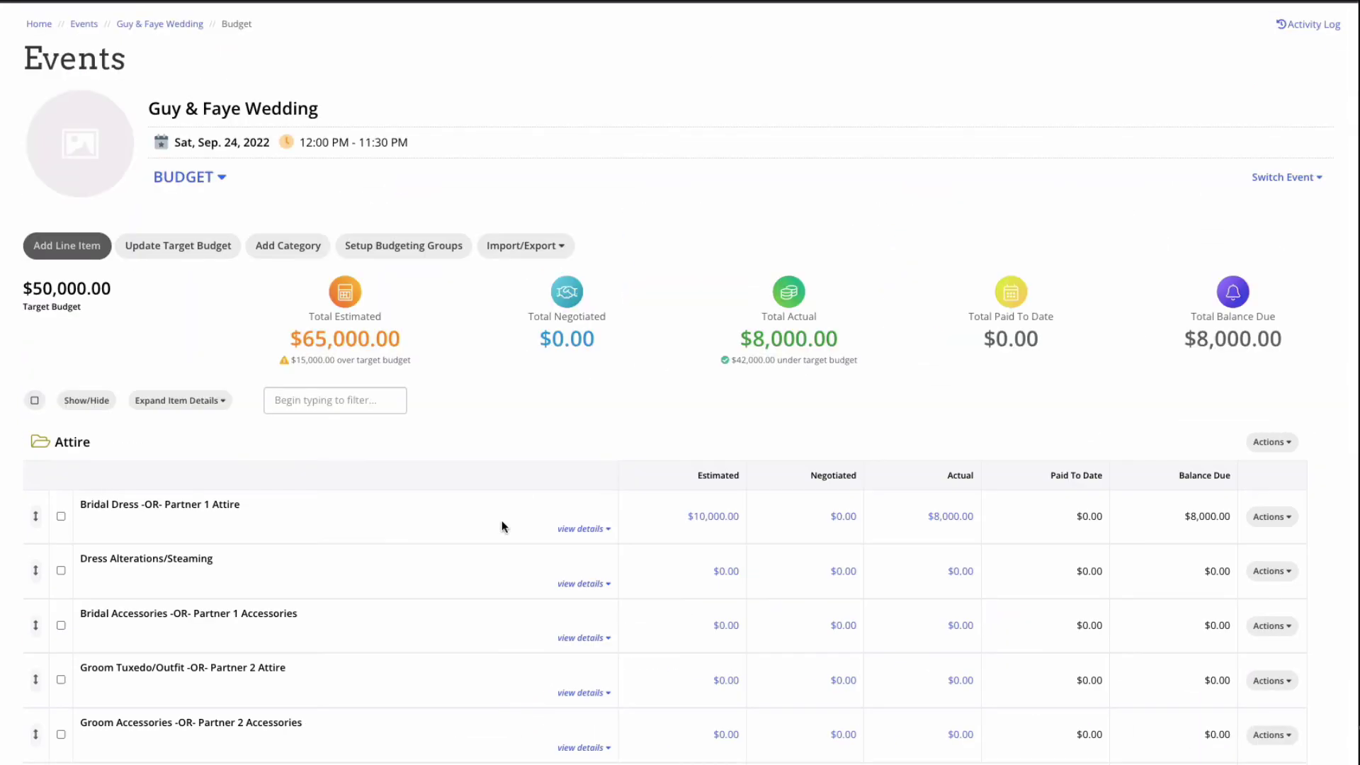
pyautogui.scroll(-1, 502, 520)
pyautogui.click(594, 484)
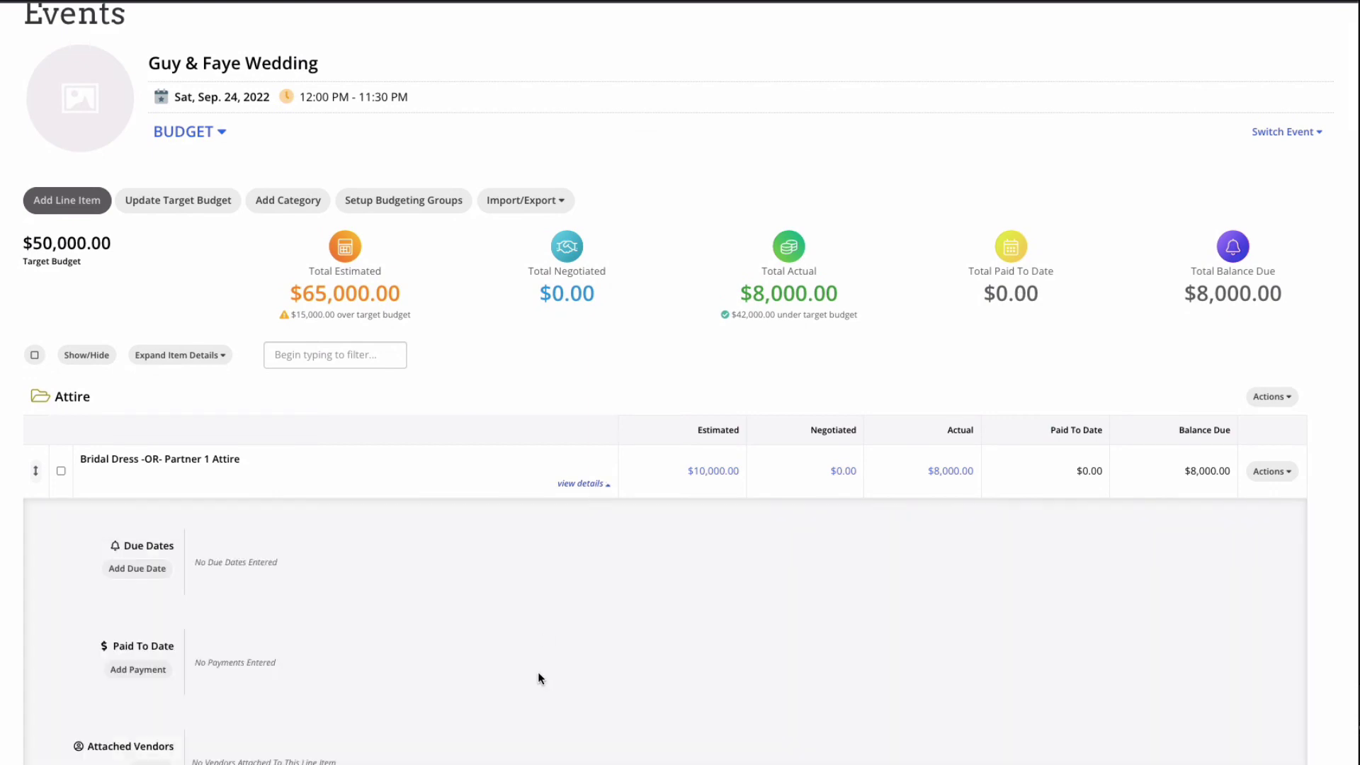
pyautogui.scroll(-4, 540, 673)
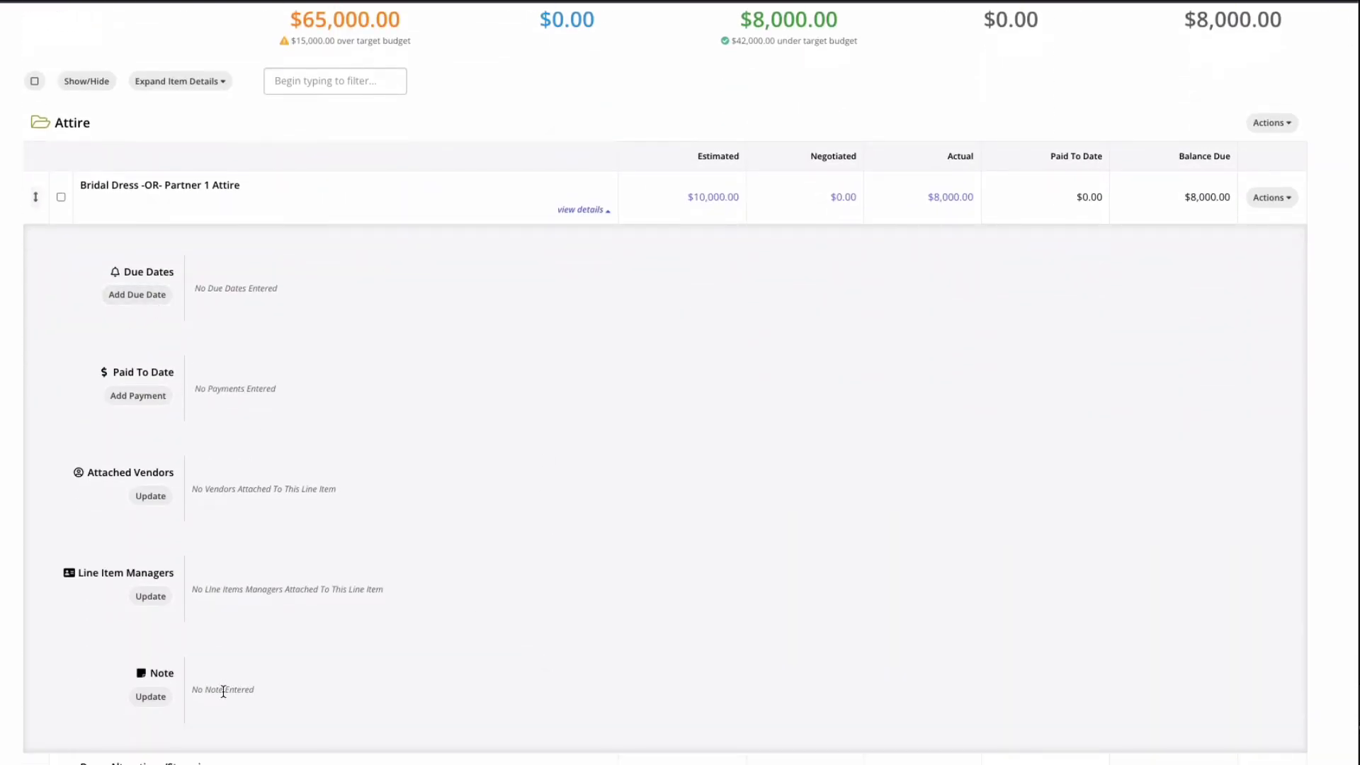
pyautogui.scroll(5, 448, 168)
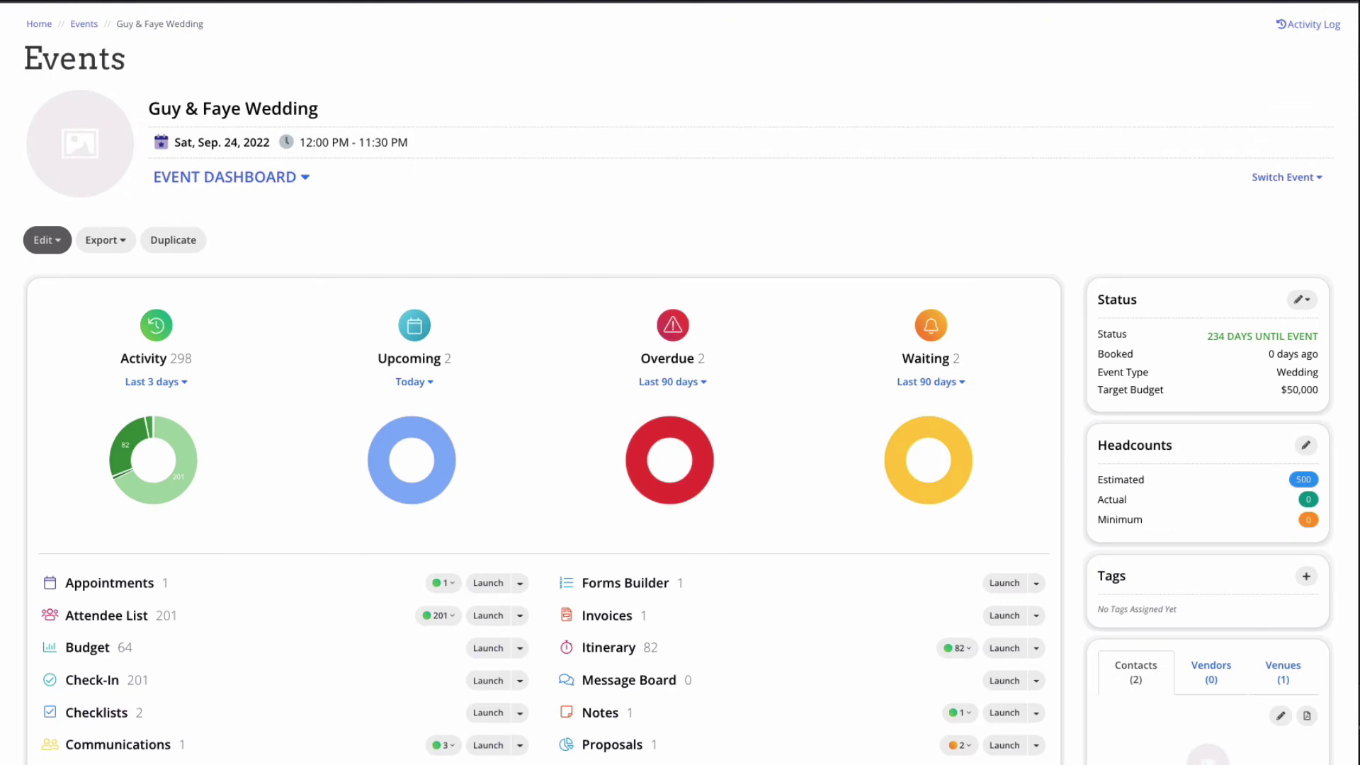
pyautogui.scroll(-2, 221, 673)
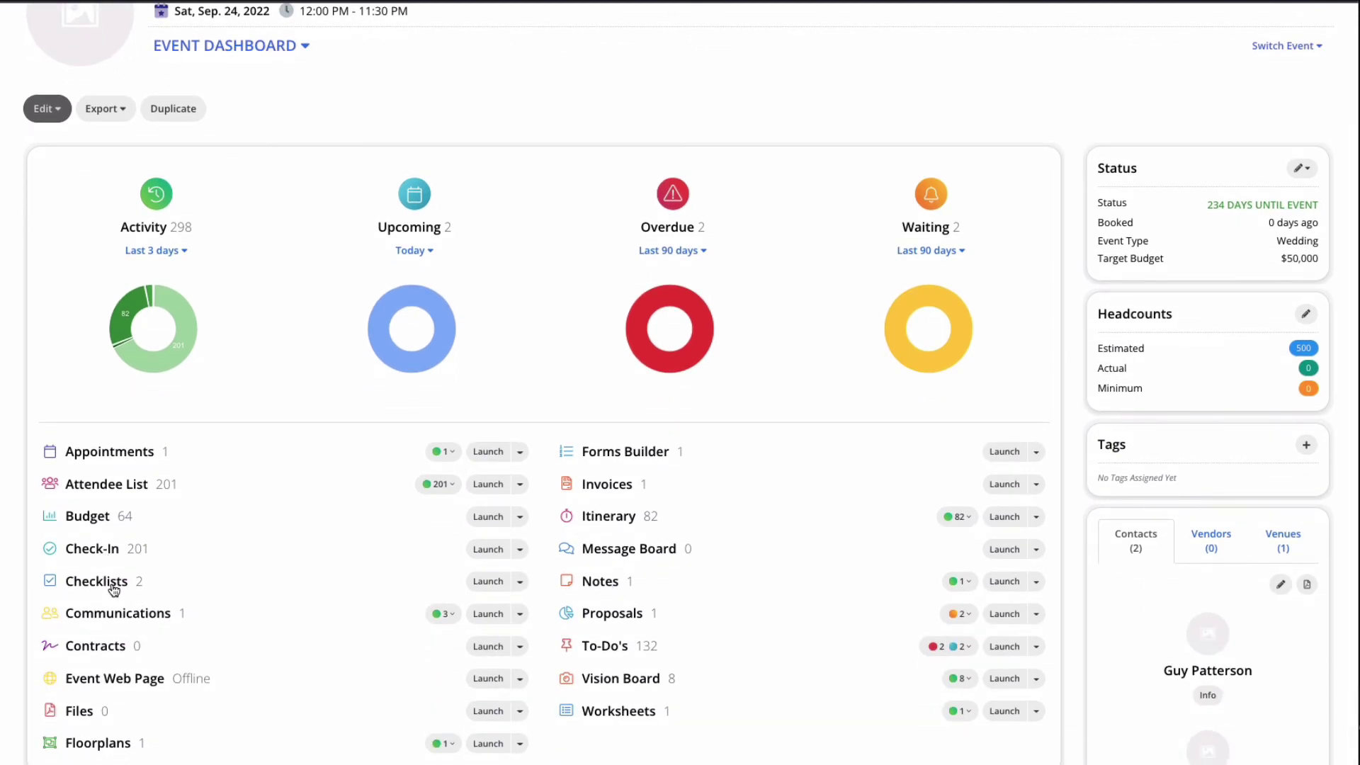
# Step: Check off Tables in place for reception and gift setup in the Final Walkthrough Checklist
pyautogui.click(114, 588)
pyautogui.click(131, 365)
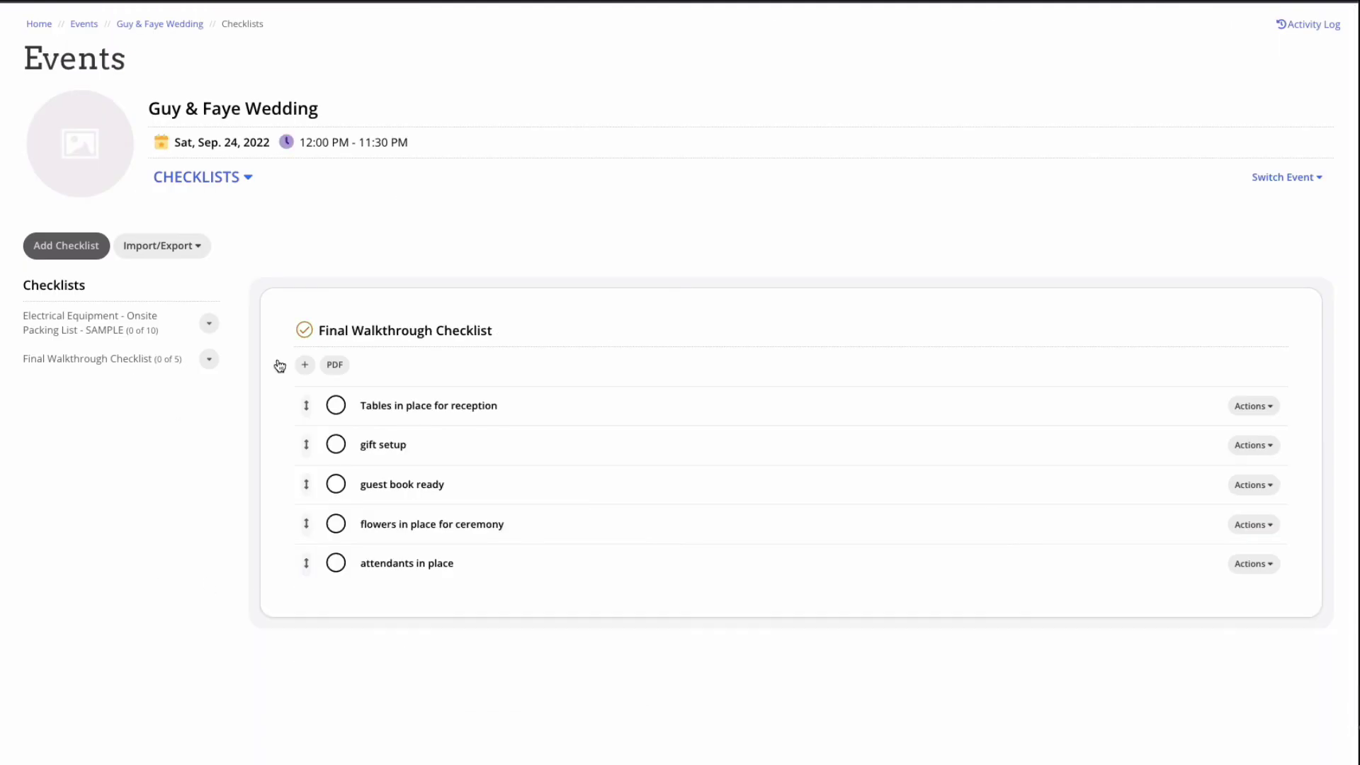
pyautogui.click(336, 405)
pyautogui.click(336, 444)
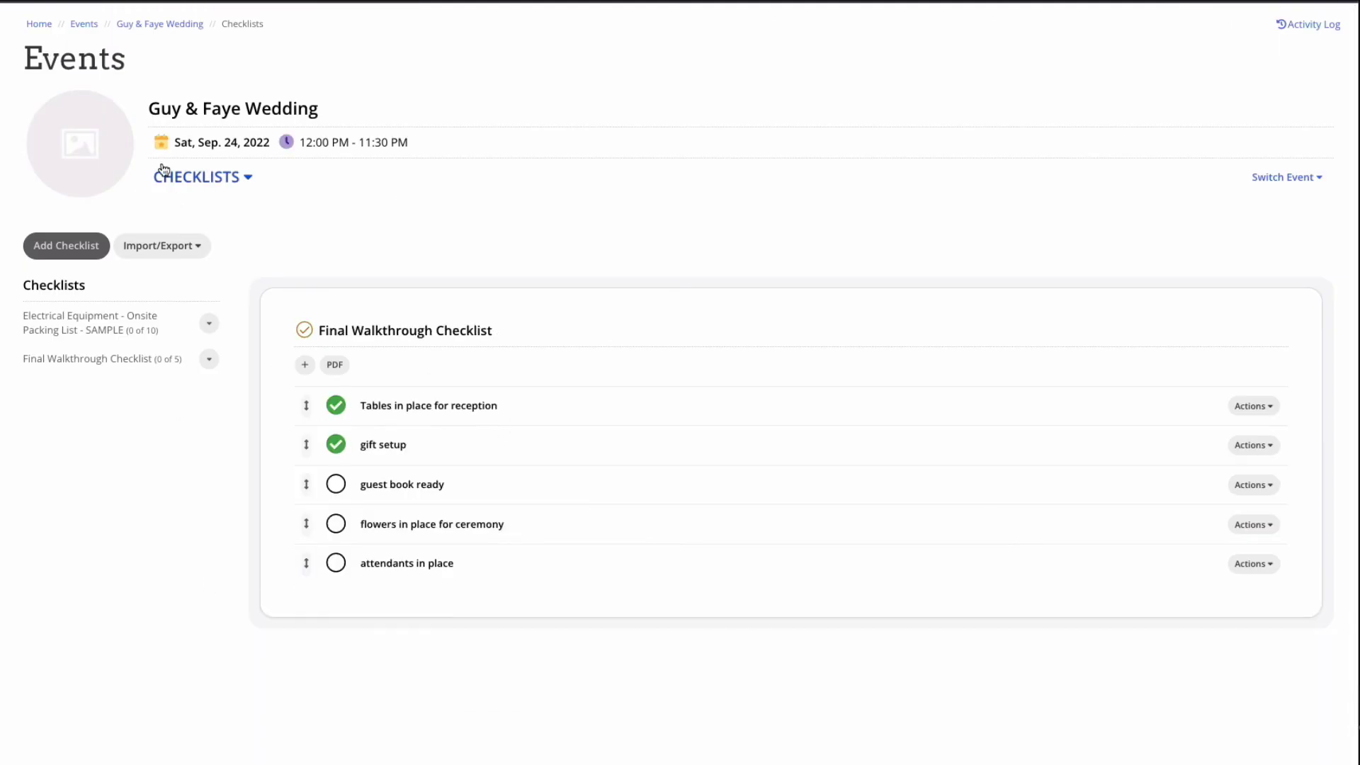
pyautogui.click(160, 24)
# Step: Upload the reception tent image, receptiontent.jpeg, to the event's files
pyautogui.scroll(-2, 304, 674)
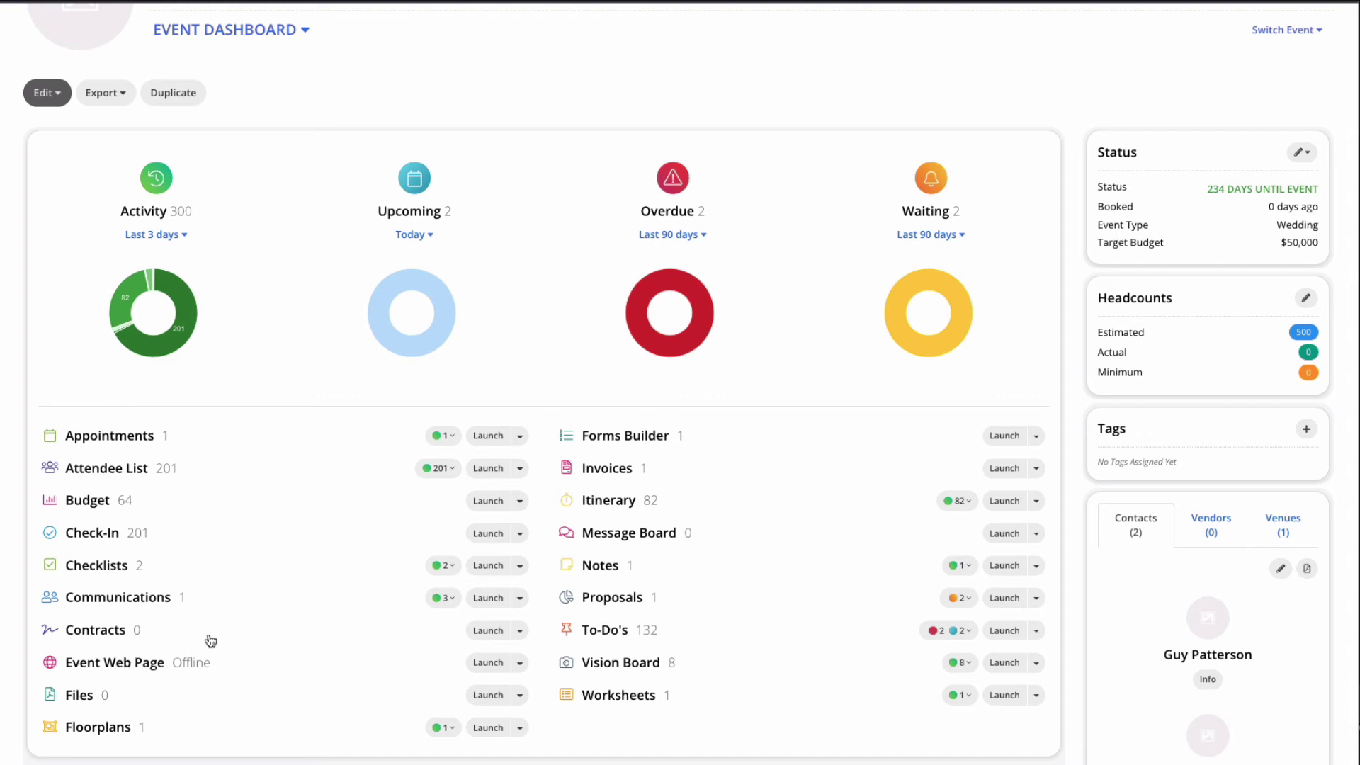
pyautogui.scroll(-4, 975, 431)
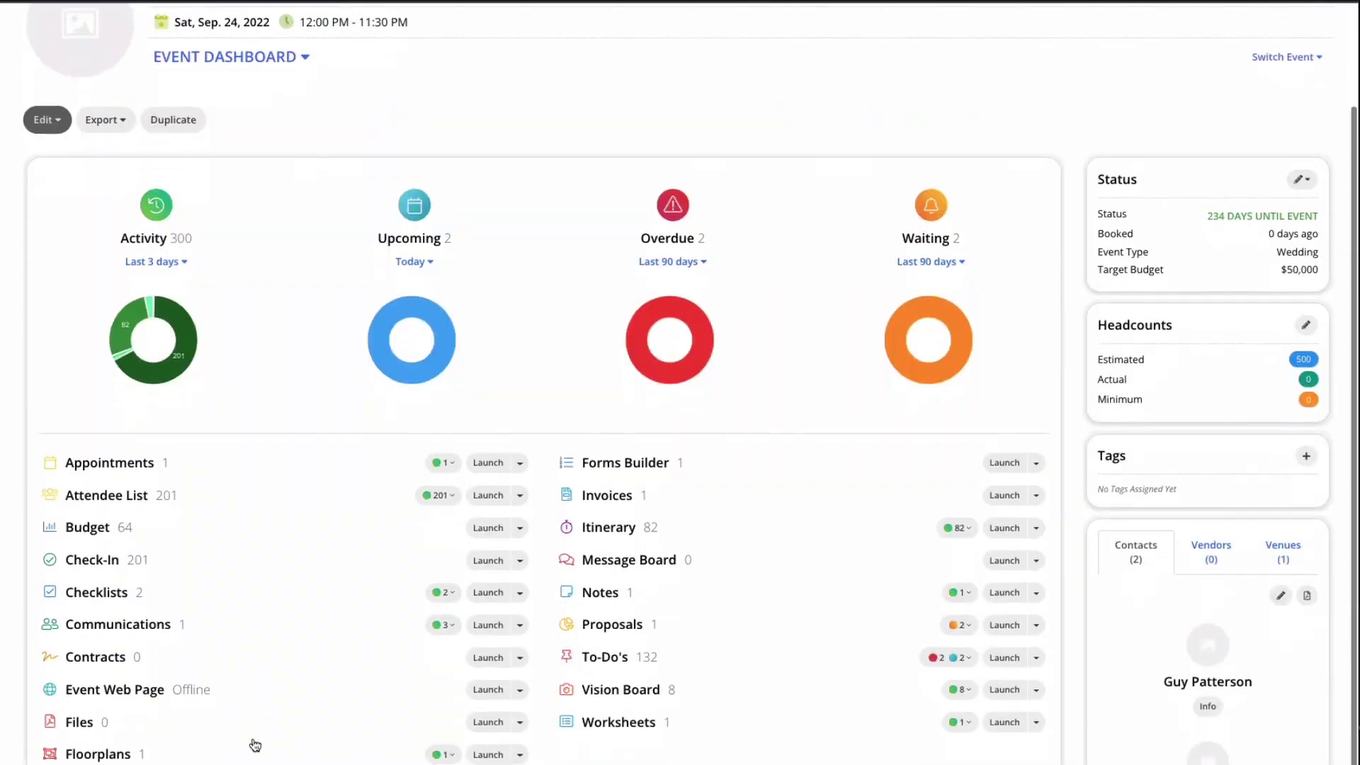
pyautogui.scroll(-1, 142, 708)
pyautogui.click(77, 697)
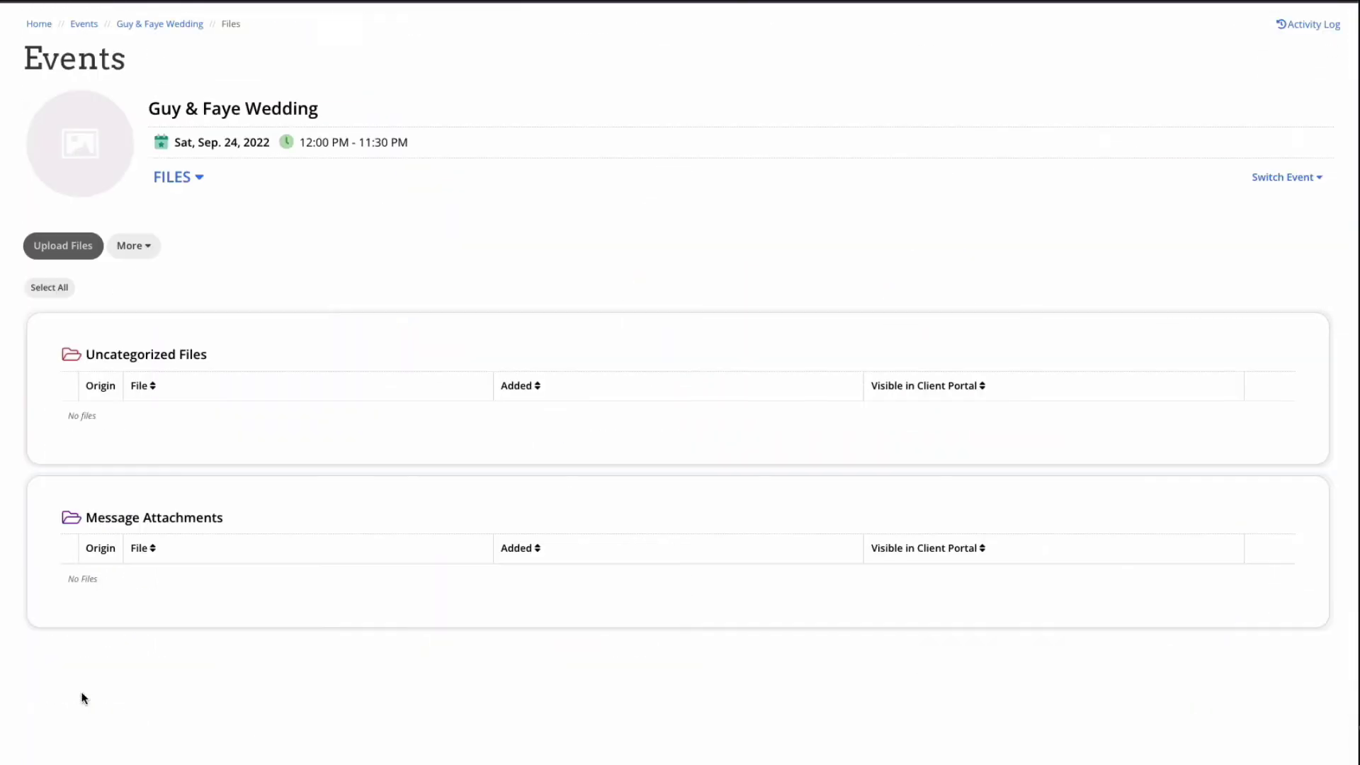
pyautogui.click(78, 257)
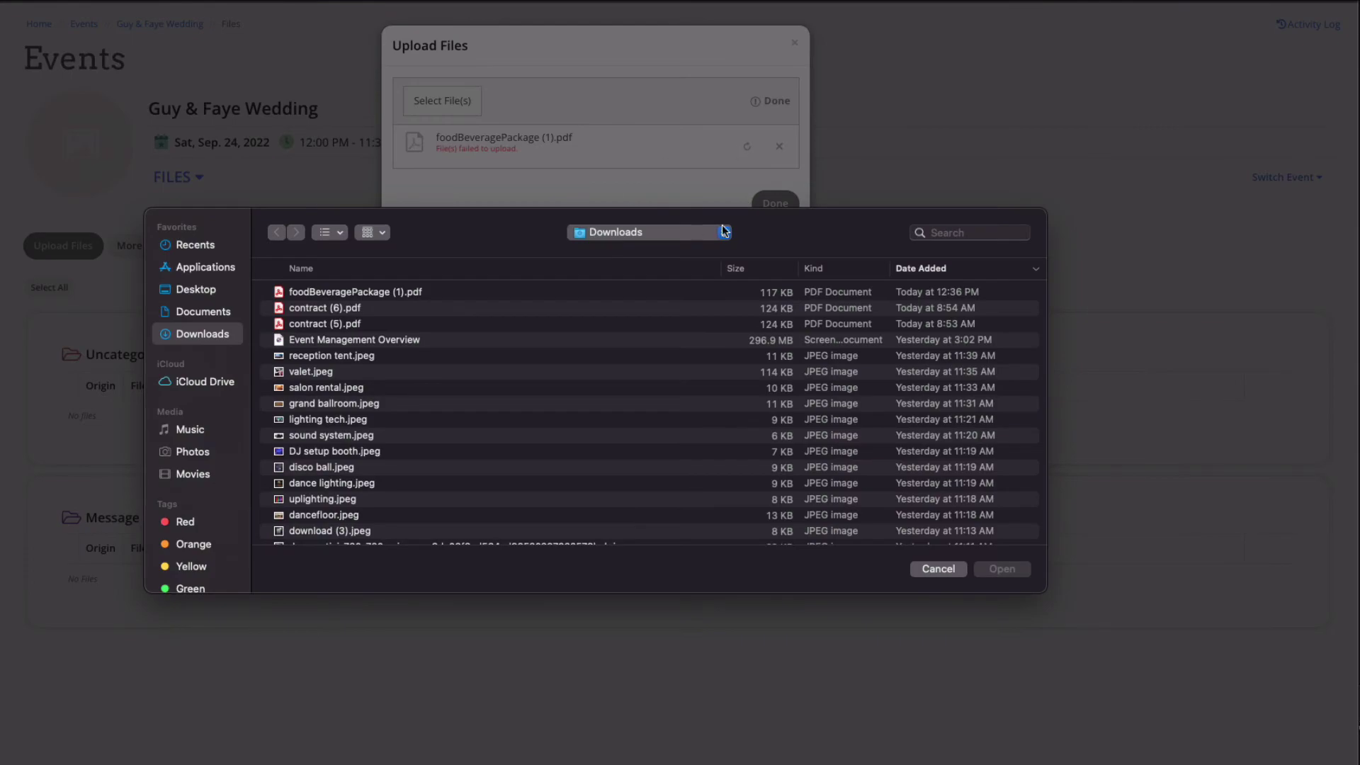
pyautogui.click(332, 356)
pyautogui.click(1002, 569)
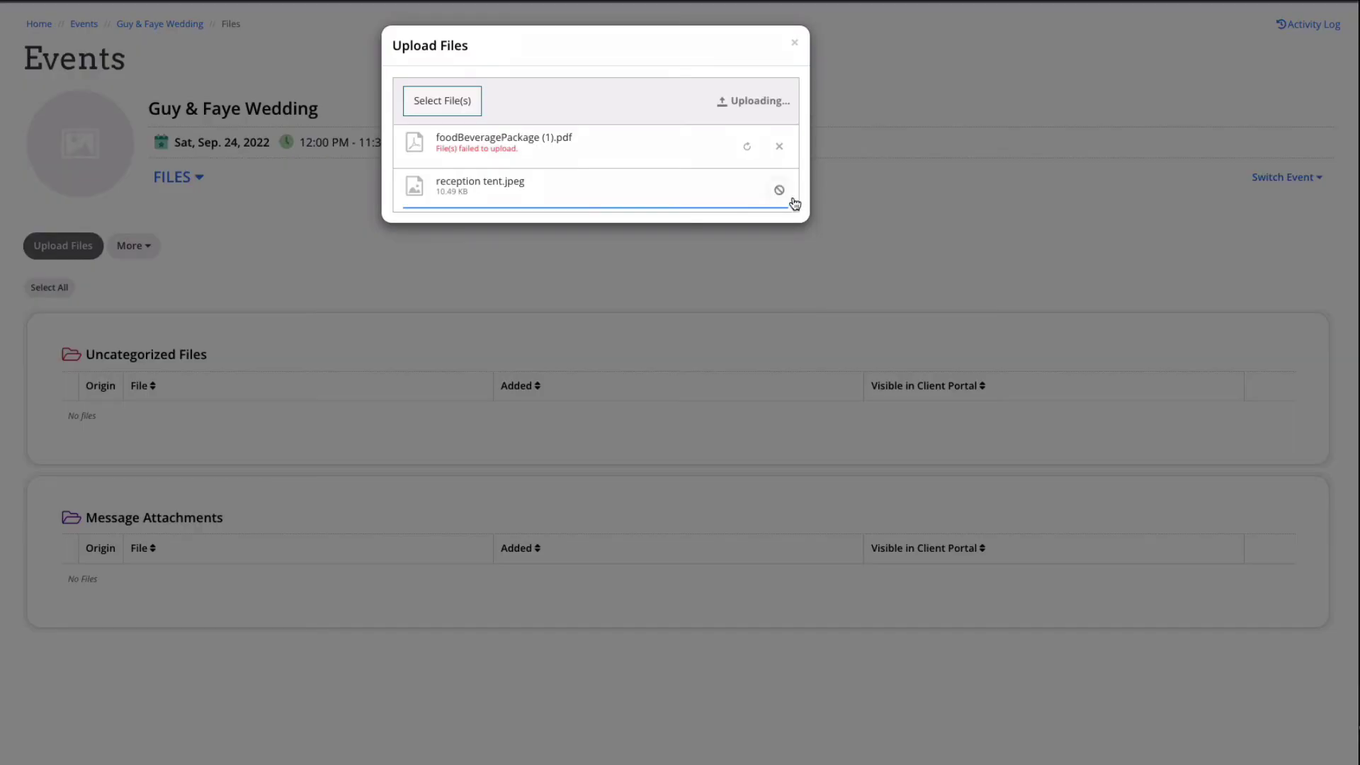
pyautogui.click(775, 240)
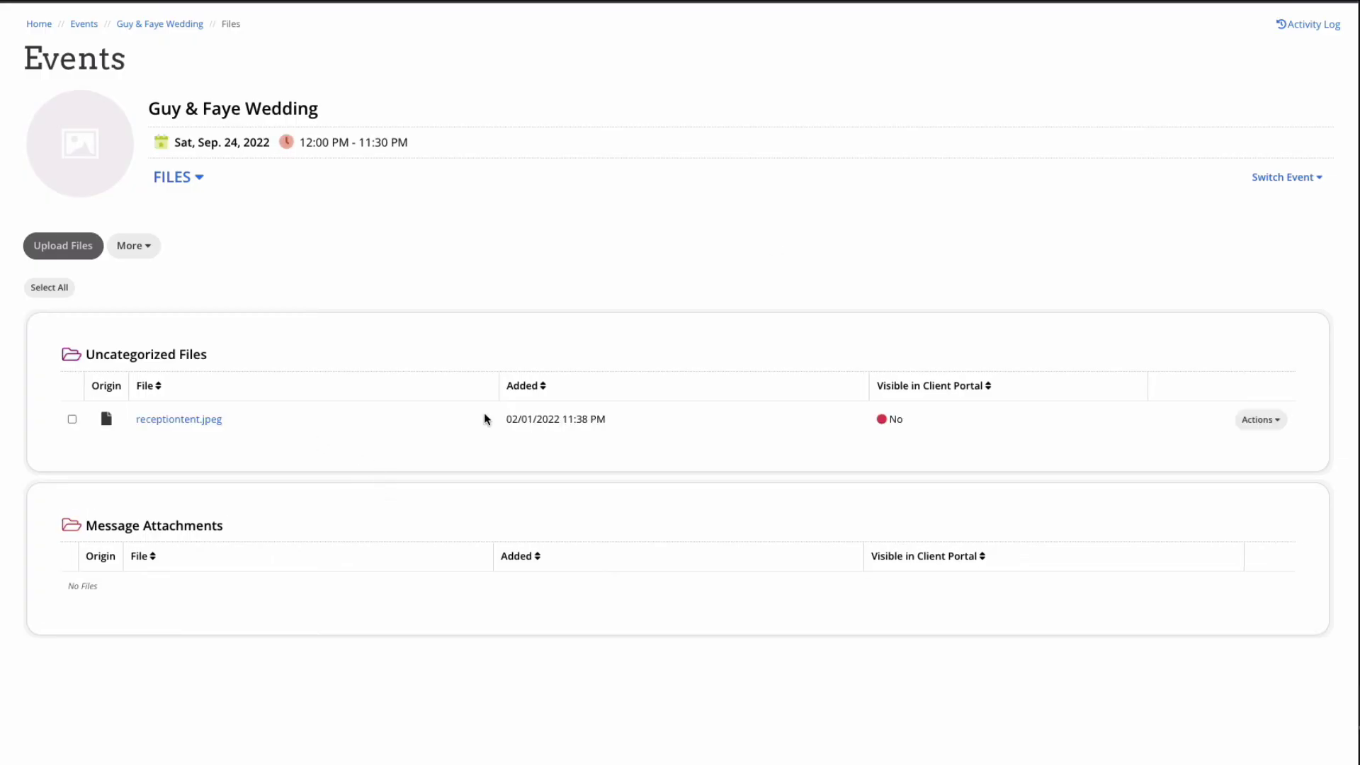
# Step: Make receptiontent.jpeg visible in the client portal
pyautogui.click(1261, 421)
pyautogui.click(1237, 464)
pyautogui.click(135, 29)
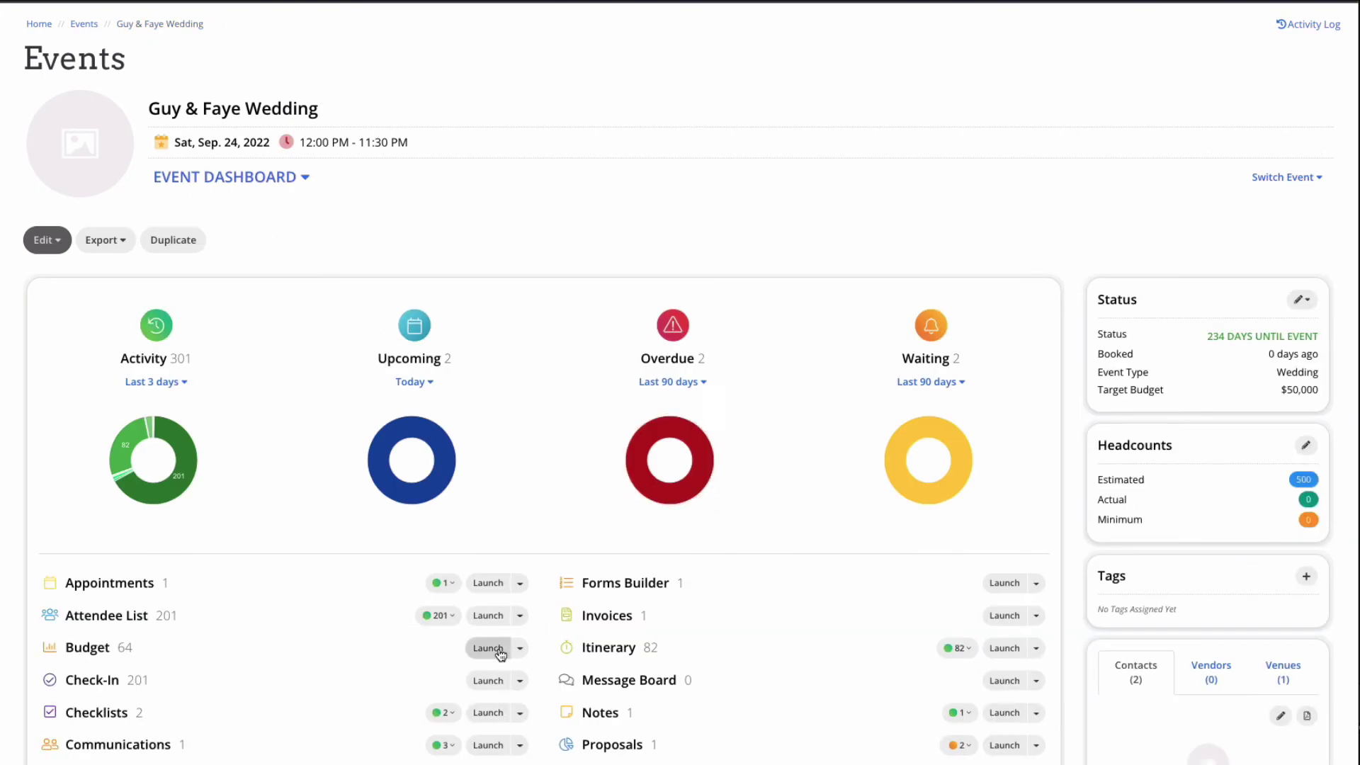
# Step: Un-seat a guest from table 1010 in Ballroom Banquet Setup, then toggle RSVP Status and Meal Choice colouring
pyautogui.scroll(-2, 489, 647)
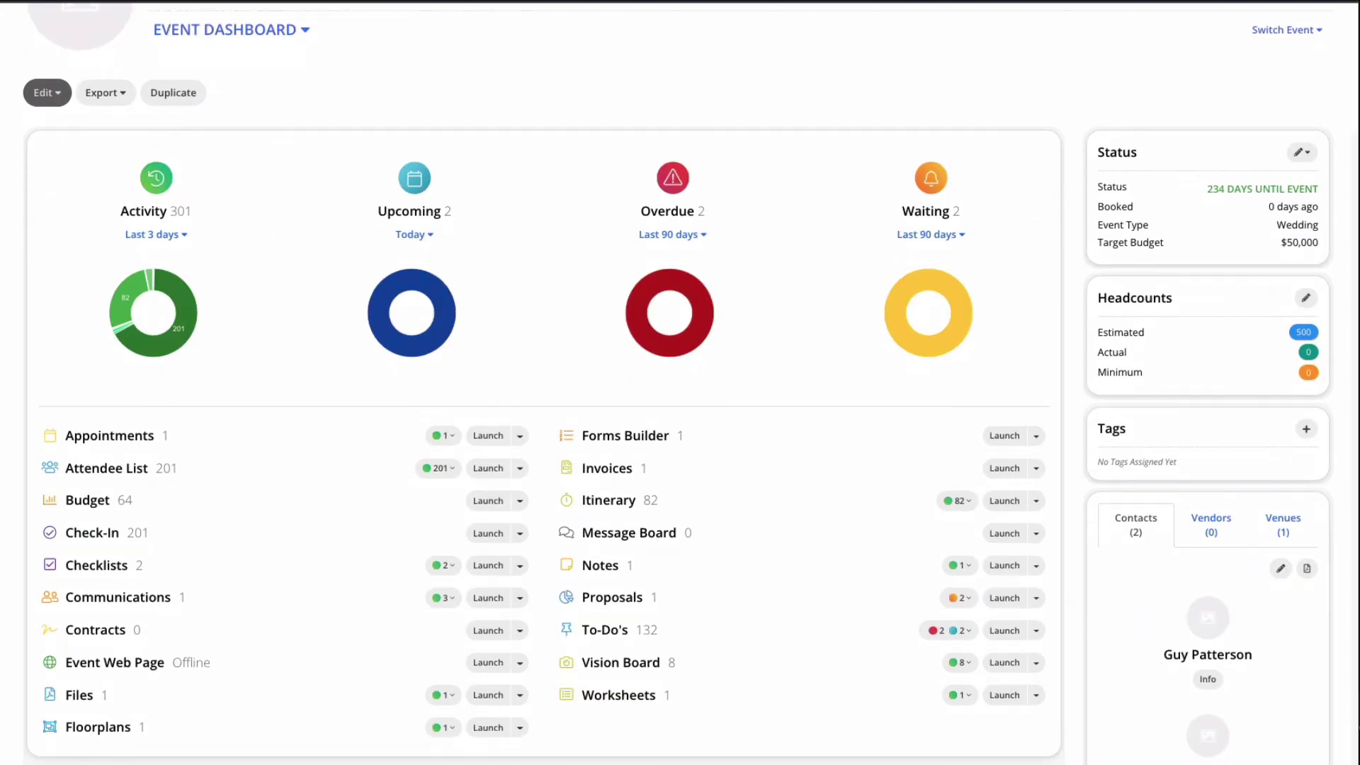
pyautogui.click(107, 730)
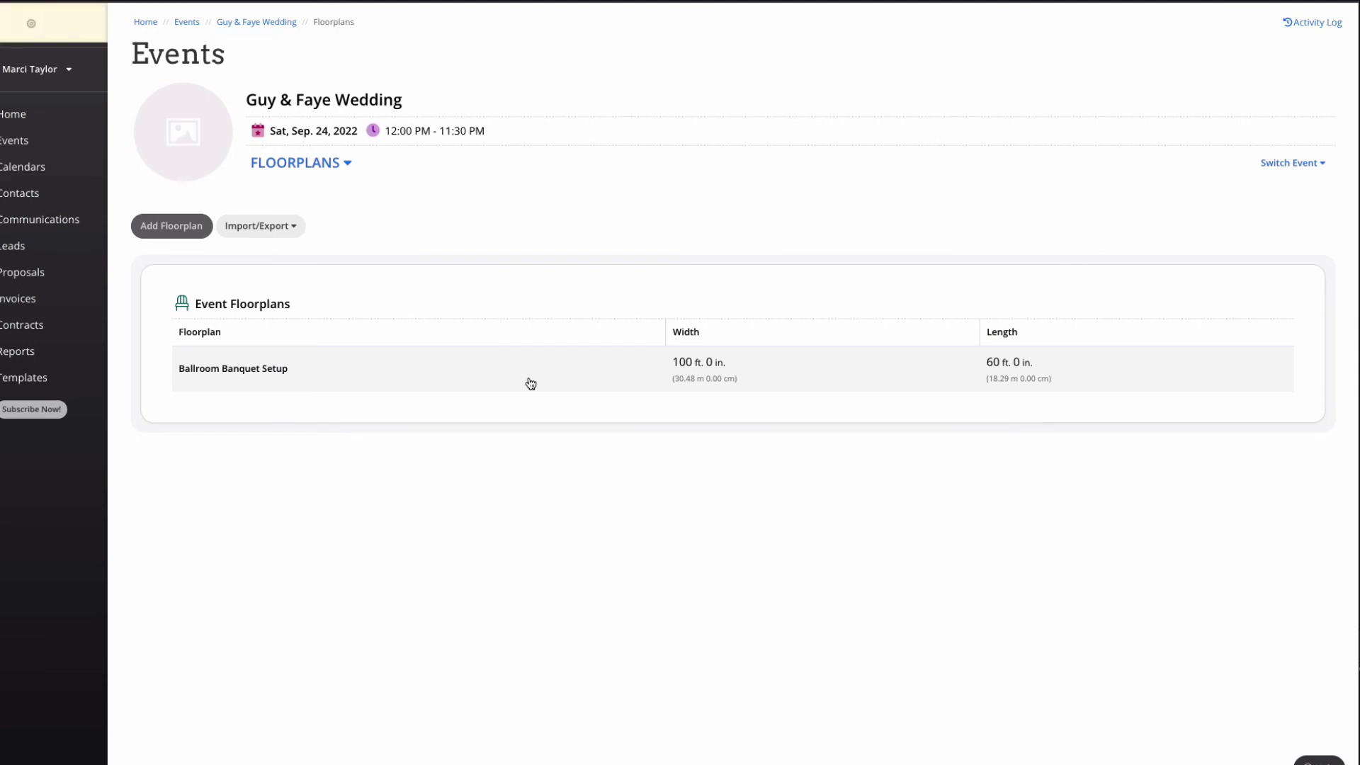
pyautogui.click(531, 384)
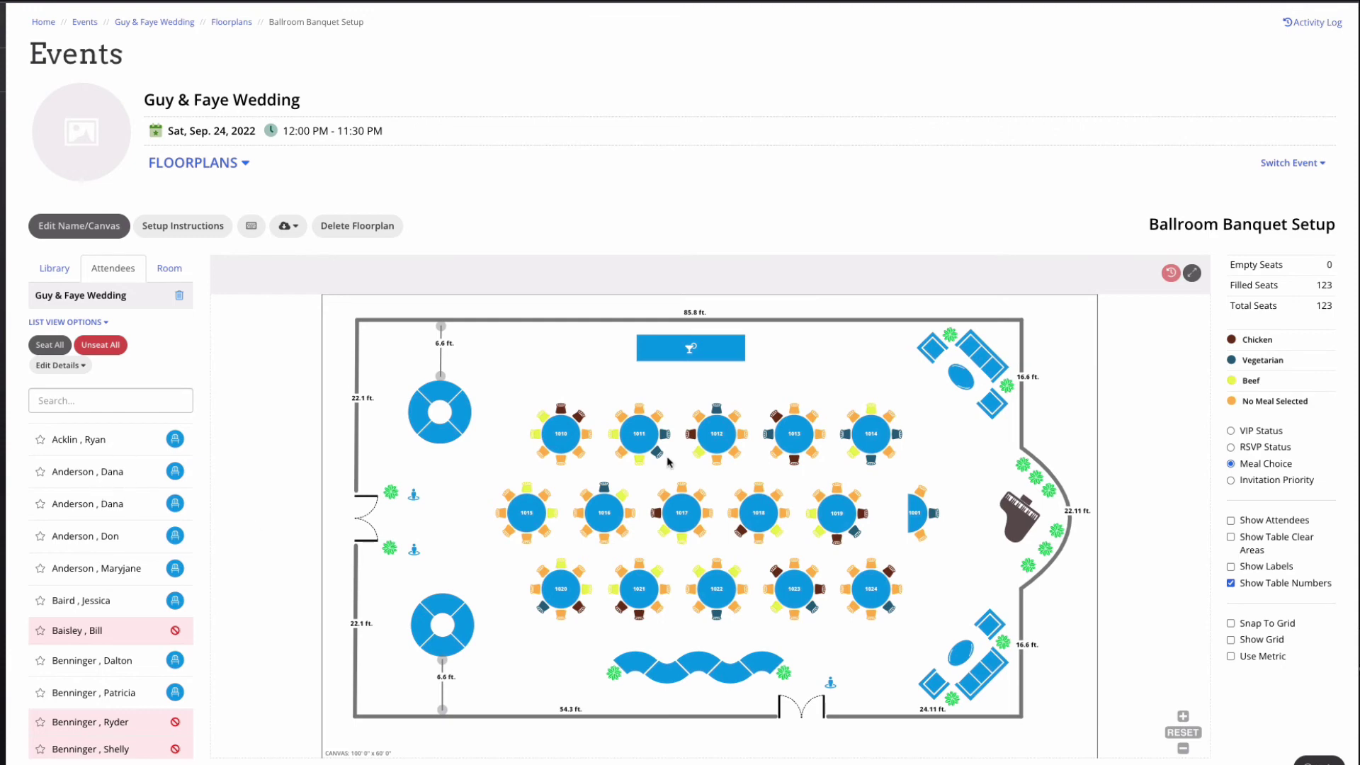
pyautogui.moveTo(580, 457)
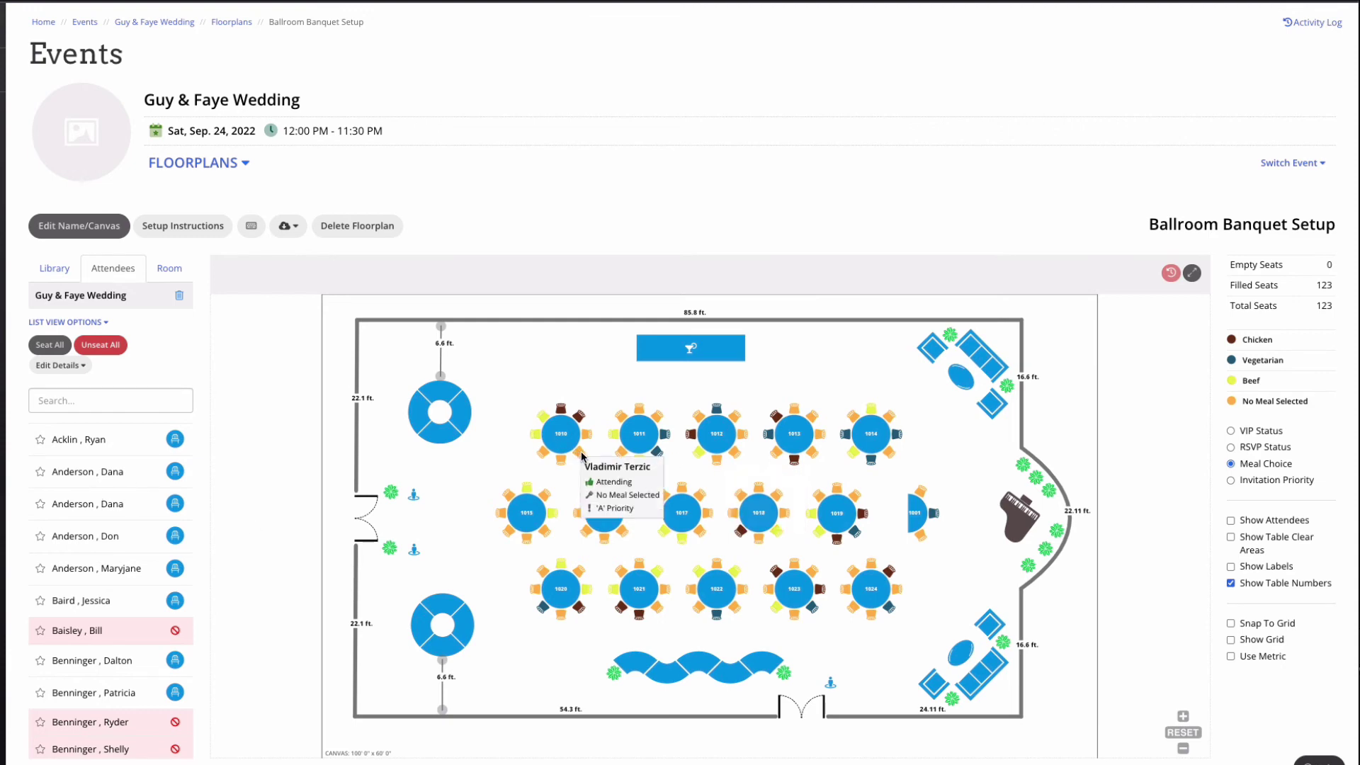
pyautogui.moveTo(585, 457); pyautogui.dragTo(224, 487)
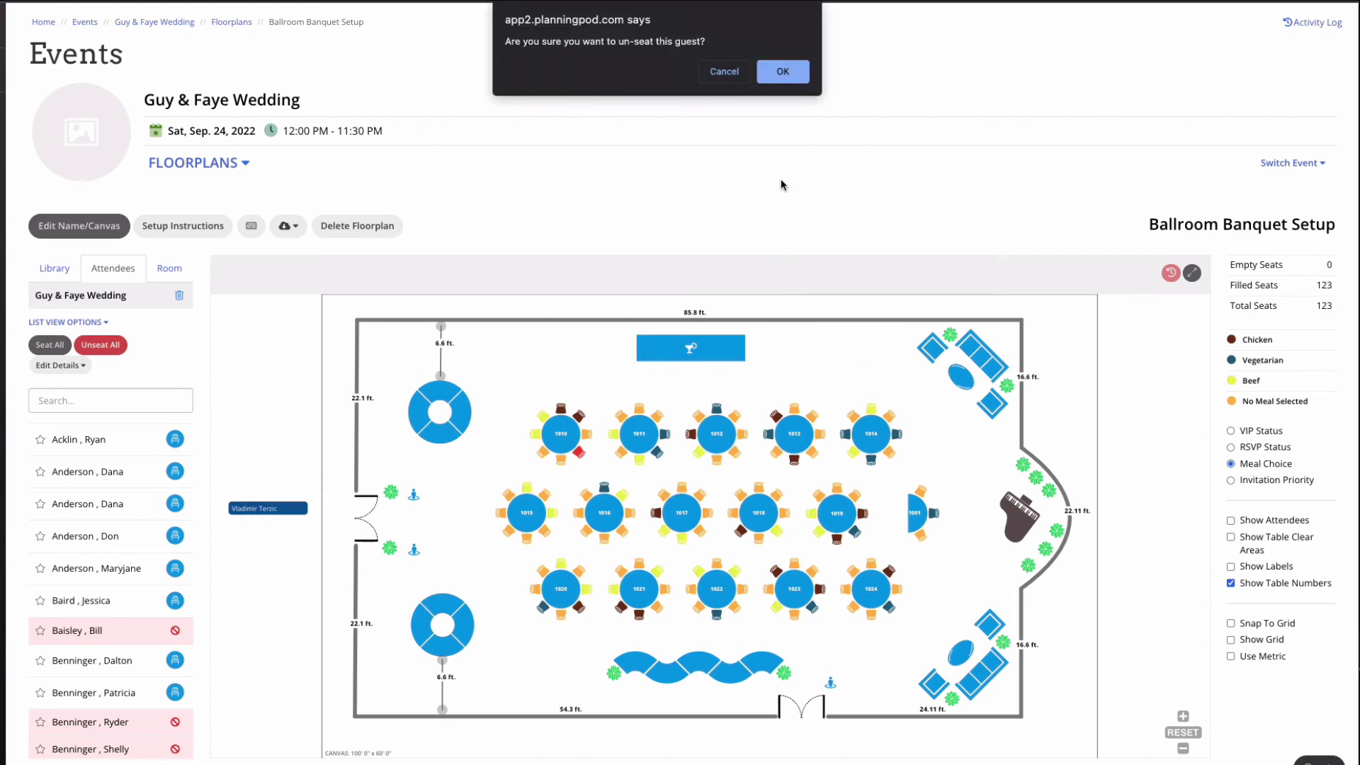
pyautogui.click(783, 72)
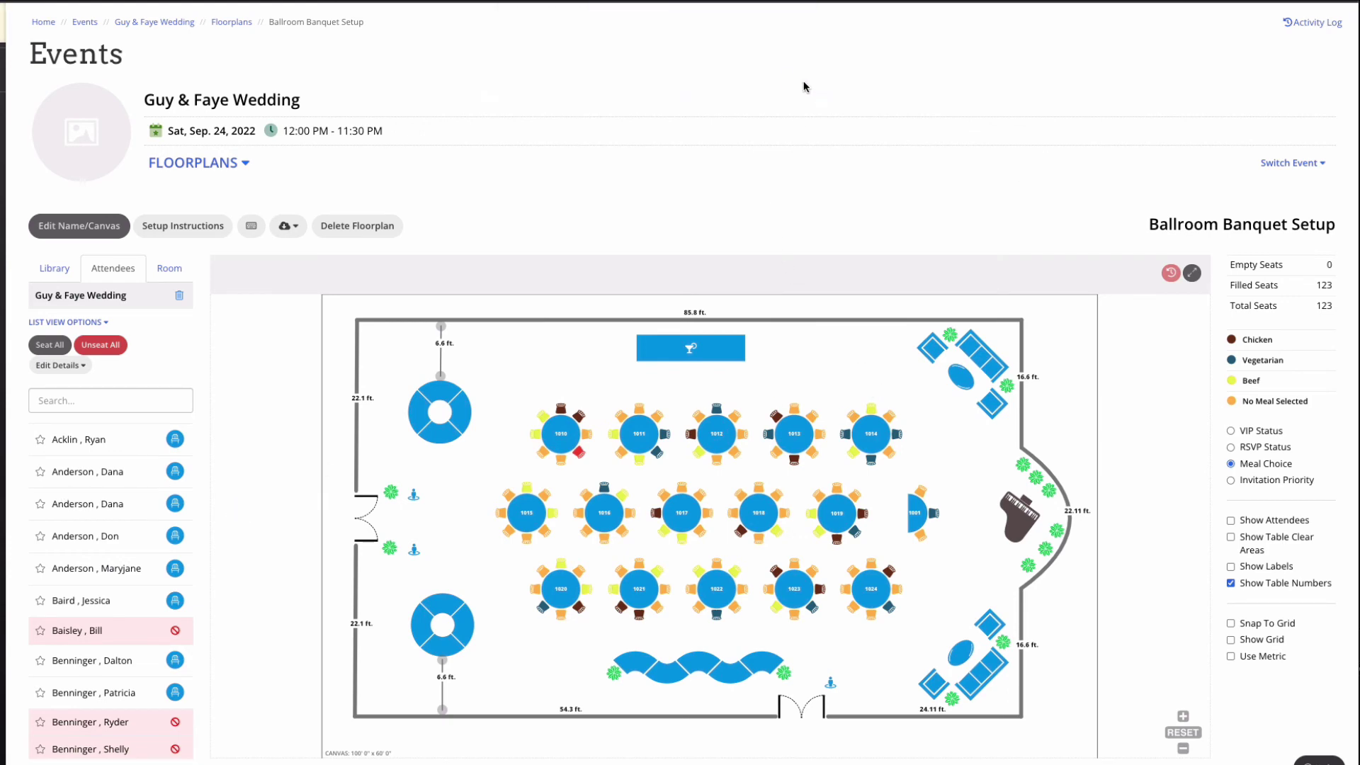
pyautogui.click(1241, 451)
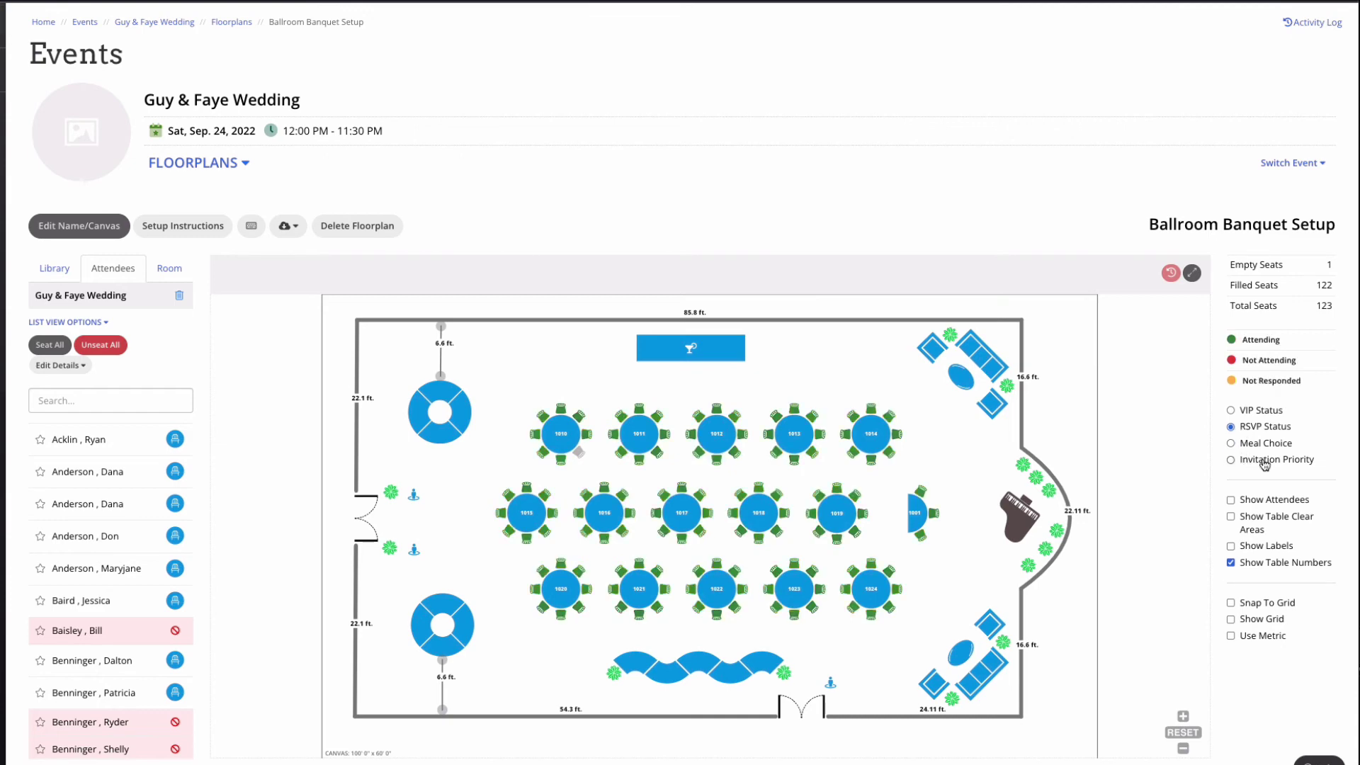
pyautogui.click(1256, 445)
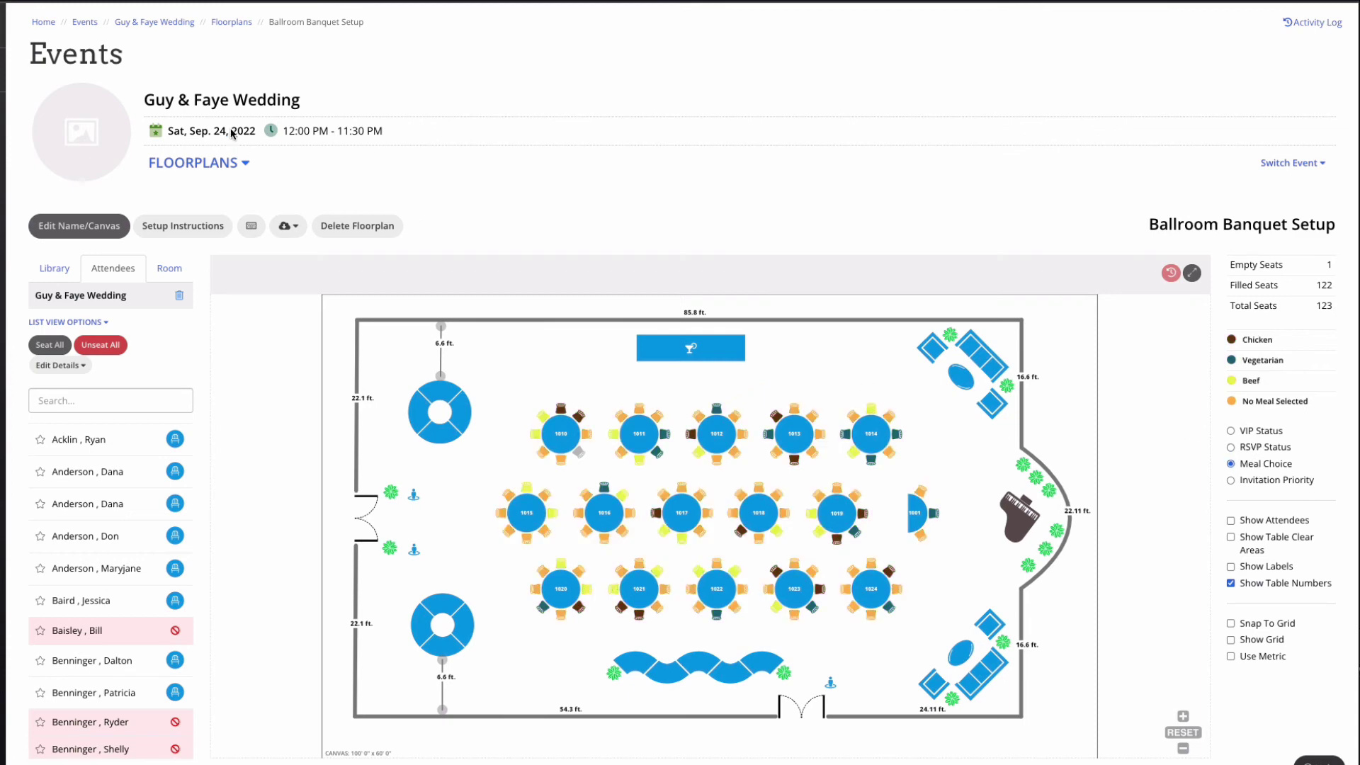
pyautogui.click(149, 26)
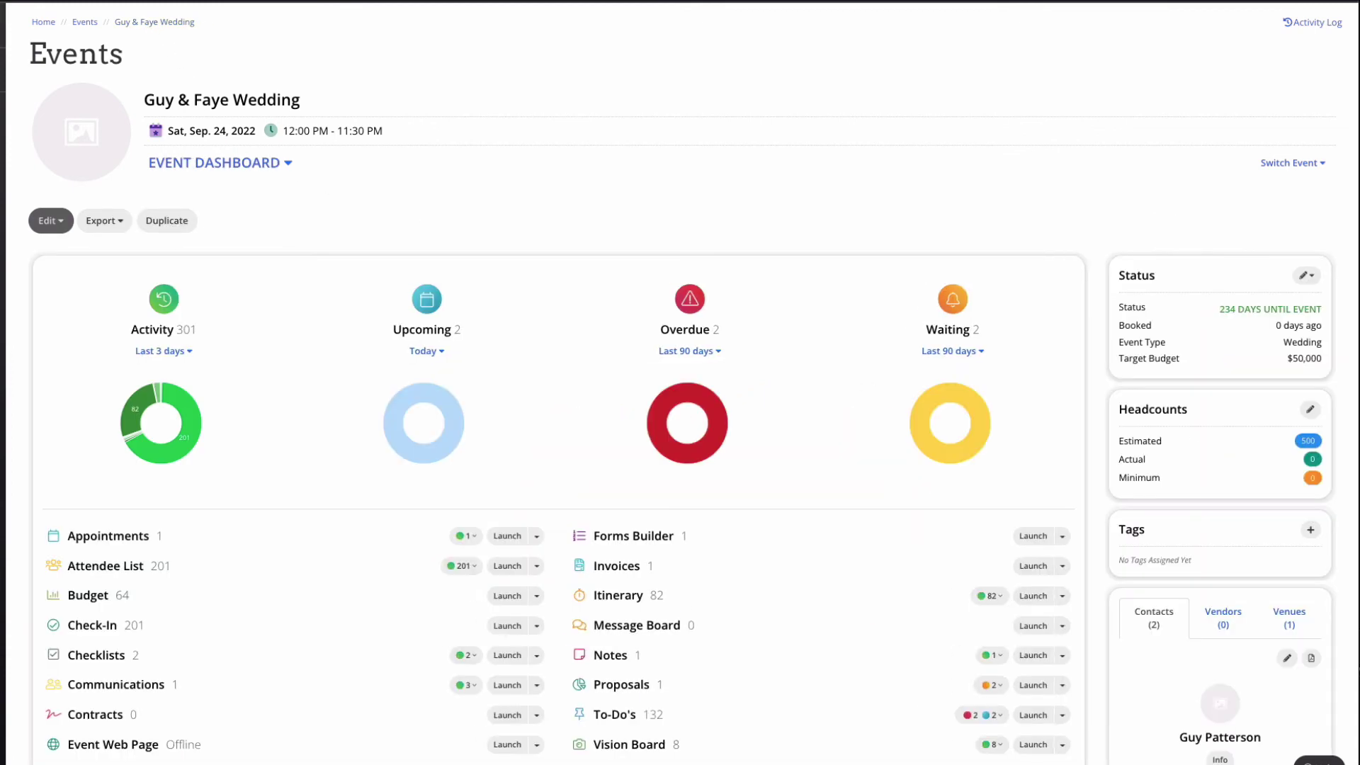
pyautogui.scroll(-2, 784, 474)
pyautogui.click(659, 398)
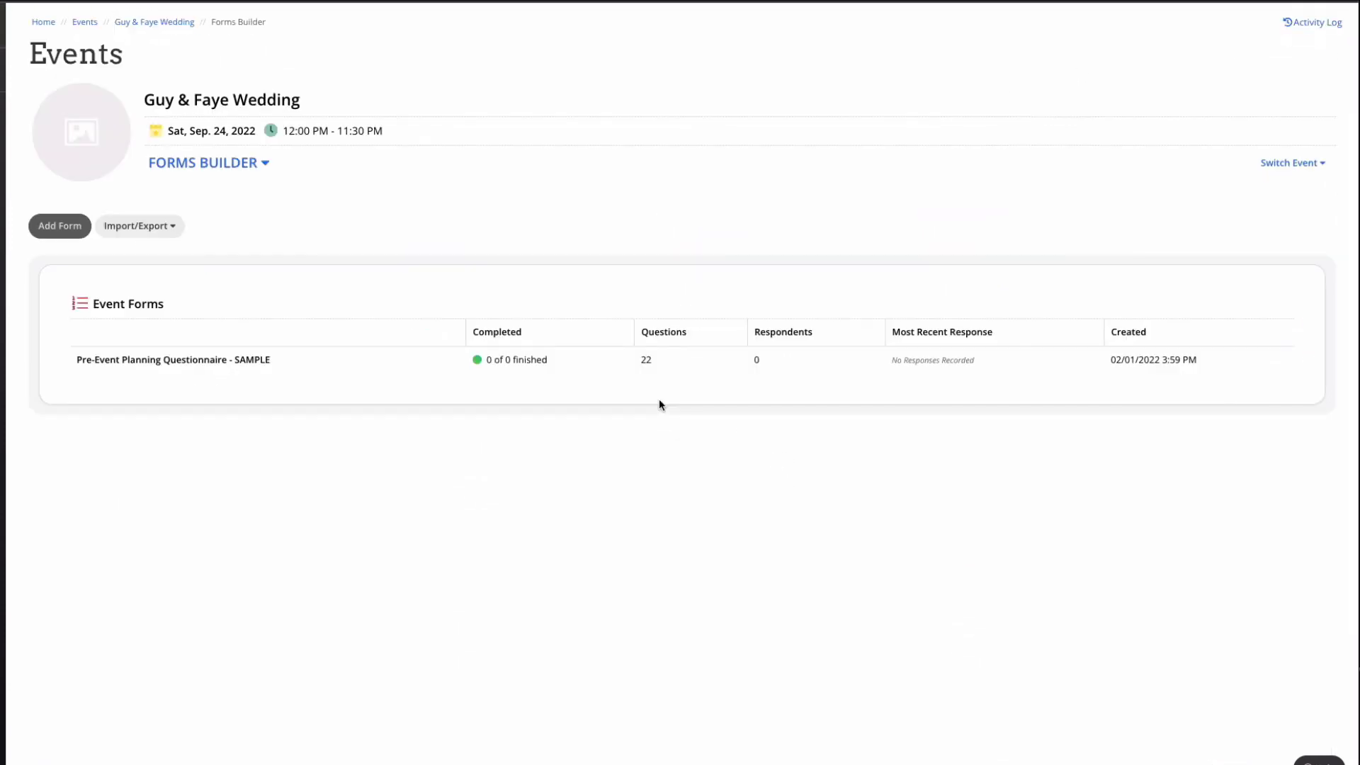
pyautogui.click(411, 363)
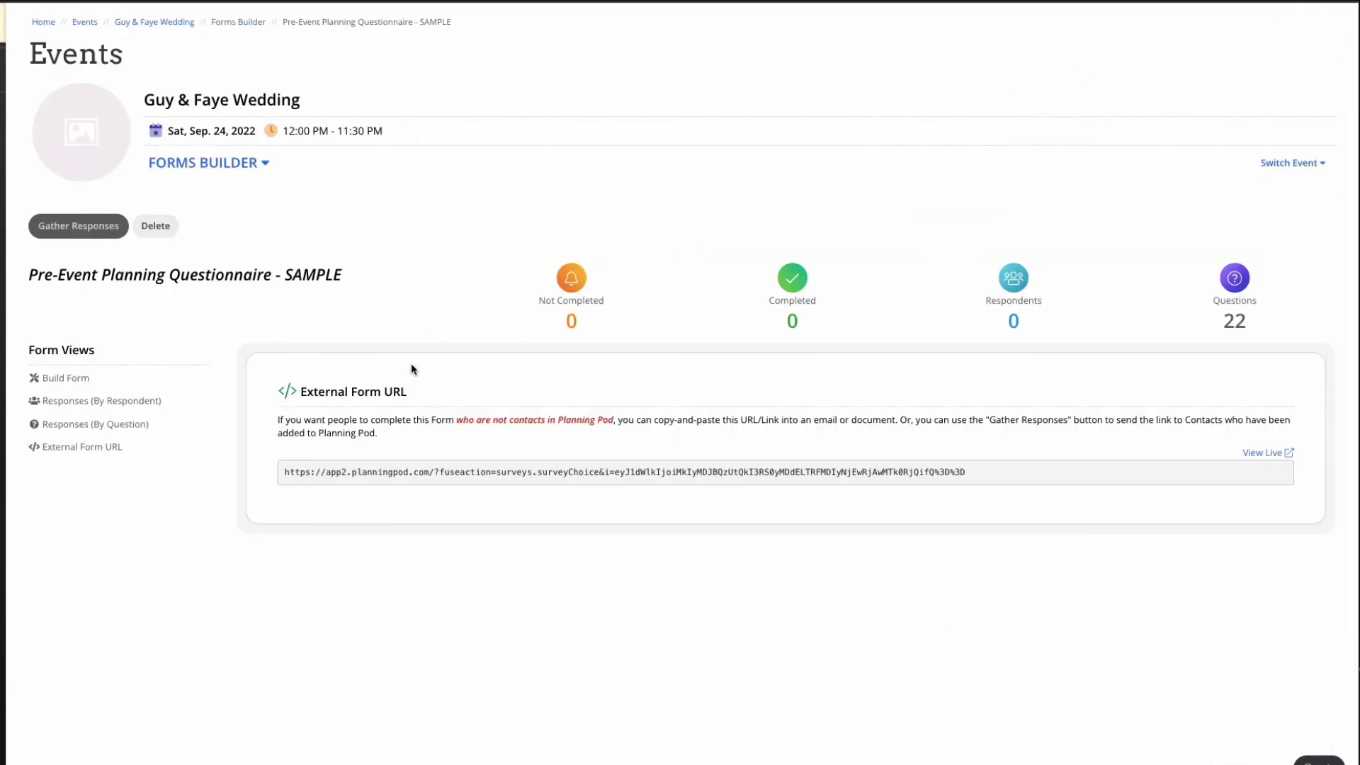
pyautogui.click(82, 380)
pyautogui.scroll(-4, 595, 528)
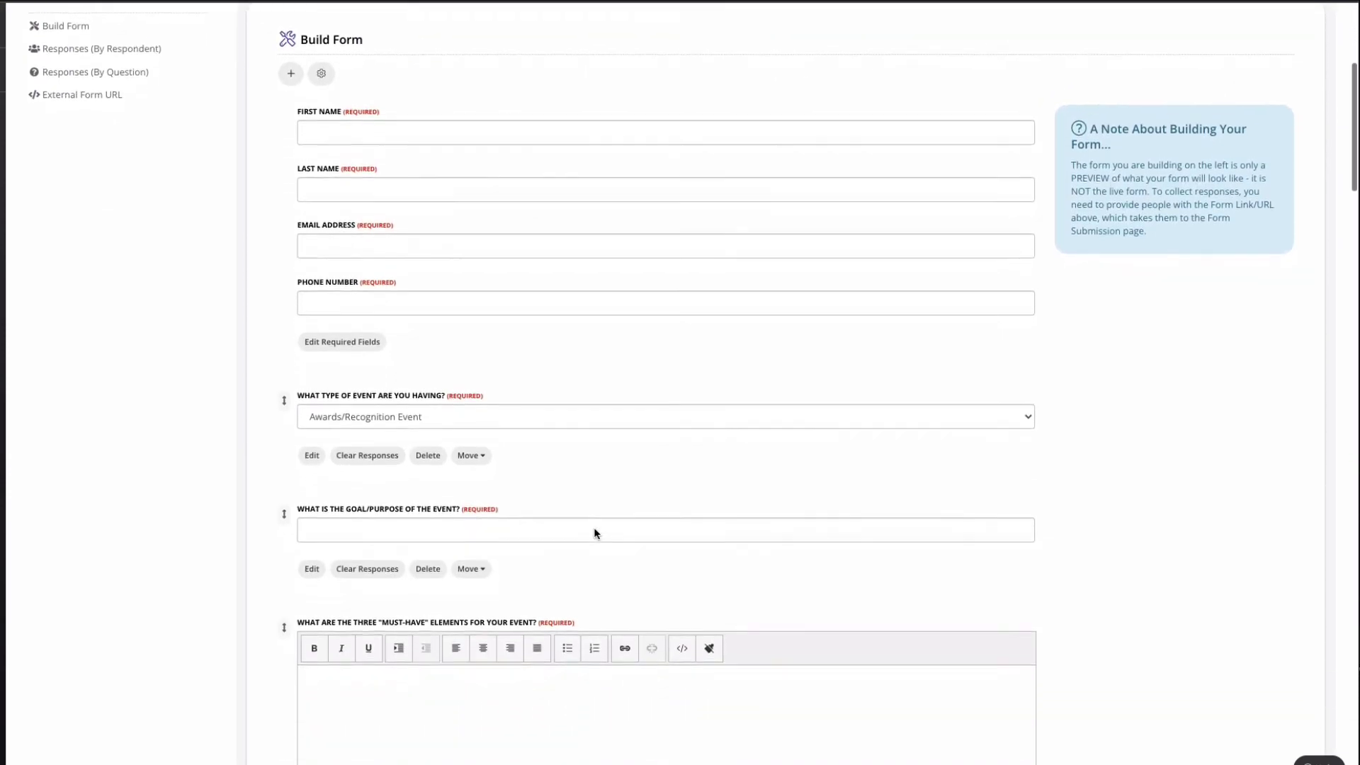
pyautogui.scroll(4, 594, 533)
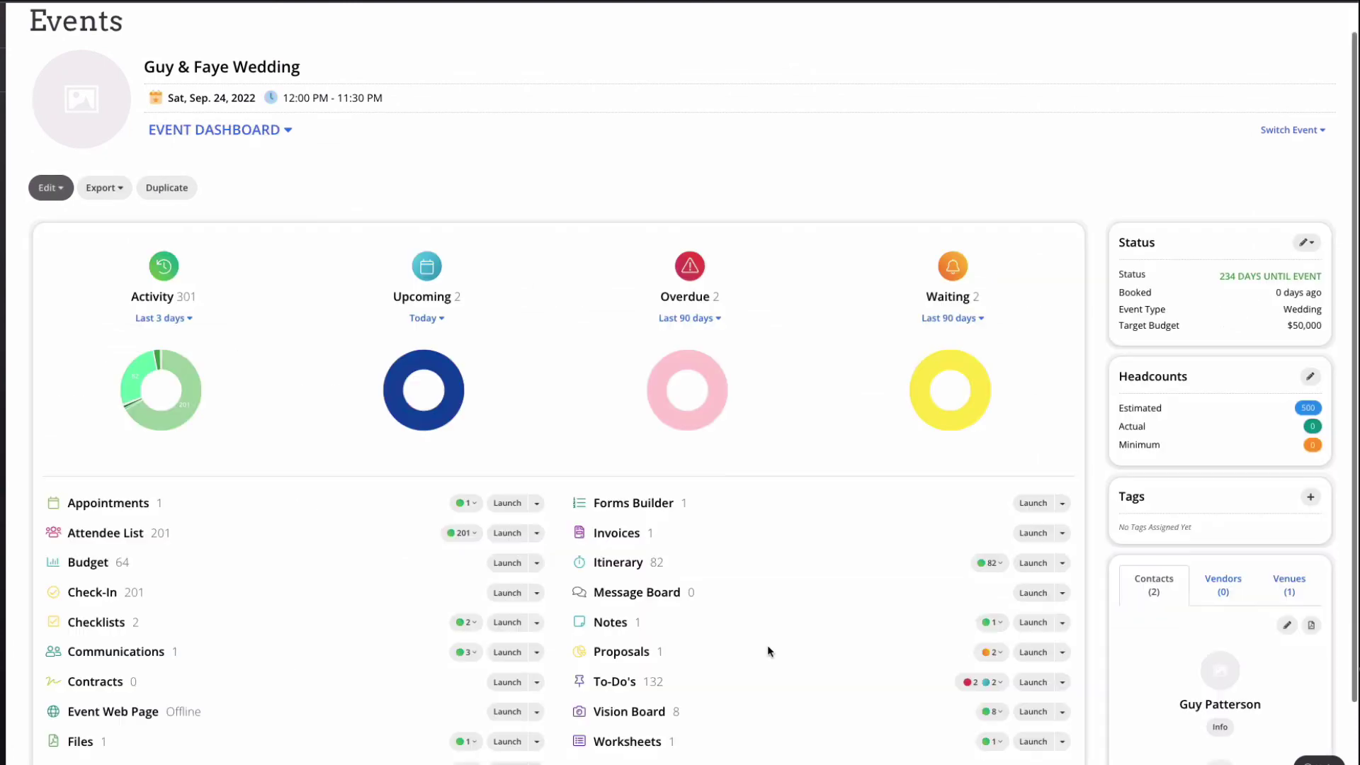
pyautogui.scroll(-2, 769, 650)
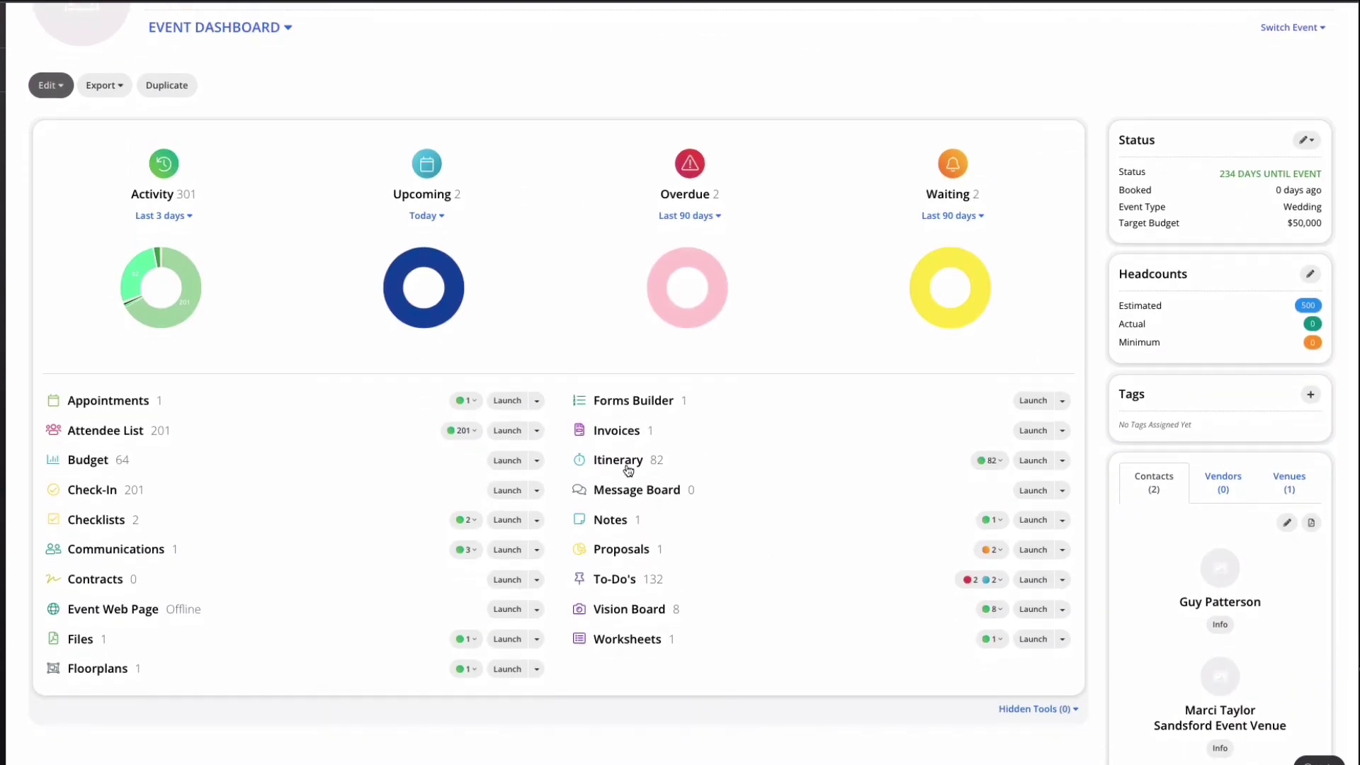
# Step: Open the event itinerary's public shared page via its shareable link
pyautogui.click(628, 469)
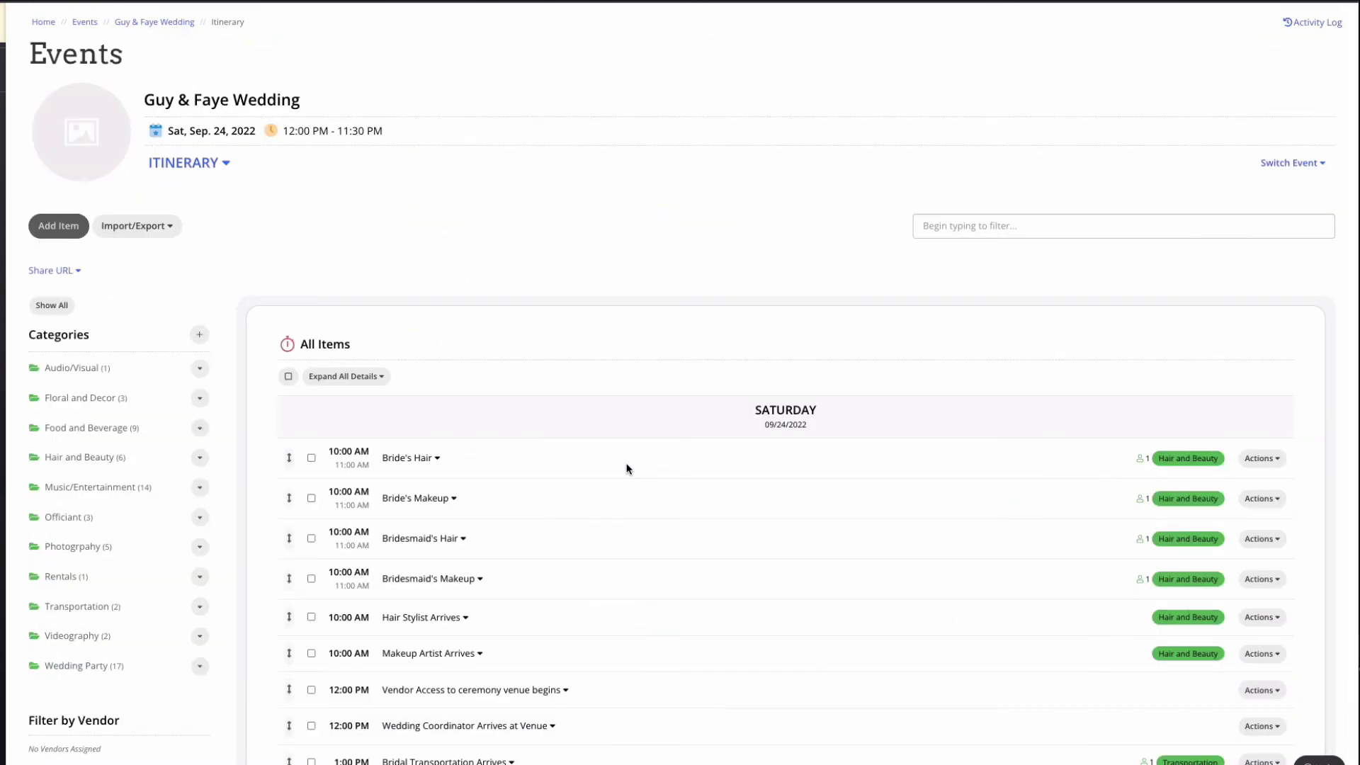
pyautogui.scroll(-1, 627, 469)
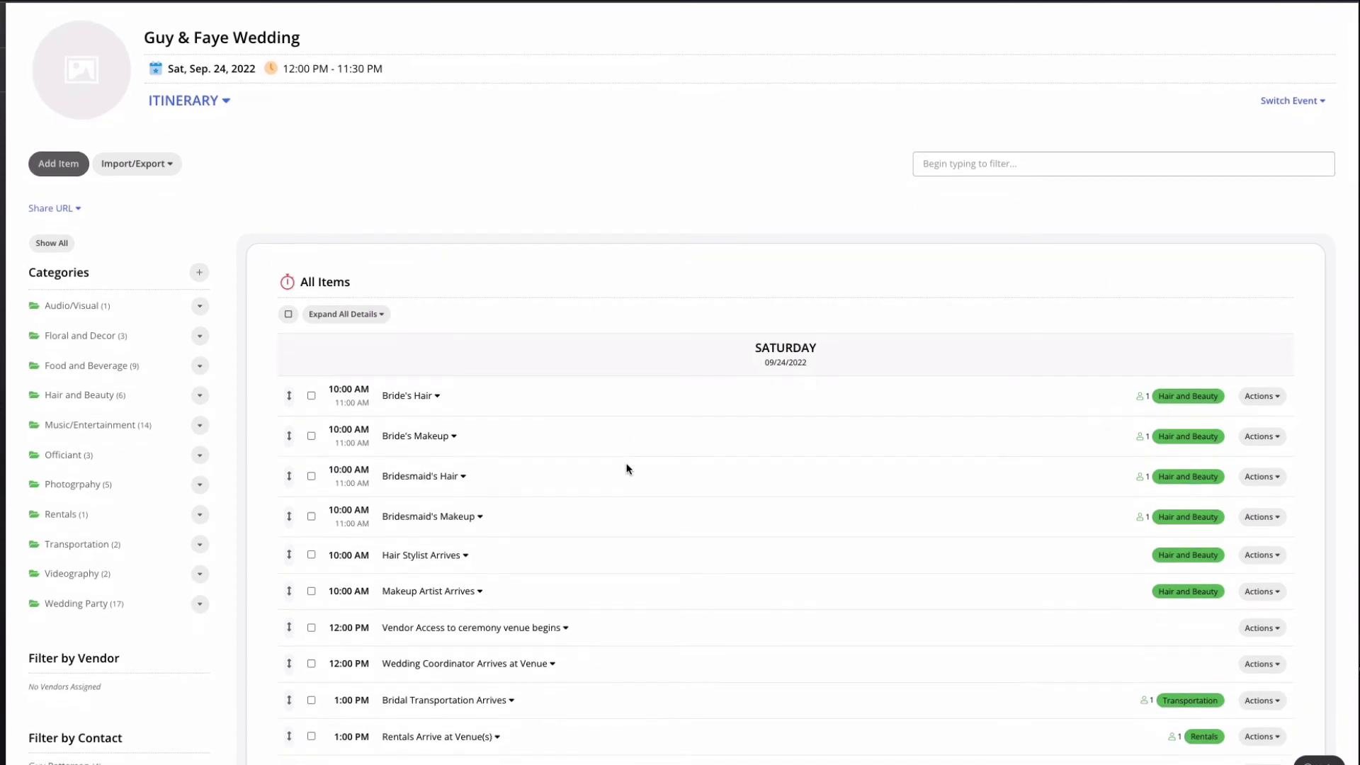
pyautogui.scroll(-1, 628, 469)
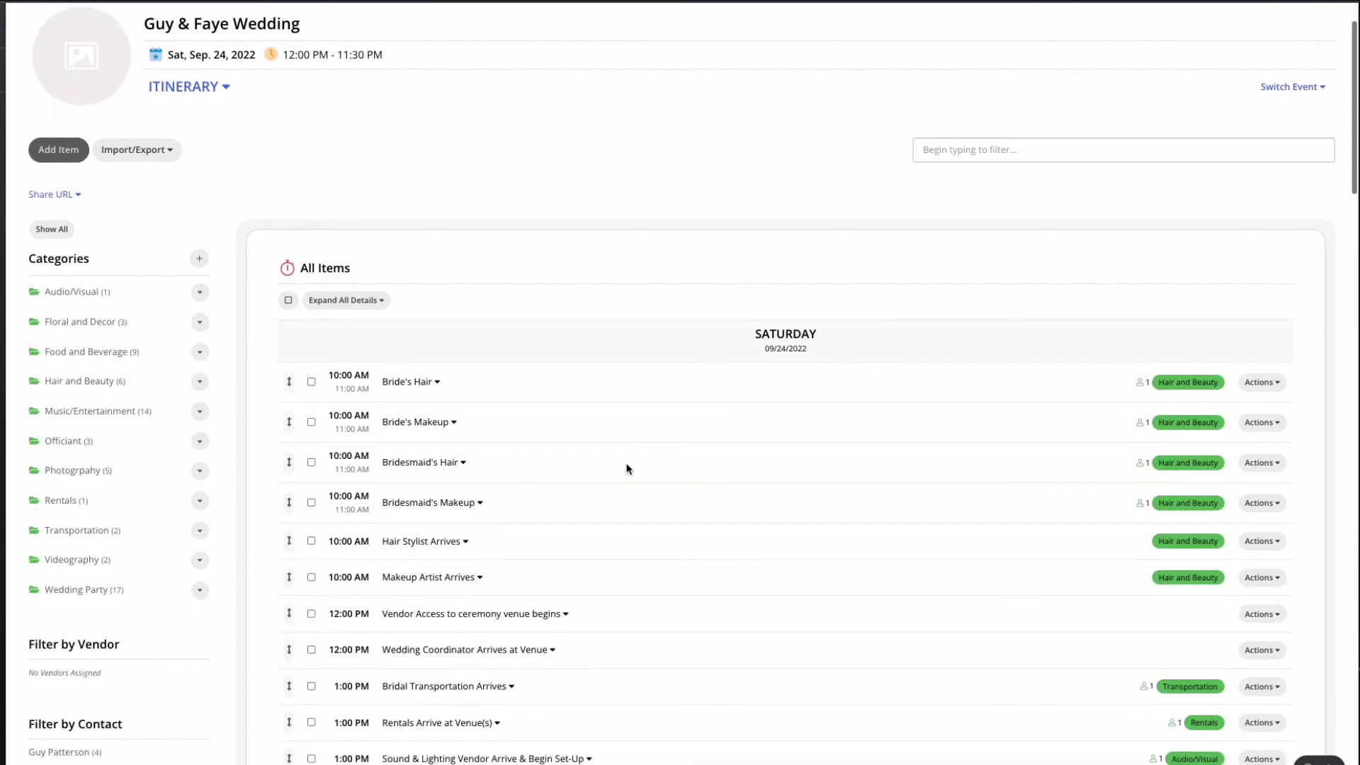
pyautogui.click(74, 198)
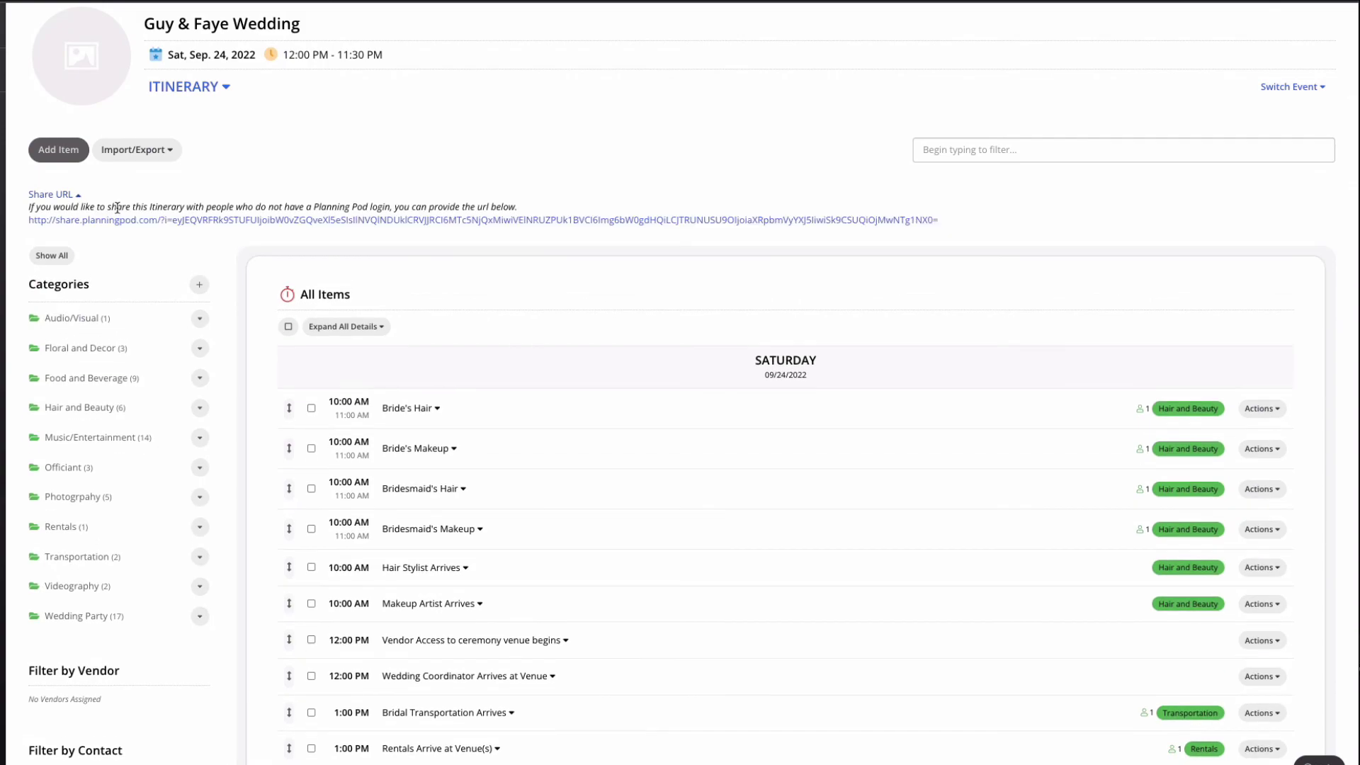
pyautogui.click(143, 224)
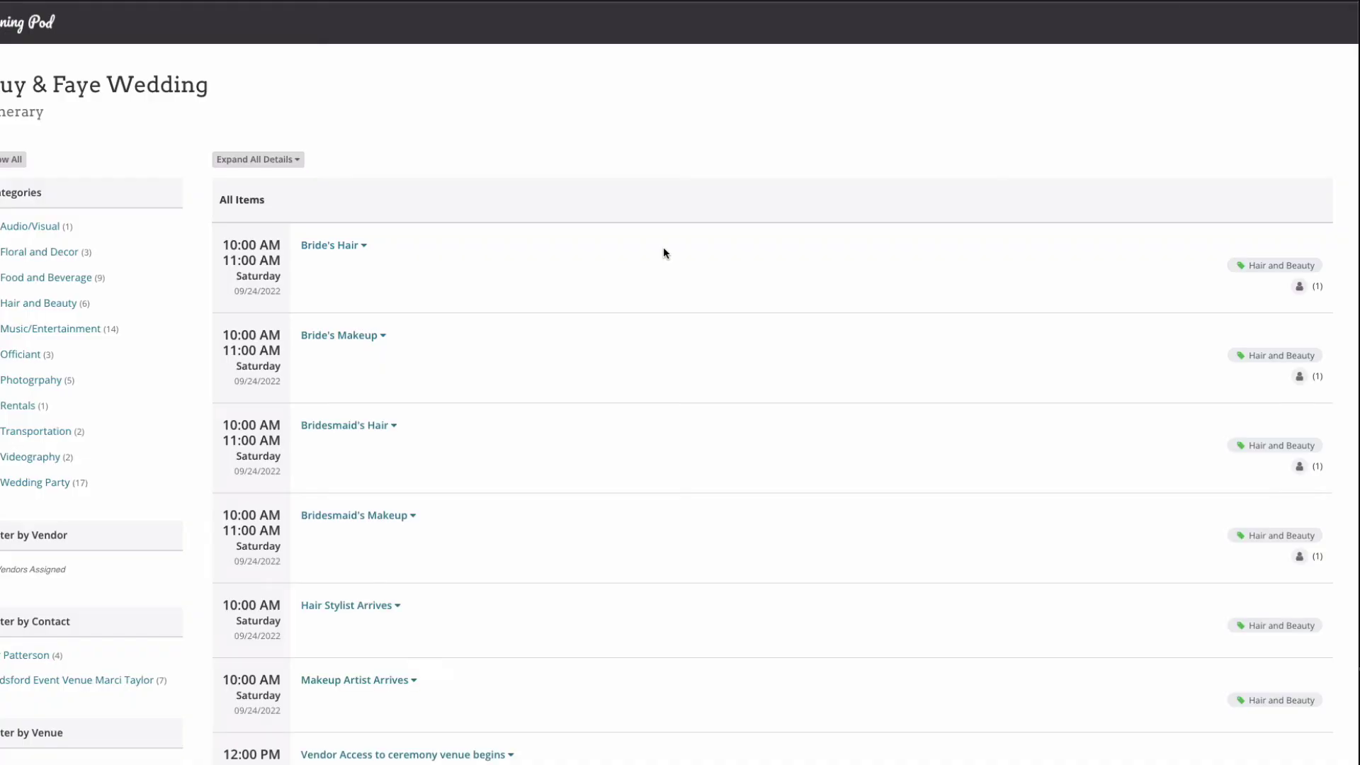
# Step: Expand then collapse the Bride's Hair item and return to the Guy & Faye Wedding dashboard
pyautogui.scroll(-1, 613, 361)
pyautogui.click(347, 229)
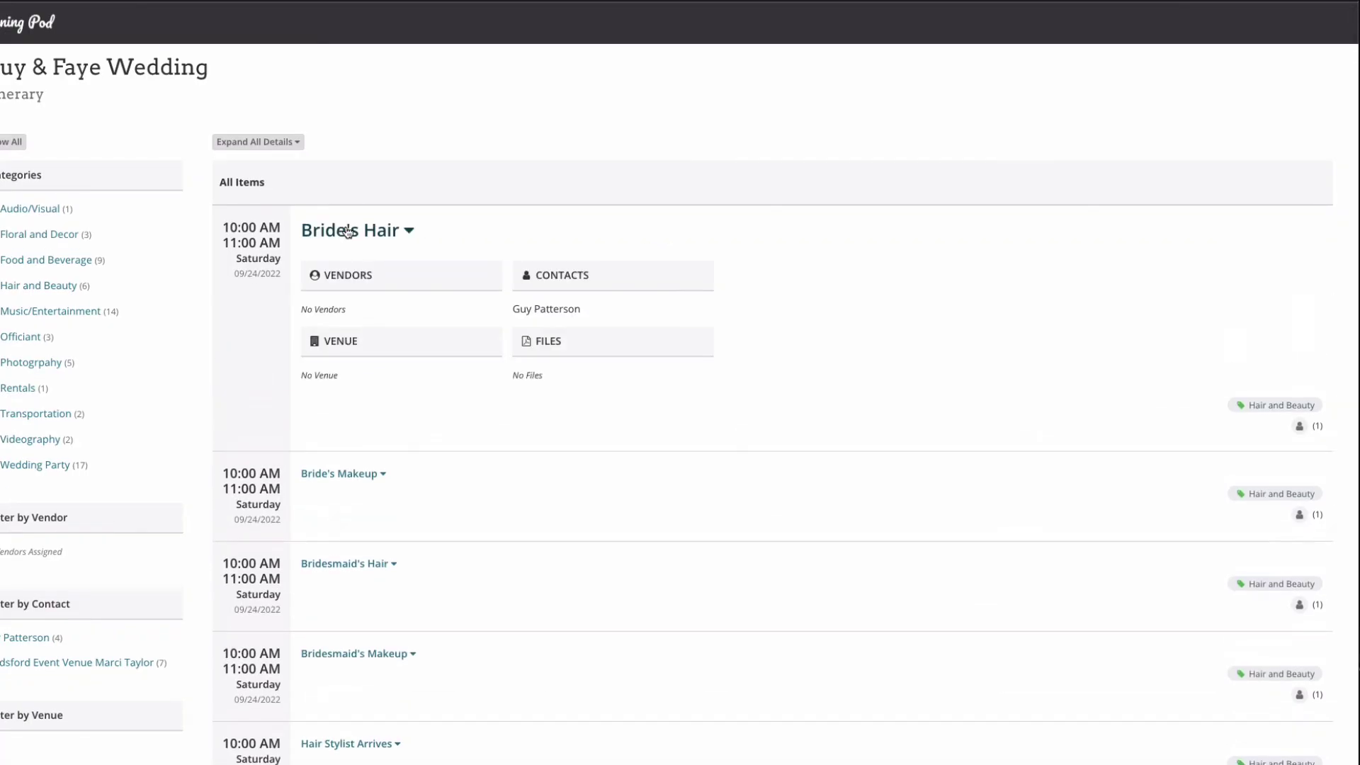
pyautogui.click(347, 231)
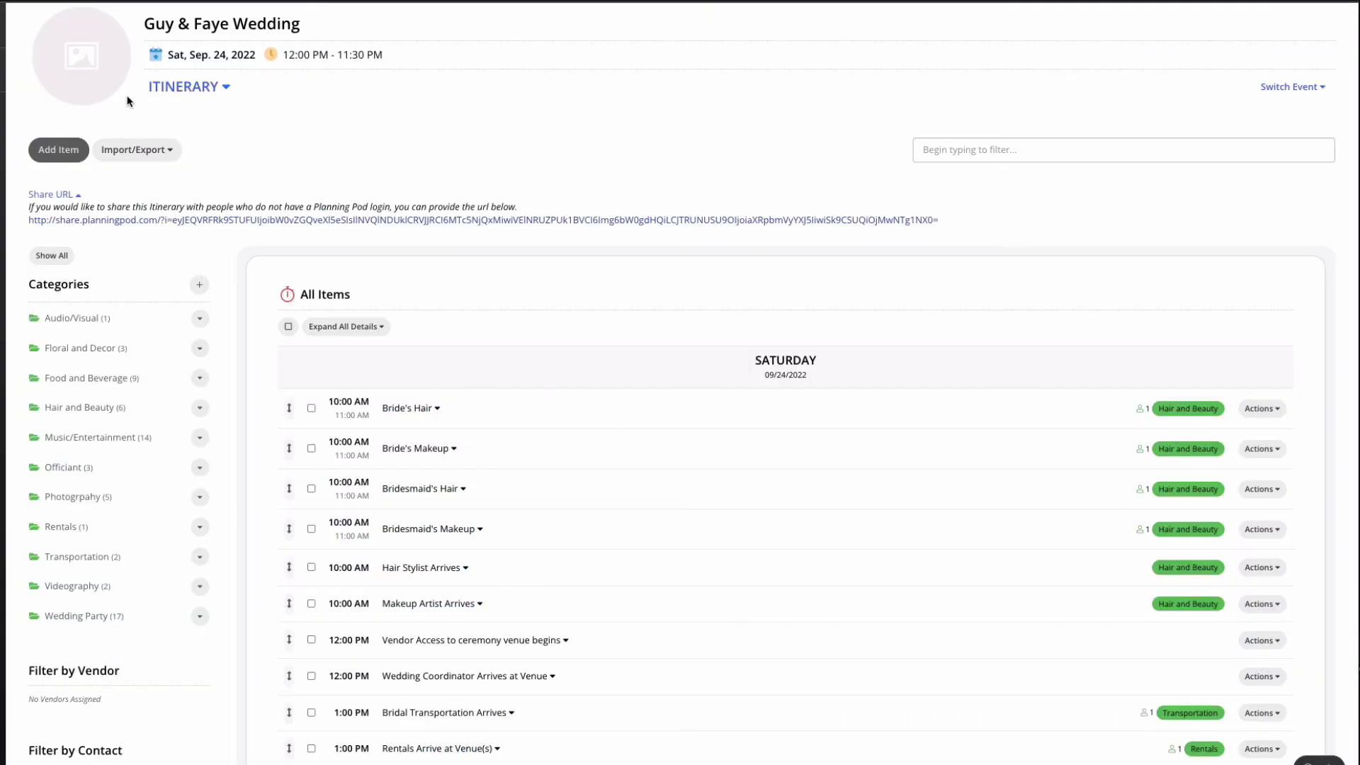
pyautogui.scroll(1, 127, 101)
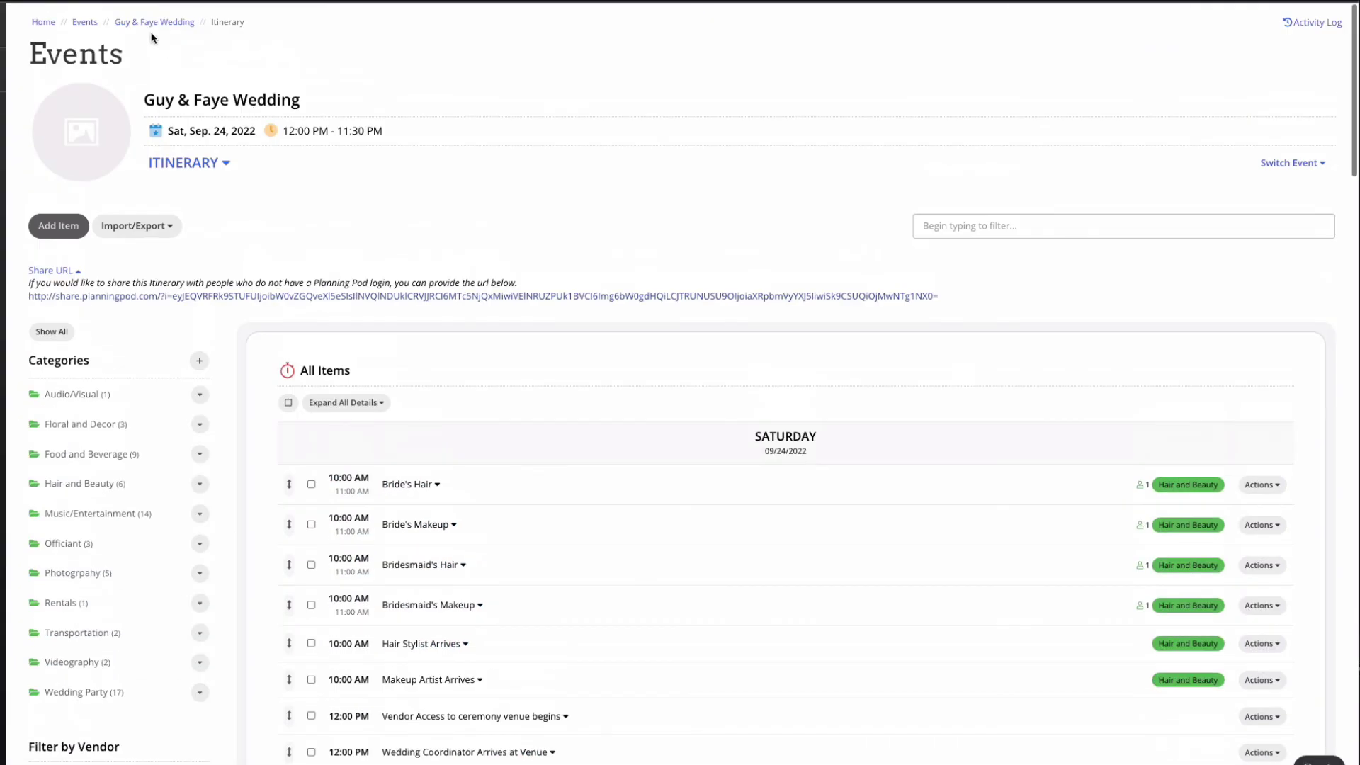
pyautogui.click(150, 23)
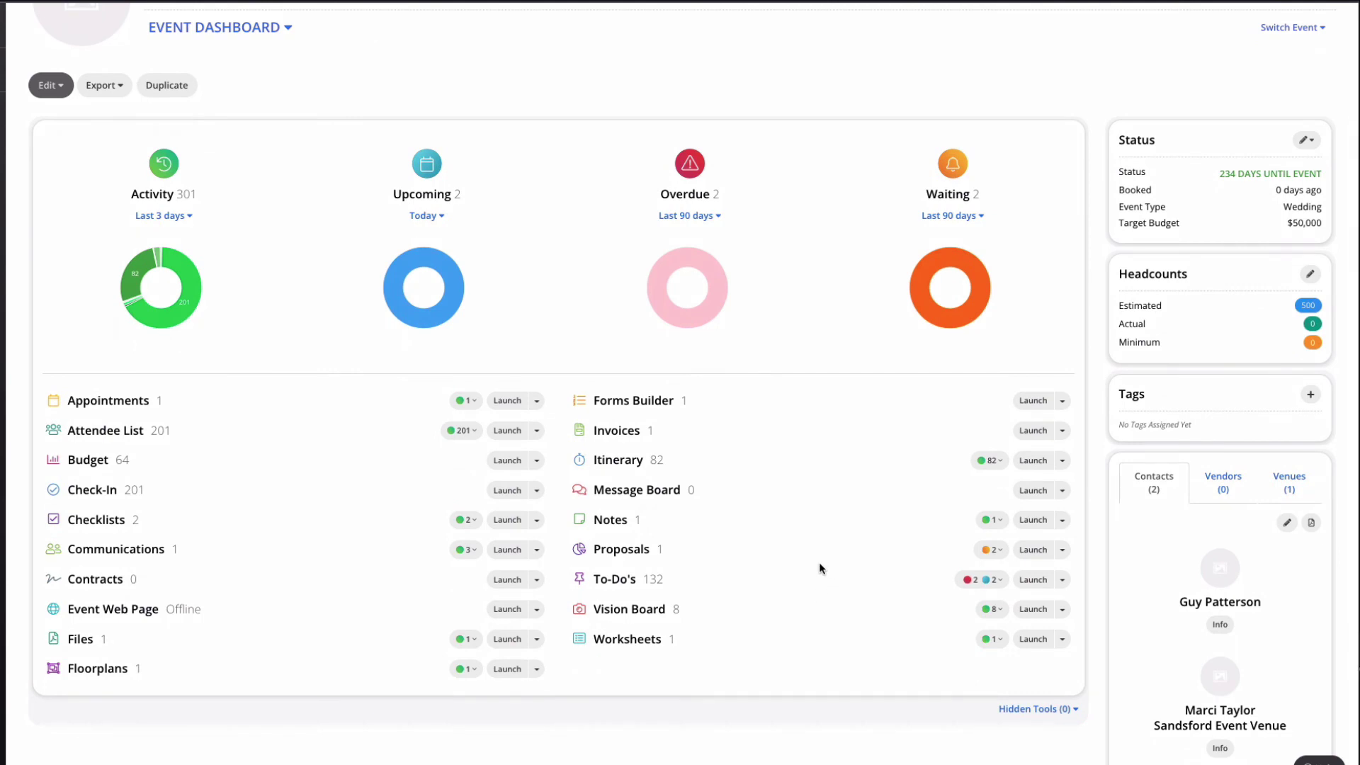
# Step: View the Event Notes entry in the event's notes
pyautogui.click(616, 522)
pyautogui.click(456, 366)
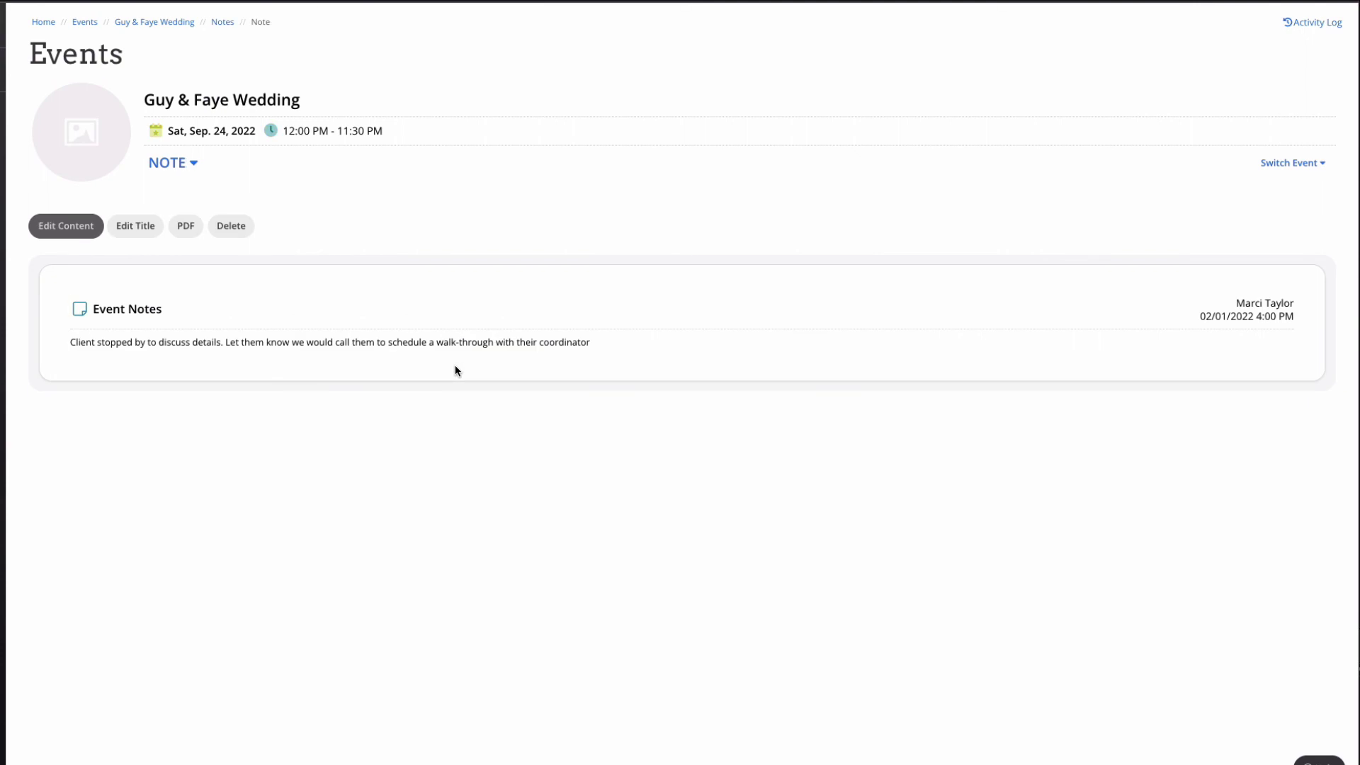
pyautogui.click(152, 23)
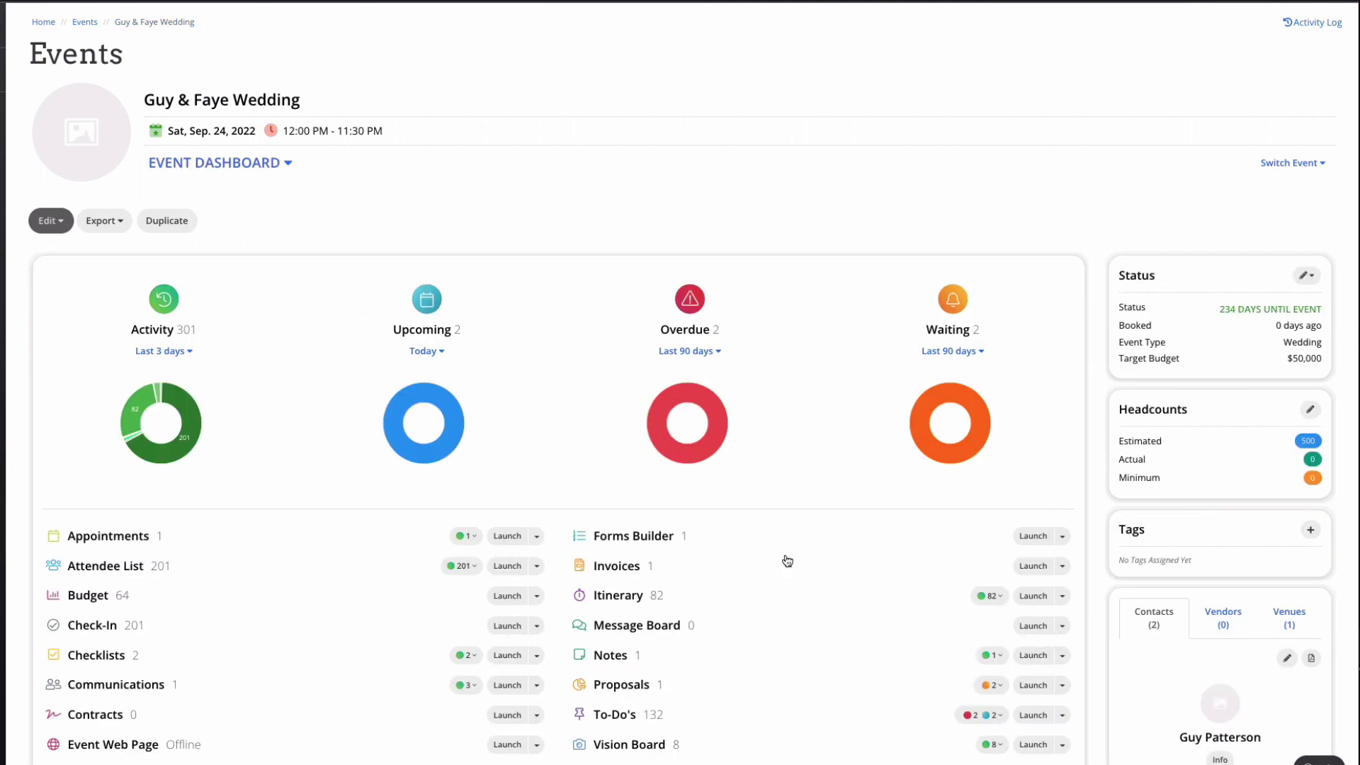
# Step: Mark the overdue Announce engagement to-do as complete
pyautogui.scroll(-2, 790, 589)
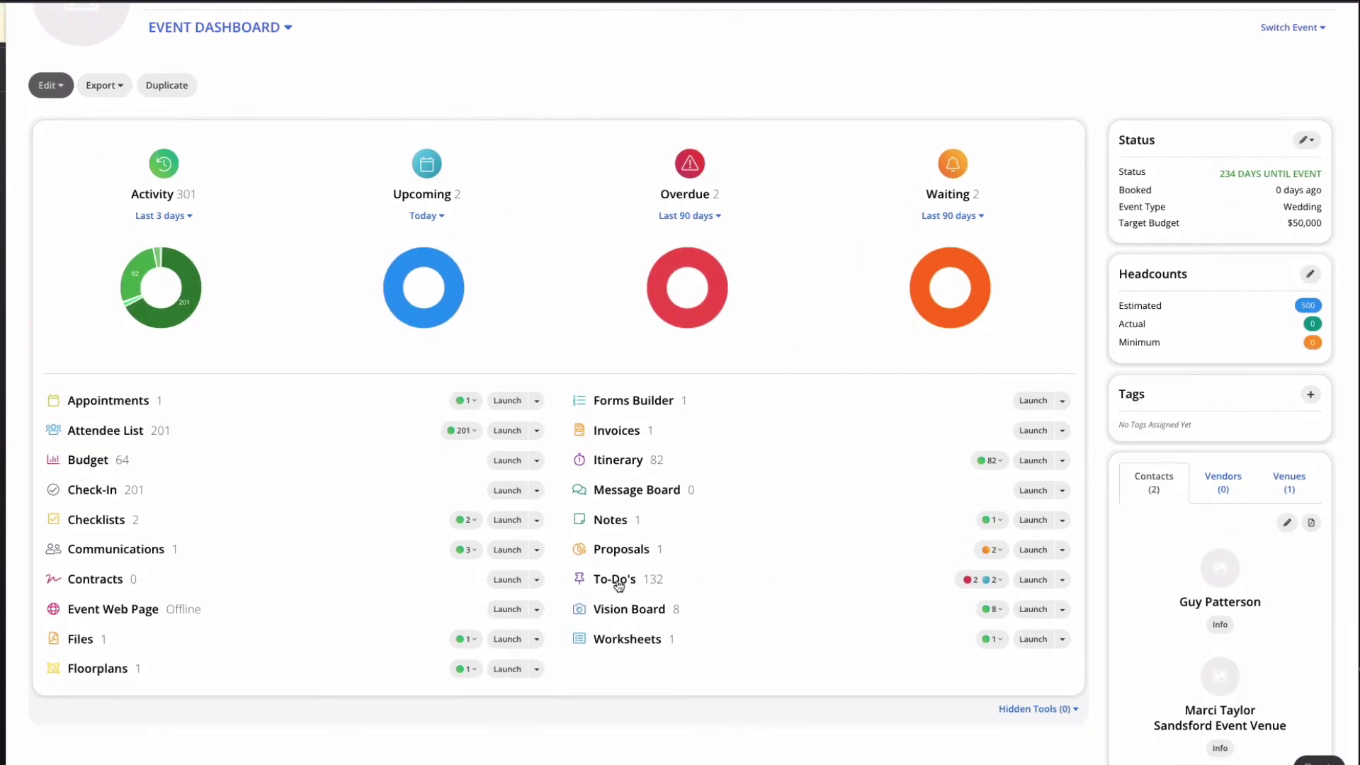
pyautogui.click(617, 581)
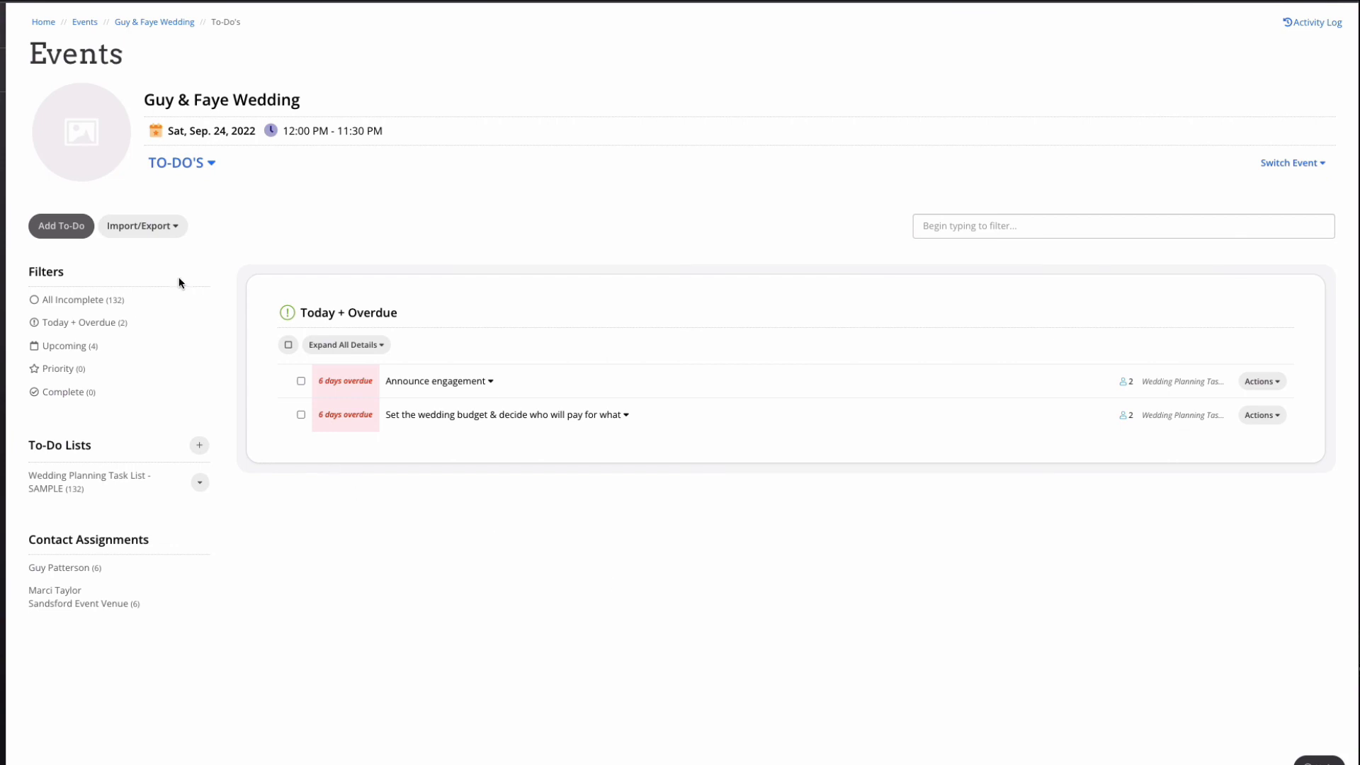
pyautogui.click(157, 226)
pyautogui.click(479, 198)
pyautogui.click(483, 383)
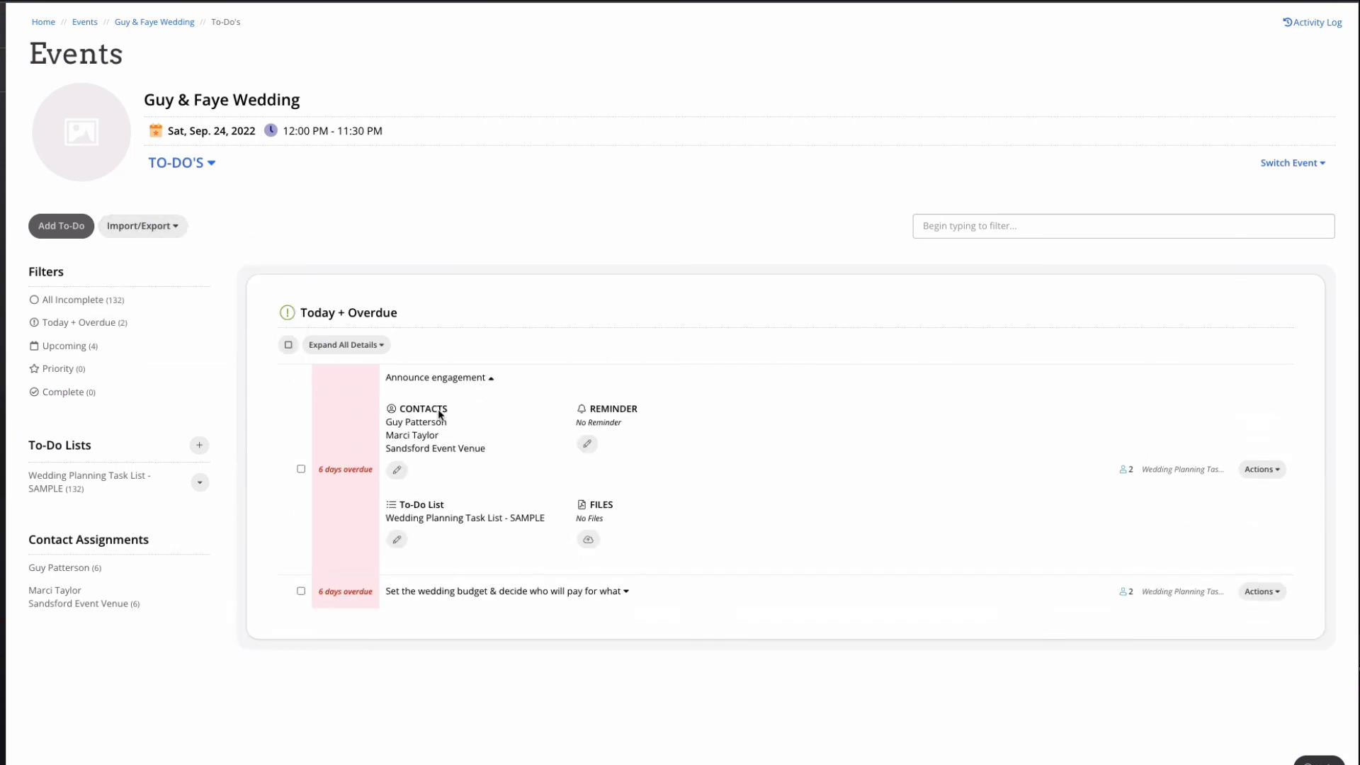
pyautogui.click(301, 469)
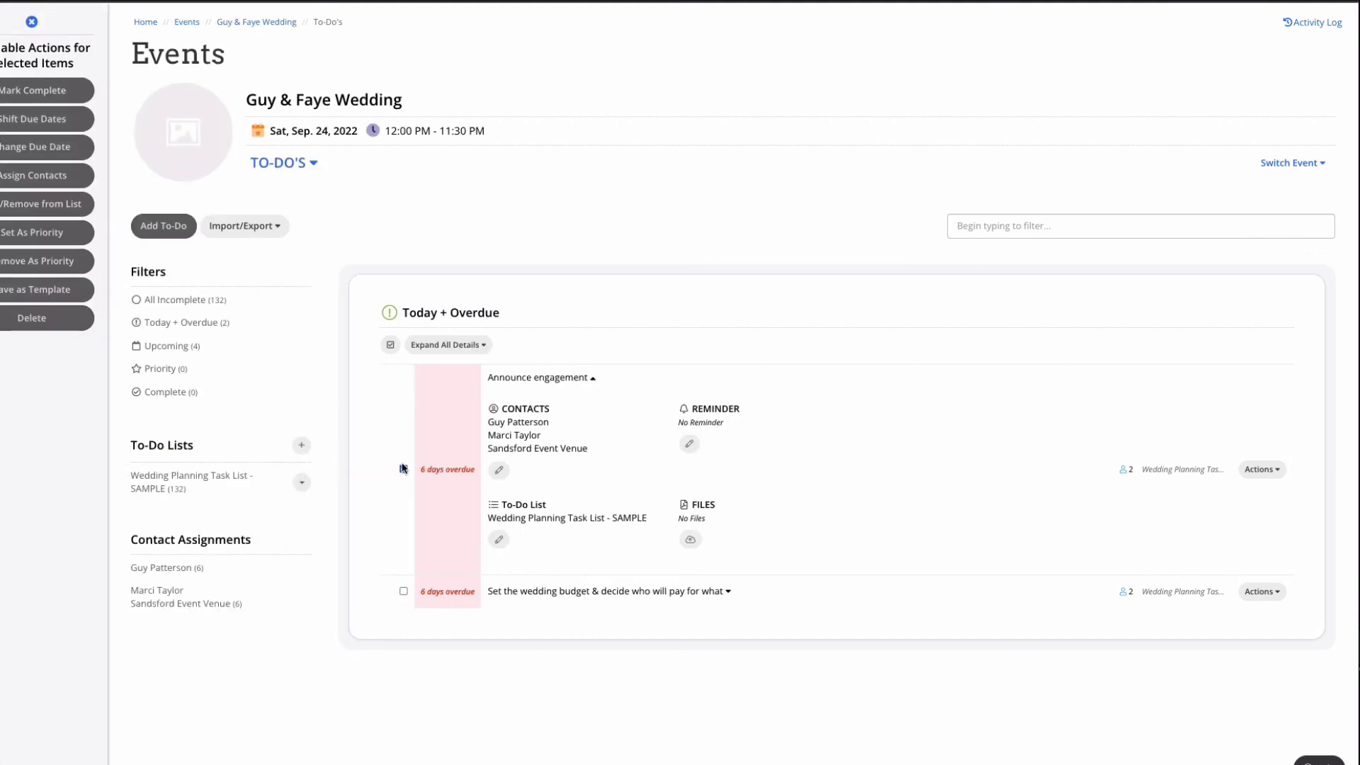
pyautogui.click(68, 99)
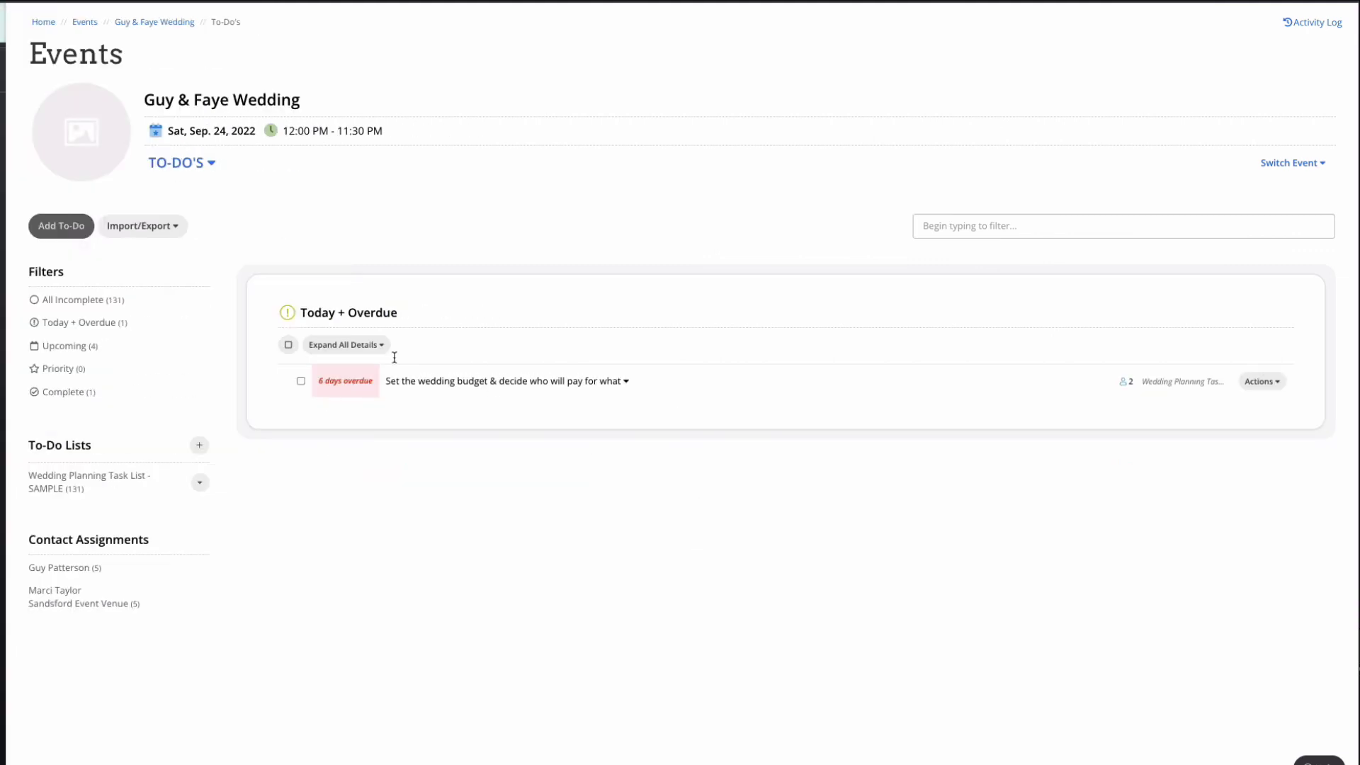
# Step: Browse the Upcoming and All Incomplete to-do lists
pyautogui.click(81, 349)
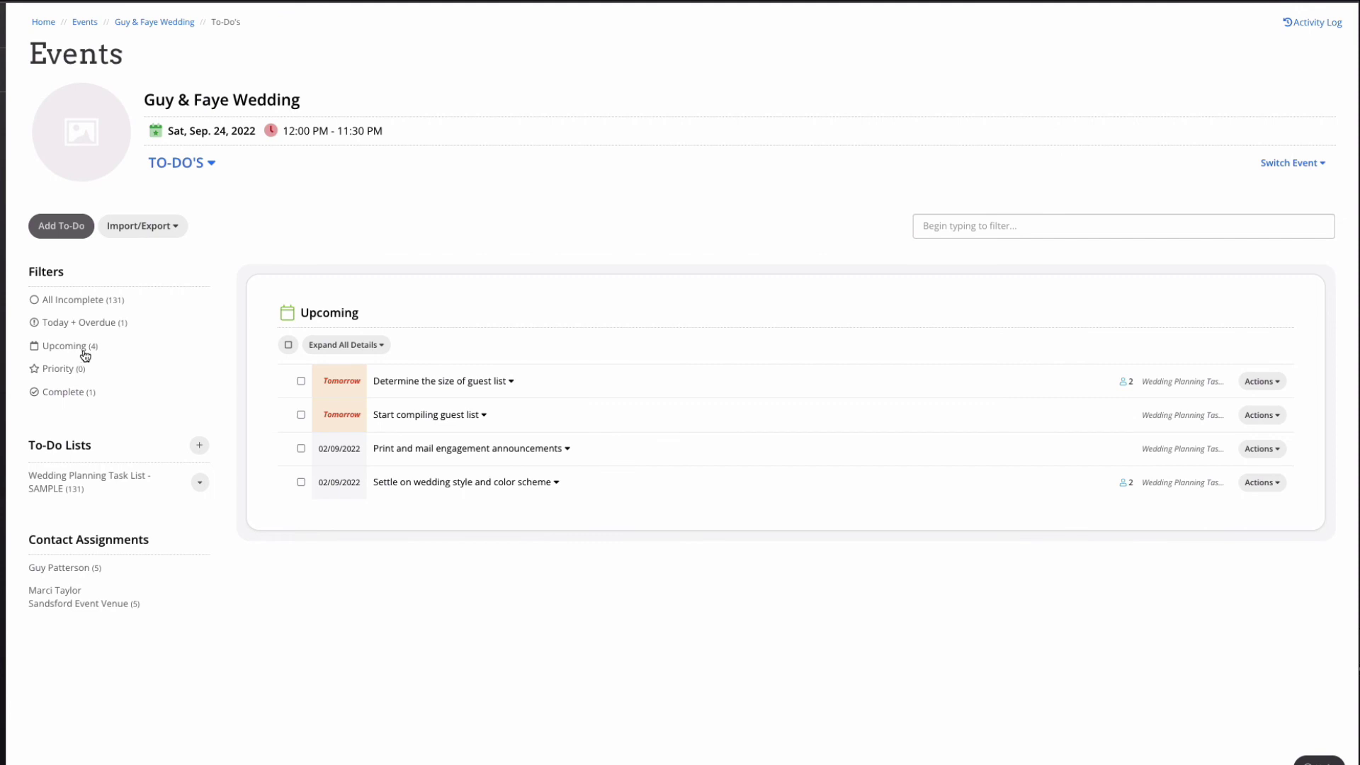
pyautogui.click(96, 304)
pyautogui.scroll(-3, 816, 541)
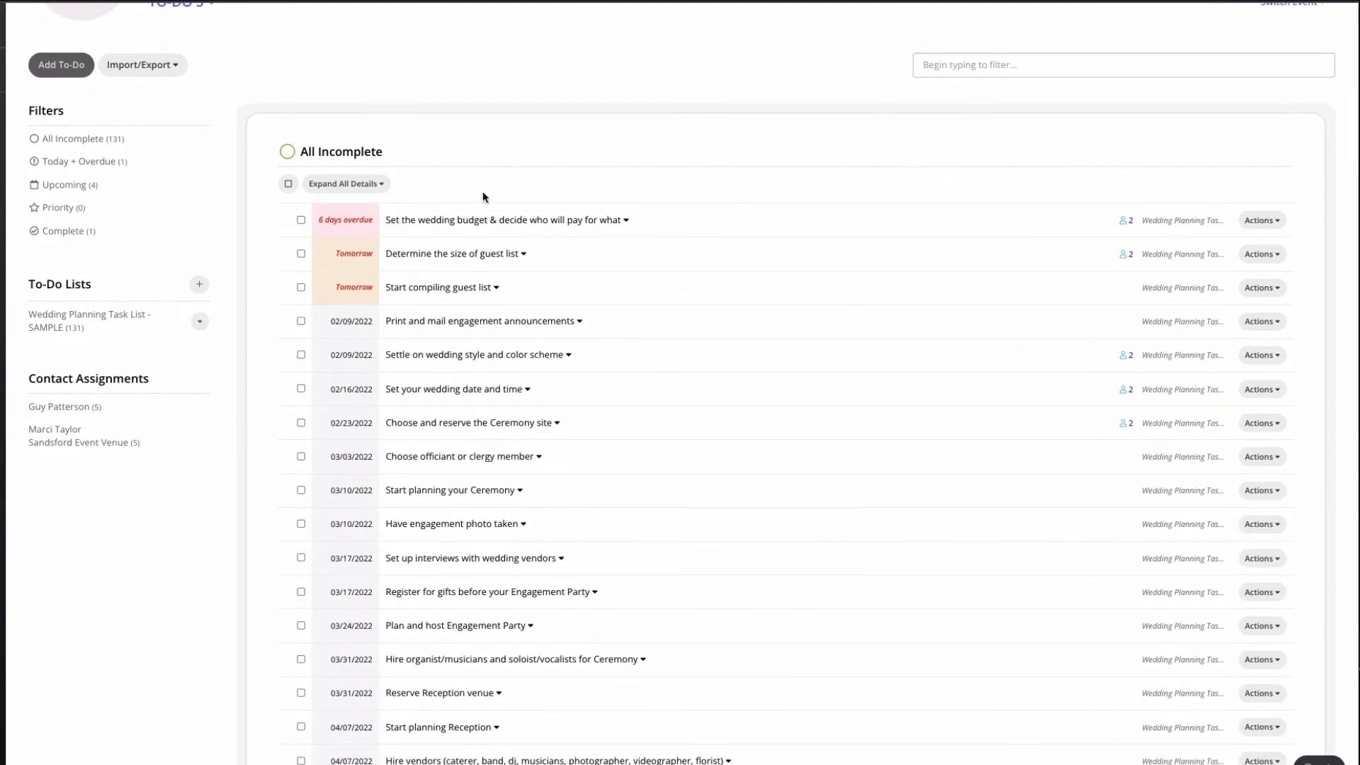
pyautogui.scroll(3, 271, 77)
# Step: Comment 'beautiful' on the coloured wall-lighting vision board photo, notifying a contact by email
pyautogui.click(173, 16)
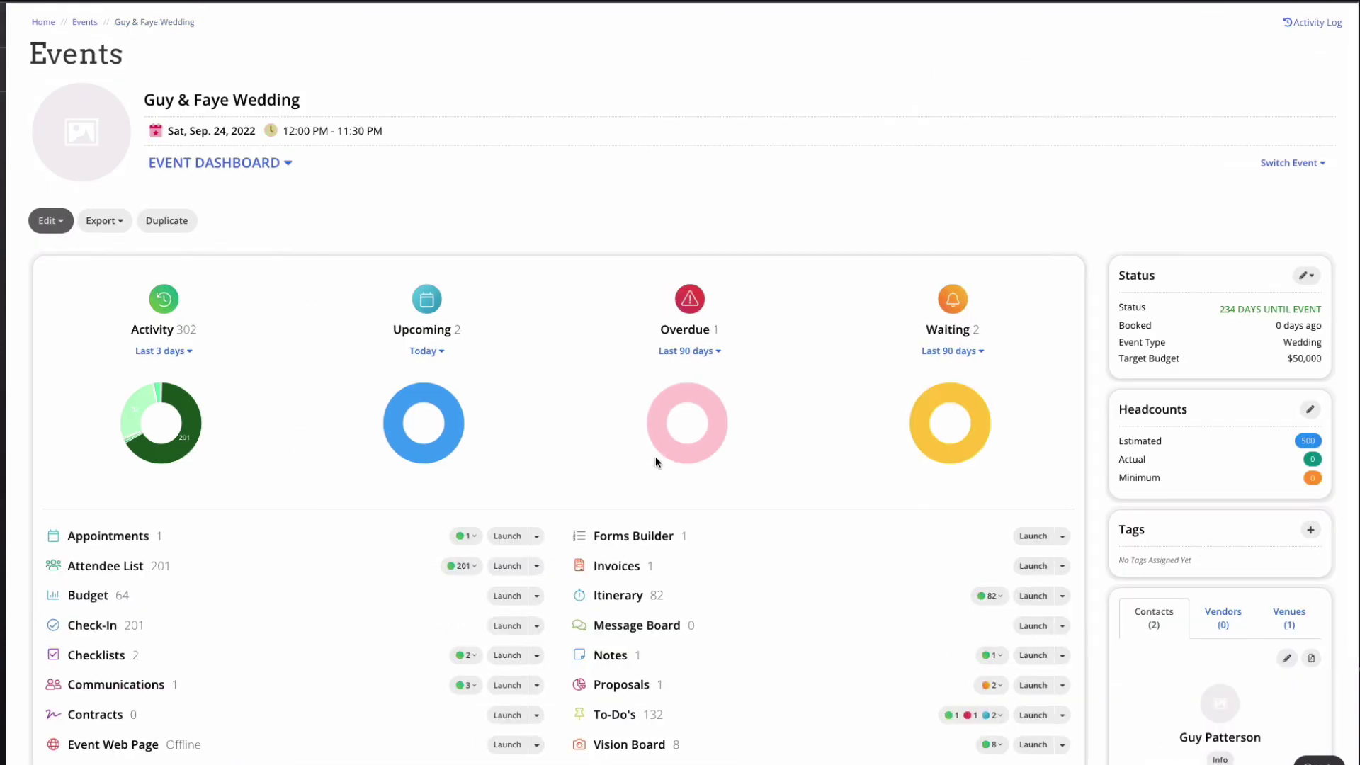
pyautogui.scroll(-3, 652, 593)
pyautogui.click(647, 607)
pyautogui.scroll(-5, 647, 613)
pyautogui.click(309, 471)
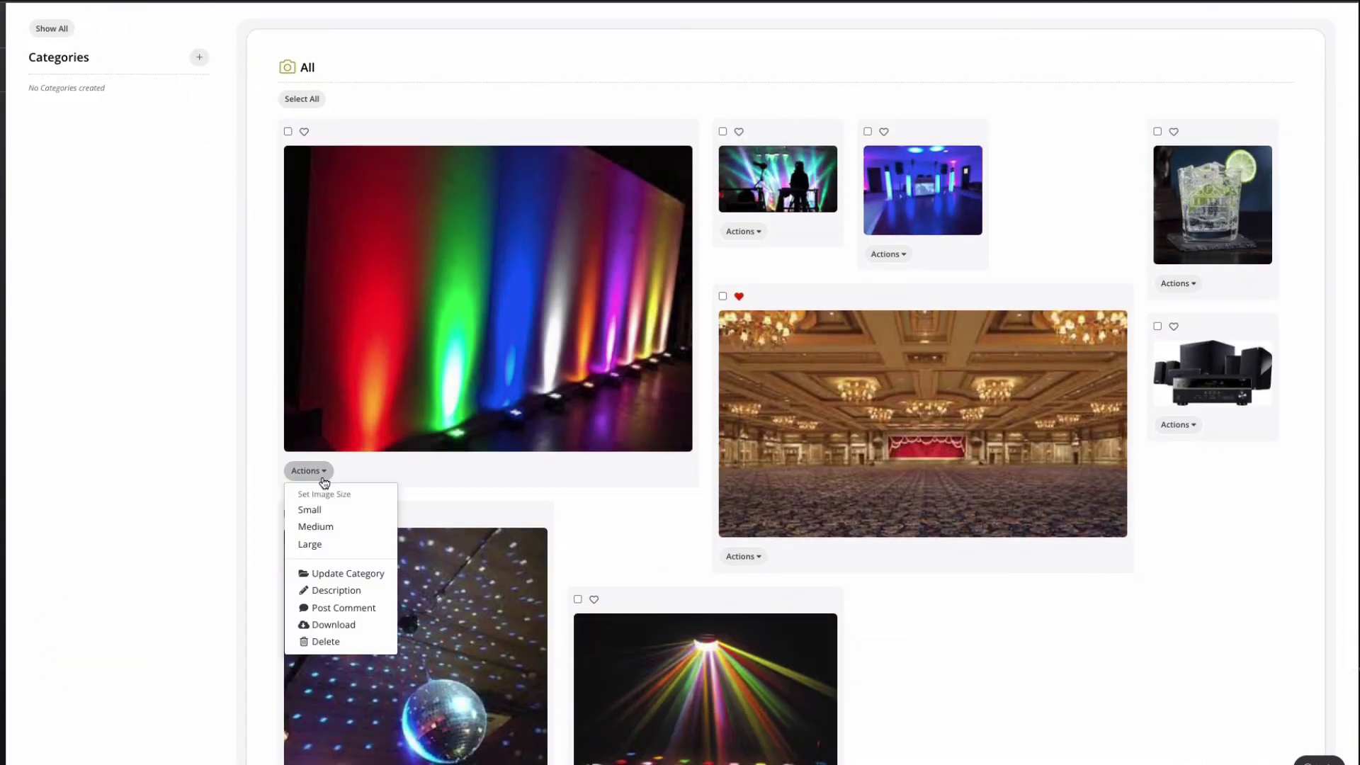
pyautogui.click(361, 609)
pyautogui.click(601, 125)
pyautogui.write('beautiful!')
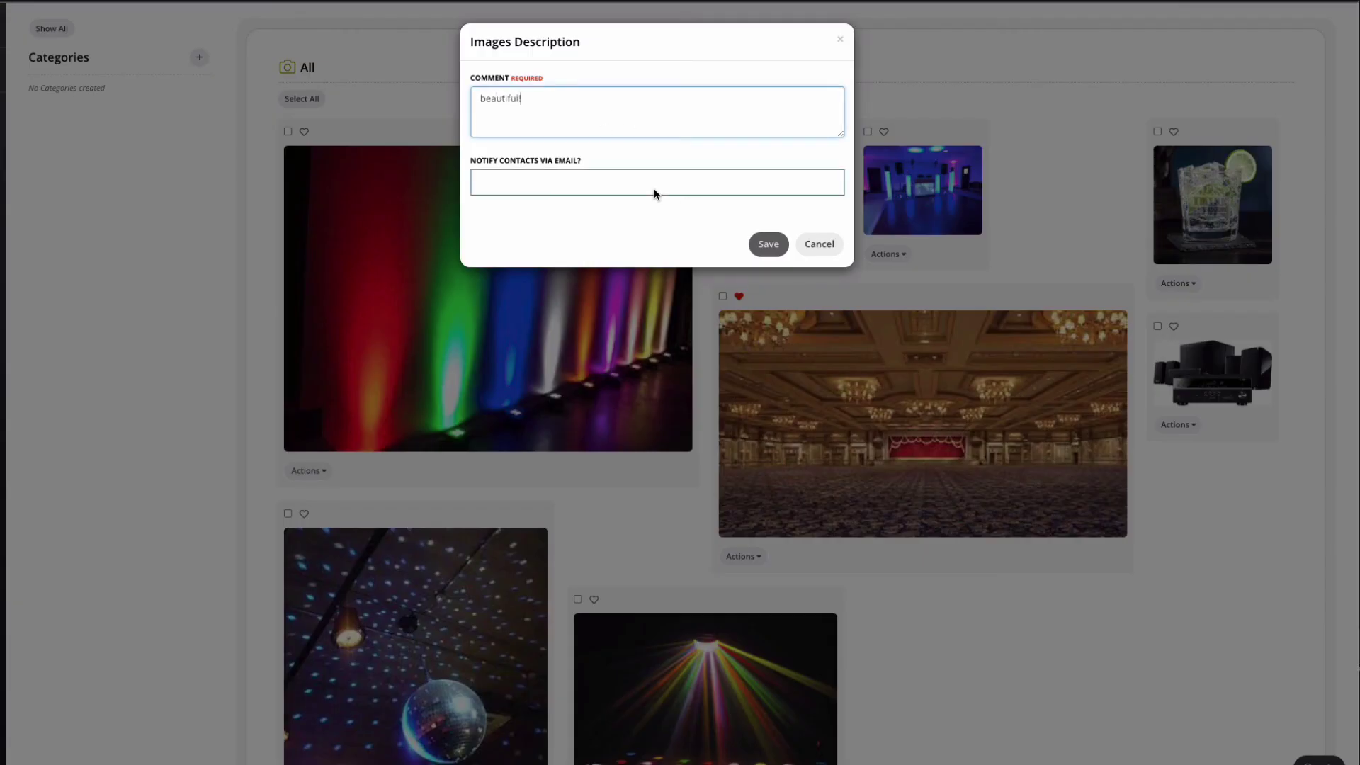
pyautogui.click(652, 195)
pyautogui.click(635, 226)
pyautogui.click(780, 244)
# Step: Look over the Decor Worksheet - SAMPLE in the event's worksheets, then return to the dashboard
pyautogui.scroll(4, 778, 250)
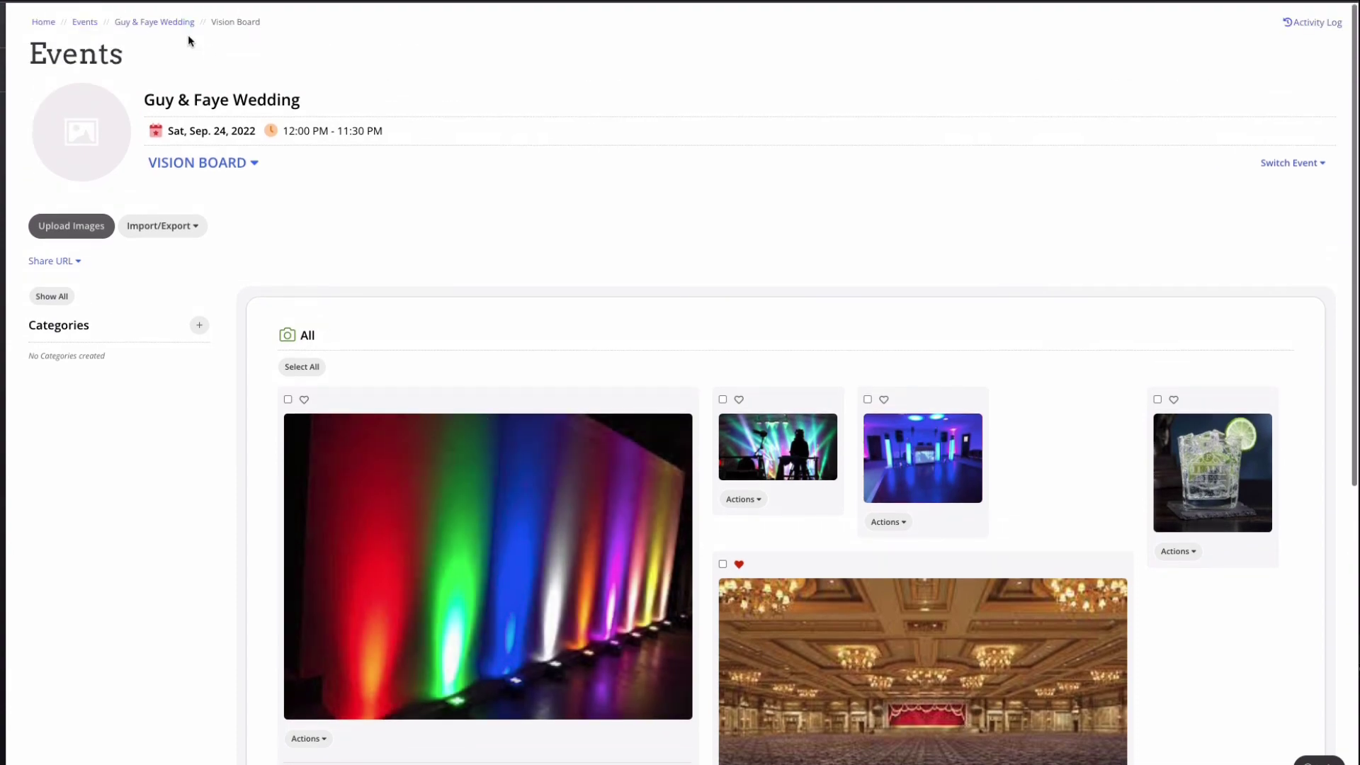
pyautogui.click(182, 30)
pyautogui.scroll(-2, 708, 547)
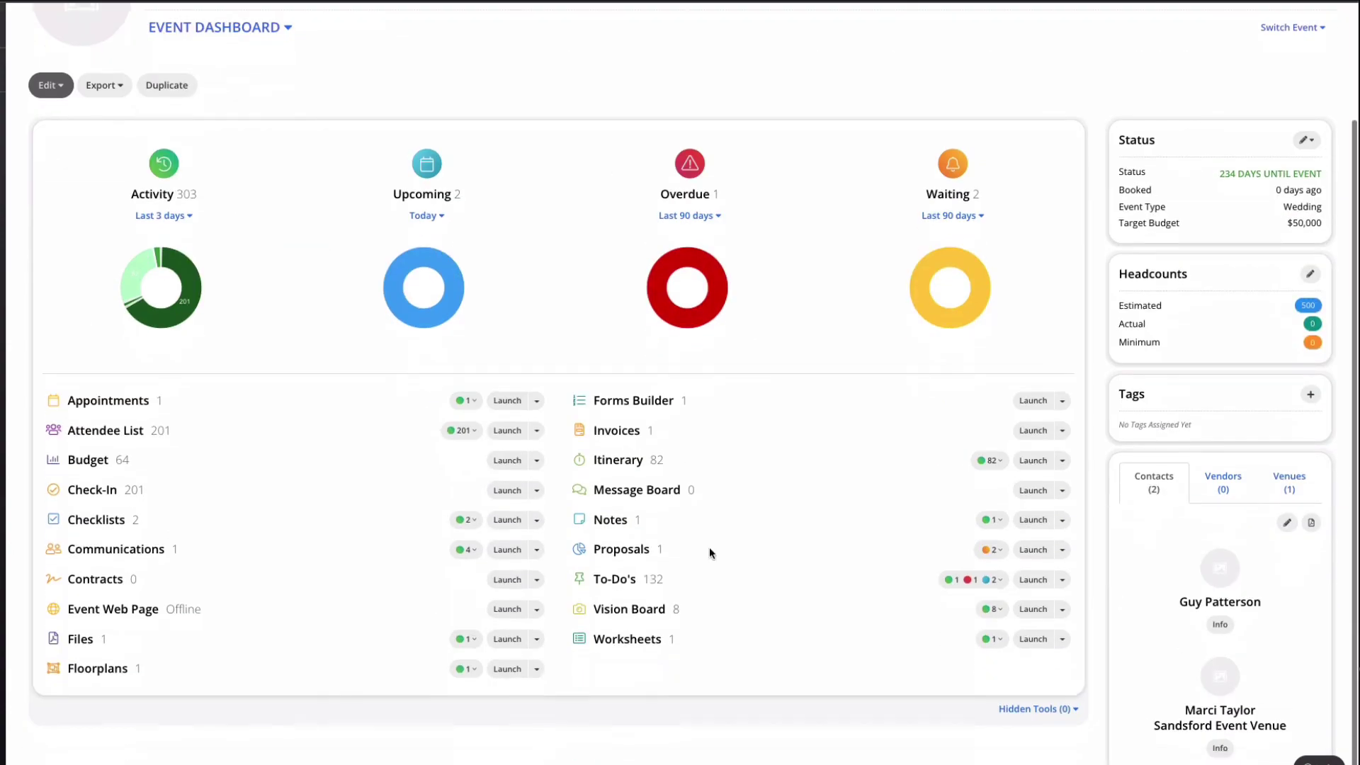
pyautogui.click(647, 640)
pyautogui.click(200, 378)
pyautogui.scroll(-4, 525, 407)
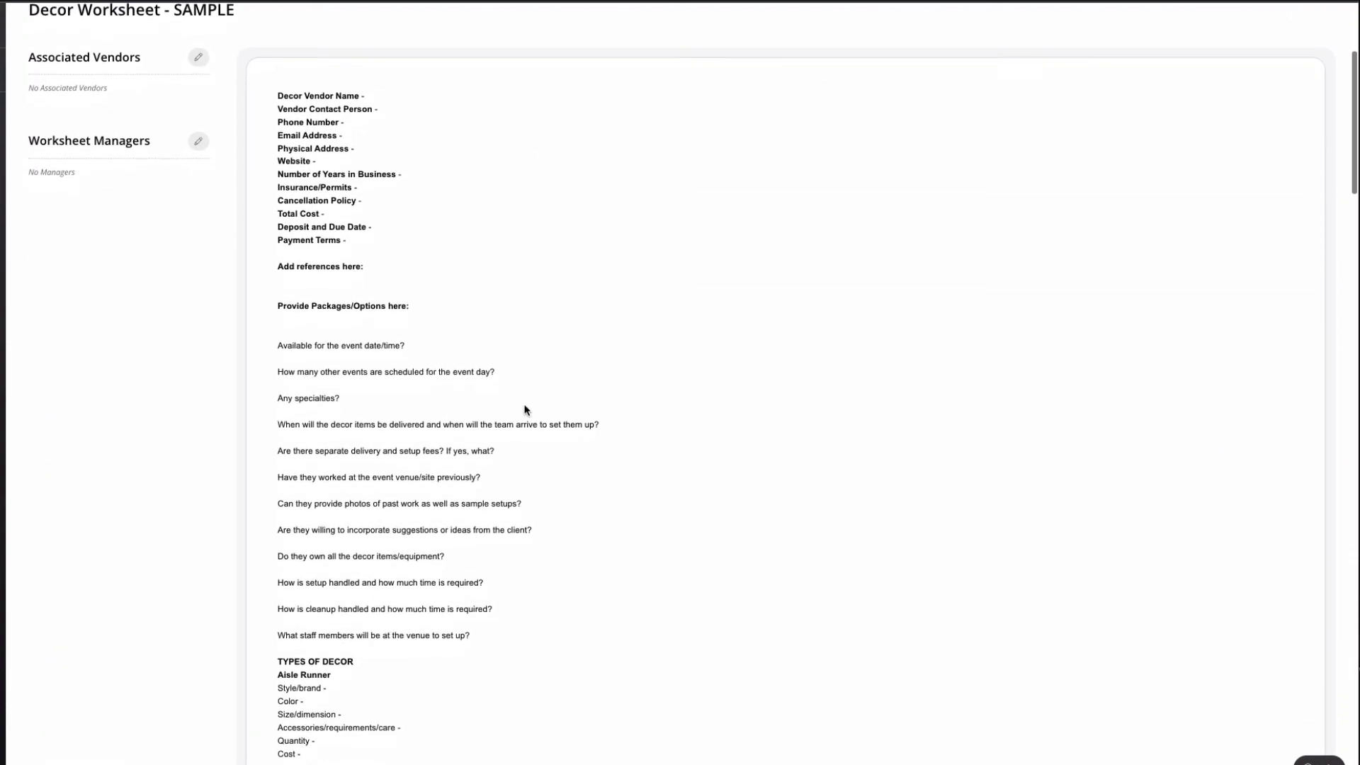
pyautogui.scroll(3, 525, 410)
pyautogui.scroll(1, 525, 410)
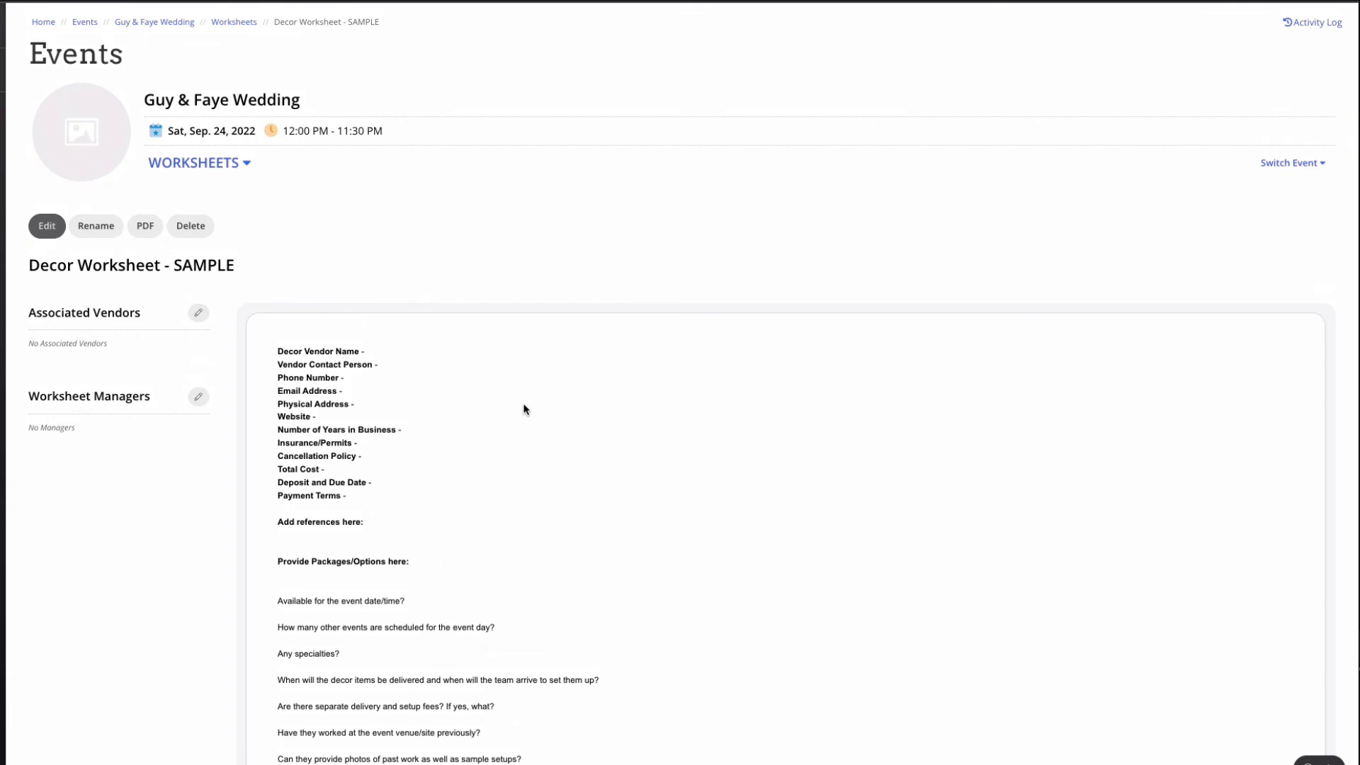
pyautogui.click(177, 23)
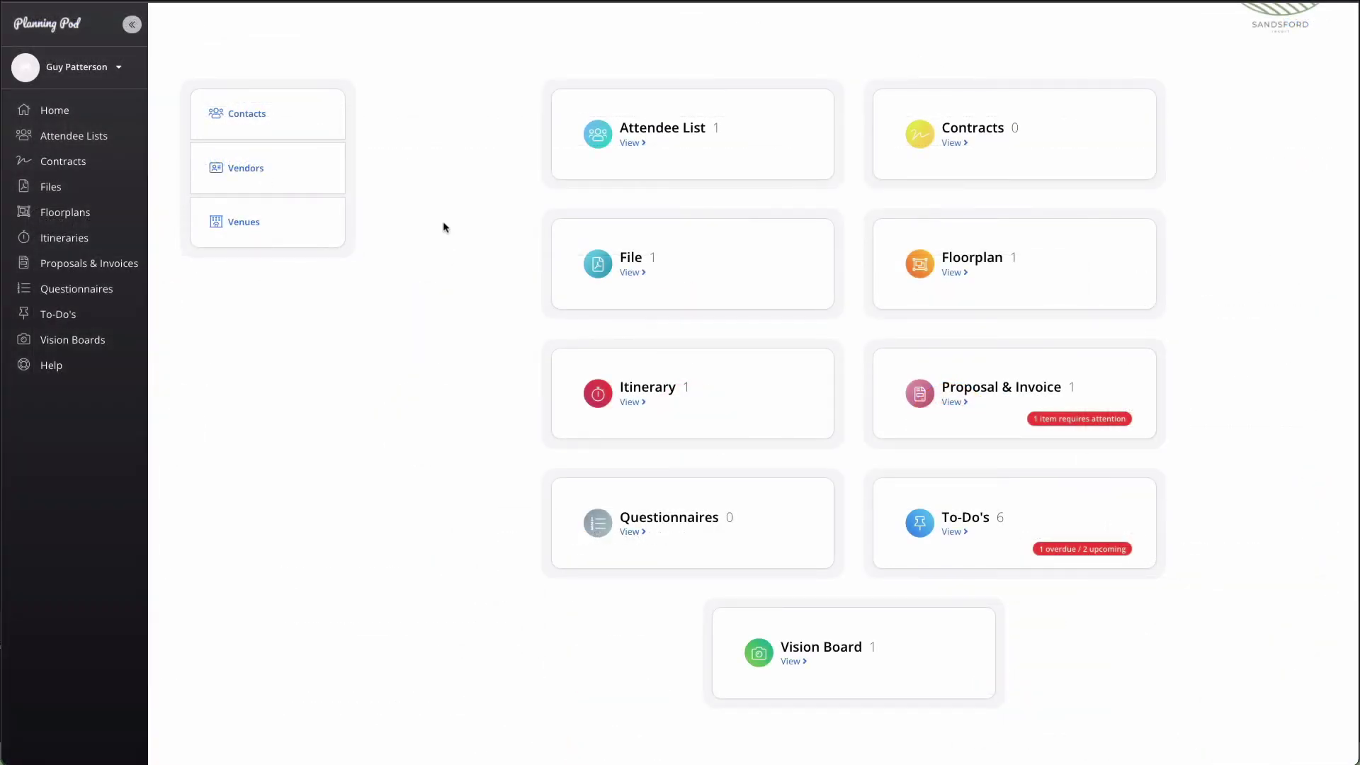
# Step: Expand the portal's Contacts, Vendors and Venues panels to show ABC Hotel and Gardens - Outdoor Garden on Sep. 24, 2022
pyautogui.click(257, 117)
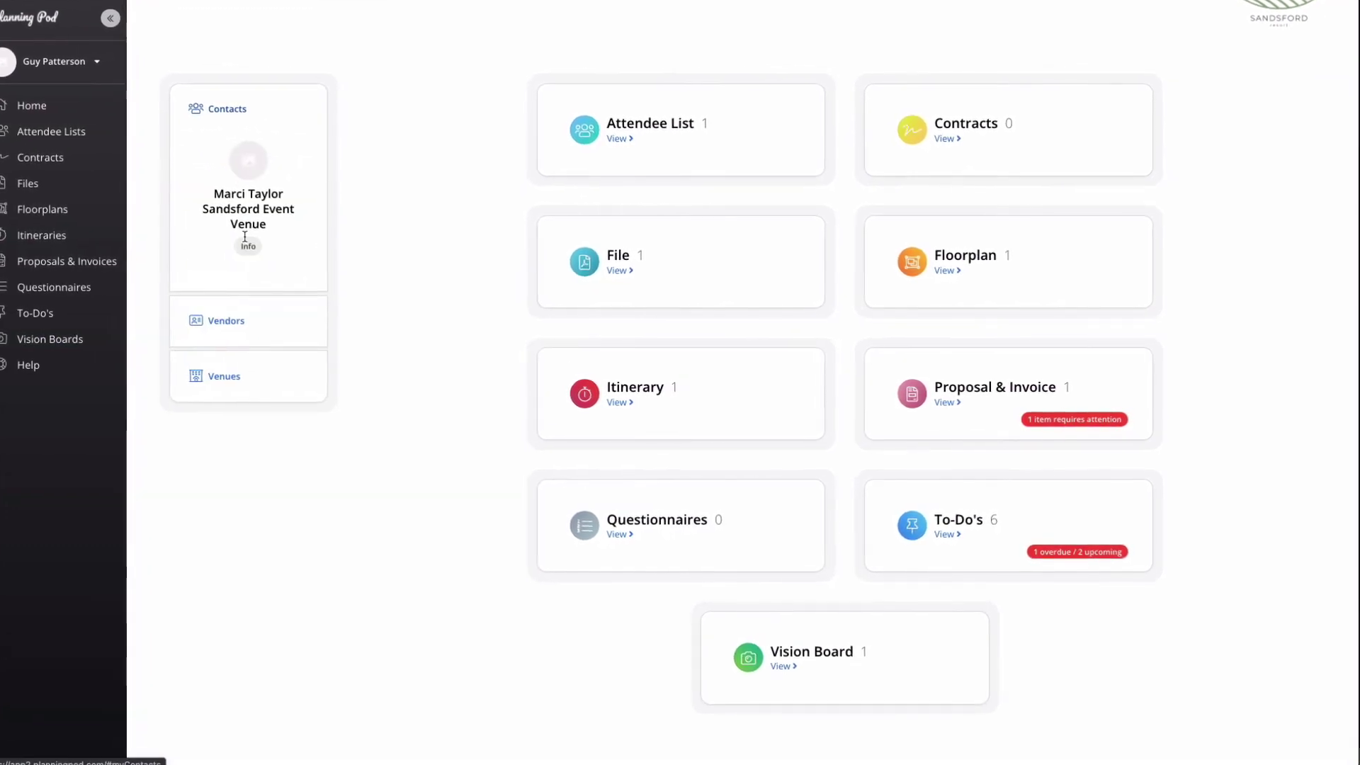
pyautogui.click(238, 256)
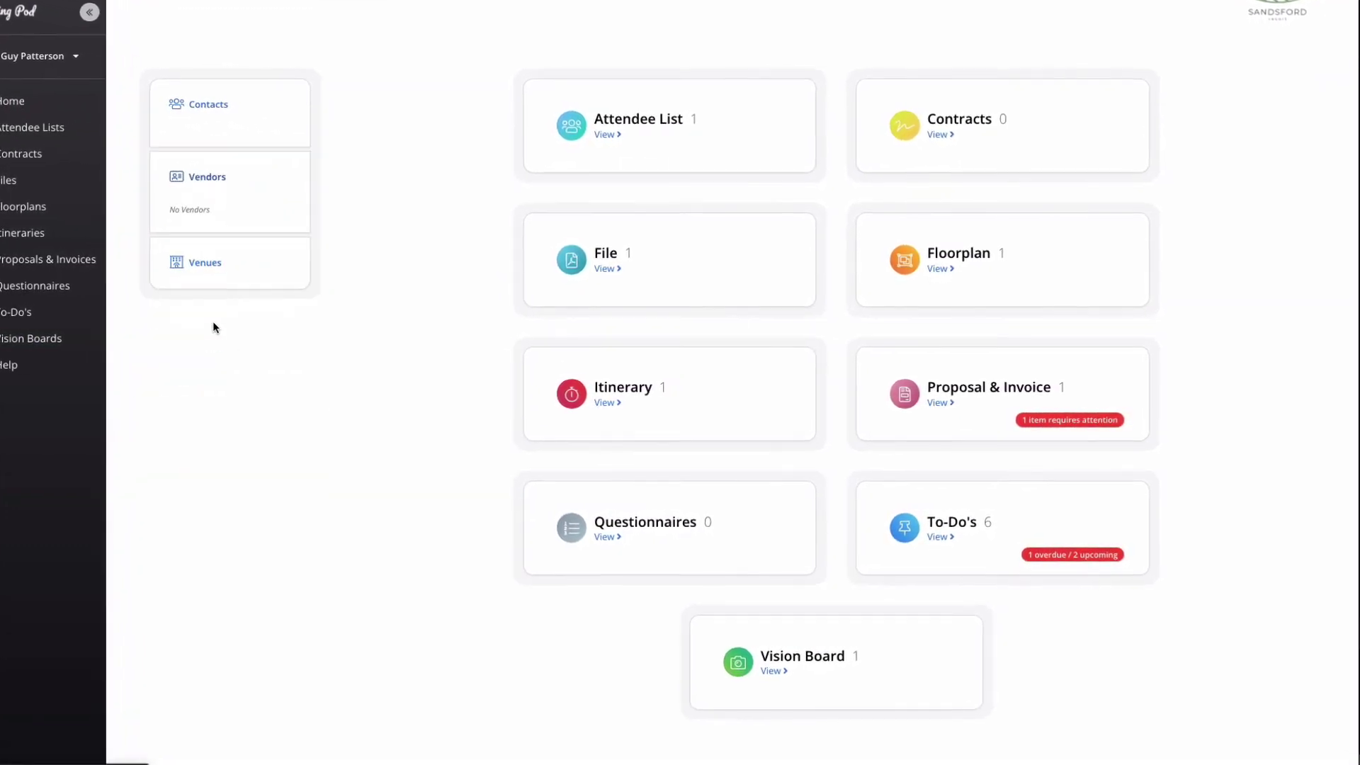
pyautogui.click(201, 249)
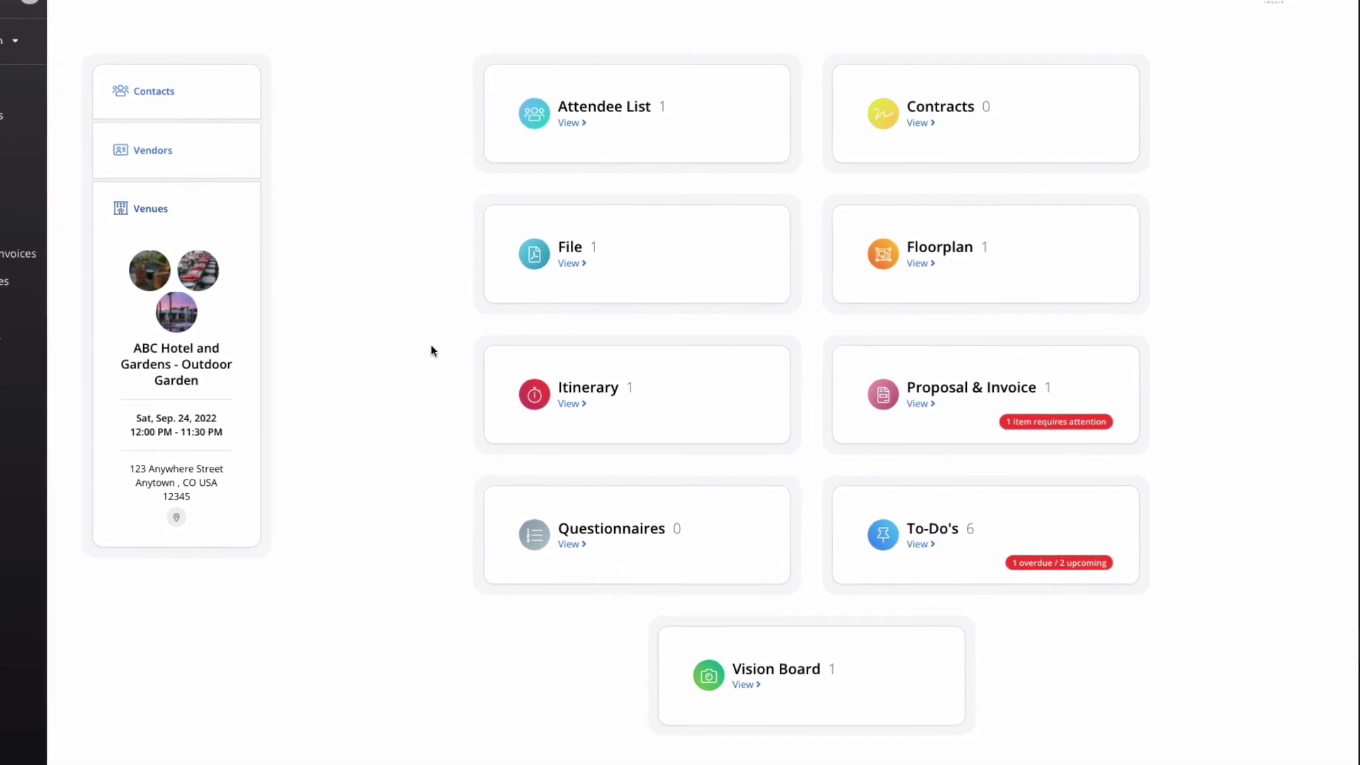